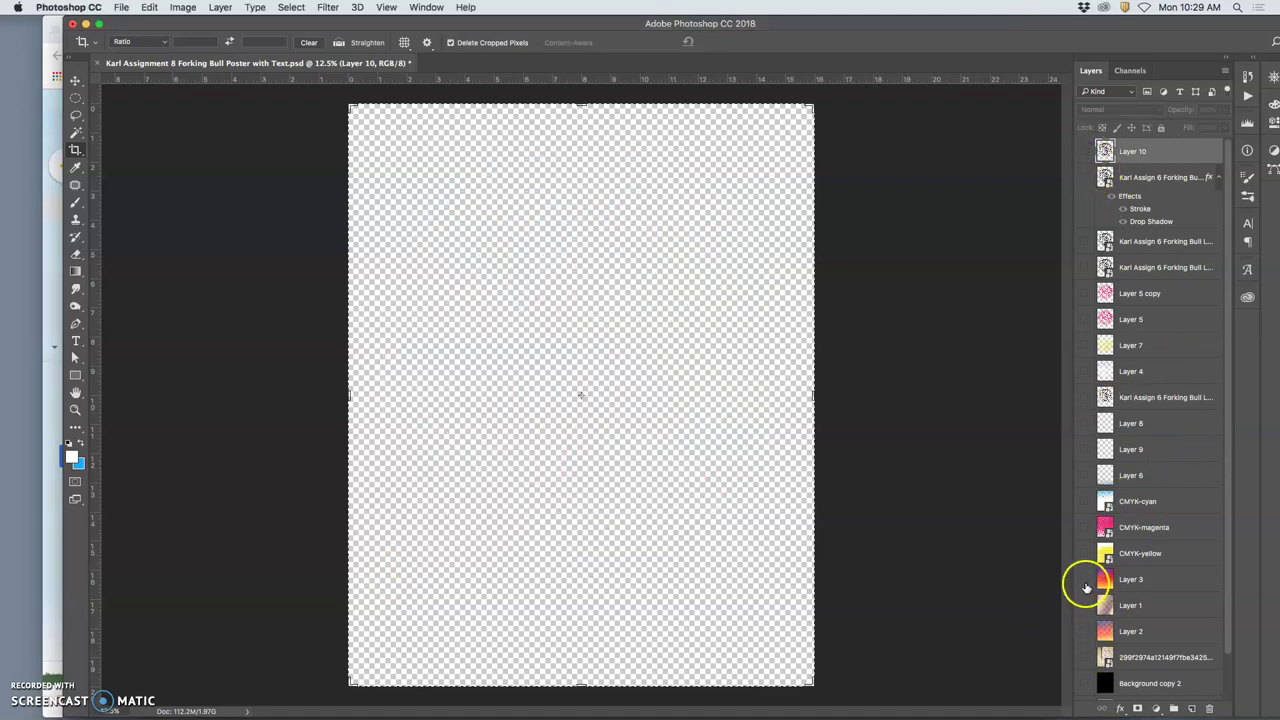
Hide the Layer 3 gradient and show only the CMYK-yellow halftone layer, zoomed in.
{"action": "left_click", "coordinate": [1085, 580]}
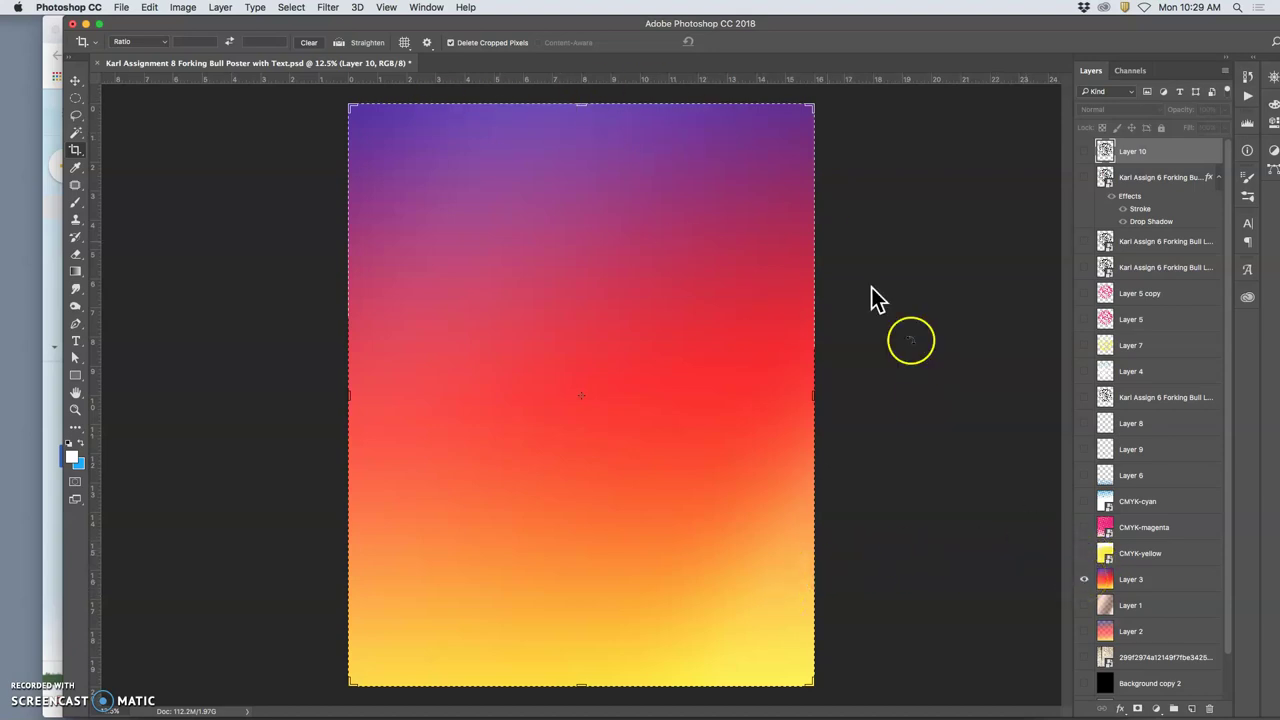
{"action": "left_click", "coordinate": [1081, 578]}
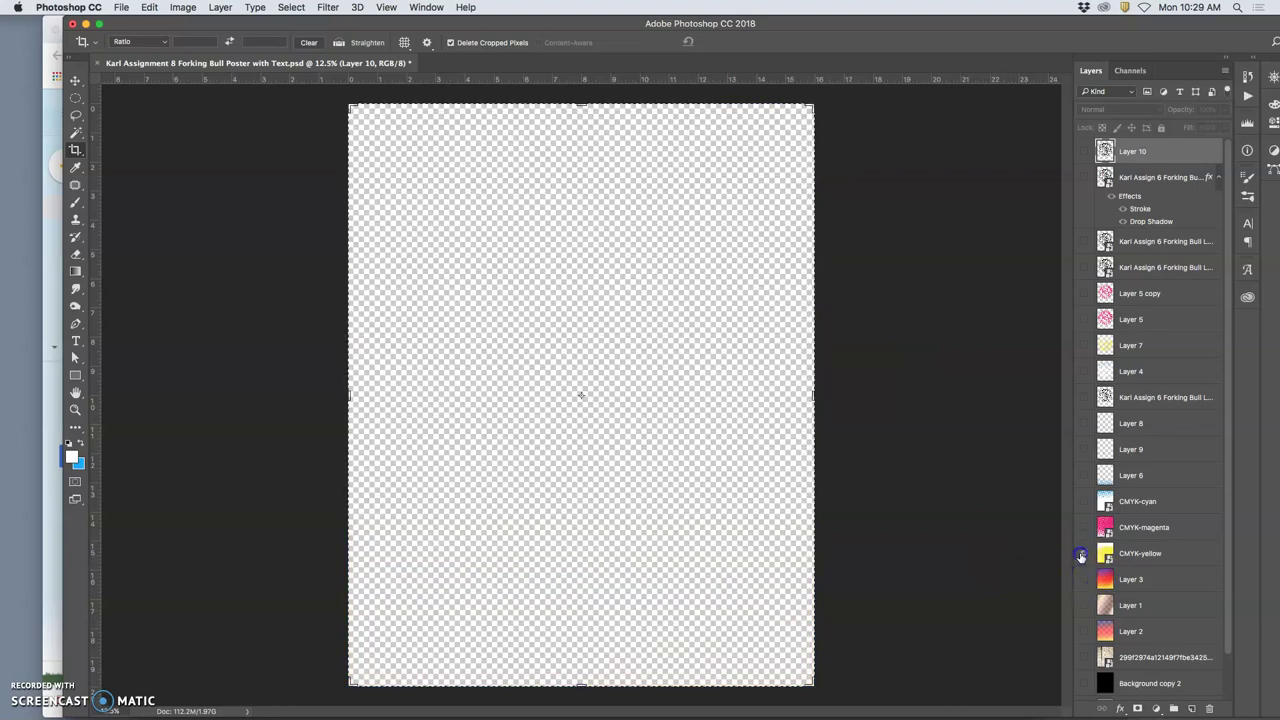
{"action": "left_click", "coordinate": [1081, 556]}
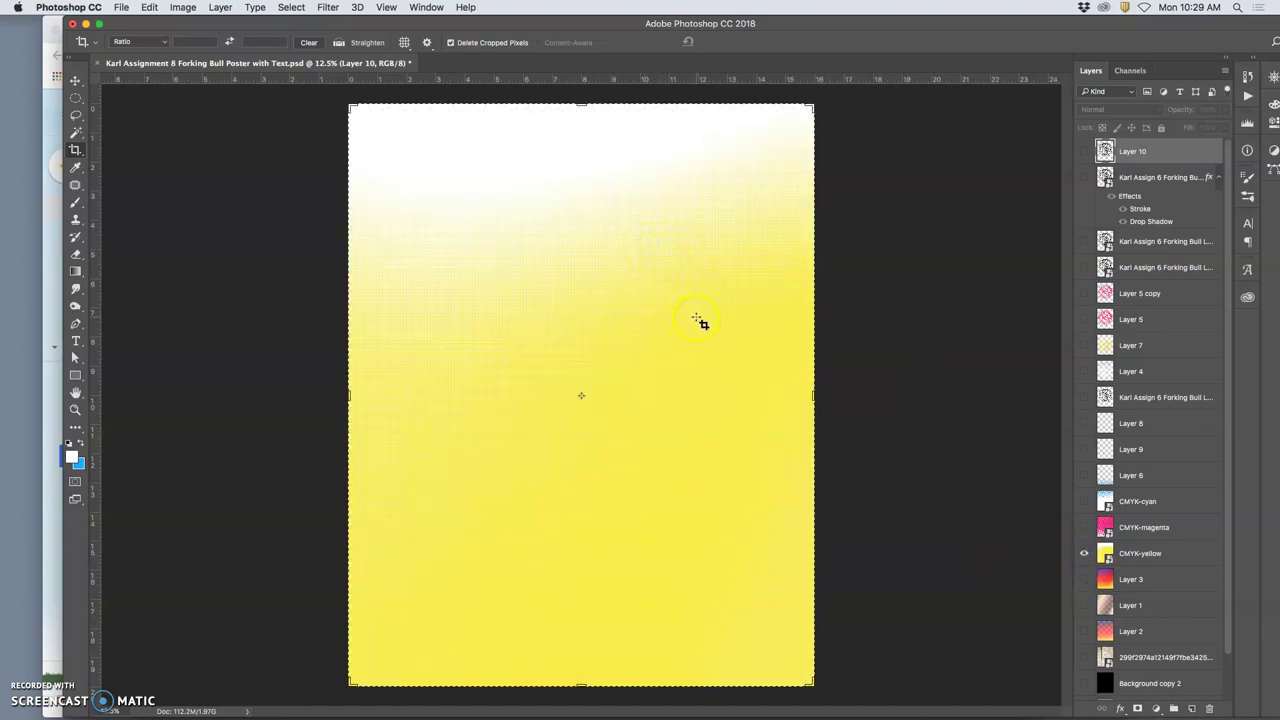
{"action": "key", "text": "super+equal"}
{"action": "key", "text": "super+equal"}
{"action": "key", "text": "super+equal"}
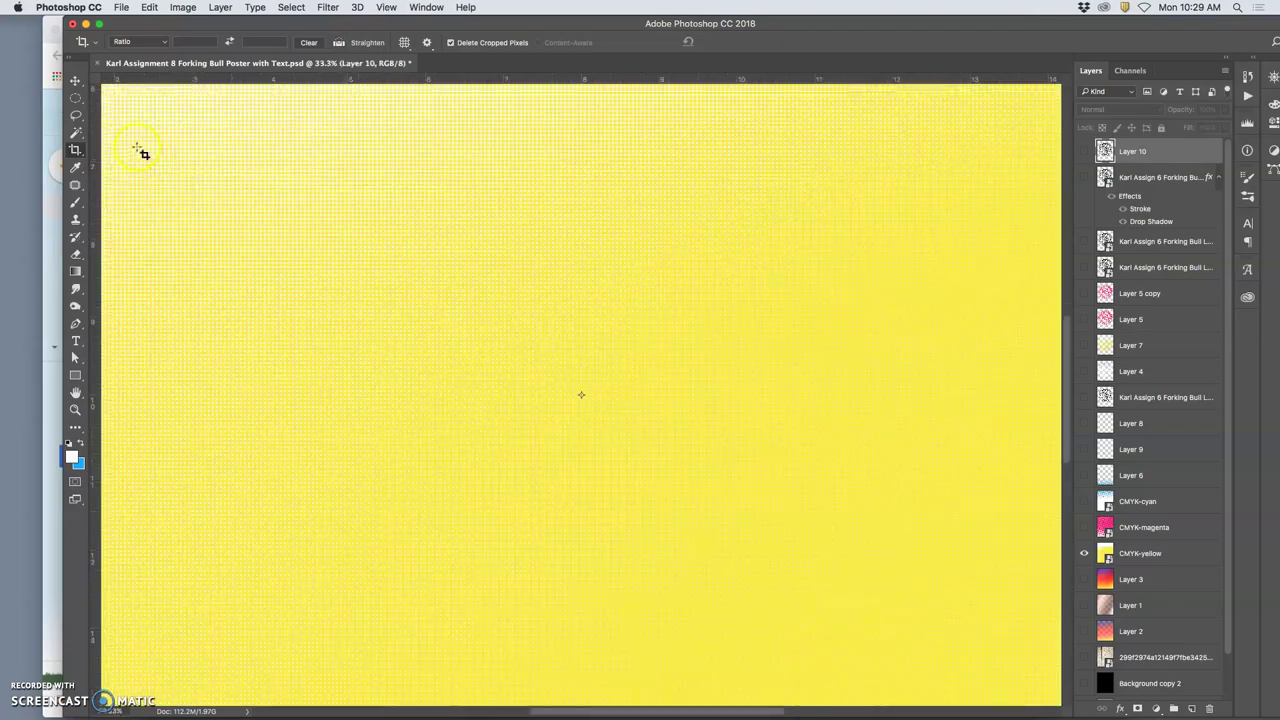
Offset the yellow dot layer with the Move tool, nudging it upward with Shift+Up.
{"action": "left_click", "coordinate": [73, 87]}
{"action": "scroll", "coordinate": [494, 306], "scroll_direction": "up", "scroll_amount": 5}
{"action": "left_click", "coordinate": [494, 305]}
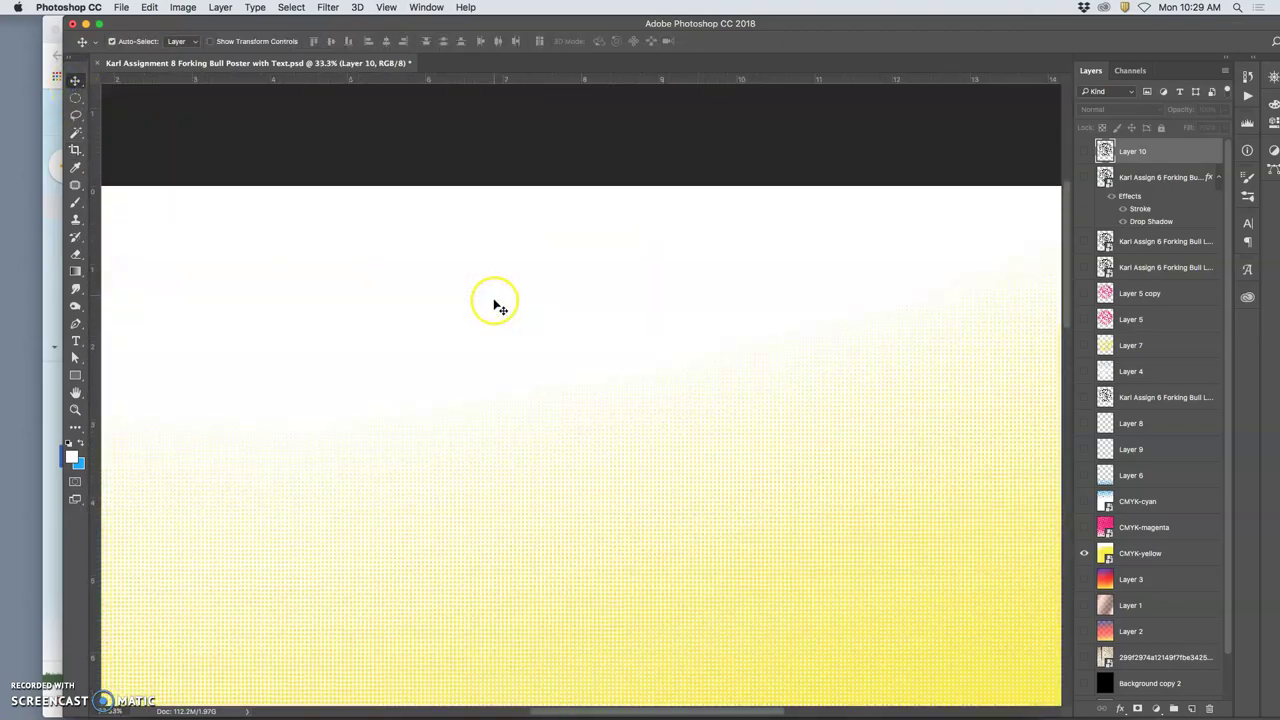
{"action": "key", "text": "super+equal"}
{"action": "key", "text": "super+equal"}
{"action": "key", "text": "super+equal"}
{"action": "key", "text": "super+equal"}
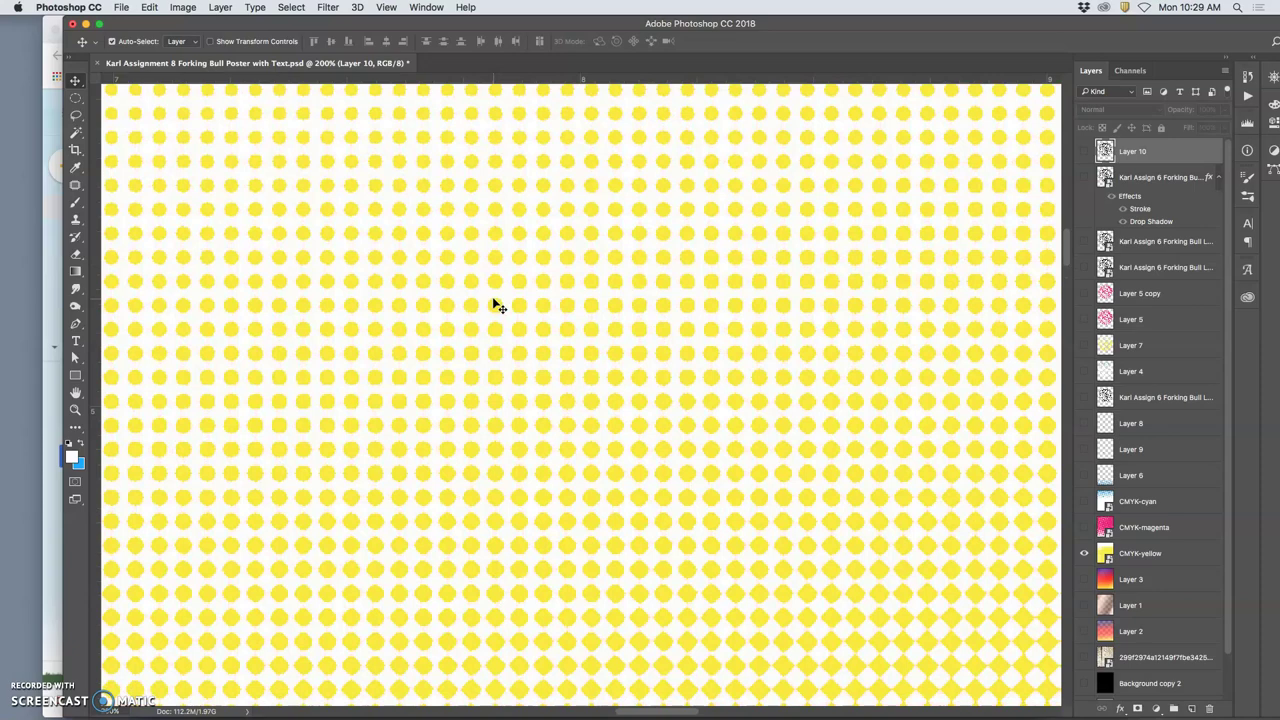
{"action": "left_click", "coordinate": [566, 175]}
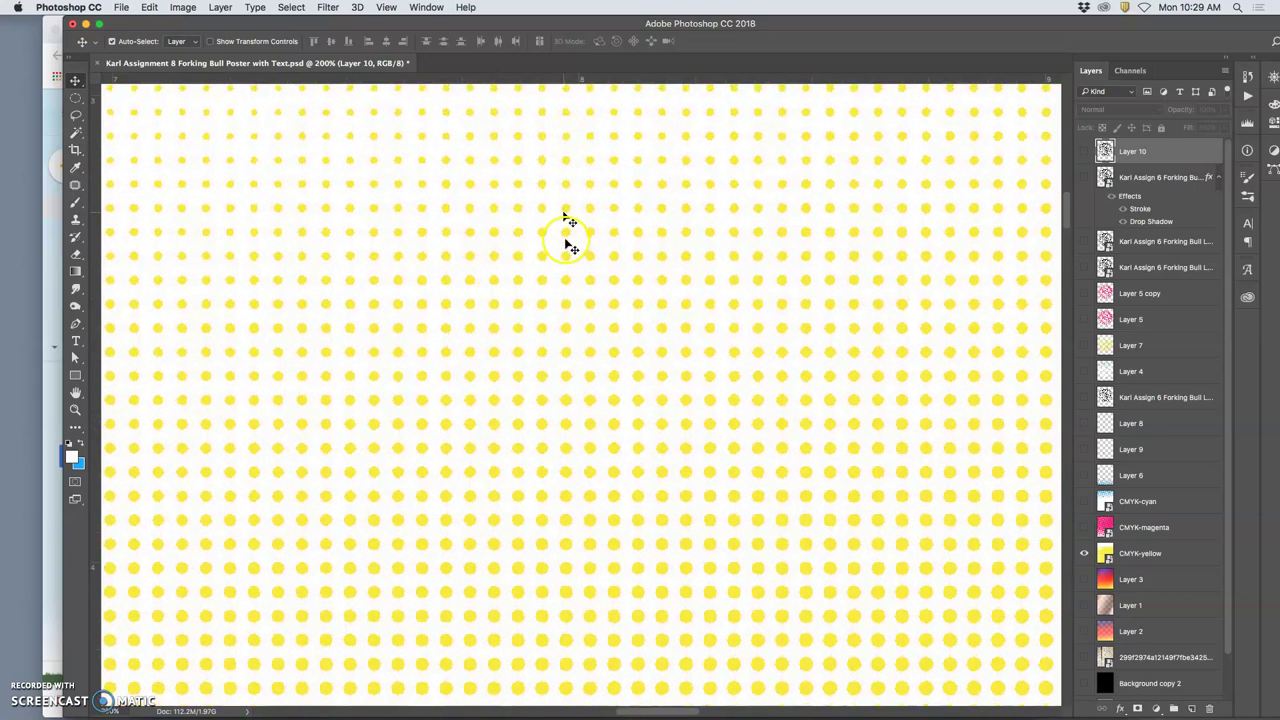
{"action": "left_click_drag", "start_coordinate": [566, 247], "coordinate": [573, 382]}
{"action": "mouse_move", "coordinate": [493, 188]}
{"action": "left_mouse_down"}
{"action": "mouse_move", "coordinate": [514, 520]}
{"action": "mouse_move", "coordinate": [519, 285]}
{"action": "left_mouse_up"}
{"action": "left_click_drag", "start_coordinate": [527, 227], "coordinate": [505, 297]}
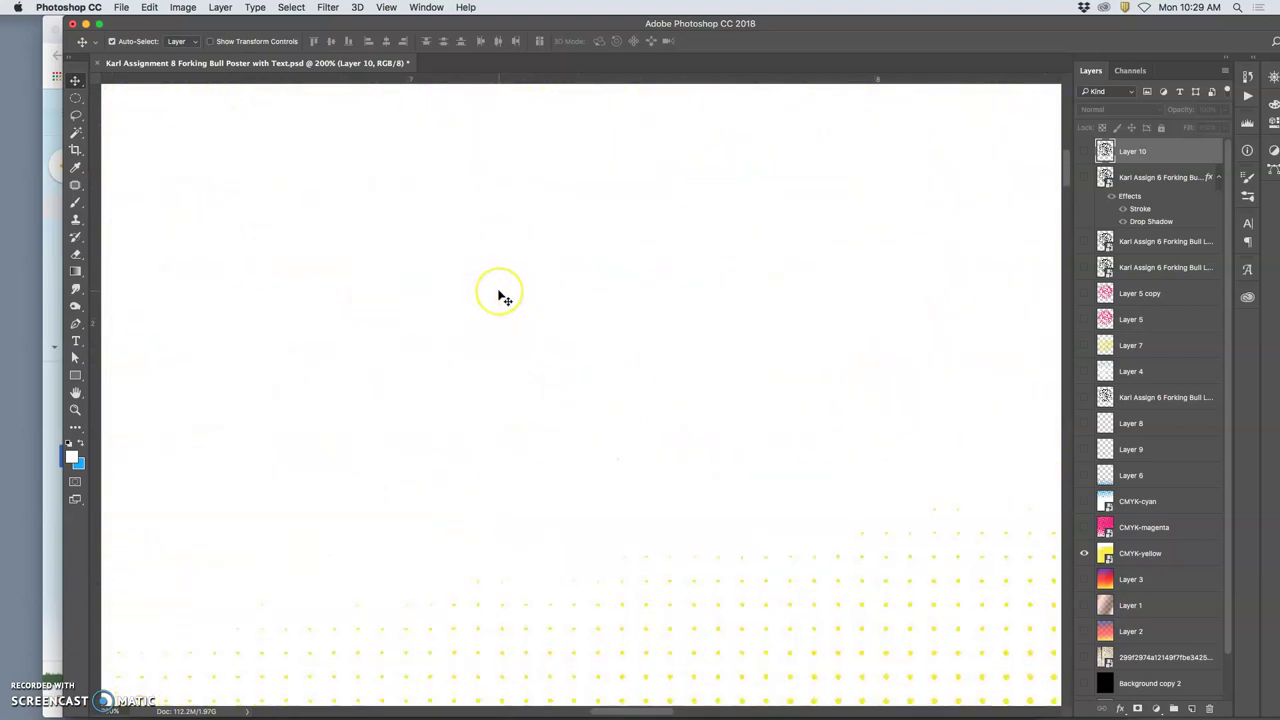
{"action": "key", "text": "super+z"}
{"action": "key", "text": "shift+Up"}
{"action": "key", "text": "shift+Up"}
{"action": "key", "text": "shift+Up"}
{"action": "key", "text": "shift+Up"}
{"action": "key", "text": "shift+Up"}
{"action": "key", "text": "shift+Up"}
{"action": "key", "text": "shift+Up"}
{"action": "key", "text": "shift+Up"}
{"action": "key", "text": "shift+Up"}
{"action": "key", "text": "shift+Up"}
{"action": "key", "text": "shift+Up"}
{"action": "key", "text": "shift+Up"}
{"action": "key", "text": "shift+Up"}
{"action": "key", "text": "shift+Up"}
{"action": "key", "text": "shift+Up"}
{"action": "key", "text": "shift+Up"}
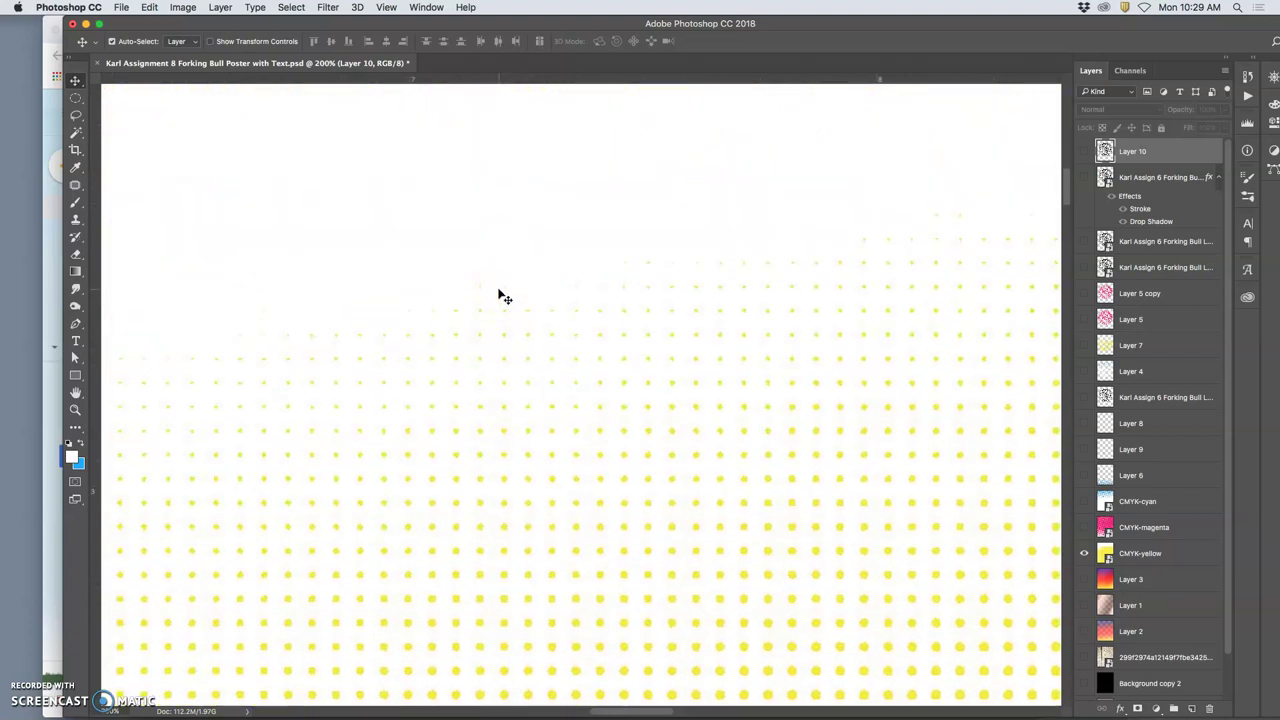
{"action": "key", "text": "shift+Up"}
{"action": "key", "text": "shift+Up"}
{"action": "key", "text": "shift+Up"}
{"action": "key", "text": "shift+Up"}
{"action": "key", "text": "shift+Up"}
{"action": "key", "text": "shift+Up"}
{"action": "key", "text": "shift+Up"}
{"action": "key", "text": "shift+Up"}
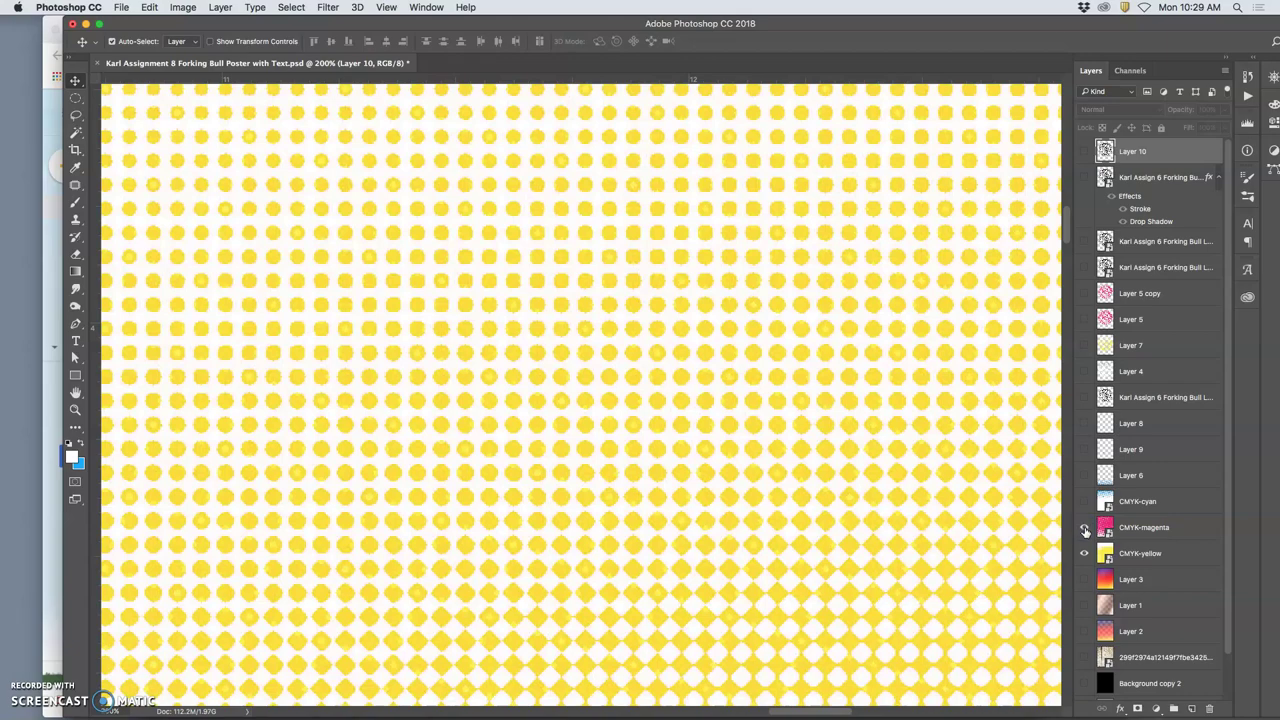
Inspect the magenta and cyan halftones in turn, hide all three CMYK layers, and fit the poster.
{"action": "left_click", "coordinate": [1084, 556]}
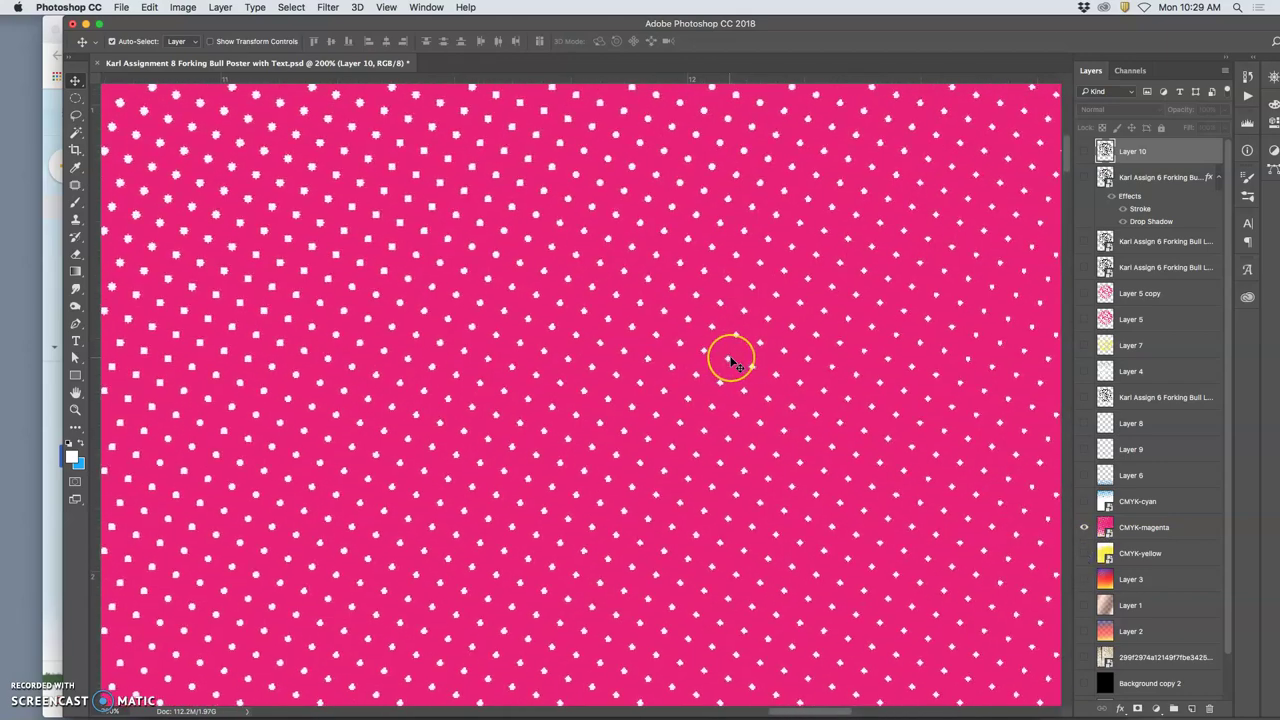
{"action": "scroll", "coordinate": [735, 365], "scroll_direction": "up", "scroll_amount": 3}
{"action": "scroll", "coordinate": [735, 365], "scroll_direction": "down", "scroll_amount": 5}
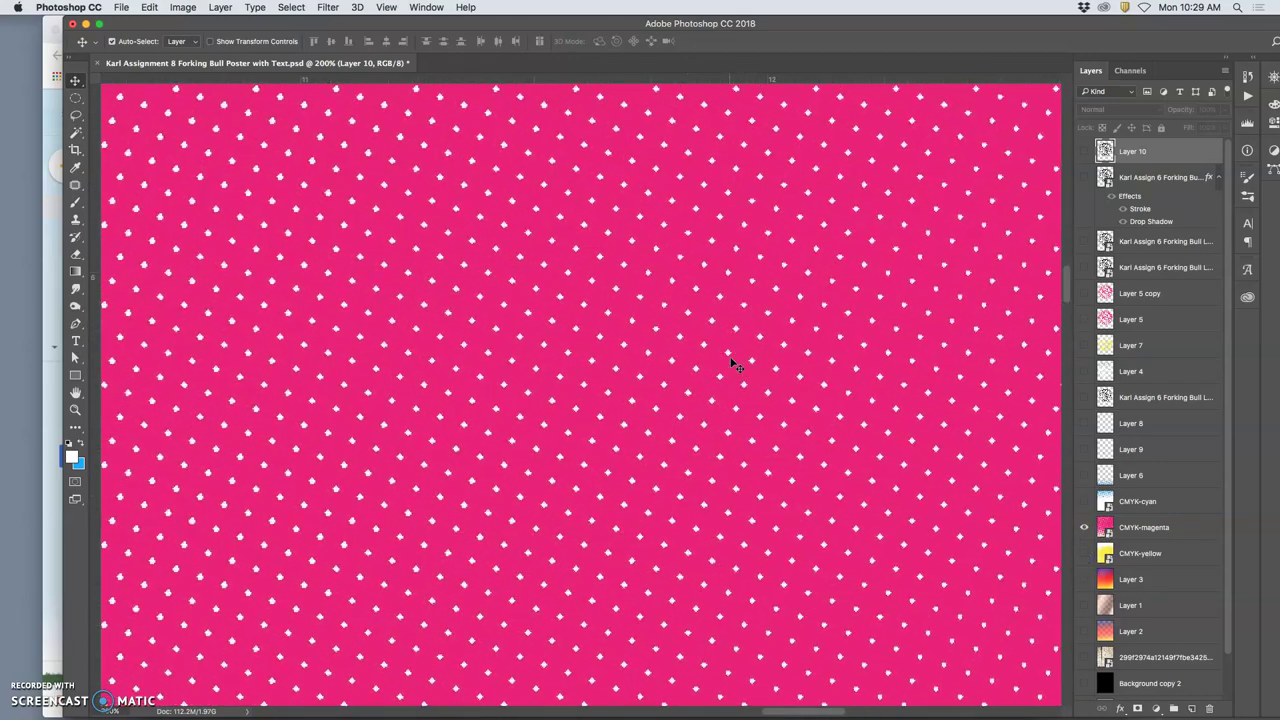
{"action": "scroll", "coordinate": [735, 365], "scroll_direction": "down", "scroll_amount": 5}
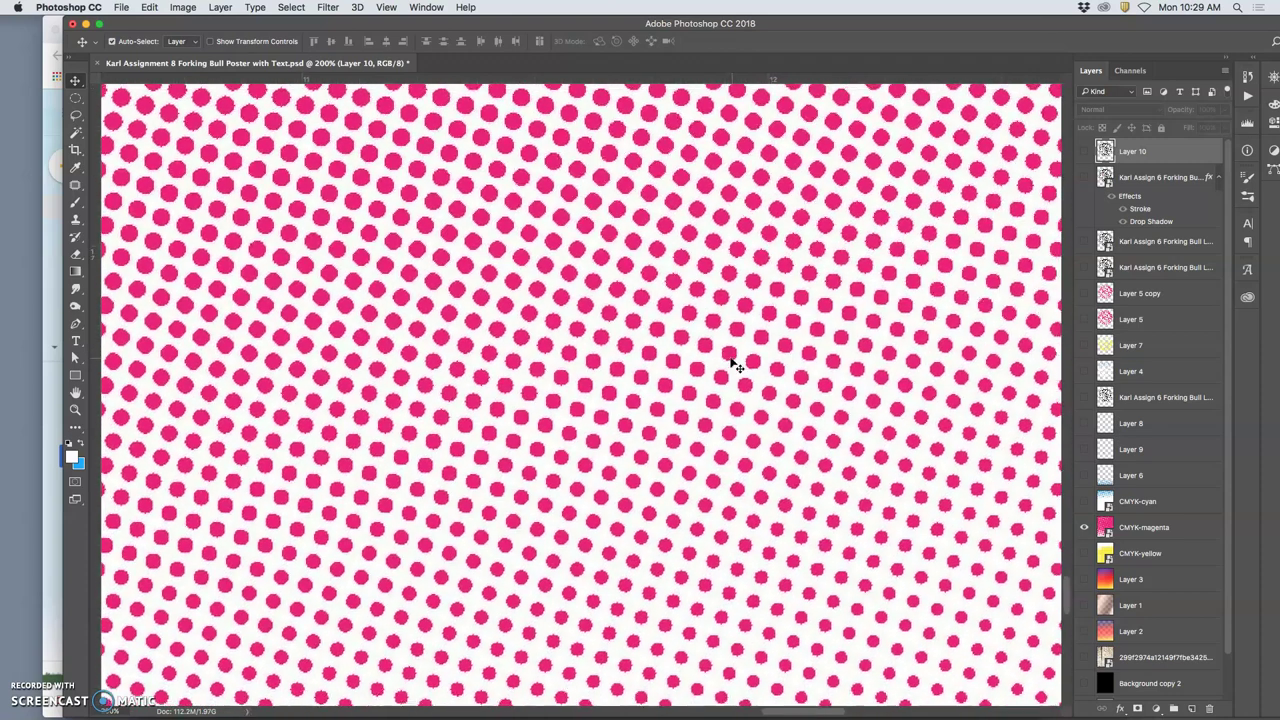
{"action": "left_click", "coordinate": [812, 233]}
{"action": "left_click_drag", "start_coordinate": [1085, 503], "coordinate": [1088, 530]}
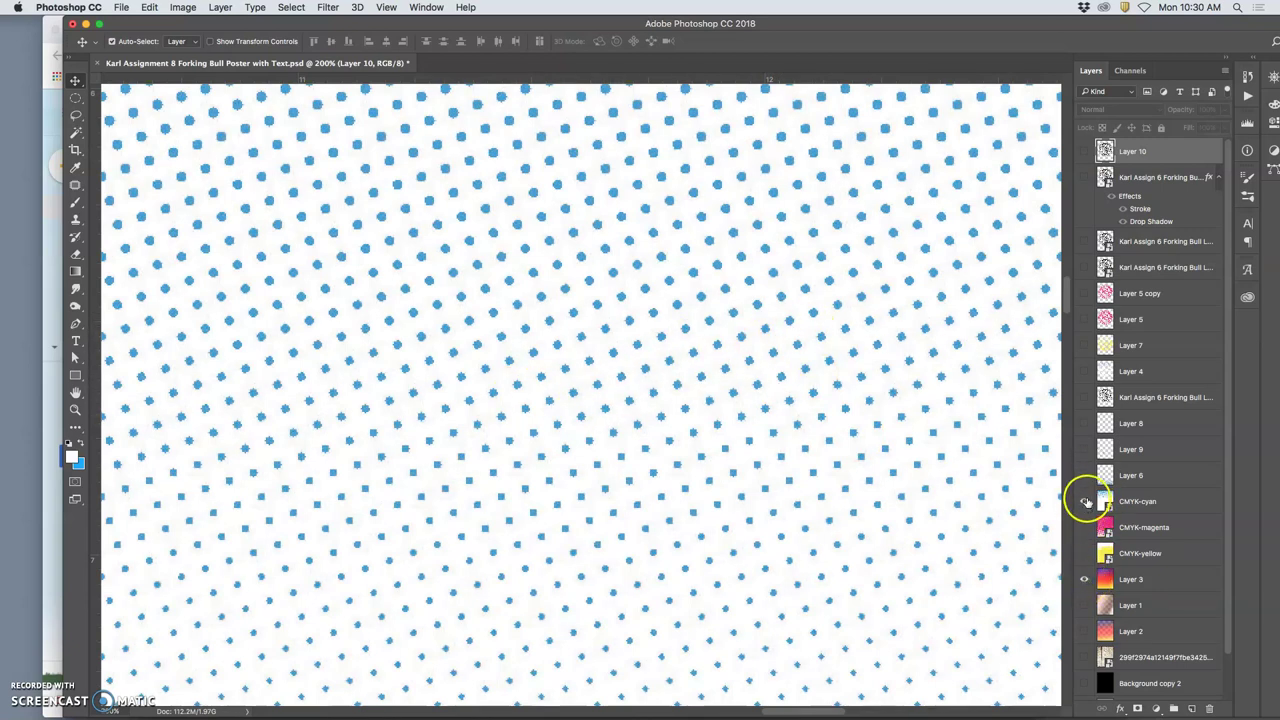
{"action": "left_click", "coordinate": [1086, 501]}
{"action": "key", "text": "super+0"}
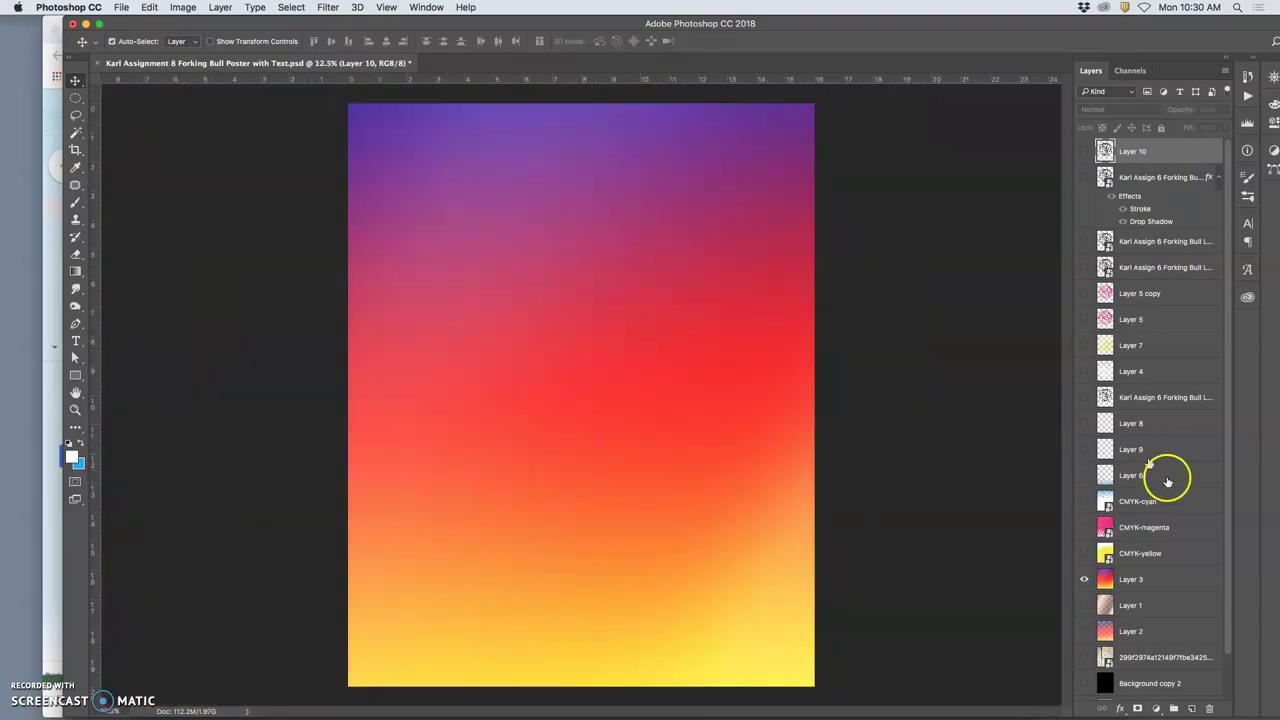
Hide the EST. 2019 stamp and gradient layers and show the grey Background copy.
{"action": "left_click", "coordinate": [1086, 425]}
{"action": "left_click_drag", "start_coordinate": [1093, 493], "coordinate": [1100, 553]}
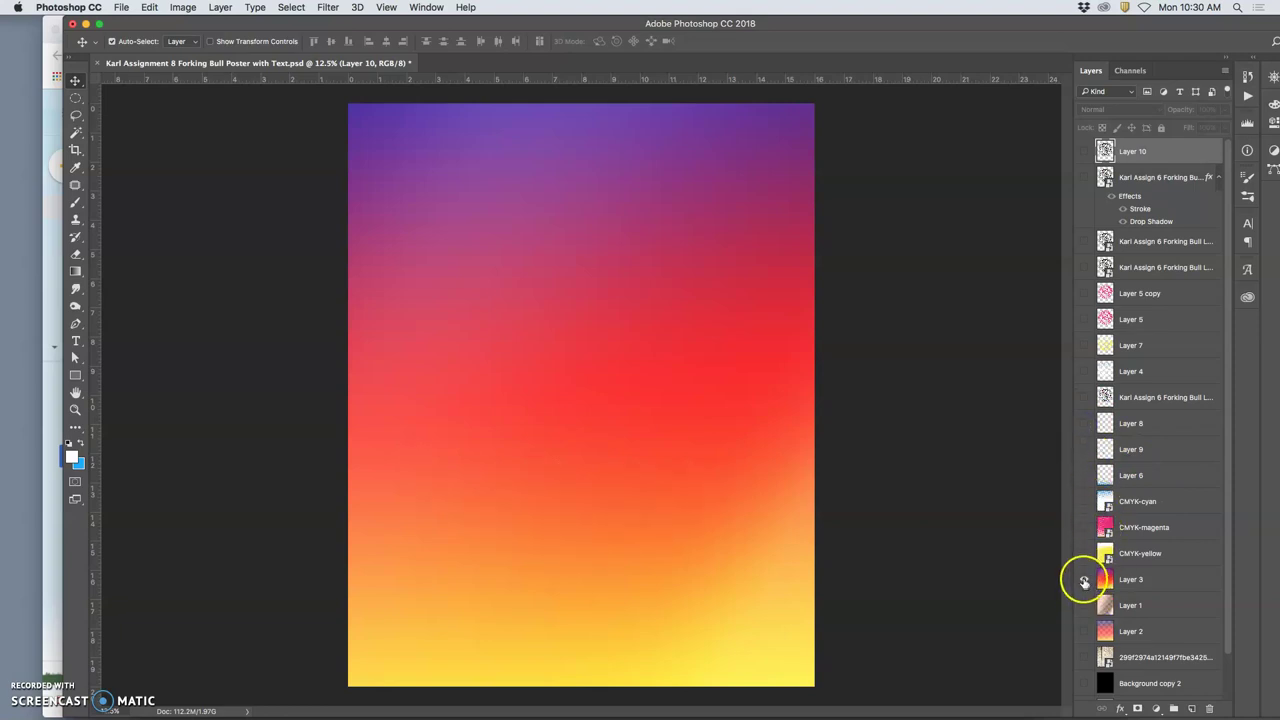
{"action": "left_click_drag", "start_coordinate": [1084, 580], "coordinate": [1085, 661]}
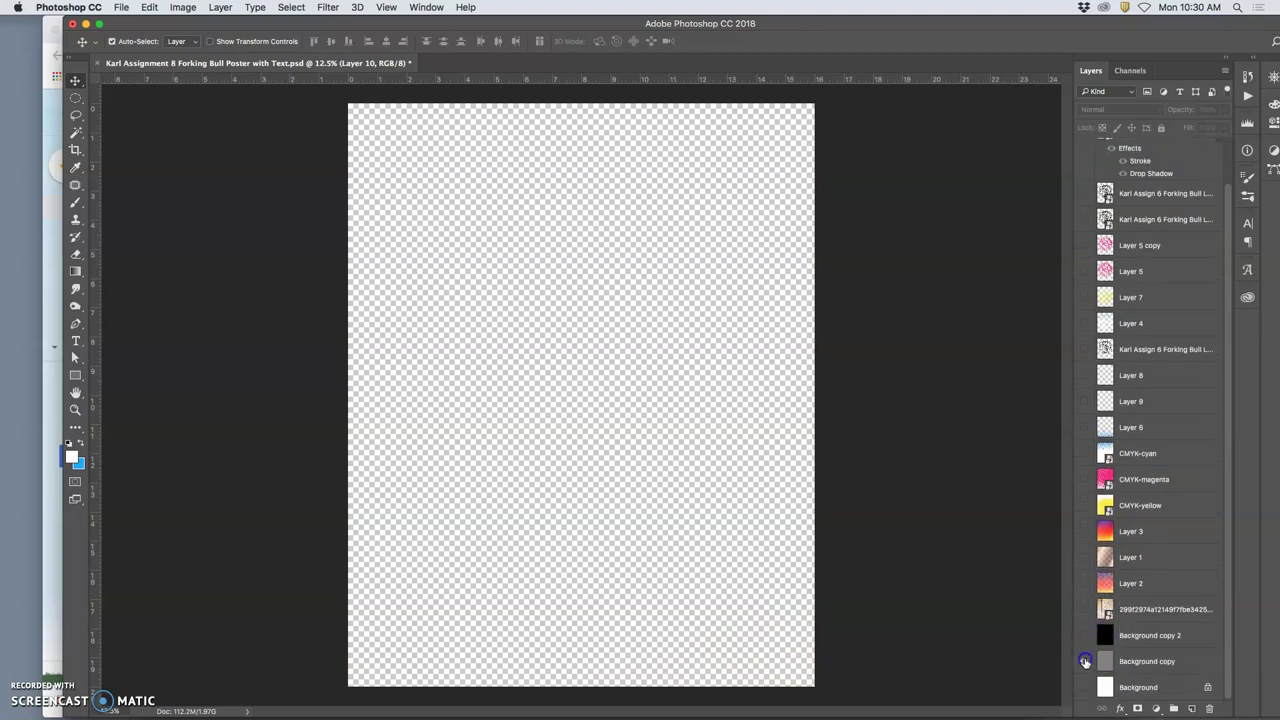
{"action": "left_click", "coordinate": [1085, 661]}
Replace Layer 10's Forking Bull logo with the darker logo layer.
{"action": "scroll", "coordinate": [1110, 395], "scroll_direction": "up", "scroll_amount": 2}
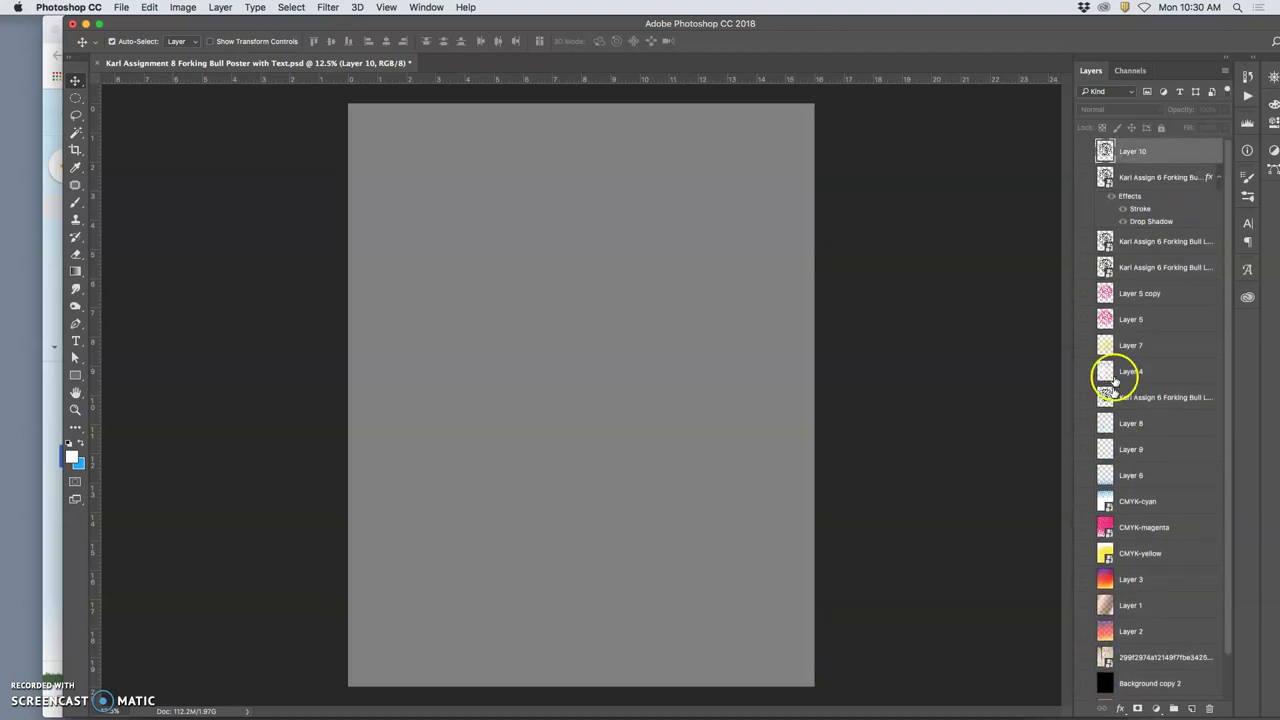
{"action": "left_click", "coordinate": [1084, 153]}
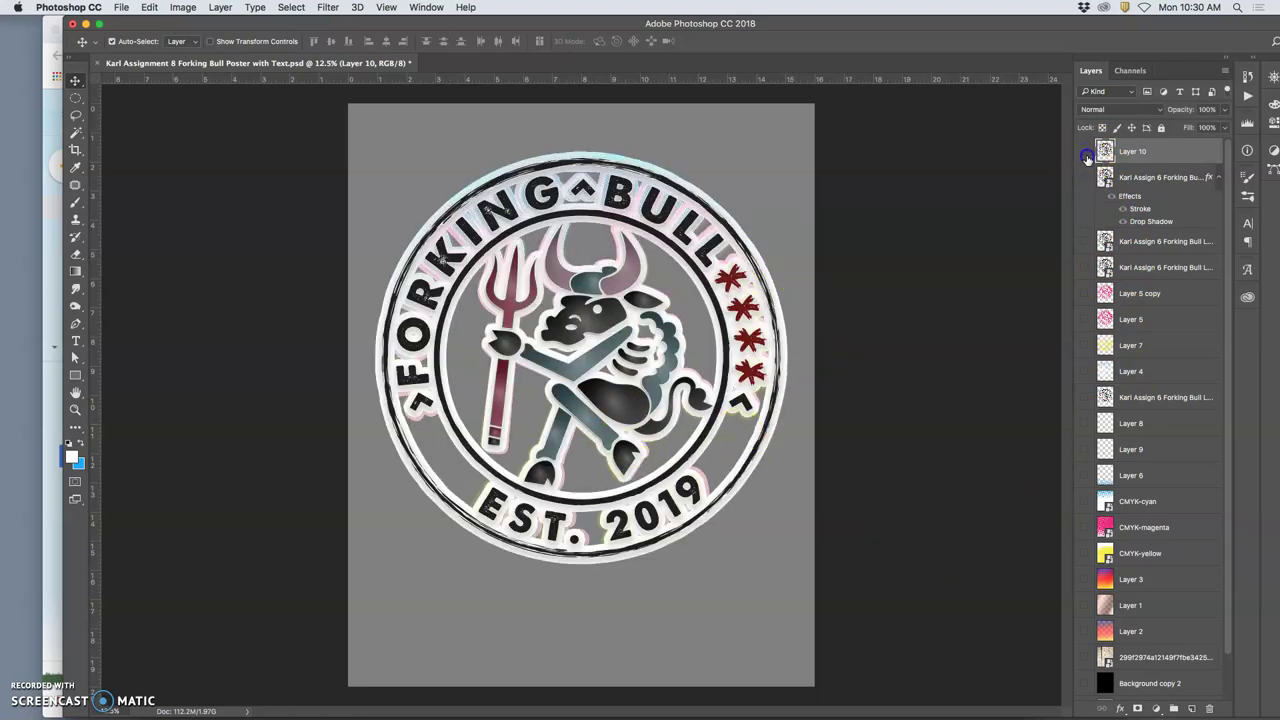
{"action": "left_click", "coordinate": [1086, 153]}
{"action": "left_click", "coordinate": [1084, 177]}
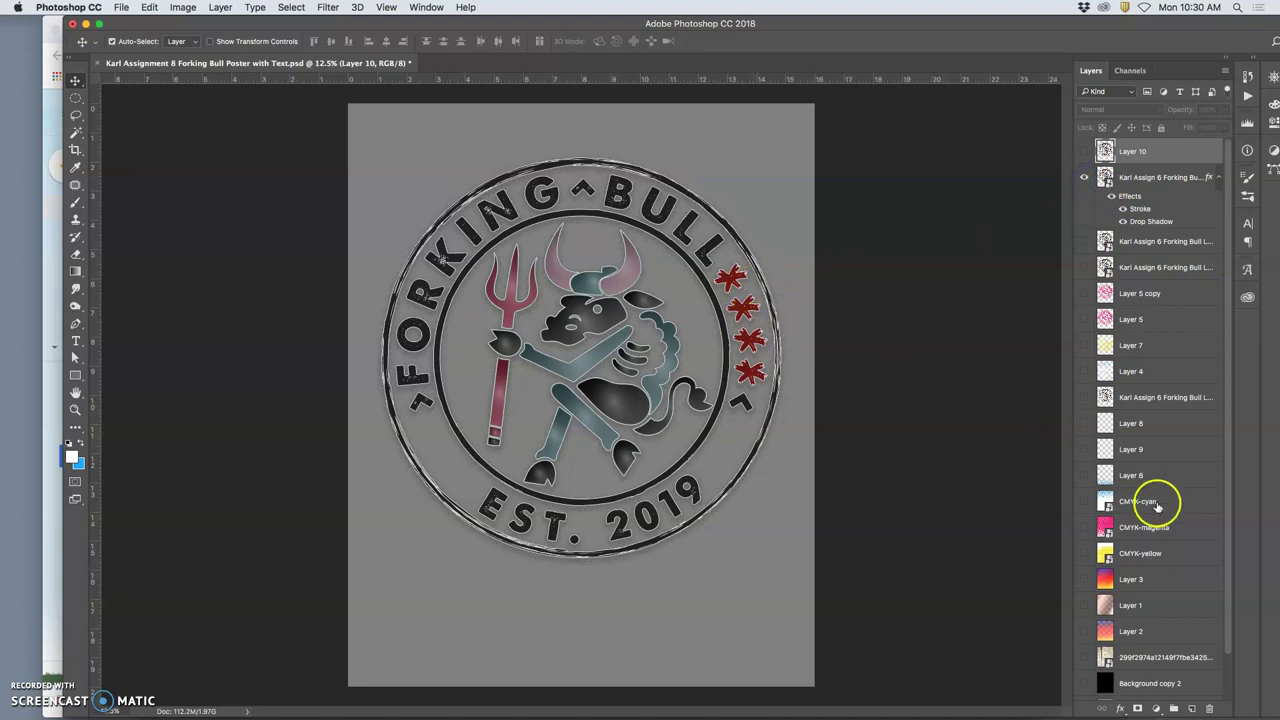
Show the CMYK-cyan halftone behind the logo, inspect it zoomed in, then fit the poster.
{"action": "left_click", "coordinate": [1084, 502]}
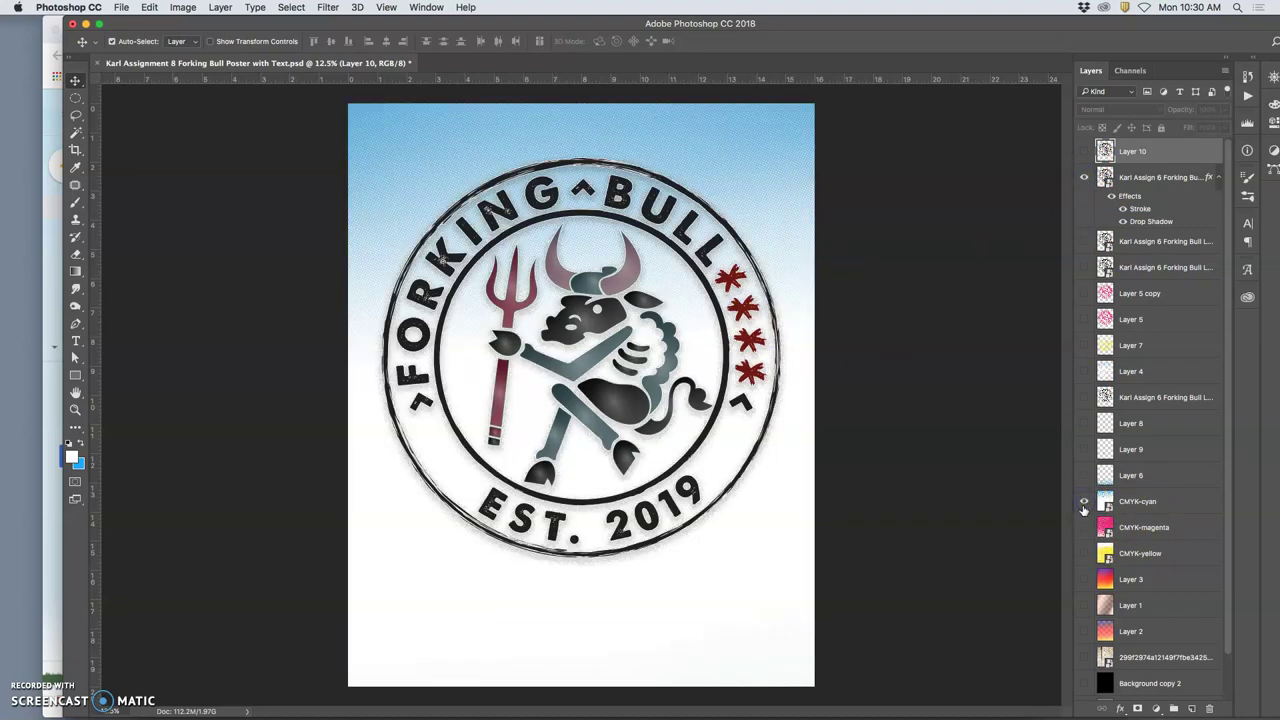
{"action": "key", "text": "super+equal"}
{"action": "key", "text": "super+equal"}
{"action": "key", "text": "super+equal"}
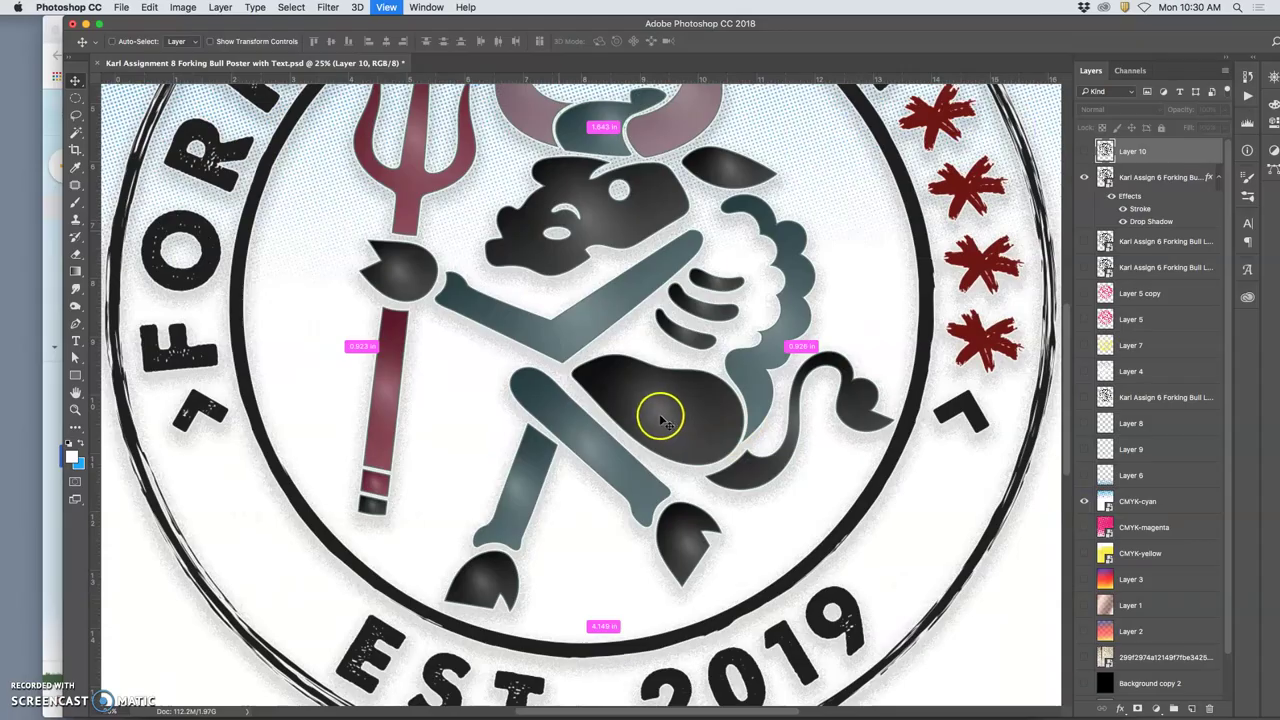
{"action": "key", "text": "super+equal"}
{"action": "scroll", "coordinate": [645, 415], "scroll_direction": "up", "scroll_amount": 10}
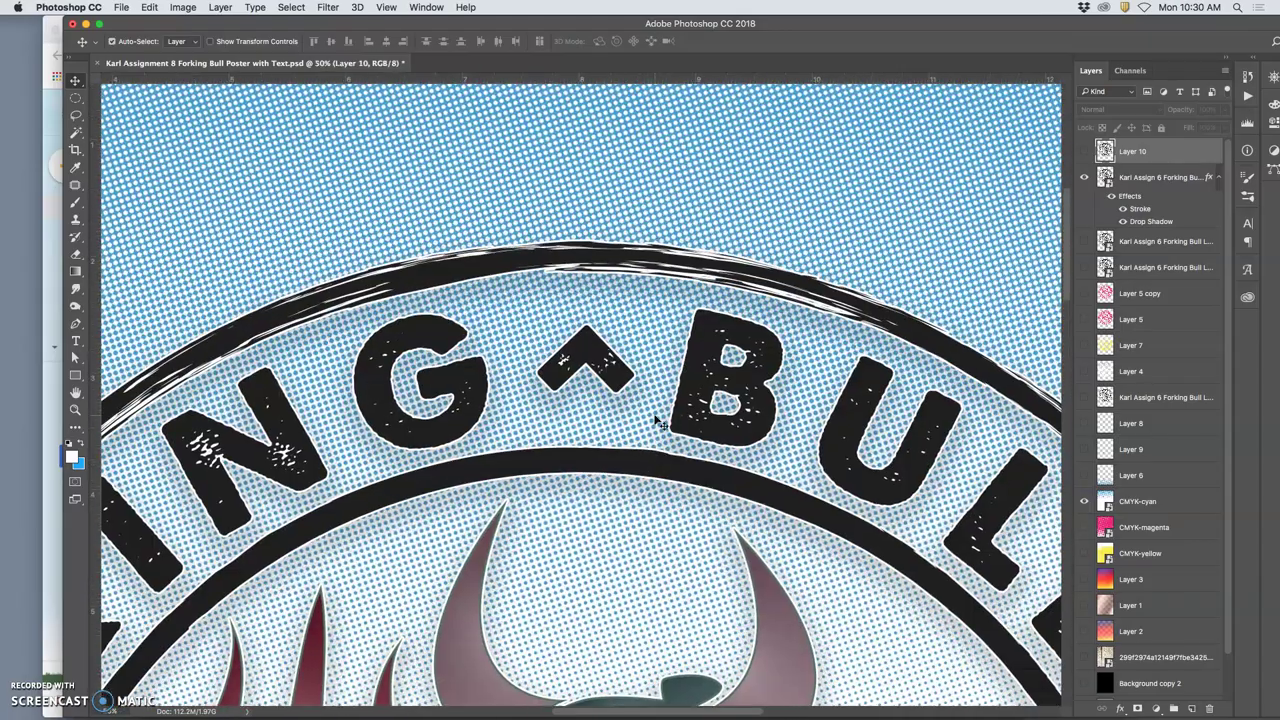
{"action": "scroll", "coordinate": [640, 410], "scroll_direction": "left", "scroll_amount": 5}
{"action": "scroll", "coordinate": [640, 412], "scroll_direction": "down", "scroll_amount": 8}
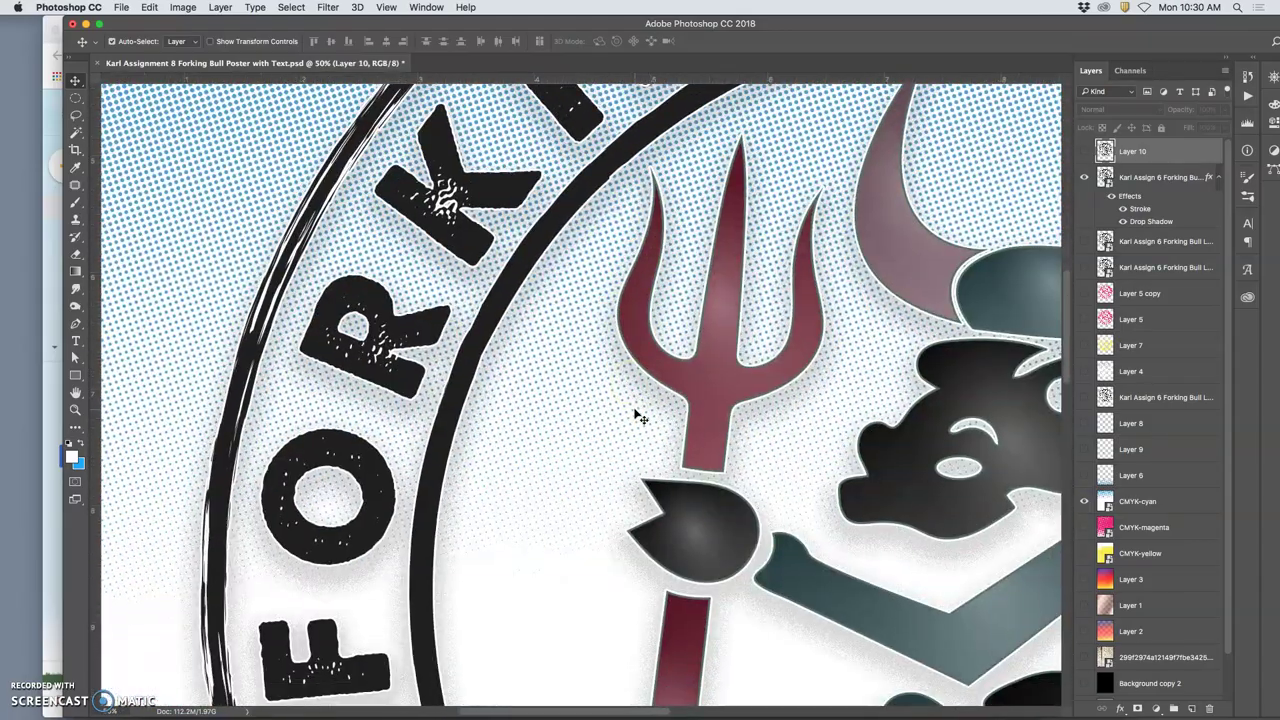
{"action": "key", "text": "super+0"}
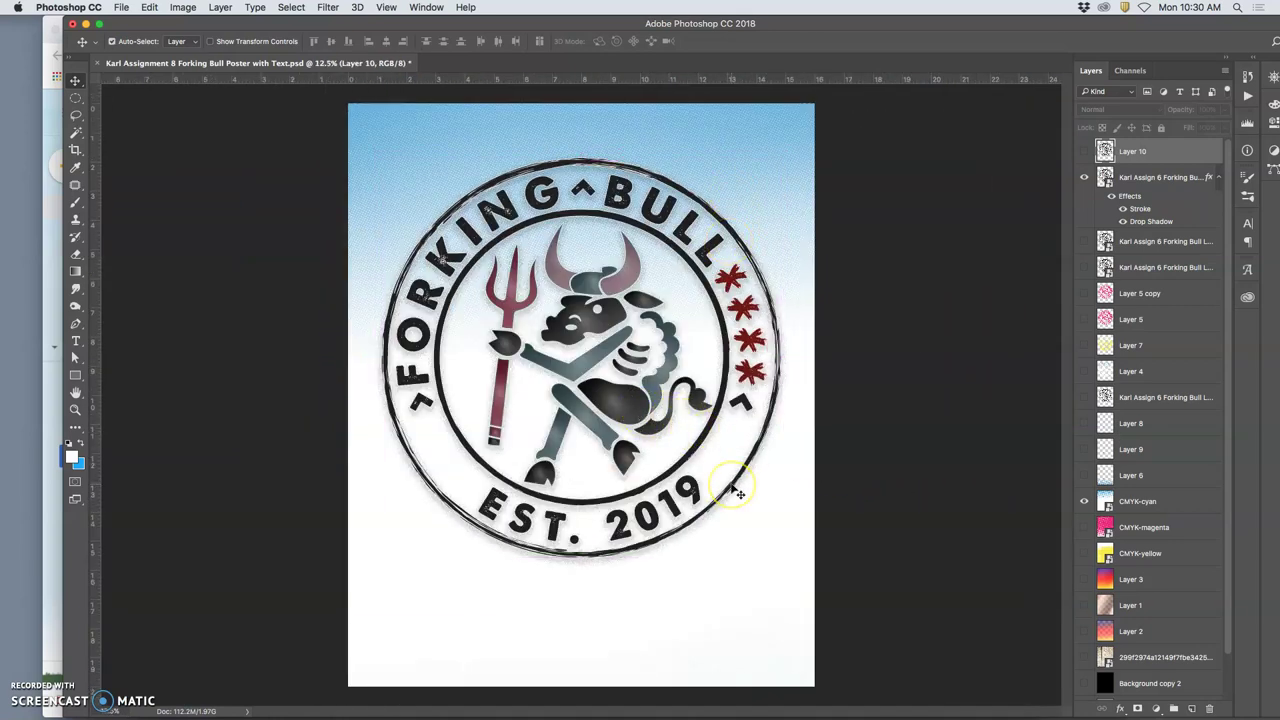
Compare the poster with CMYK-cyan hidden and shown, then make CMYK-cyan the active layer.
{"action": "left_click", "coordinate": [856, 496]}
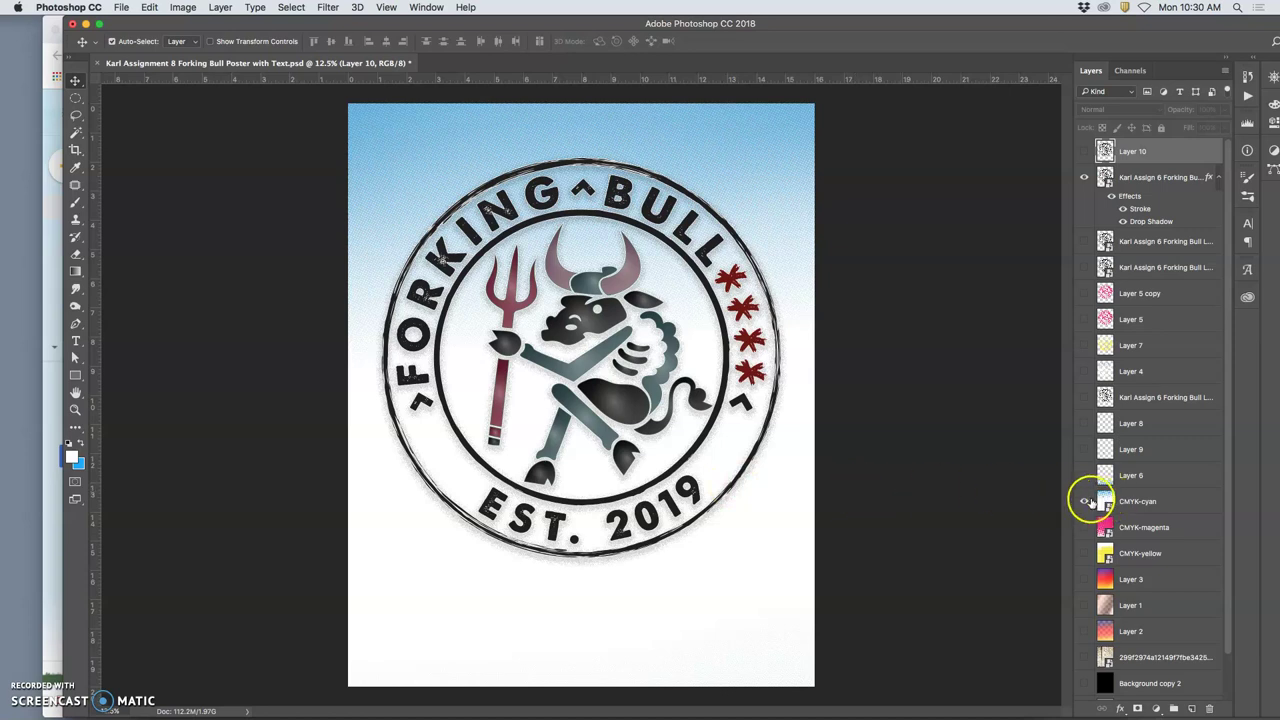
{"action": "left_click", "coordinate": [1085, 502]}
{"action": "left_click", "coordinate": [1085, 502]}
{"action": "left_click", "coordinate": [1118, 502]}
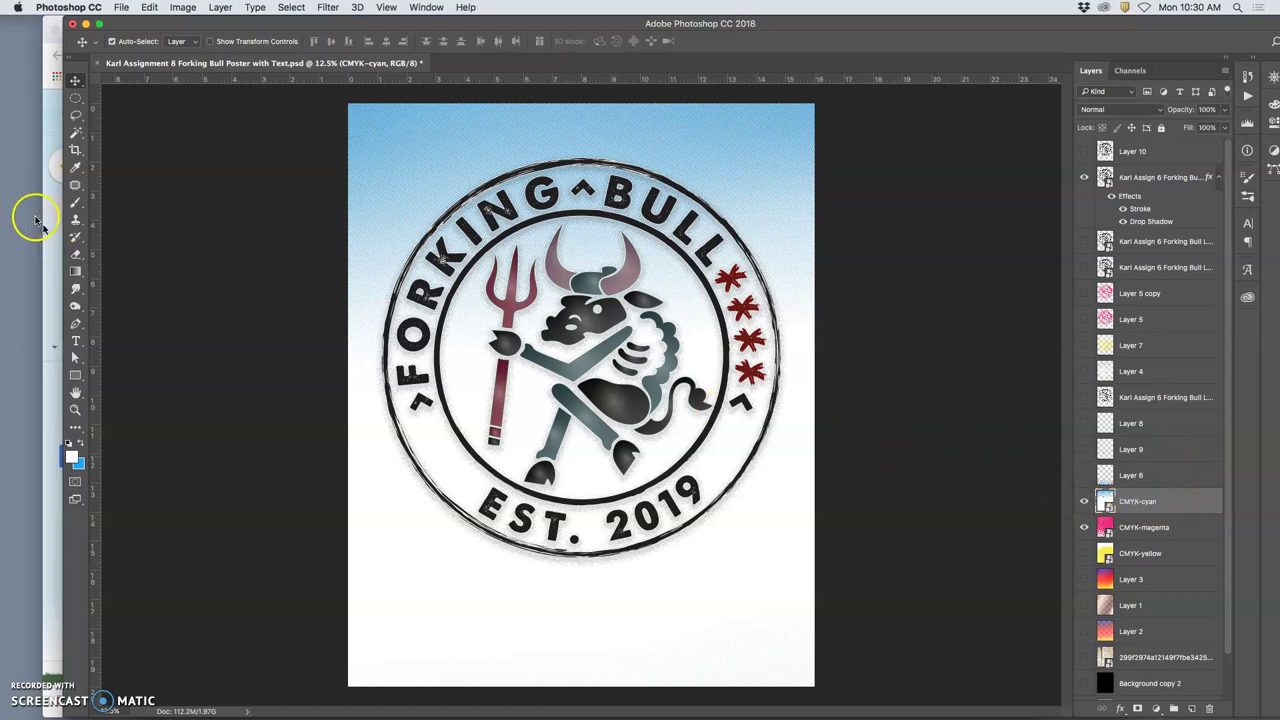
Magic-wand the white area, invert the selection, and copy the cyan dots onto a new layer.
{"action": "left_click", "coordinate": [75, 133]}
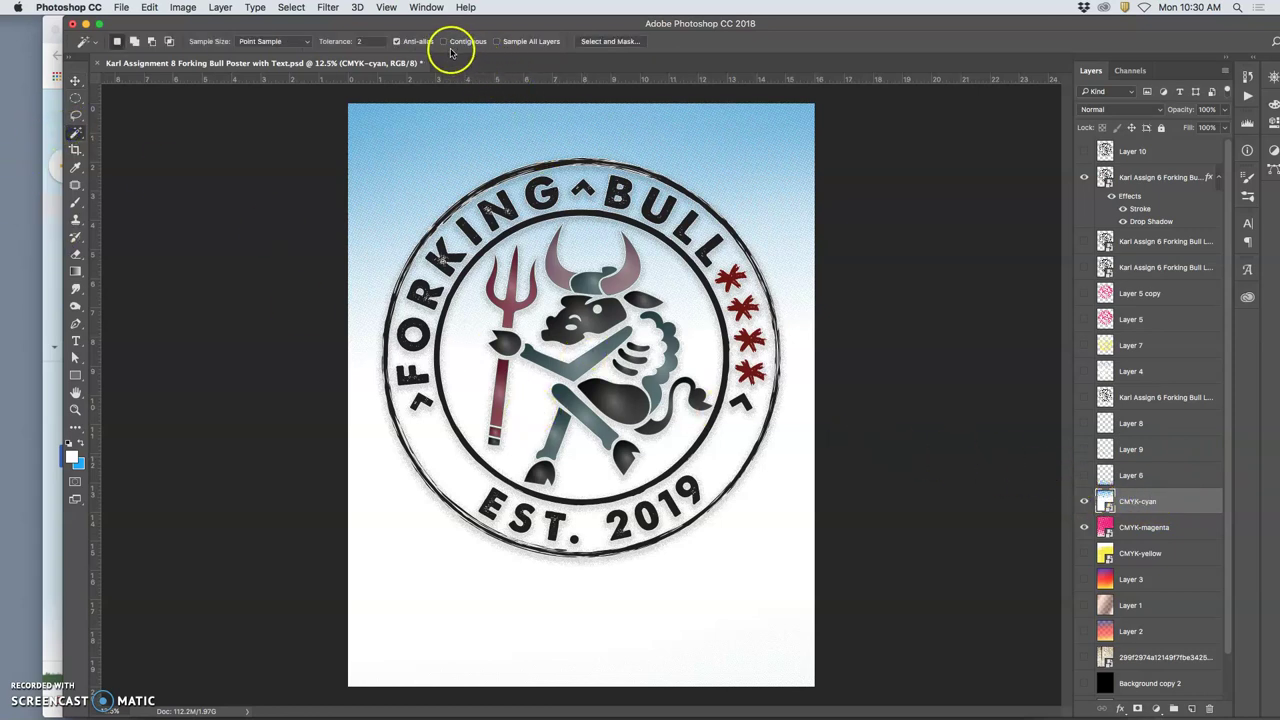
{"action": "left_click", "coordinate": [474, 614]}
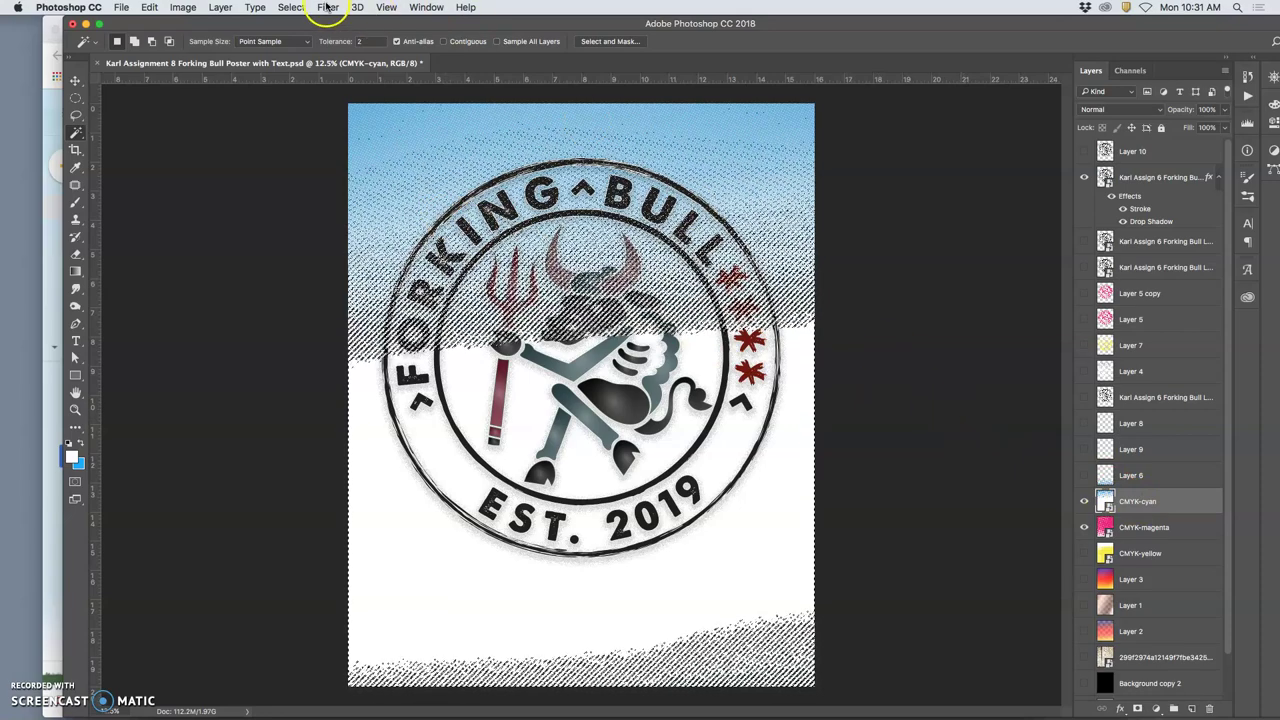
{"action": "left_click", "coordinate": [291, 7]}
{"action": "left_click", "coordinate": [306, 52]}
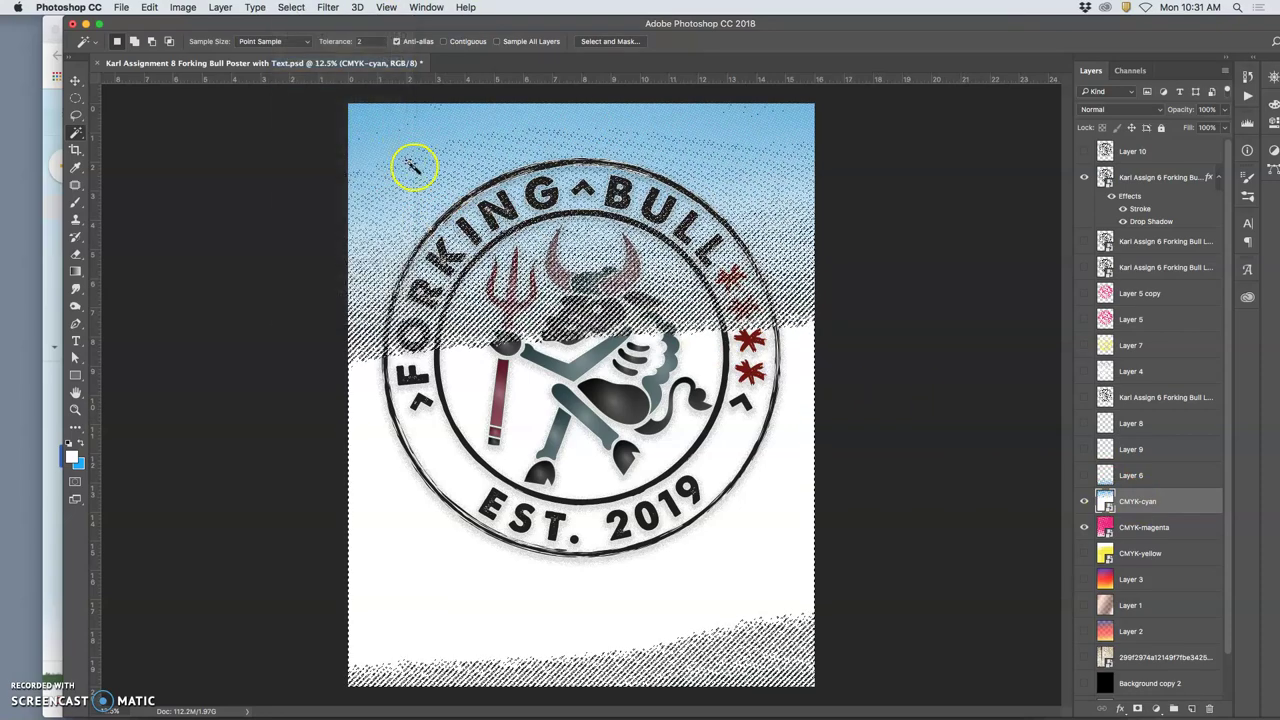
{"action": "key", "text": "ctrl+j"}
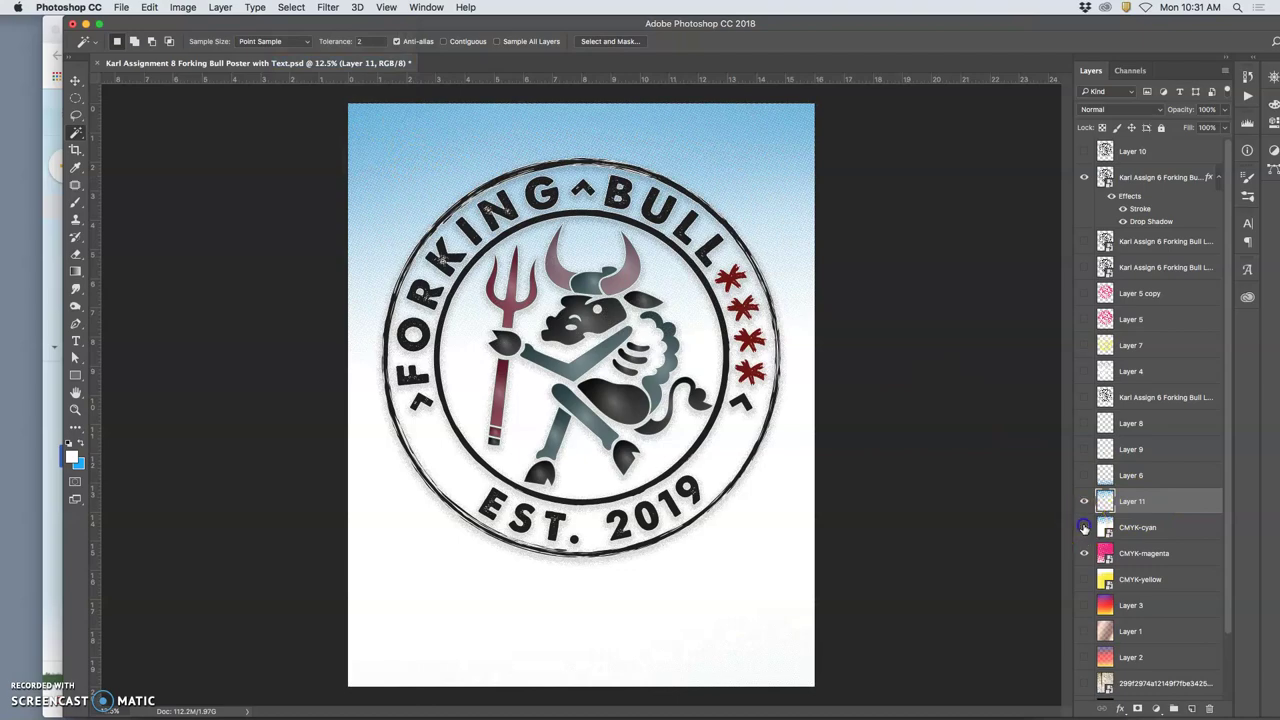
Hide CMYK-cyan, CMYK-magenta, Background copy 2 and Background copy for a white backdrop.
{"action": "left_click", "coordinate": [1084, 527]}
{"action": "left_click", "coordinate": [1084, 553]}
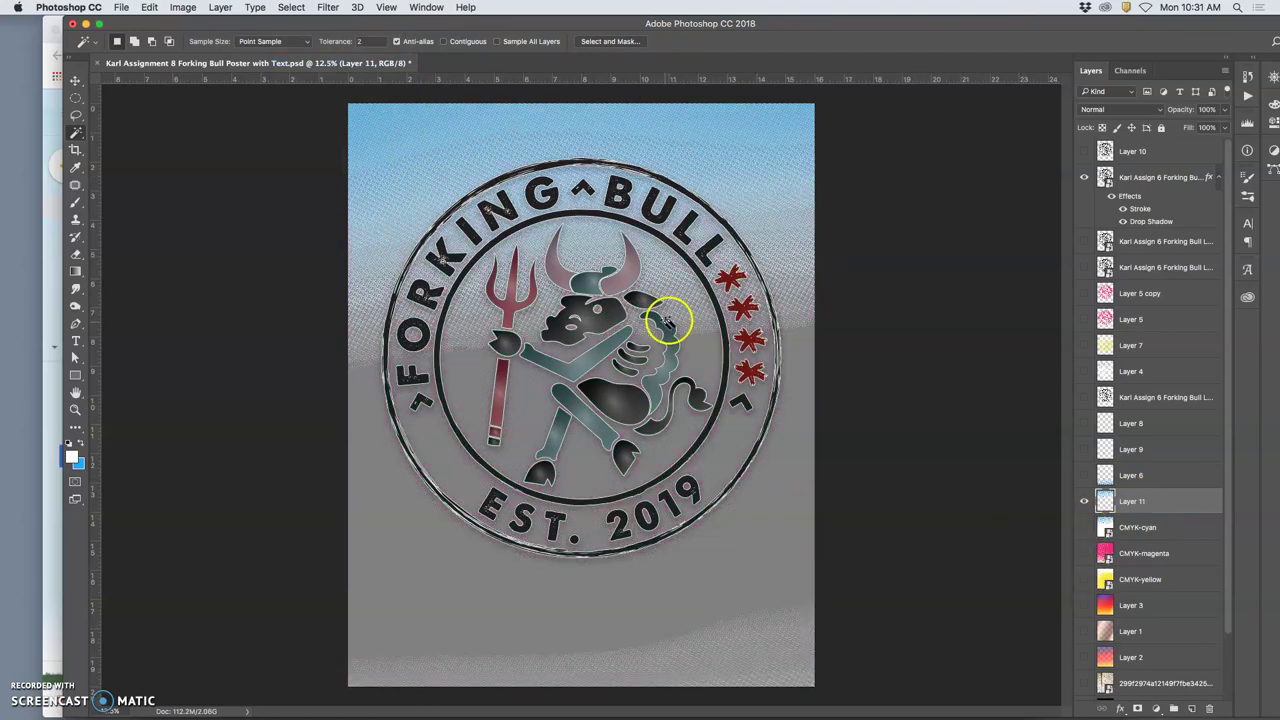
{"action": "scroll", "coordinate": [667, 316], "scroll_direction": "up", "scroll_amount": 5}
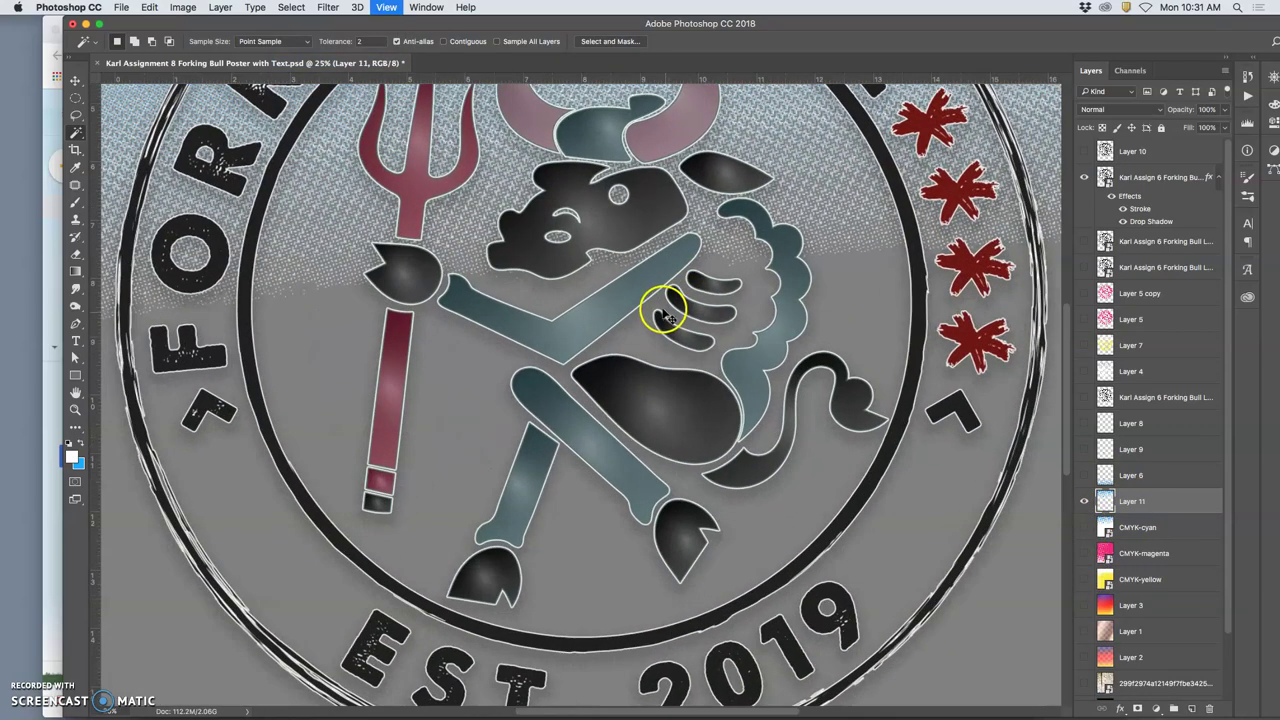
{"action": "scroll", "coordinate": [660, 311], "scroll_direction": "up", "scroll_amount": 10}
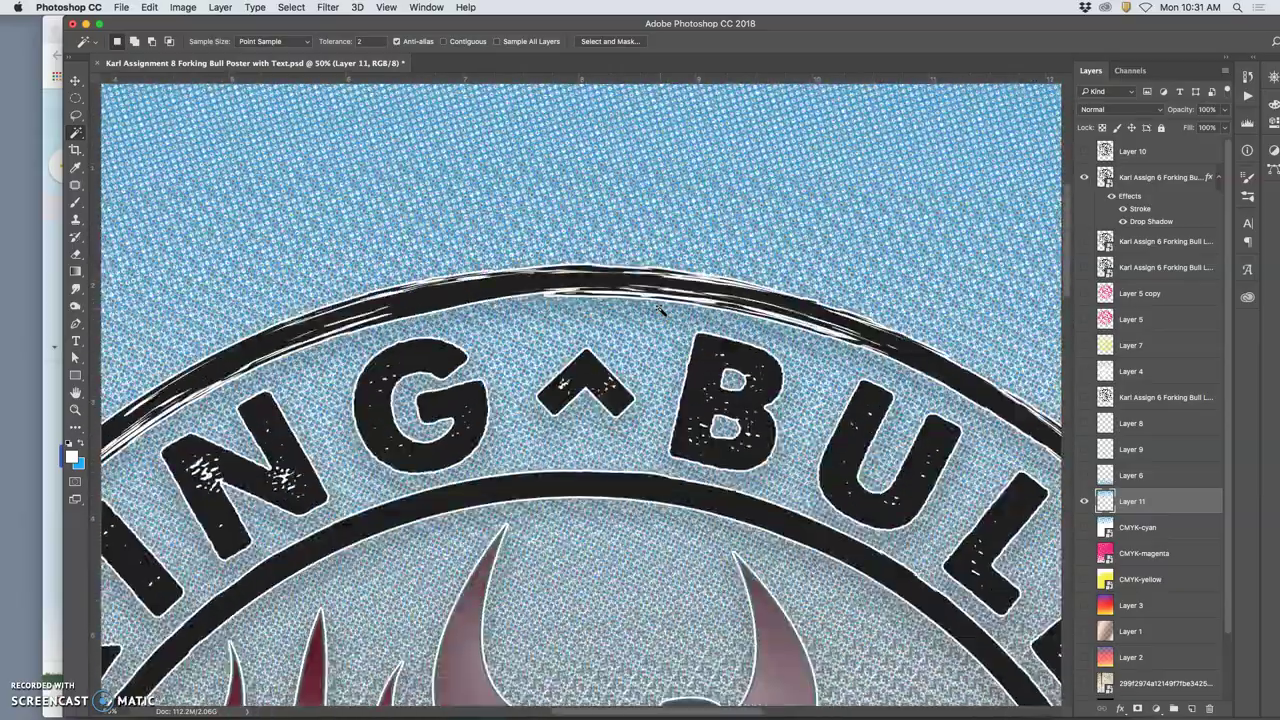
{"action": "scroll", "coordinate": [750, 272], "scroll_direction": "down", "scroll_amount": 1}
{"action": "scroll", "coordinate": [751, 271], "scroll_direction": "up", "scroll_amount": 5}
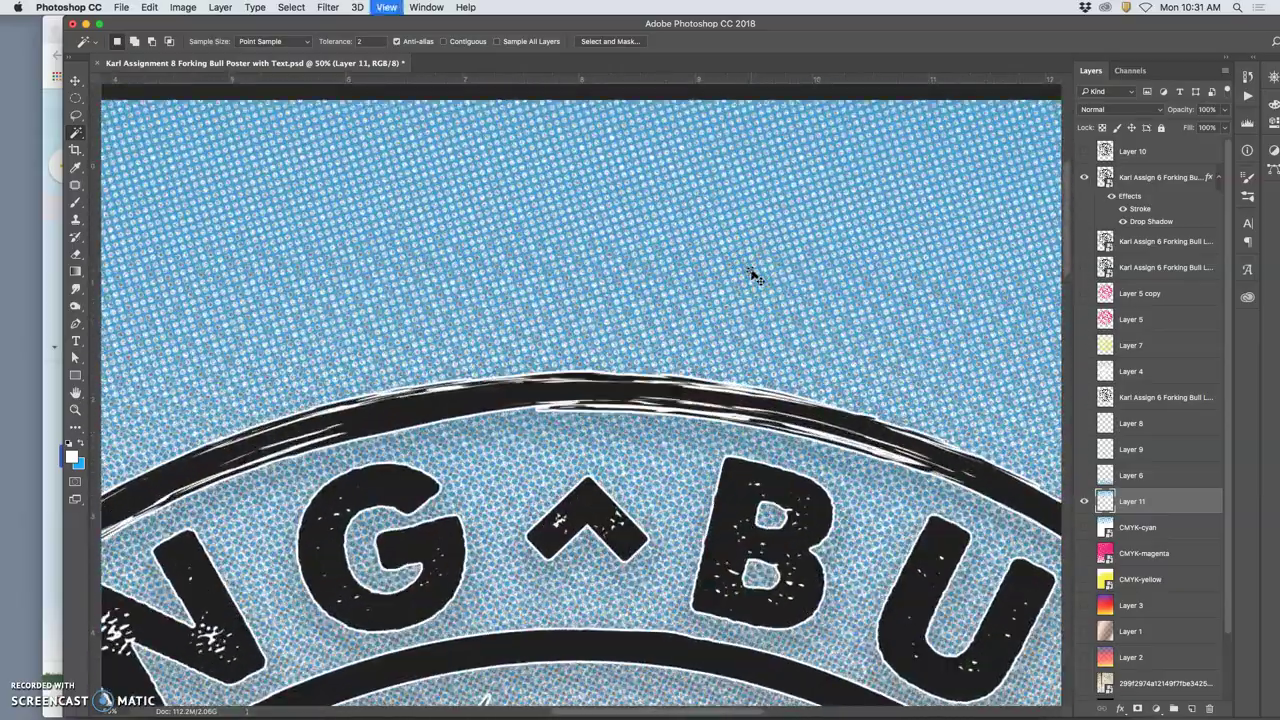
{"action": "scroll", "coordinate": [652, 240], "scroll_direction": "down", "scroll_amount": 6}
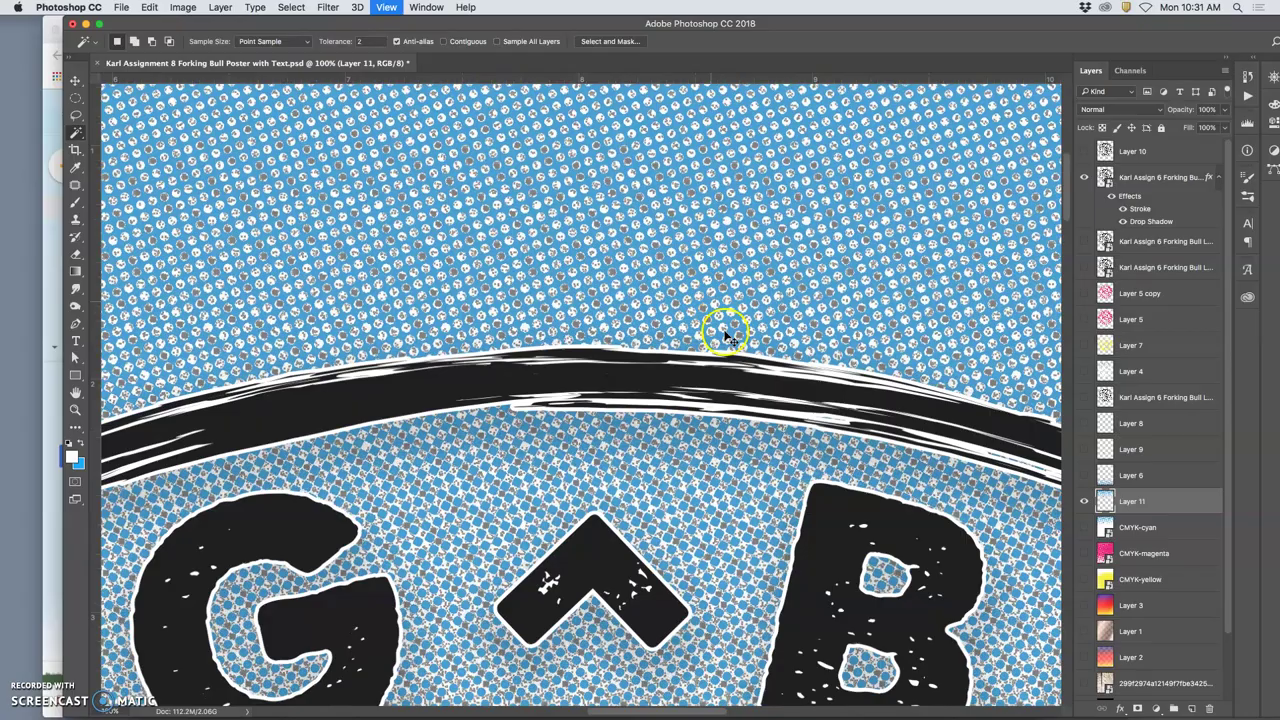
{"action": "scroll", "coordinate": [733, 356], "scroll_direction": "down", "scroll_amount": 4}
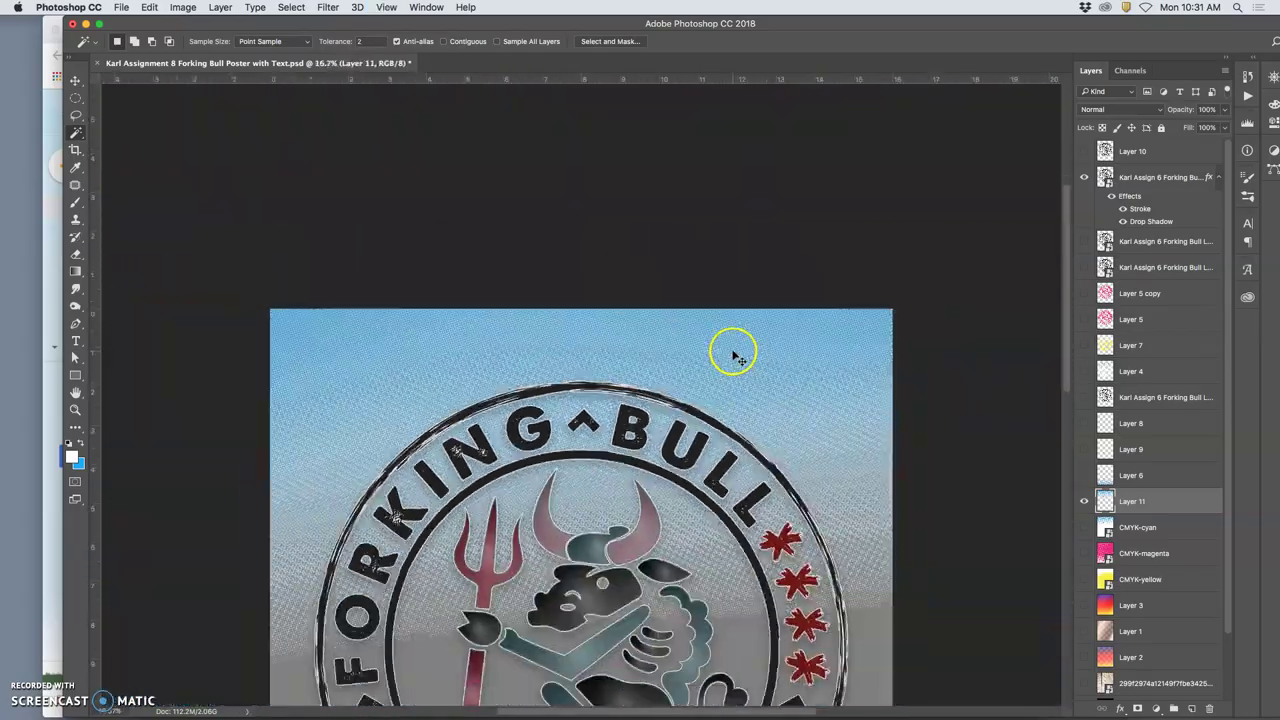
{"action": "scroll", "coordinate": [1132, 600], "scroll_direction": "down", "scroll_amount": 3}
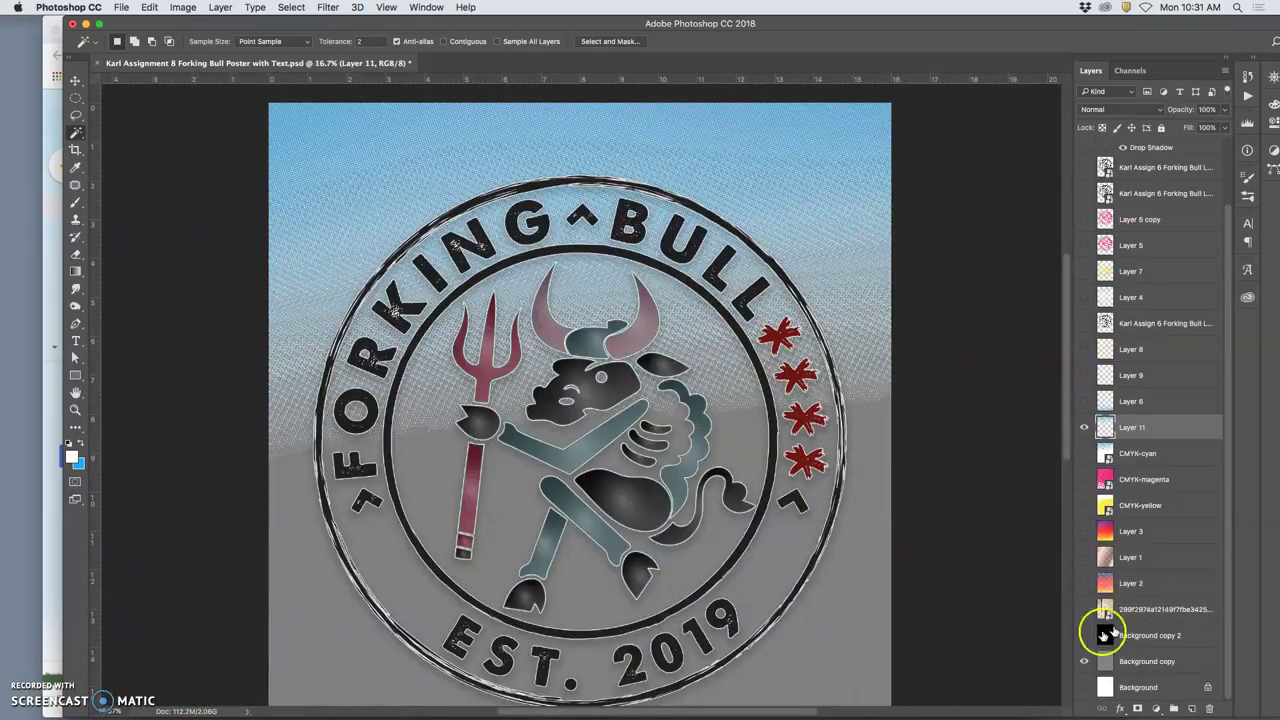
{"action": "left_click", "coordinate": [1084, 636]}
{"action": "left_click", "coordinate": [1084, 636]}
{"action": "left_click", "coordinate": [1084, 663]}
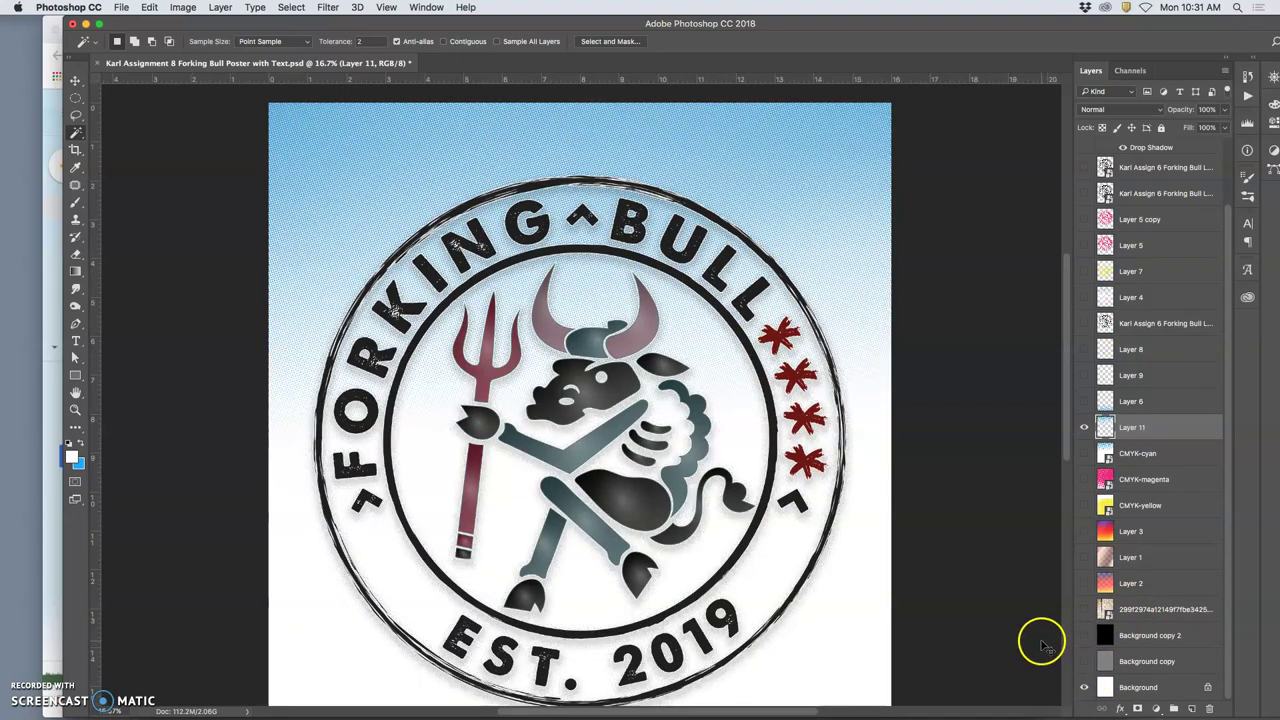
Zoom out and make CMYK-magenta, then Layer 11, the active layer.
{"action": "key", "text": "super+minus"}
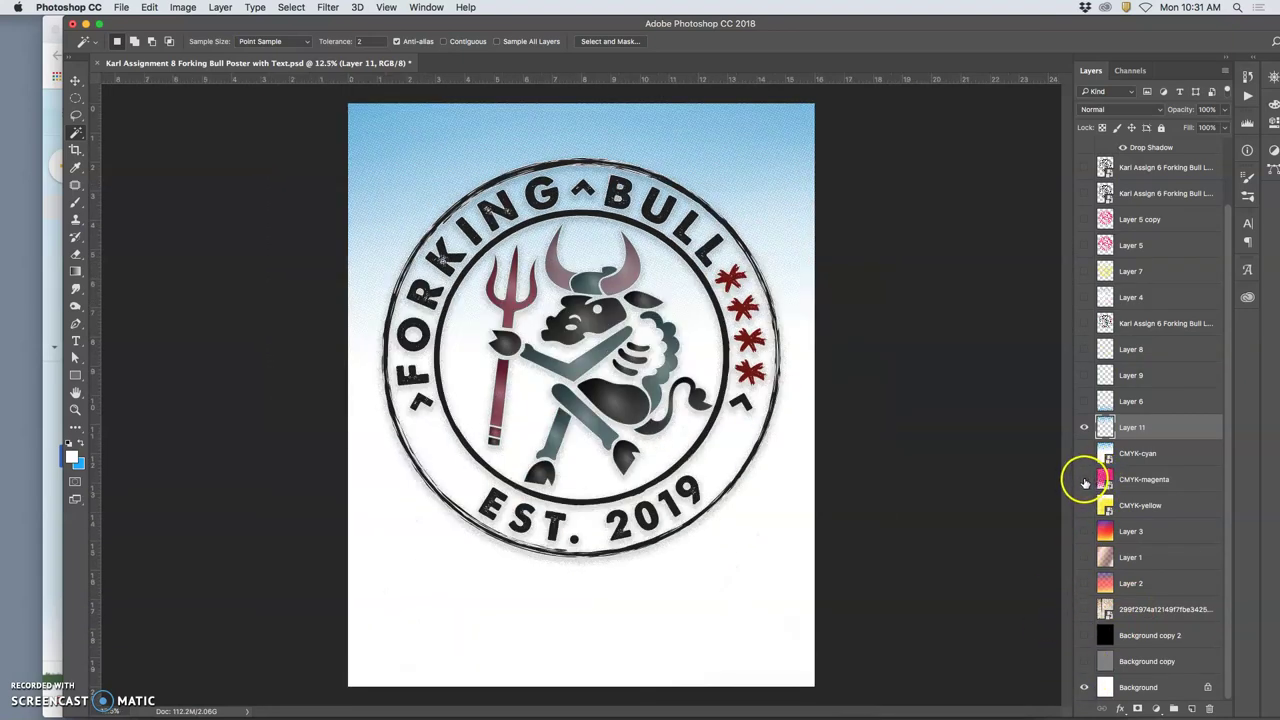
{"action": "left_click", "coordinate": [1143, 481]}
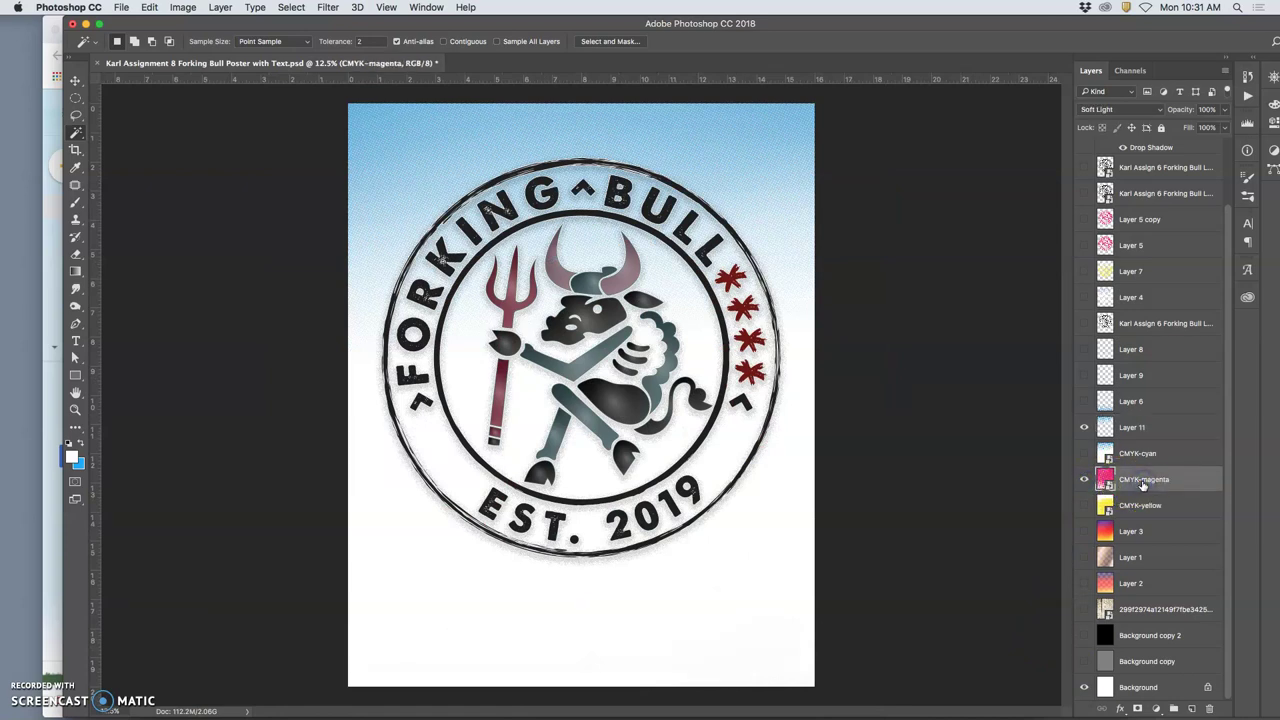
{"action": "left_click", "coordinate": [1124, 428]}
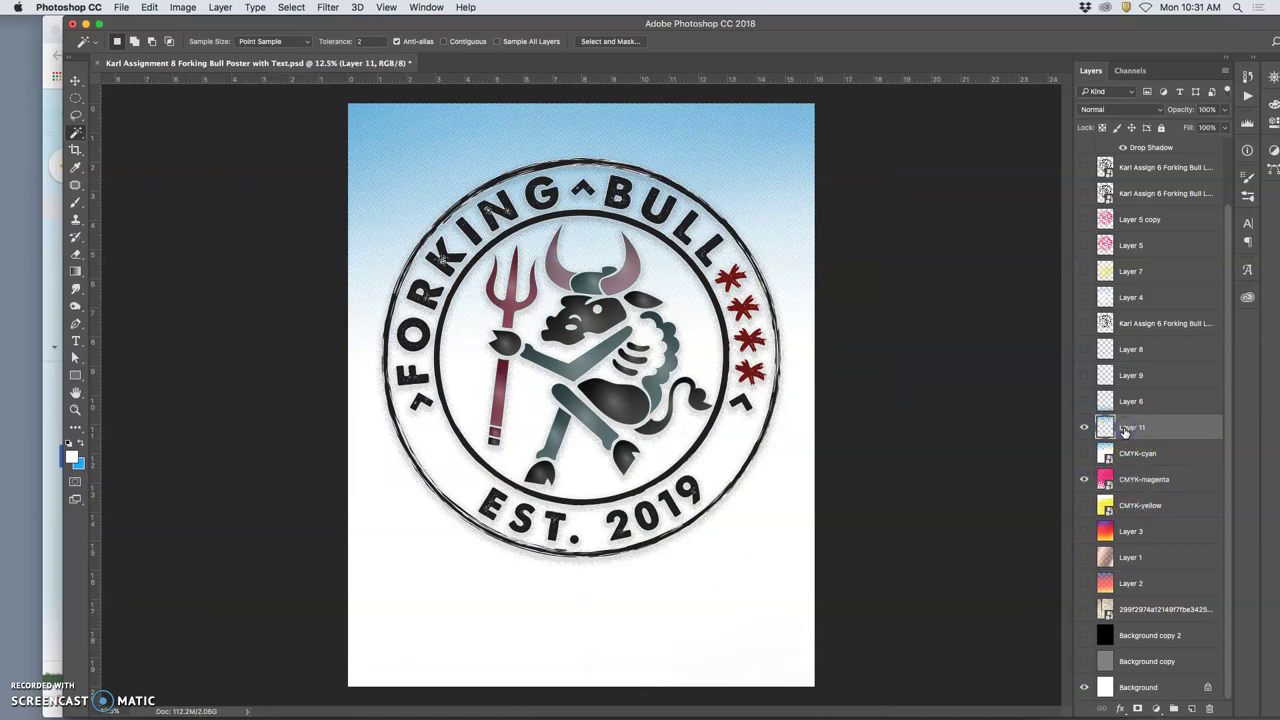
Show Background copy, select CMYK-magenta, hide Layer 11, and zoom to 200% on the dots.
{"action": "left_click", "coordinate": [1085, 663]}
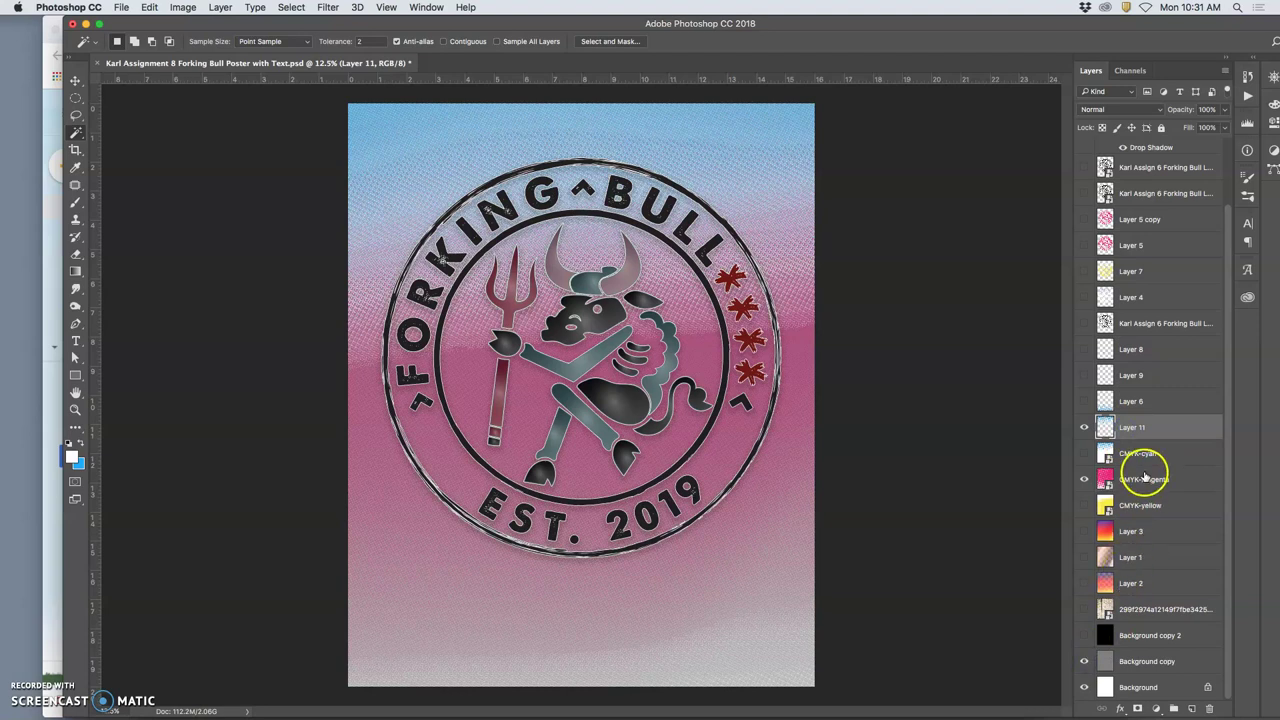
{"action": "left_click", "coordinate": [1141, 481]}
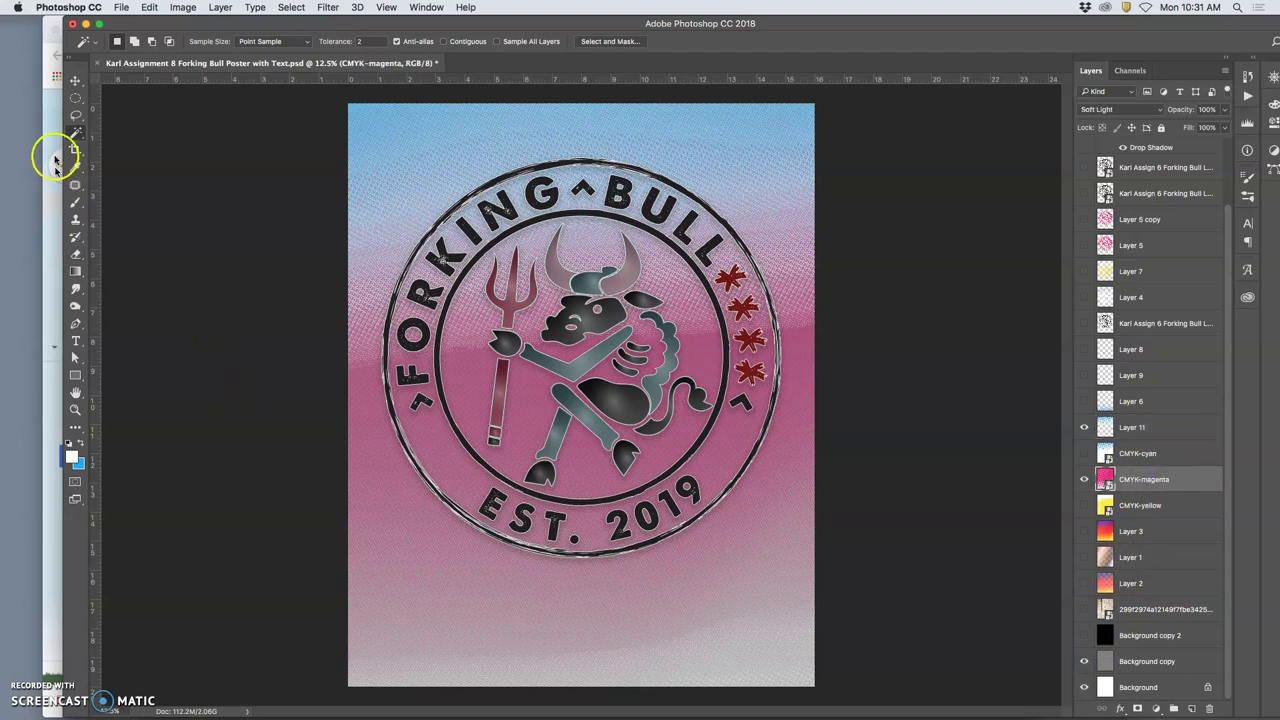
{"action": "left_click", "coordinate": [1084, 428]}
{"action": "key", "text": "super+plus"}
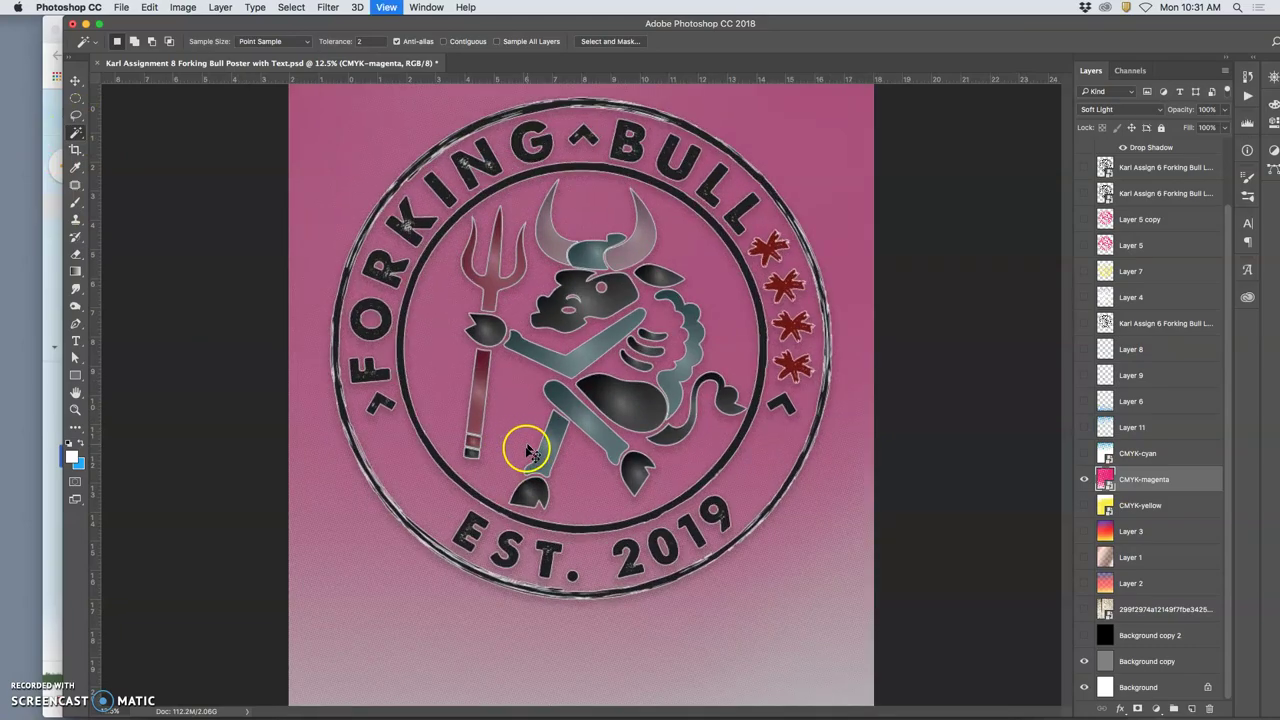
{"action": "key", "text": "super+plus"}
{"action": "key", "text": "super+plus"}
{"action": "key", "text": "super+plus"}
{"action": "key", "text": "super+plus"}
{"action": "key", "text": "super+plus"}
{"action": "key", "text": "super+plus"}
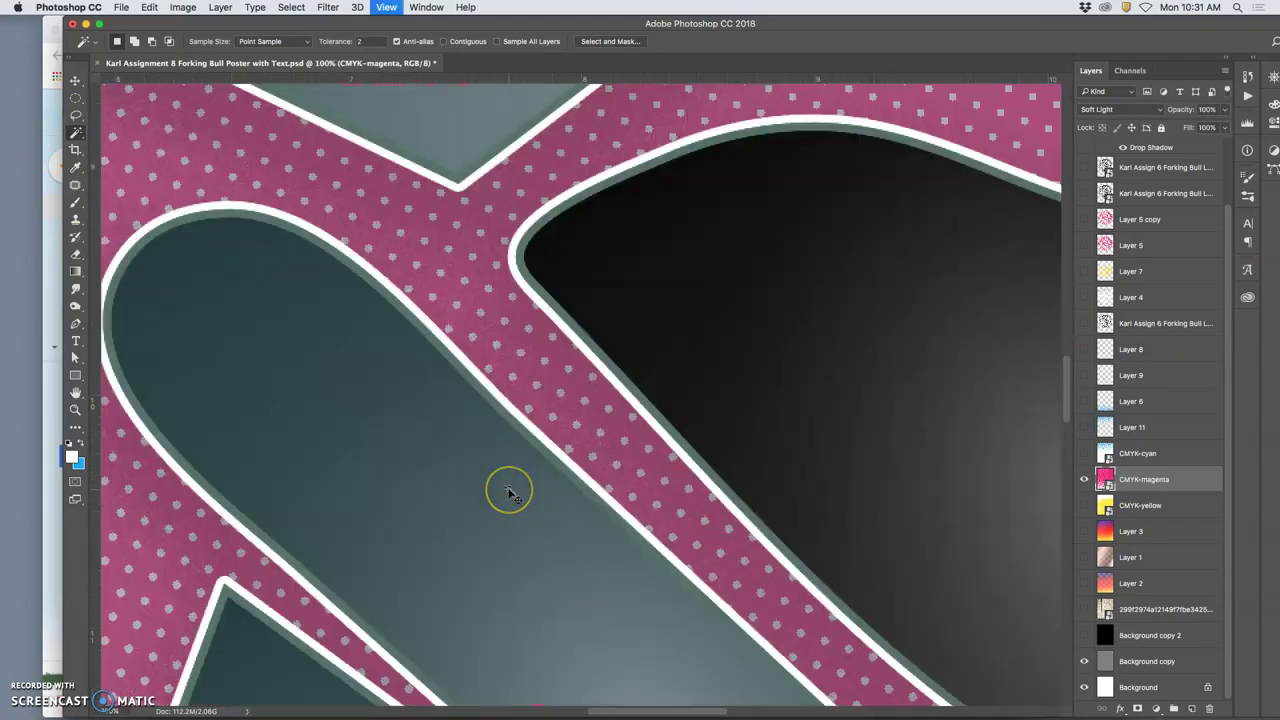
{"action": "key", "text": "super+plus"}
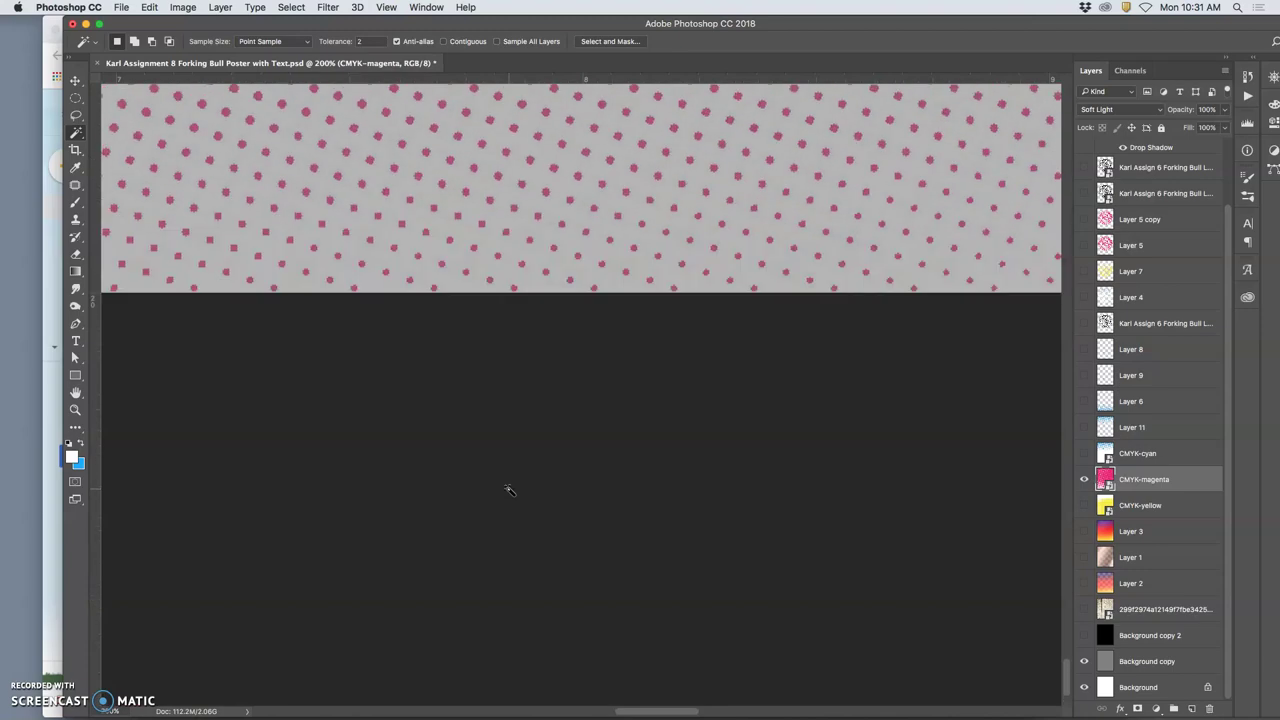
Magic-wand the grey at tolerance 32, invert it, and copy the magenta dots to a new layer.
{"action": "left_click", "coordinate": [75, 150]}
{"action": "left_click", "coordinate": [354, 173]}
{"action": "left_click", "coordinate": [371, 41]}
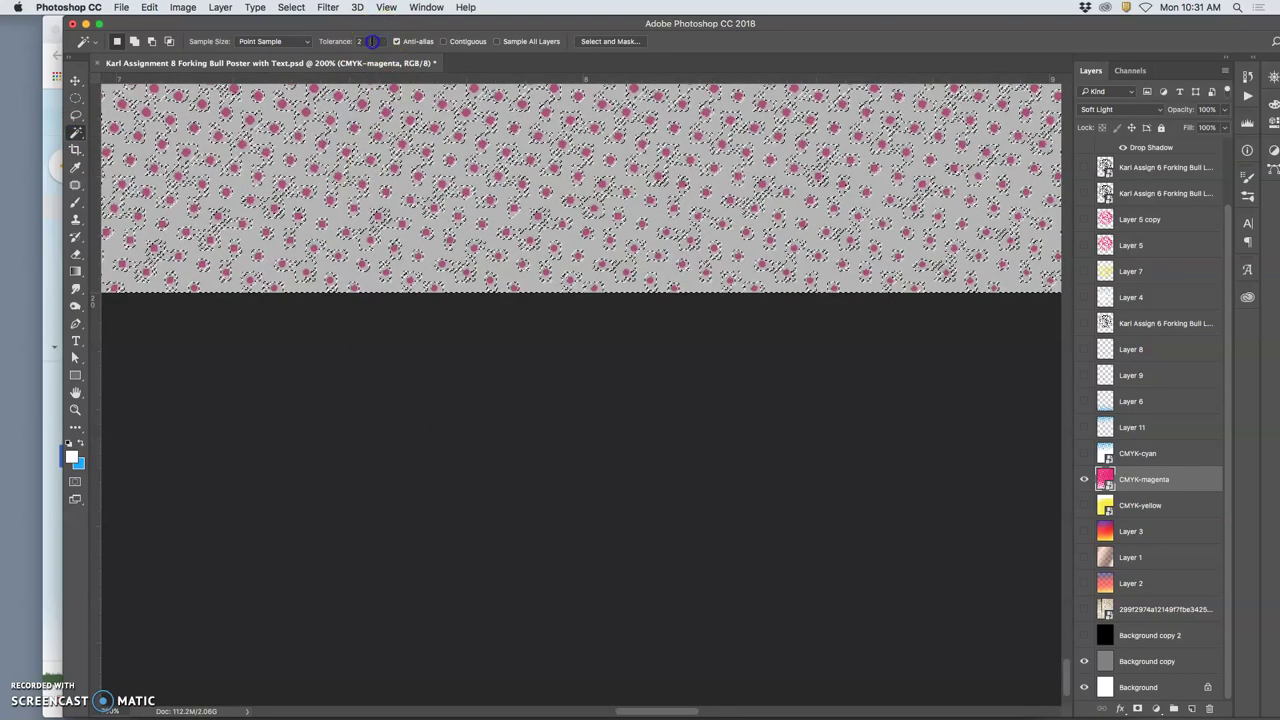
{"action": "left_click", "coordinate": [346, 43]}
{"action": "type", "text": "32"}
{"action": "left_click", "coordinate": [445, 160]}
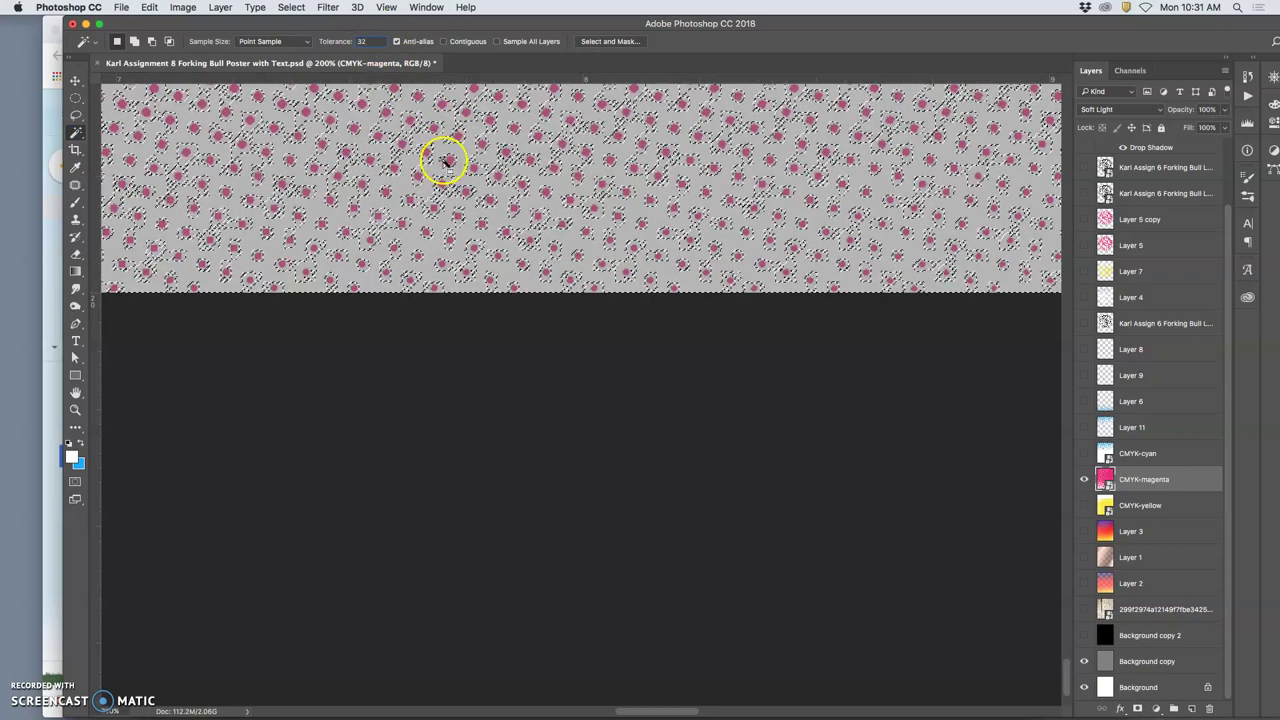
{"action": "left_click", "coordinate": [437, 167]}
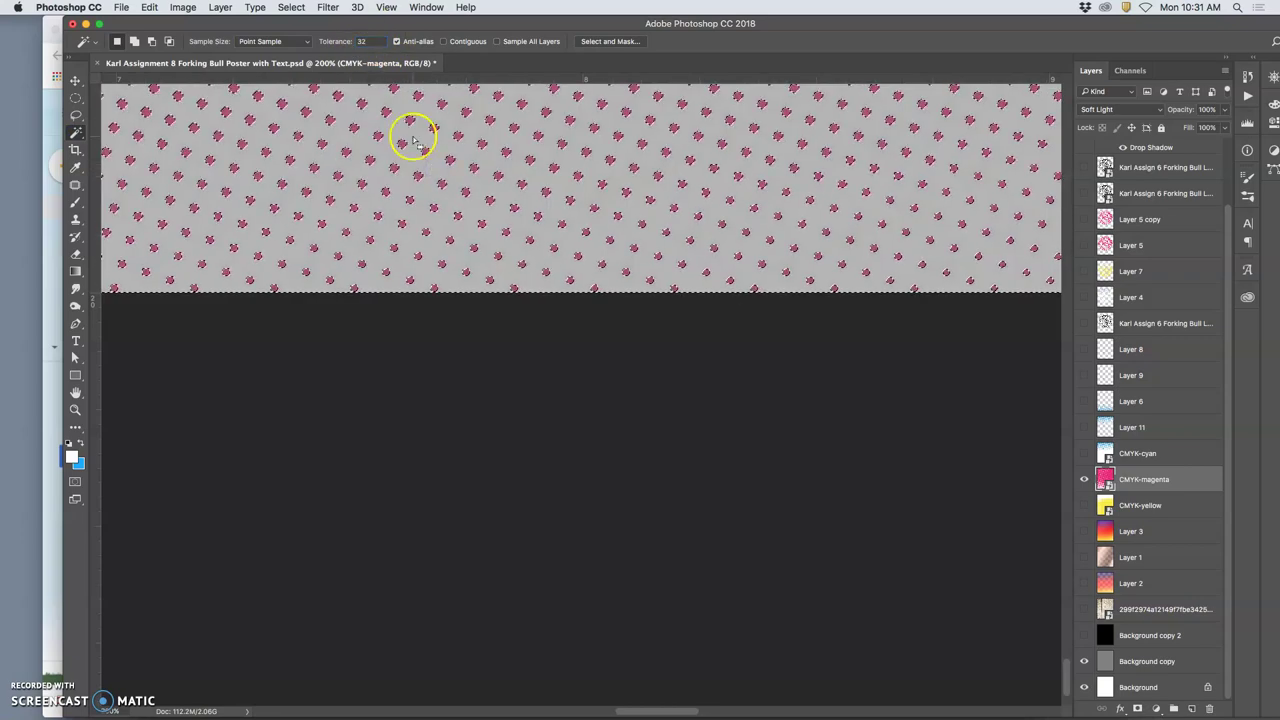
{"action": "left_click", "coordinate": [296, 8]}
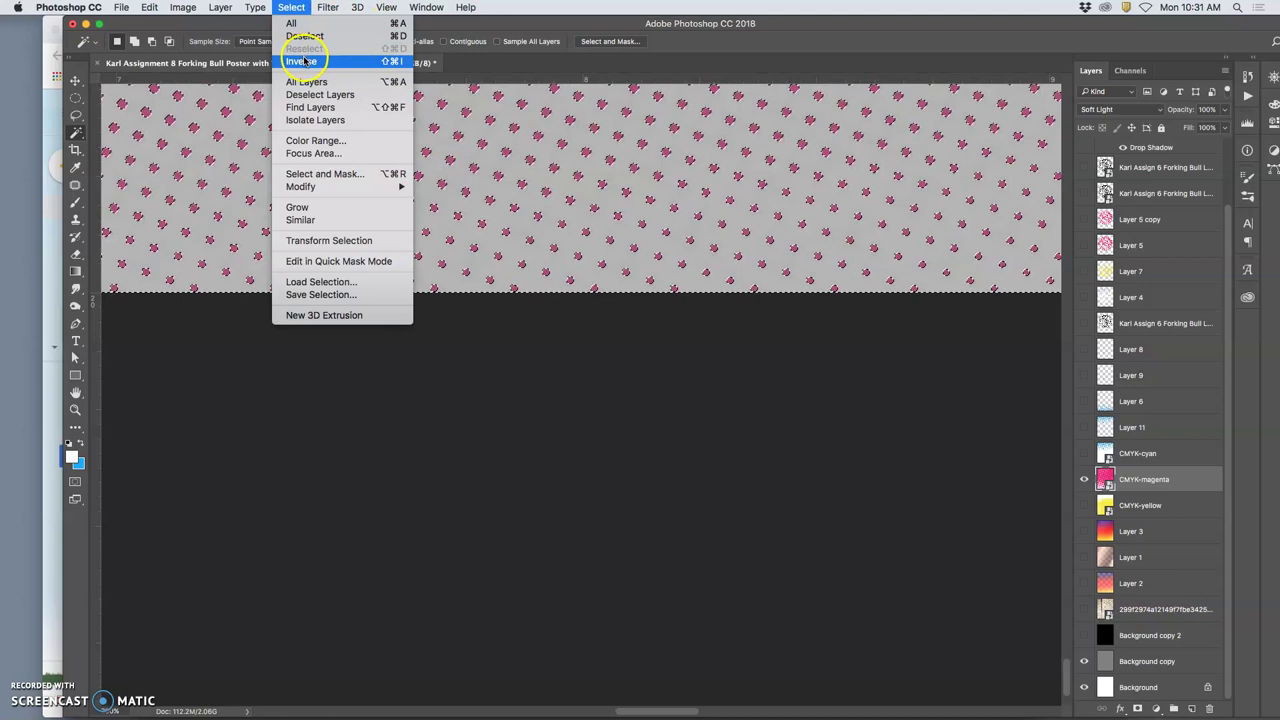
{"action": "left_click", "coordinate": [301, 61]}
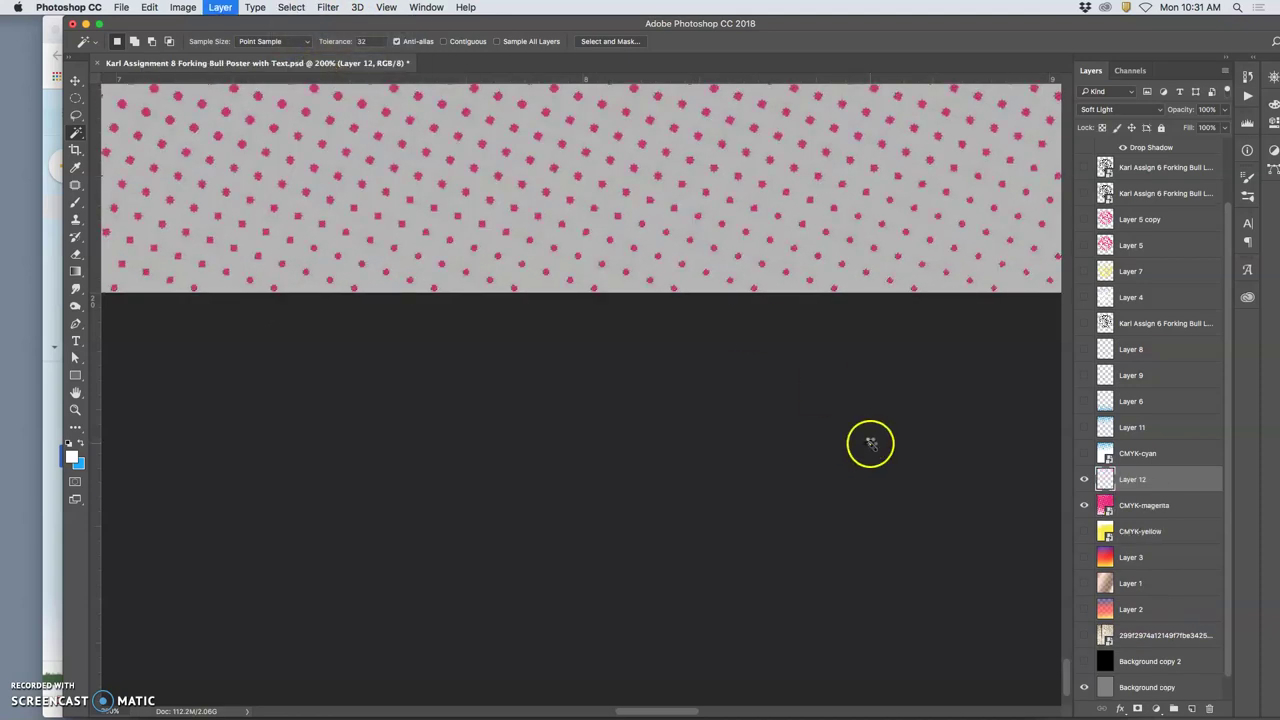
{"action": "key", "text": "super+j"}
Hide CMYK-magenta and Background copy and zoom out to 100%, leaving the dots over white.
{"action": "left_click", "coordinate": [1084, 505]}
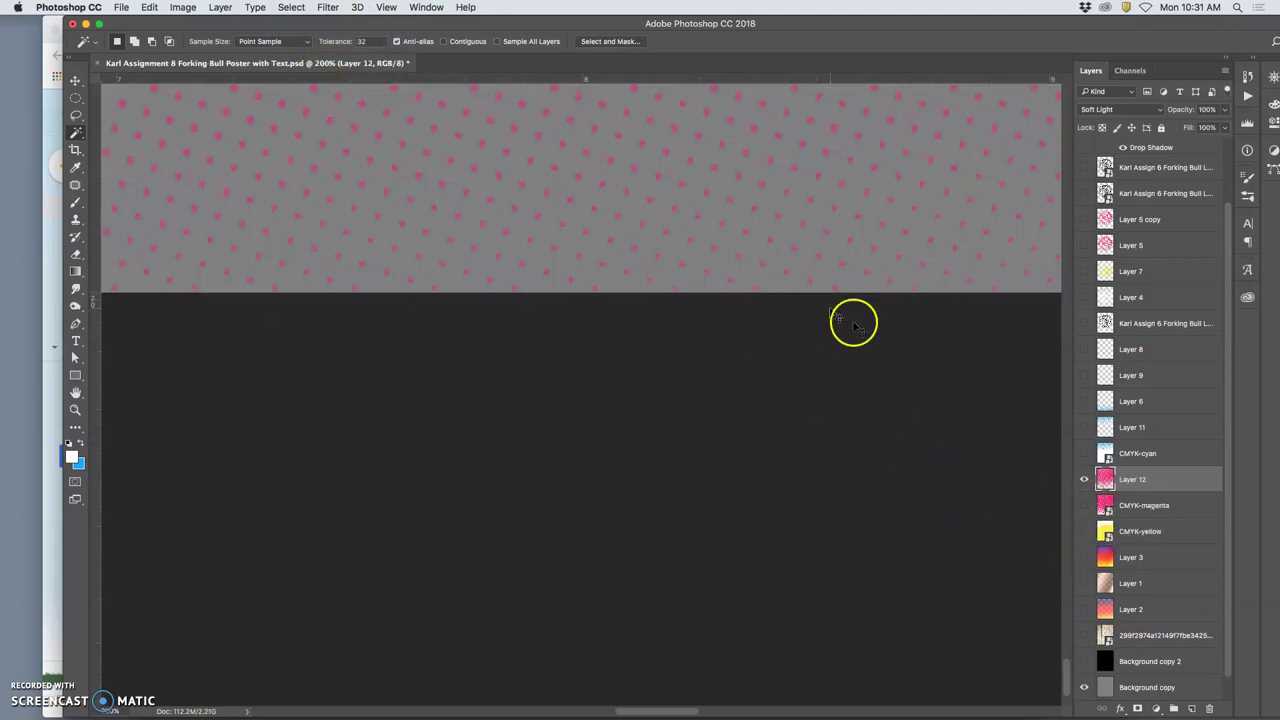
{"action": "key", "text": "super+minus"}
{"action": "scroll", "coordinate": [1157, 571], "scroll_direction": "down", "scroll_amount": 1}
{"action": "left_click", "coordinate": [1084, 661]}
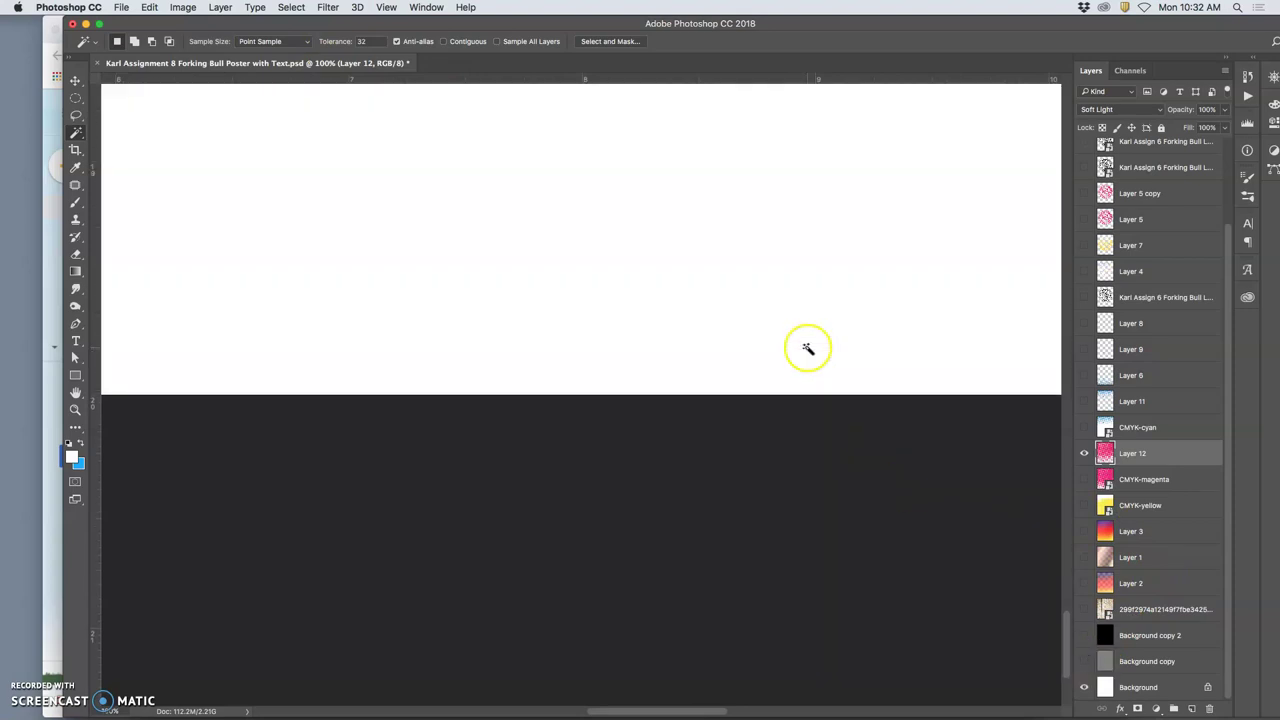
Set Layer 12's blend mode to Normal and zoom out.
{"action": "left_click", "coordinate": [1108, 110]}
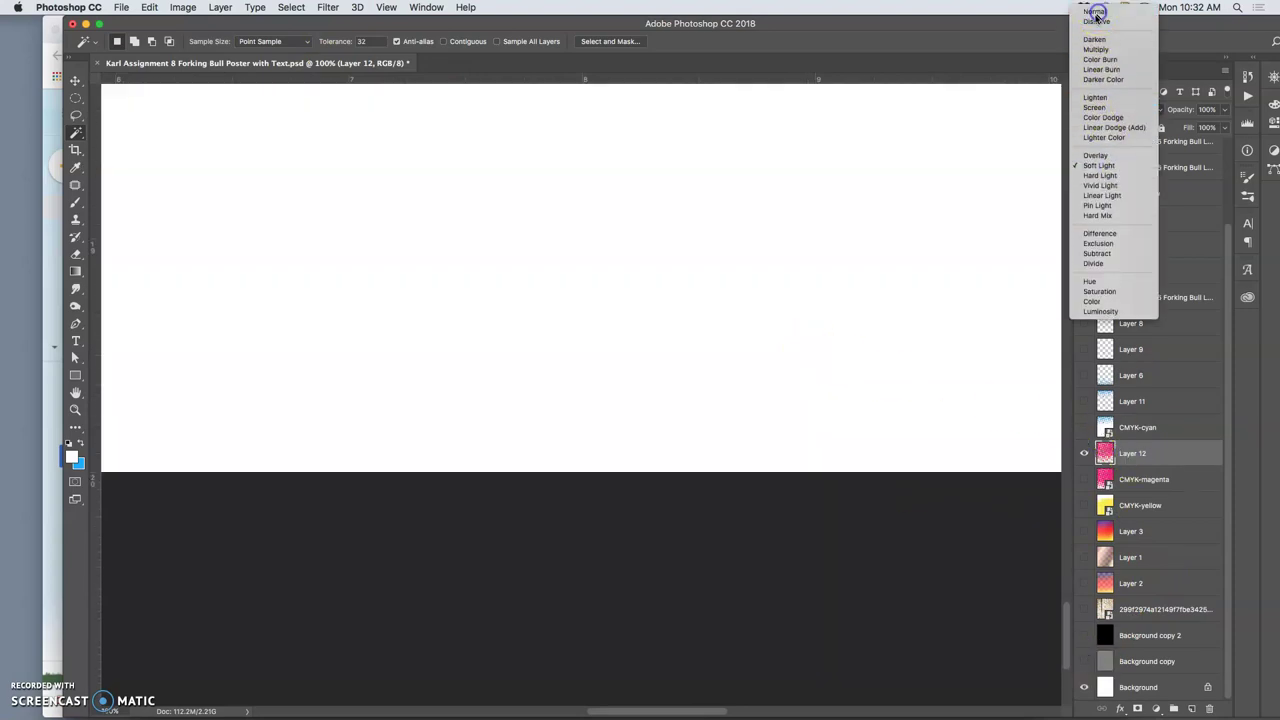
{"action": "left_click", "coordinate": [1096, 12]}
{"action": "key", "text": "super+minus"}
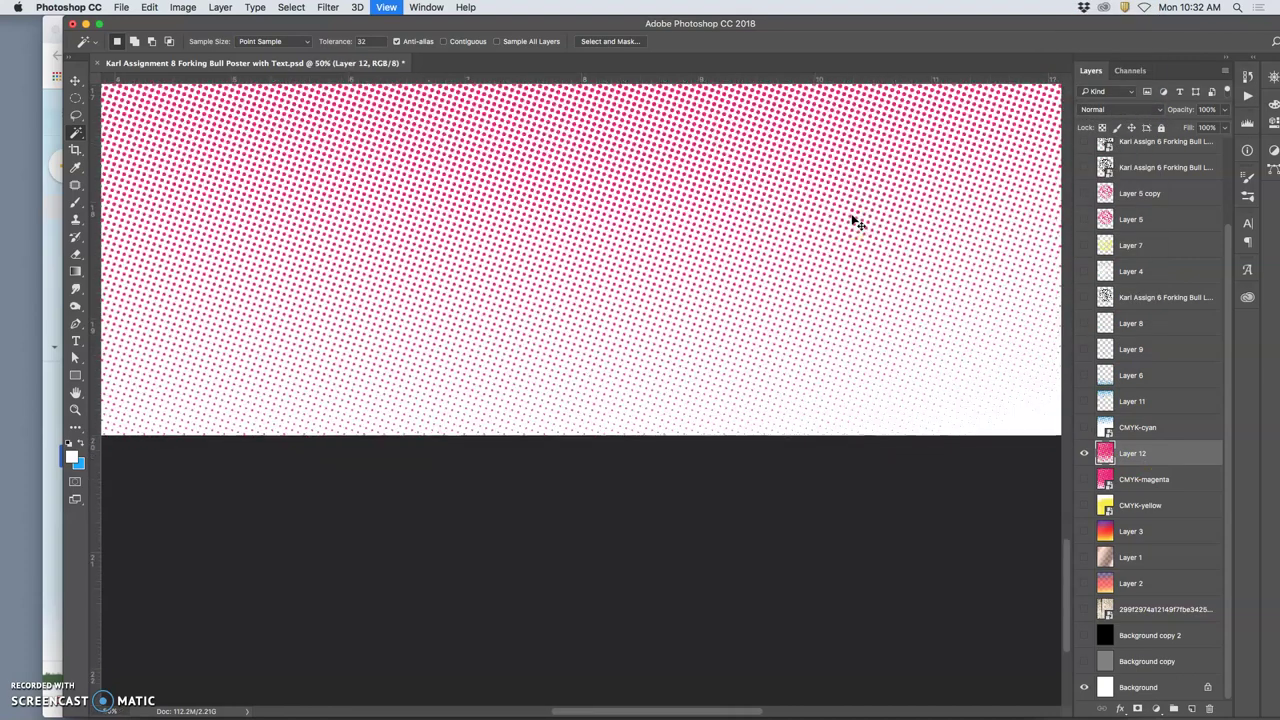
{"action": "key", "text": "super+minus"}
{"action": "key", "text": "super+minus"}
{"action": "key", "text": "super+minus"}
{"action": "key", "text": "super+minus"}
{"action": "key", "text": "super+minus"}
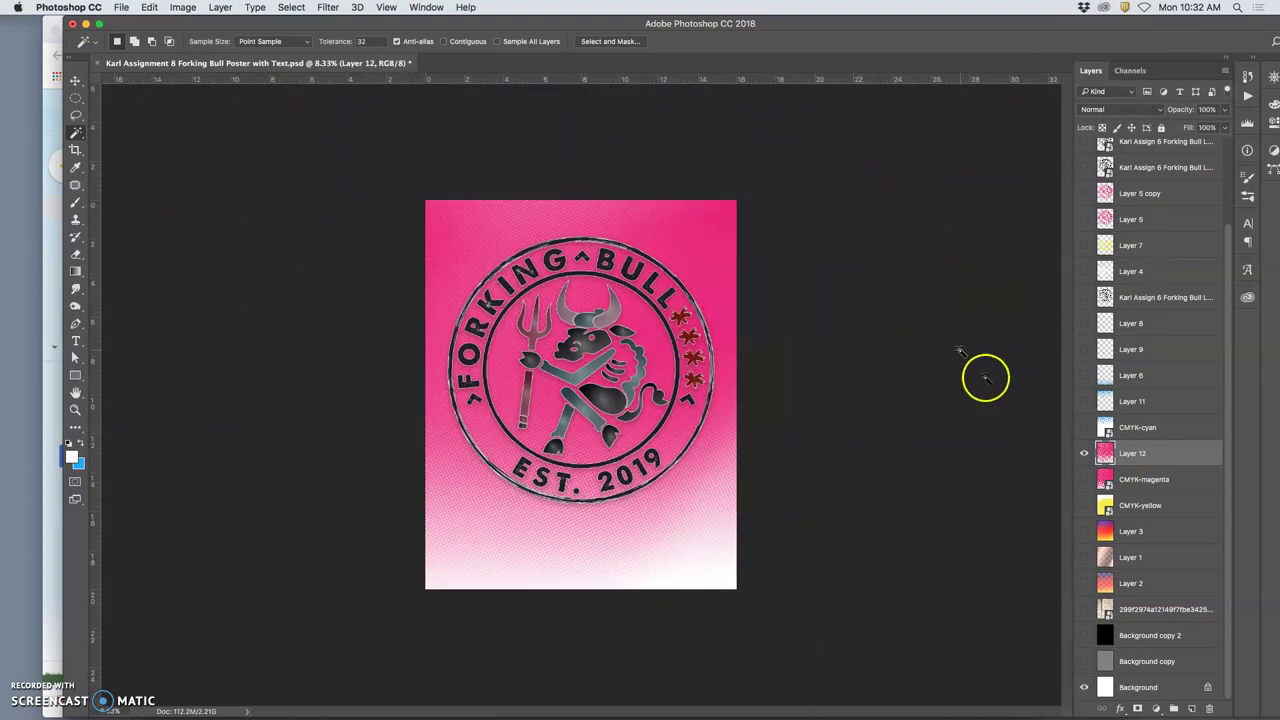
Show Layer 11's cyan dots and zoom in closely on the overlapping dots at the badge lettering.
{"action": "left_click", "coordinate": [1084, 401]}
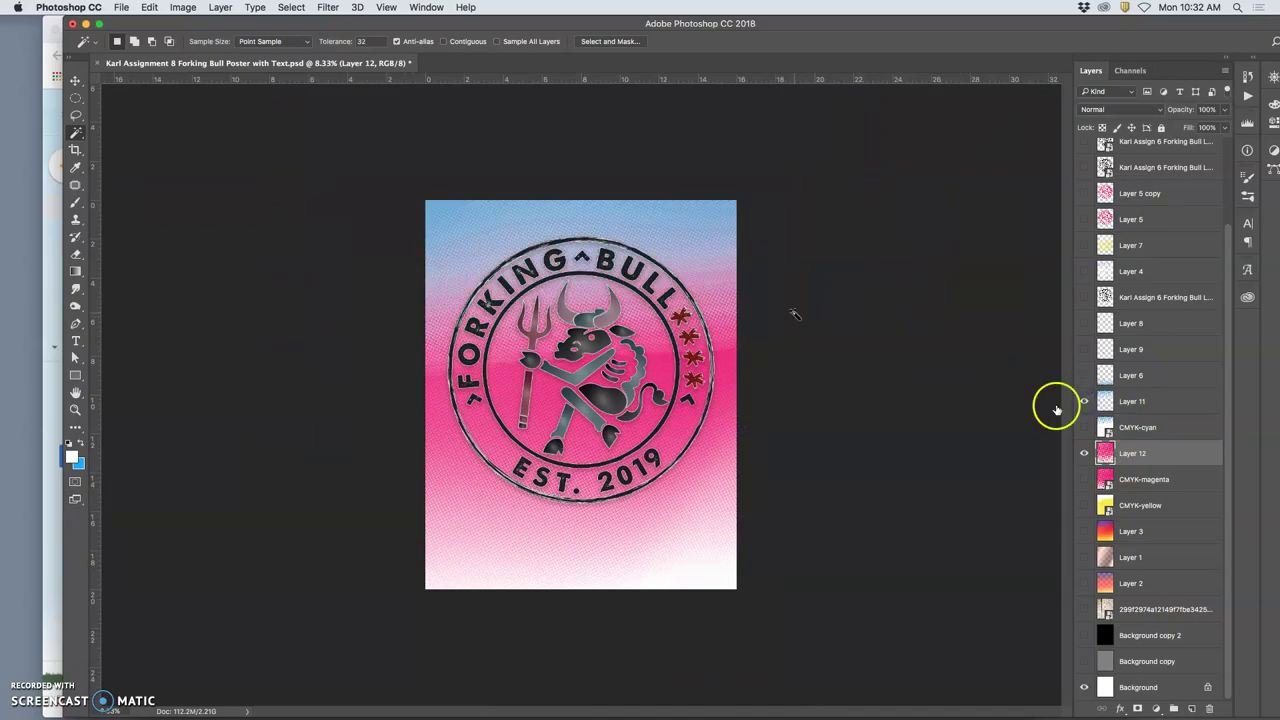
{"action": "key", "text": "super+equal"}
{"action": "key", "text": "super+equal"}
{"action": "key", "text": "super+equal"}
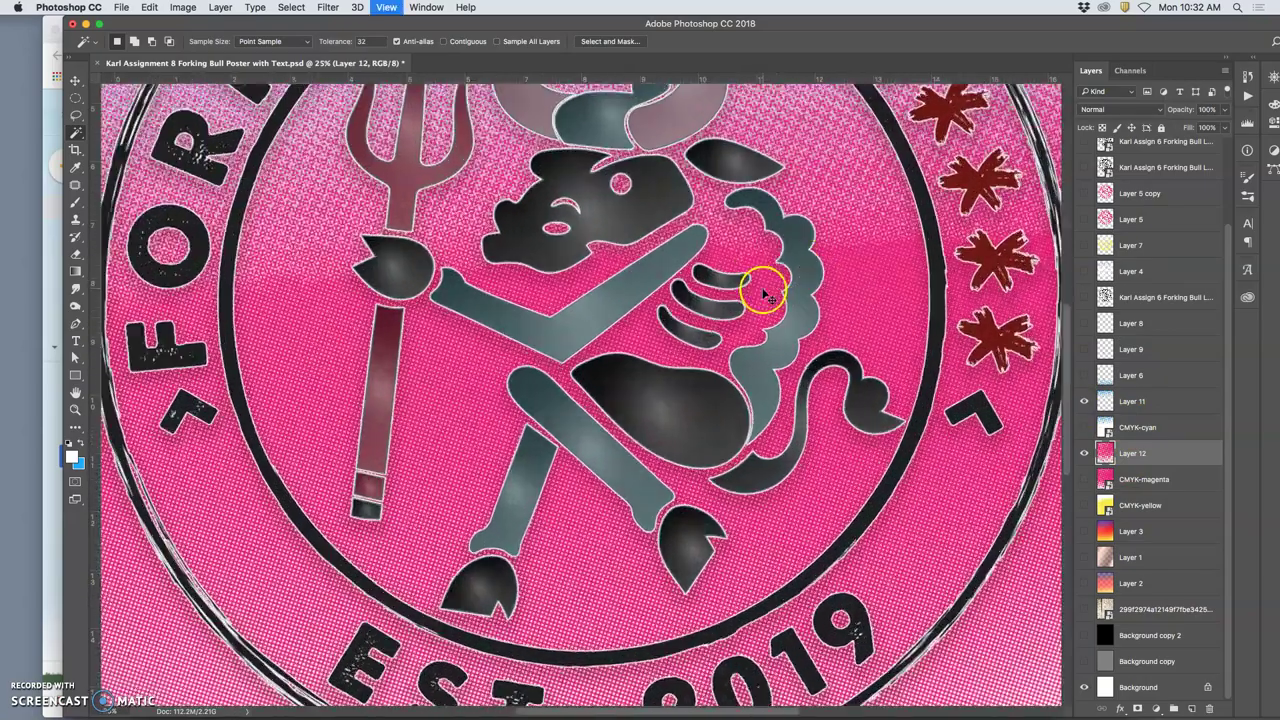
{"action": "scroll", "coordinate": [763, 295], "scroll_direction": "up", "scroll_amount": 10}
{"action": "key", "text": "super+equal"}
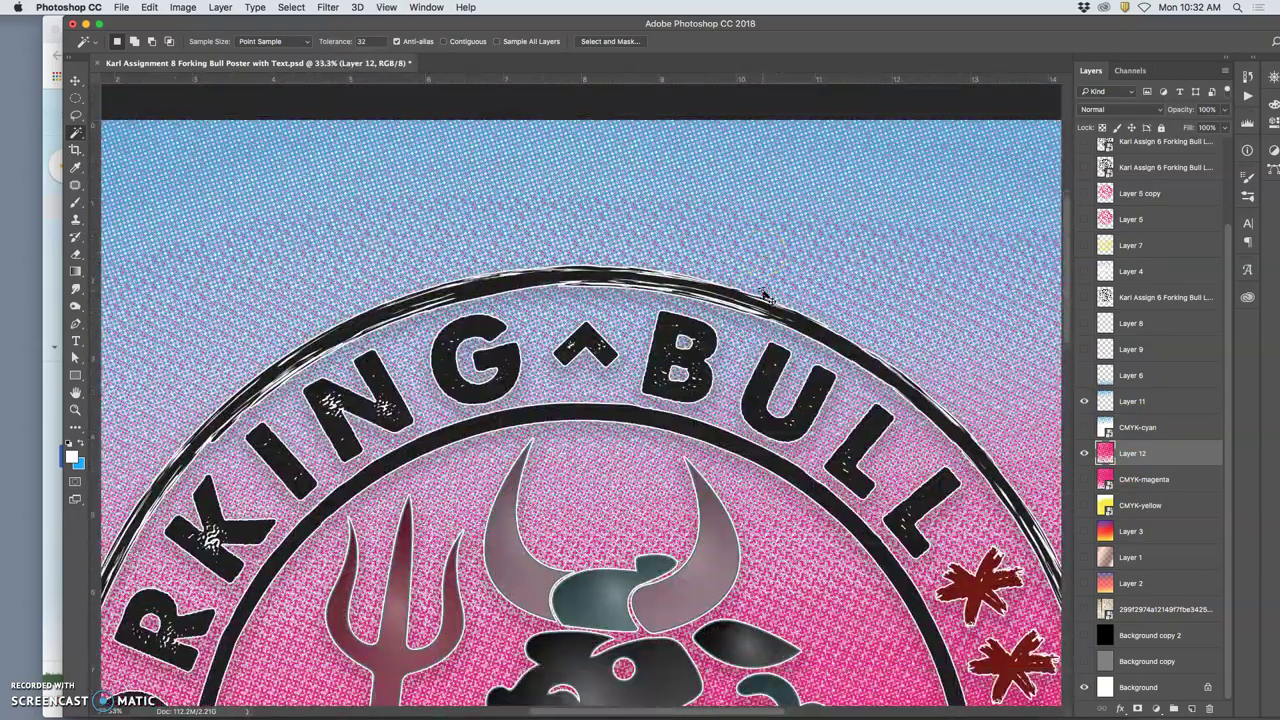
{"action": "left_click", "coordinate": [763, 295], "text": "super"}
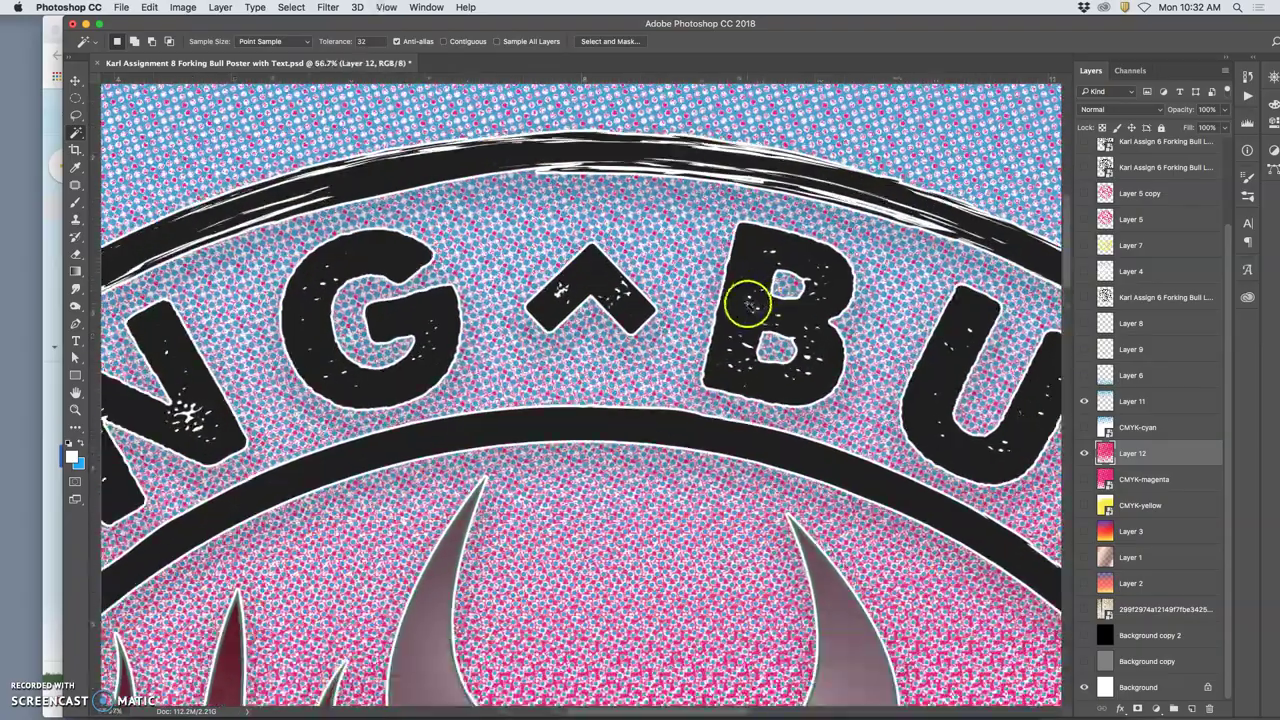
{"action": "left_click", "coordinate": [749, 307], "text": "super"}
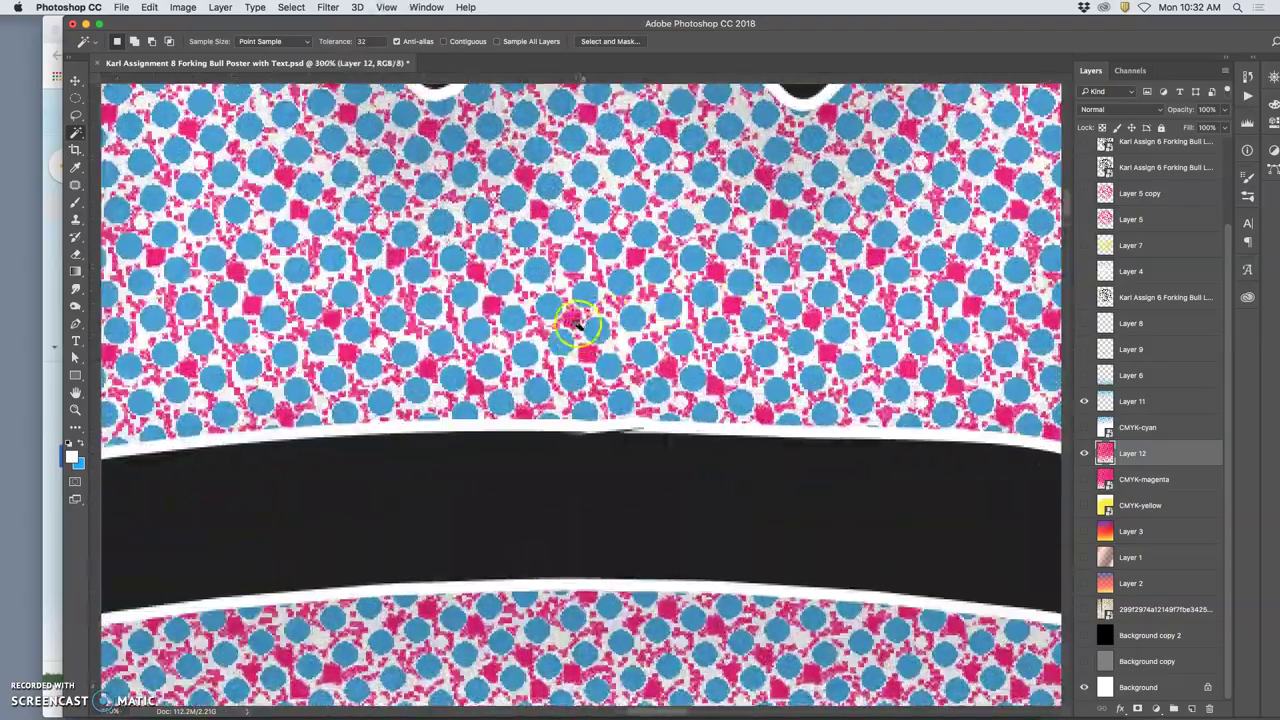
Lower Layer 11's opacity to 73% and zoom out to 12.5% to fit the poster.
{"action": "left_click", "coordinate": [1135, 401]}
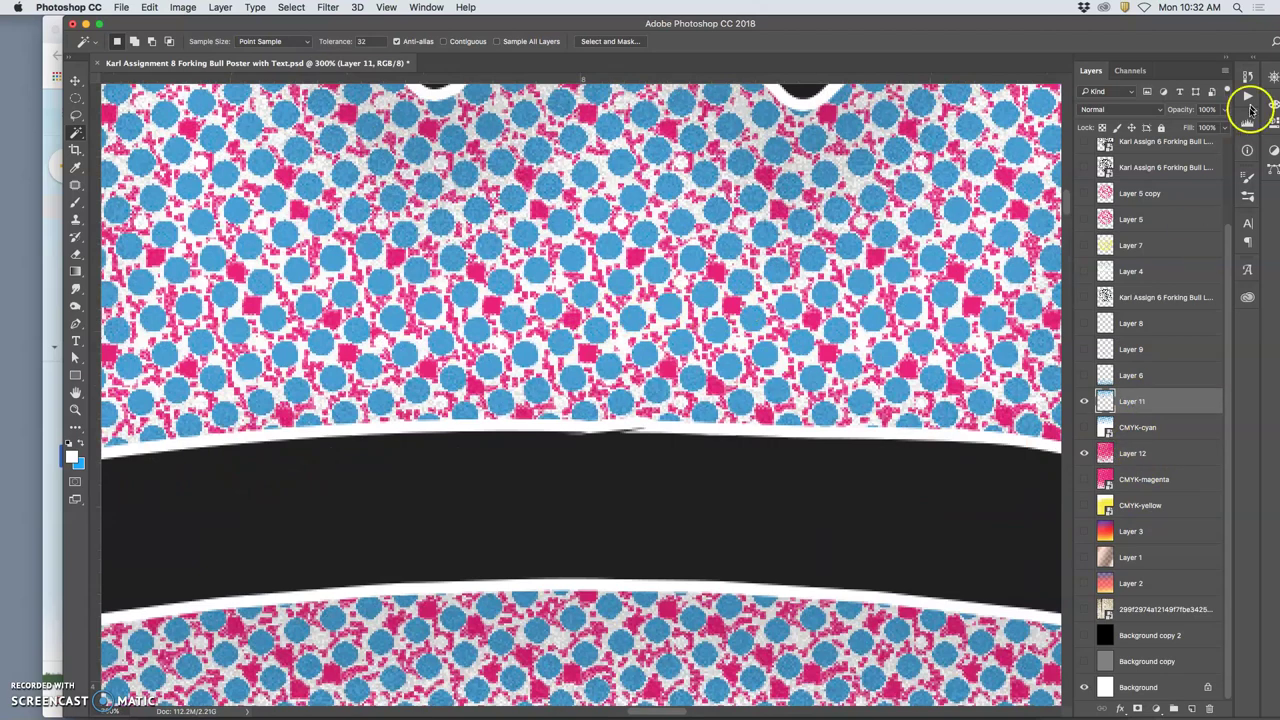
{"action": "mouse_move", "coordinate": [1224, 117]}
{"action": "left_mouse_down"}
{"action": "mouse_move", "coordinate": [1143, 134]}
{"action": "mouse_move", "coordinate": [1223, 109]}
{"action": "mouse_move", "coordinate": [1222, 127]}
{"action": "mouse_move", "coordinate": [1206, 128]}
{"action": "left_mouse_up"}
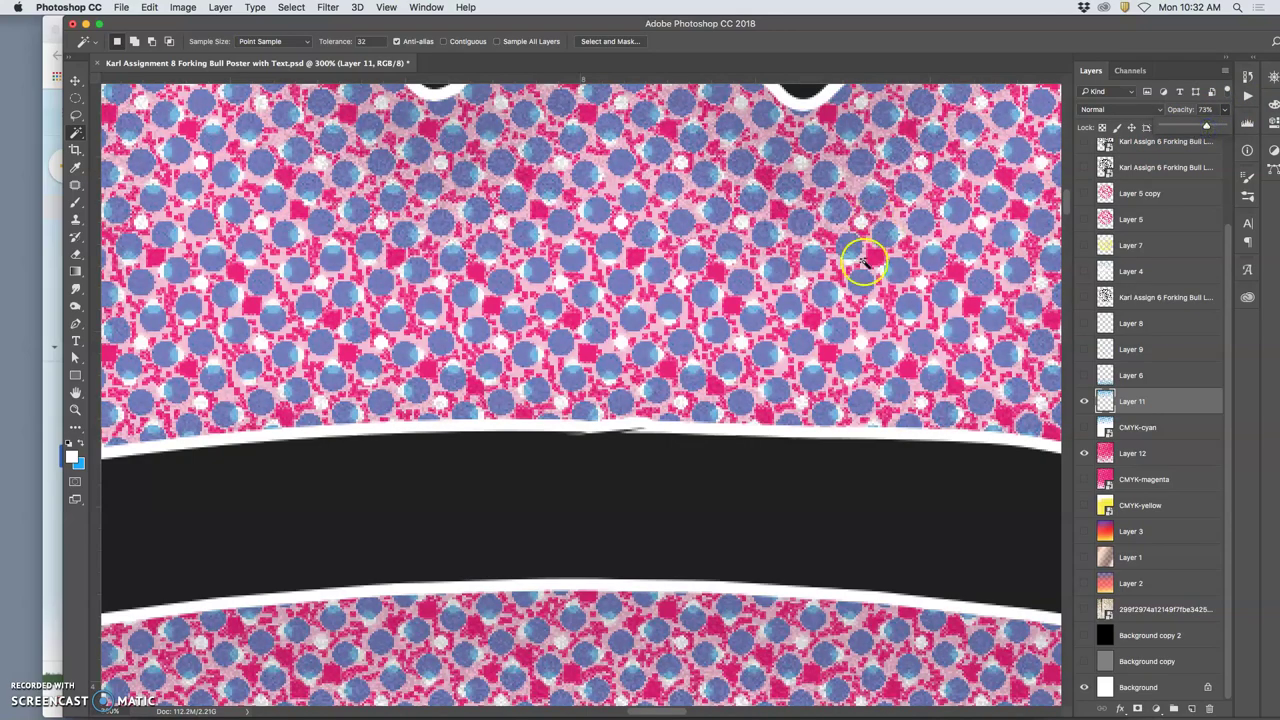
{"action": "key", "text": "super+minus"}
{"action": "key", "text": "super+minus"}
{"action": "key", "text": "super+minus"}
{"action": "key", "text": "super+minus"}
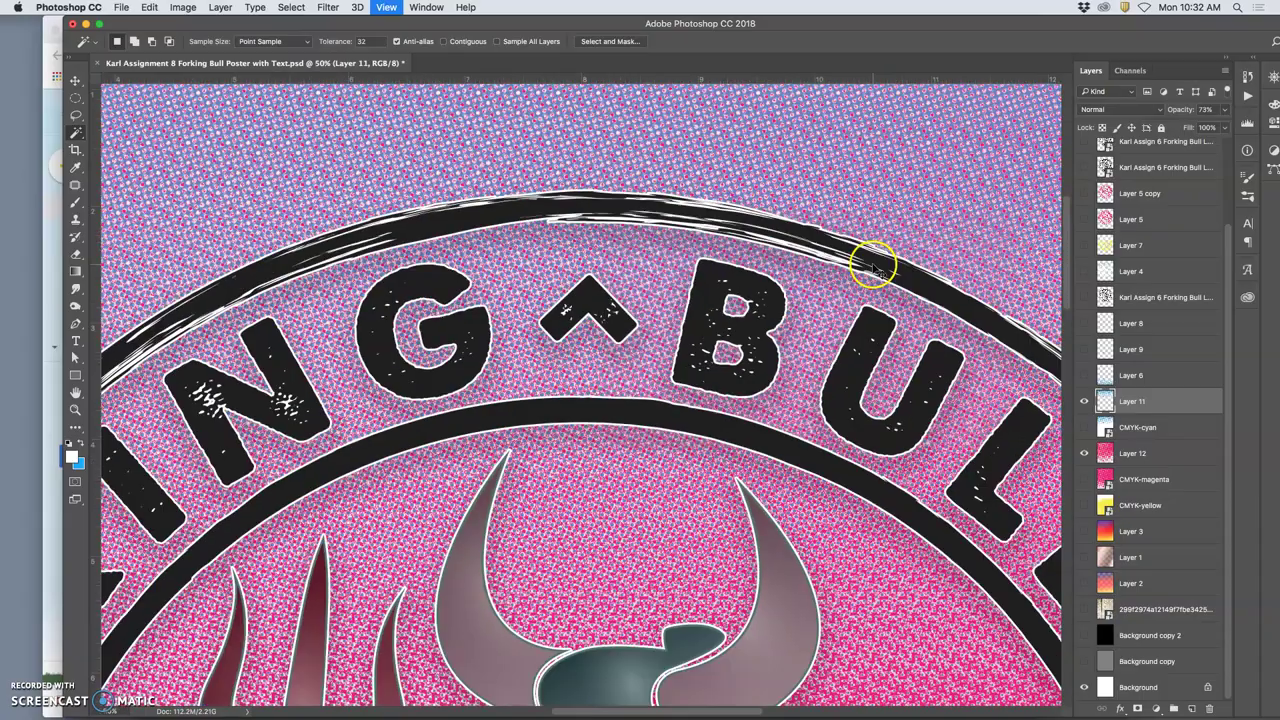
{"action": "key", "text": "super+minus"}
{"action": "key", "text": "super+minus"}
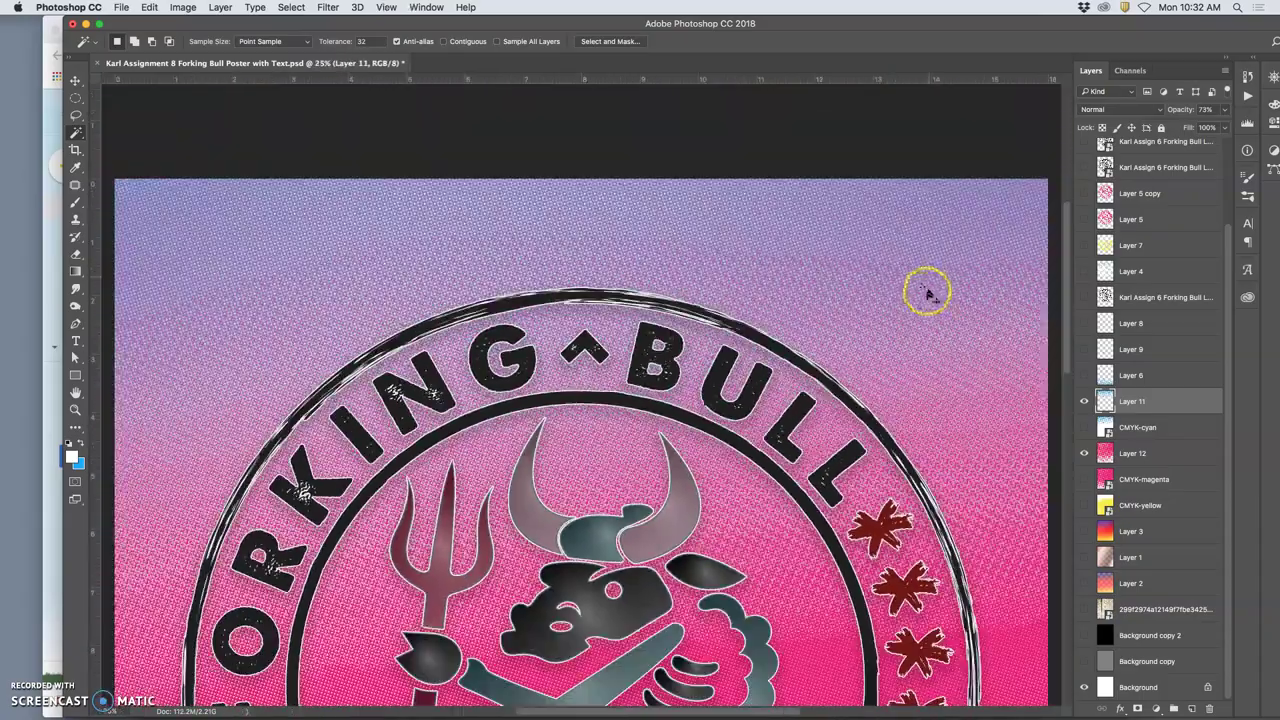
{"action": "key", "text": "super+minus"}
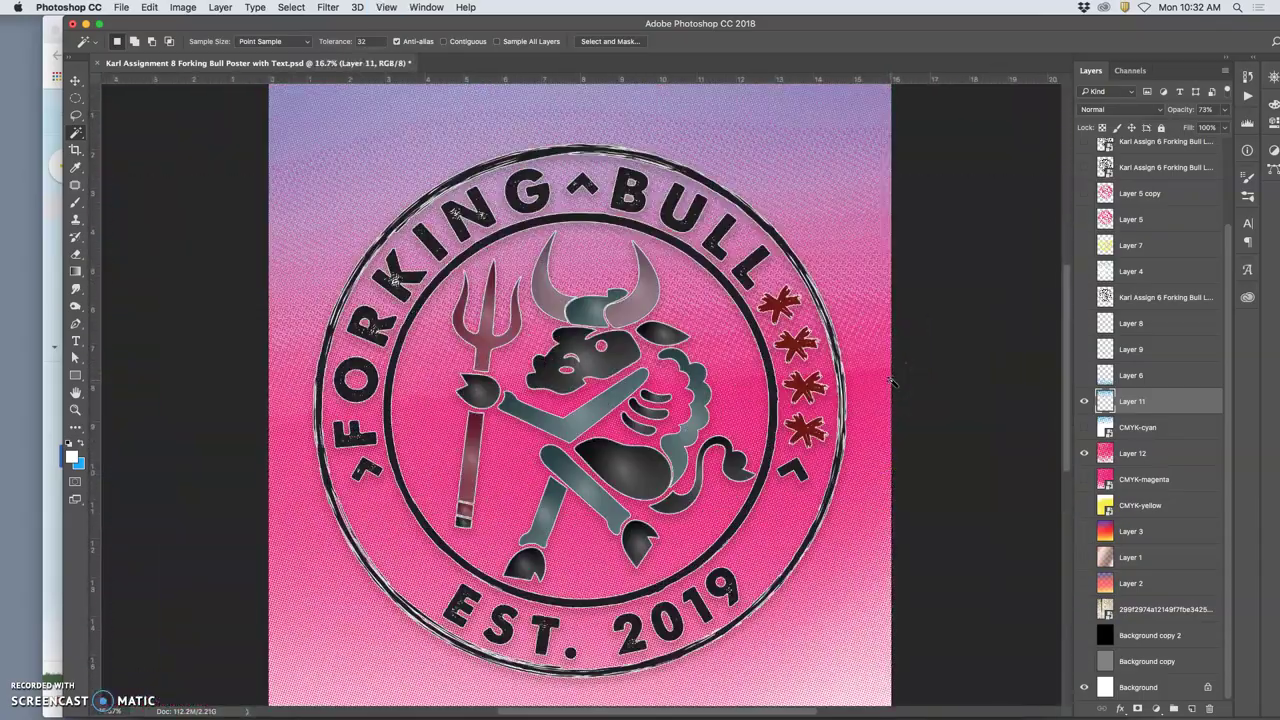
{"action": "key", "text": "super+minus"}
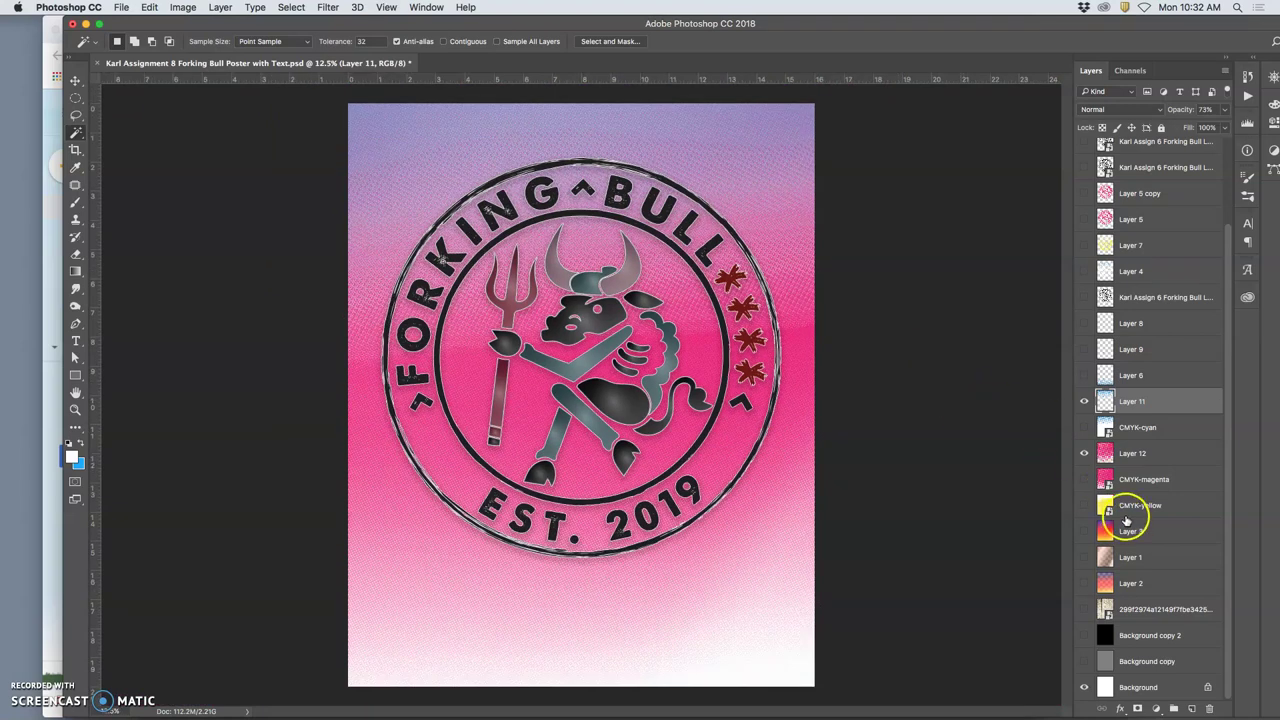
Show CMYK-yellow, set its blend mode to Normal, and hide Layers 11 and 12.
{"action": "left_click", "coordinate": [1086, 507]}
{"action": "left_click", "coordinate": [1128, 510]}
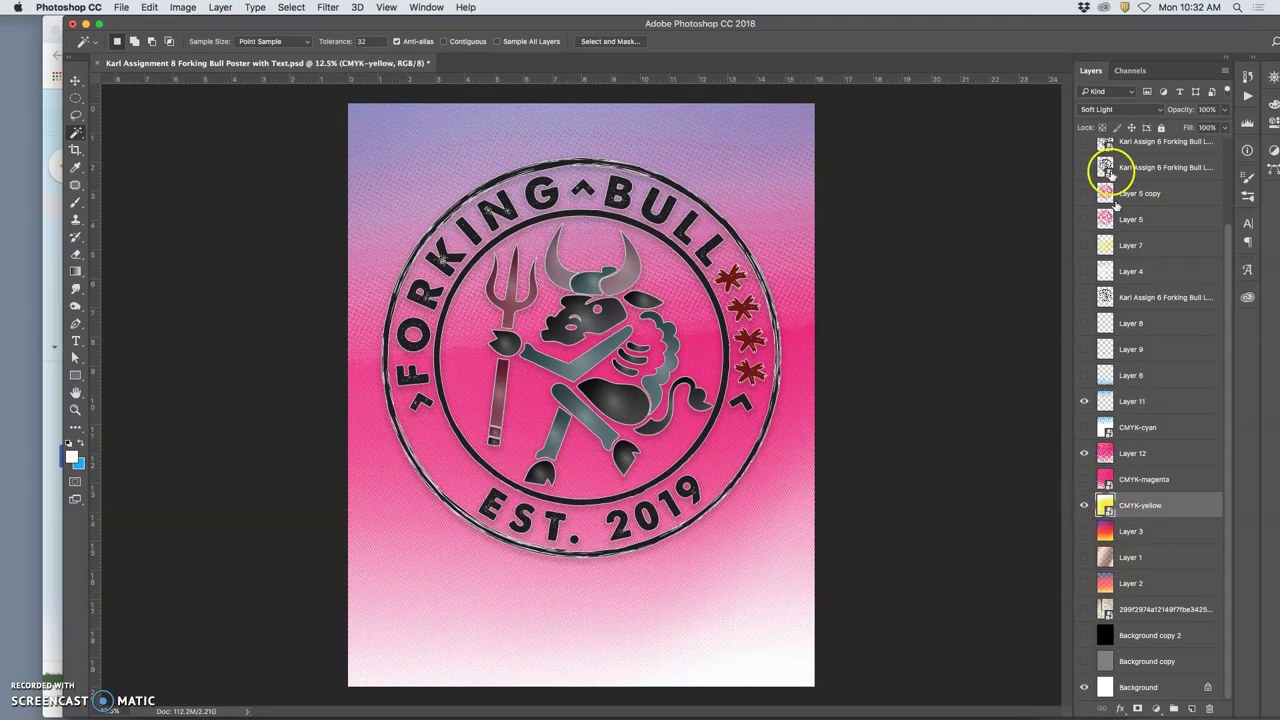
{"action": "left_click", "coordinate": [1112, 109]}
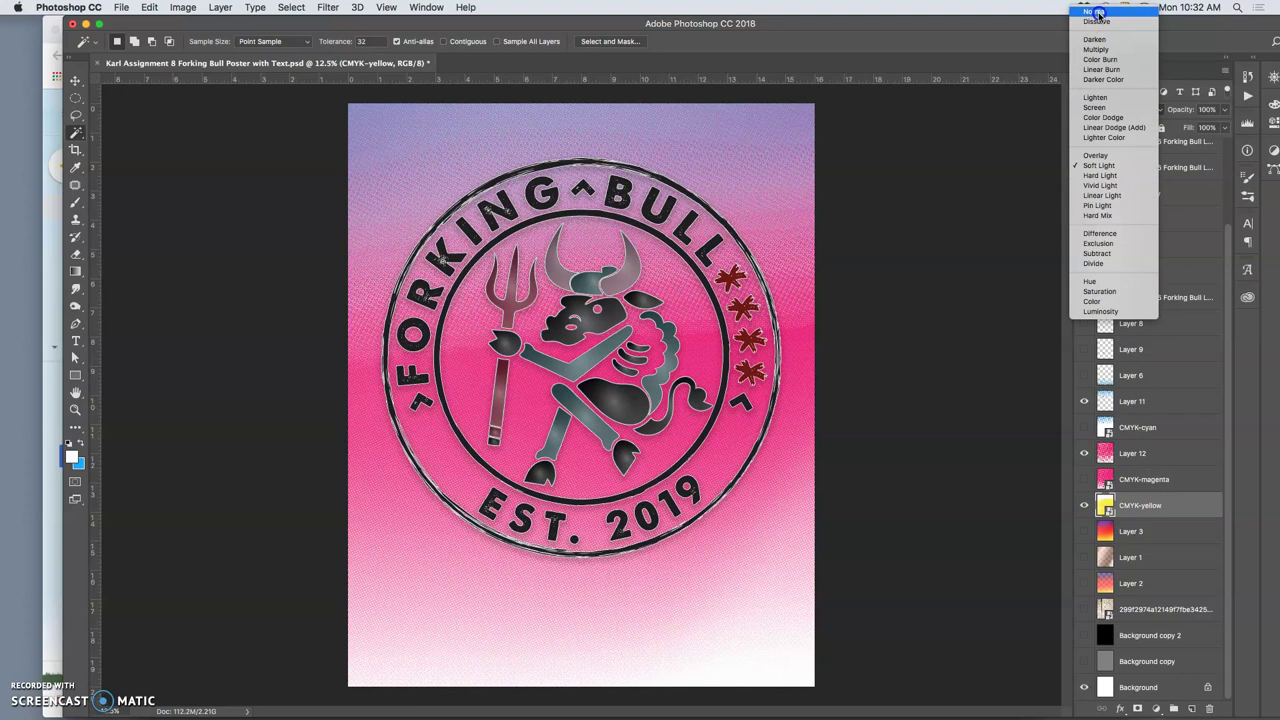
{"action": "left_click", "coordinate": [1097, 12]}
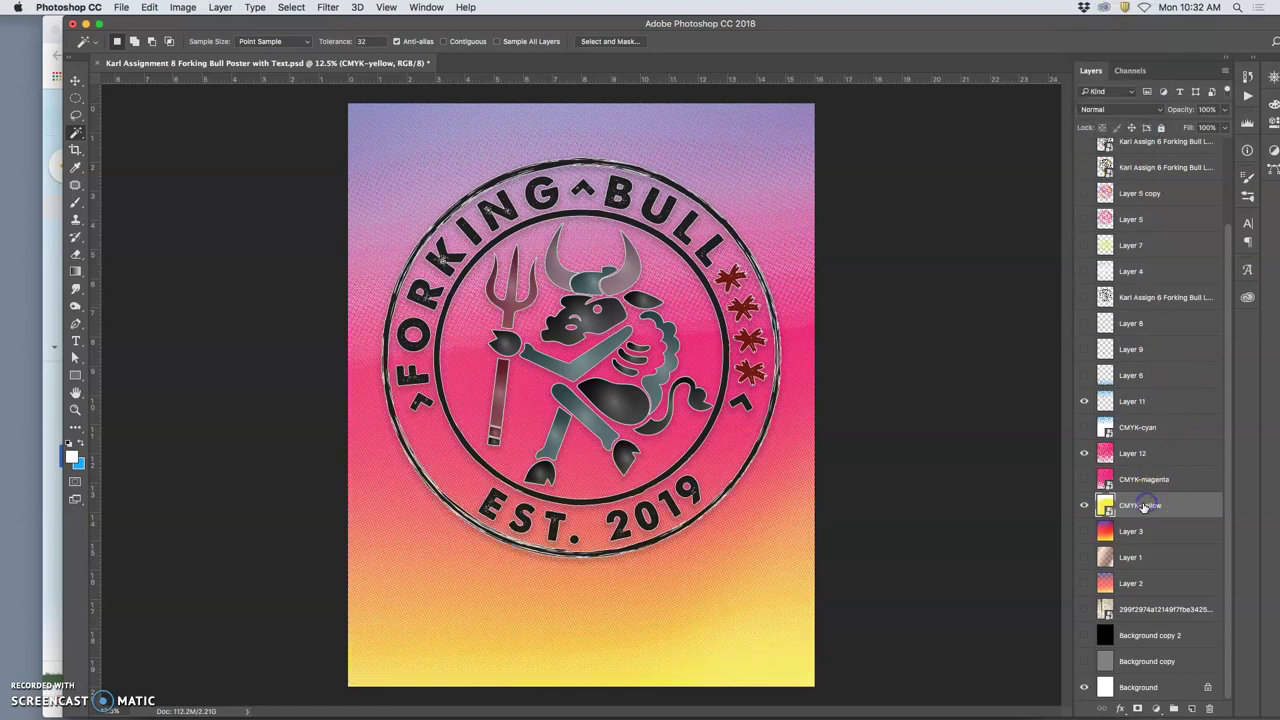
{"action": "left_click", "coordinate": [1136, 508]}
{"action": "left_click", "coordinate": [1082, 455]}
{"action": "left_click", "coordinate": [1083, 401]}
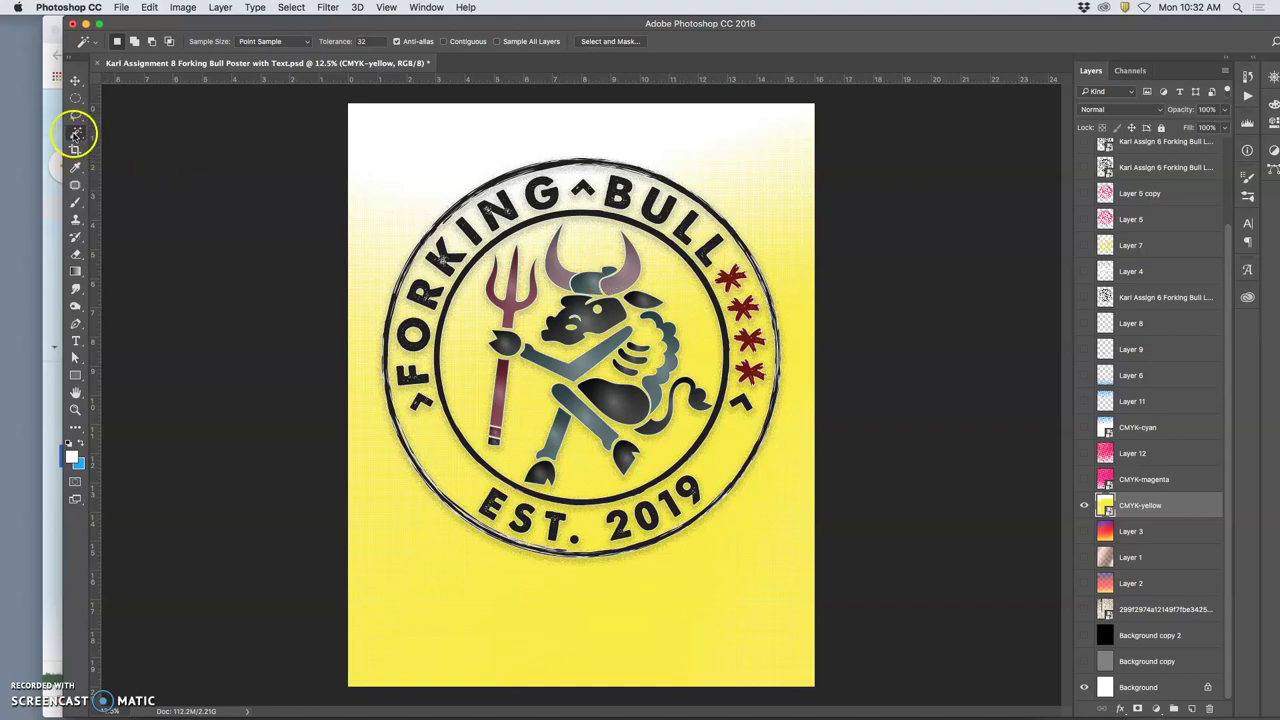
Magic-wand the white, invert, copy the yellow dots to Layer 13, and hide CMYK-yellow.
{"action": "left_click", "coordinate": [435, 150]}
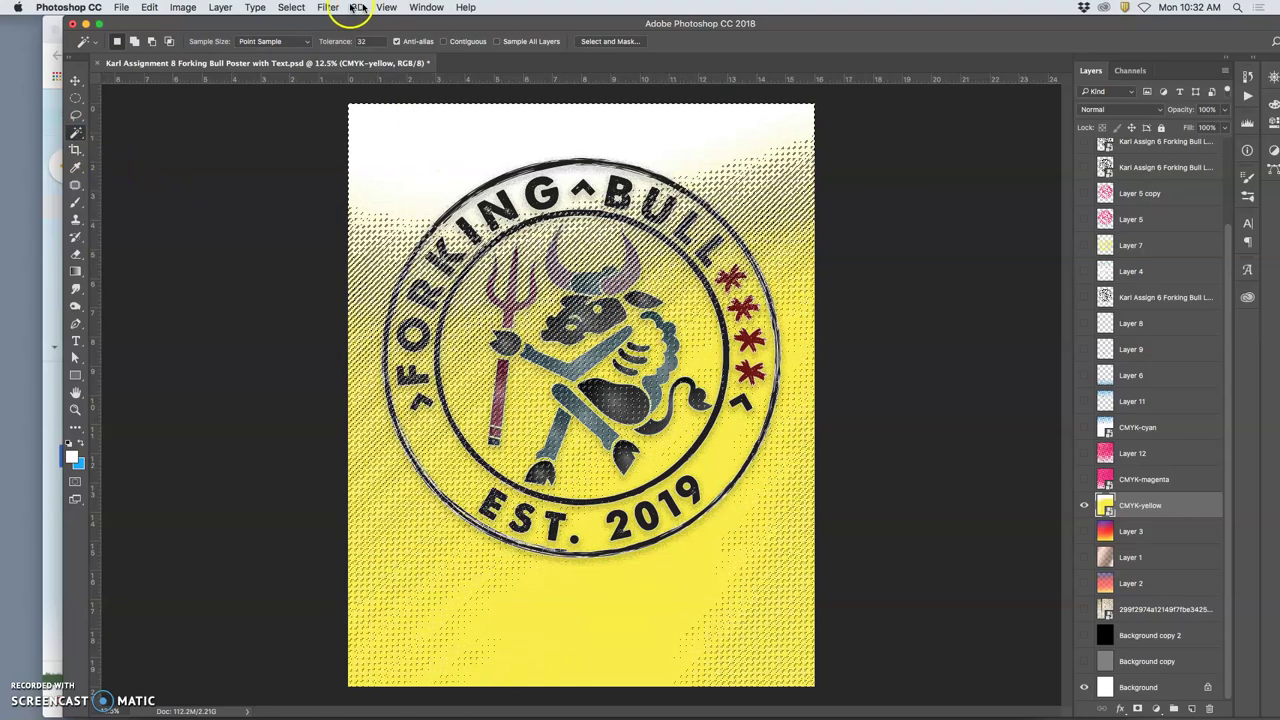
{"action": "left_click", "coordinate": [291, 7]}
{"action": "left_click", "coordinate": [302, 62]}
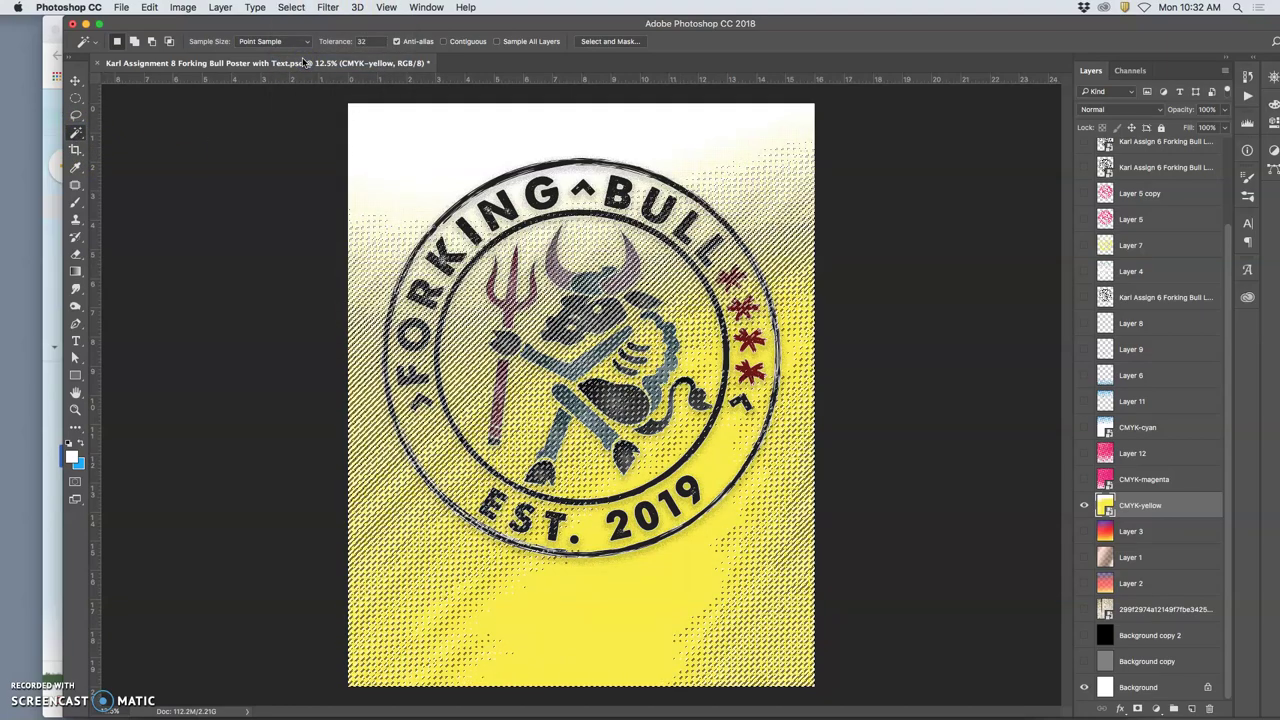
{"action": "key", "text": "super+j"}
{"action": "left_click", "coordinate": [1084, 531]}
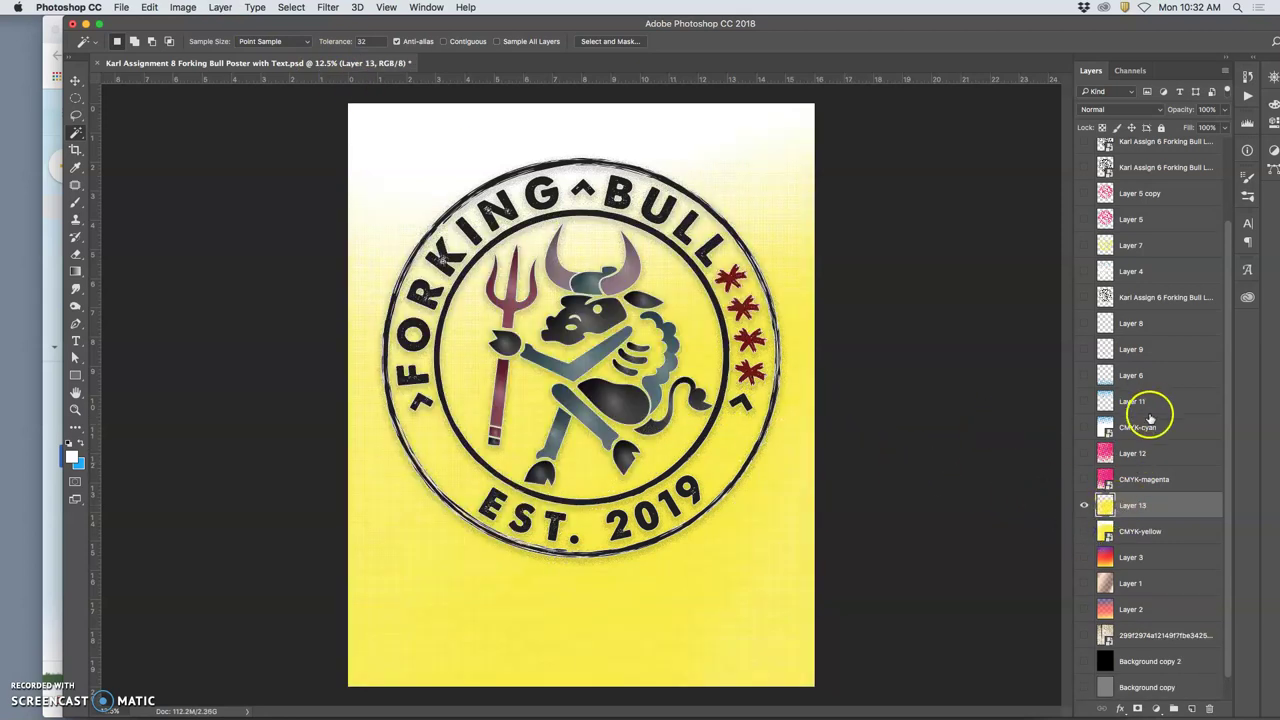
Show Layers 12, 11 and 6 and zoom in on the poster's lower edge.
{"action": "left_click", "coordinate": [1084, 453]}
{"action": "left_click", "coordinate": [1084, 402]}
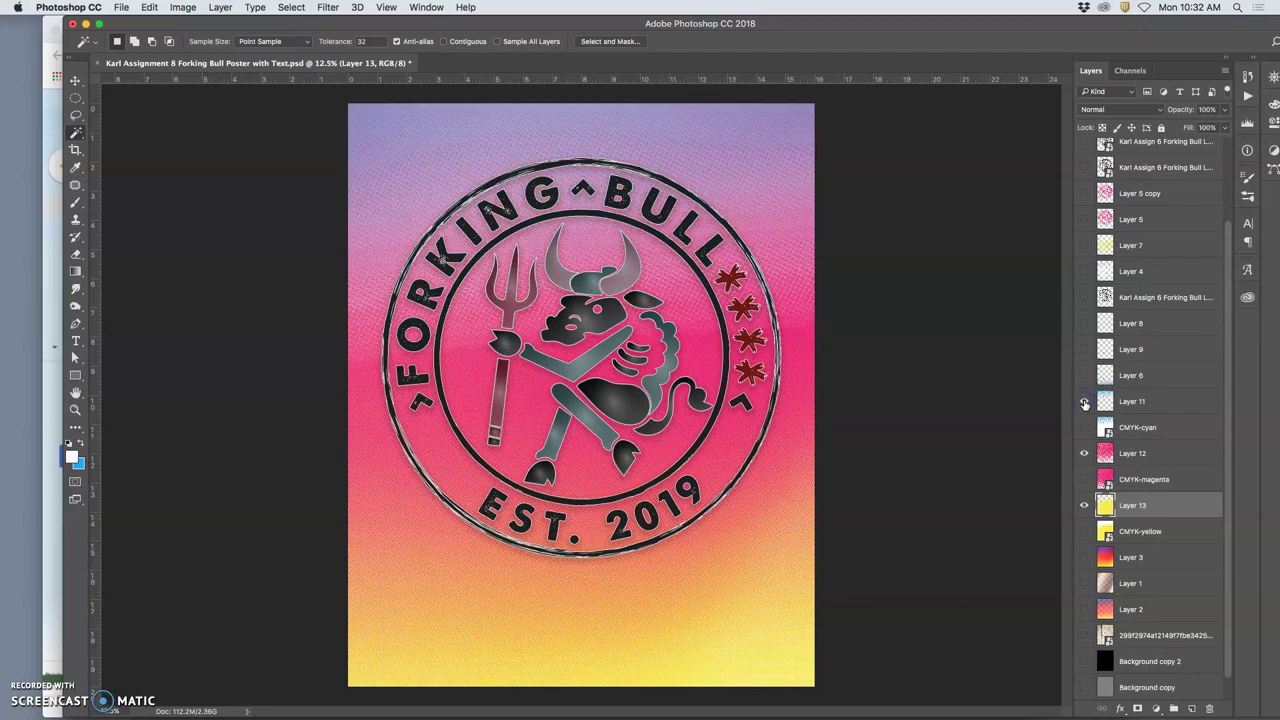
{"action": "left_click", "coordinate": [1084, 376]}
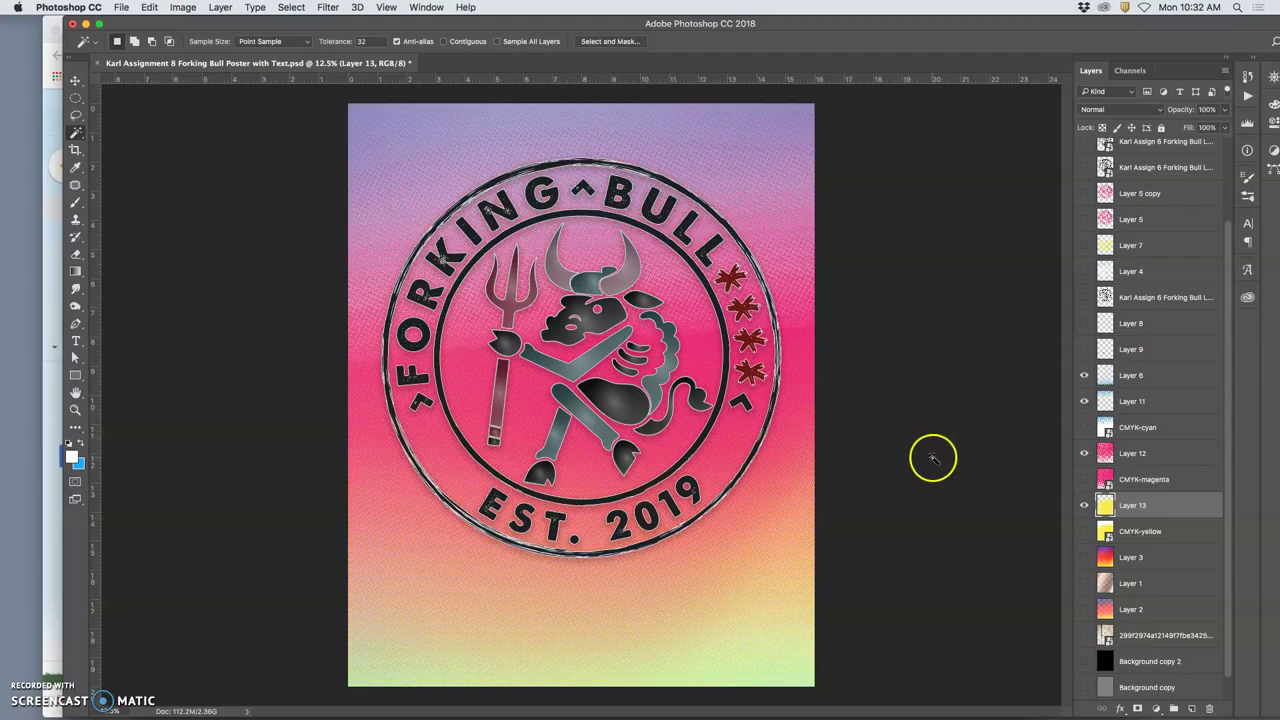
{"action": "key", "text": "super+plus"}
{"action": "key", "text": "super+plus"}
{"action": "key", "text": "super+plus"}
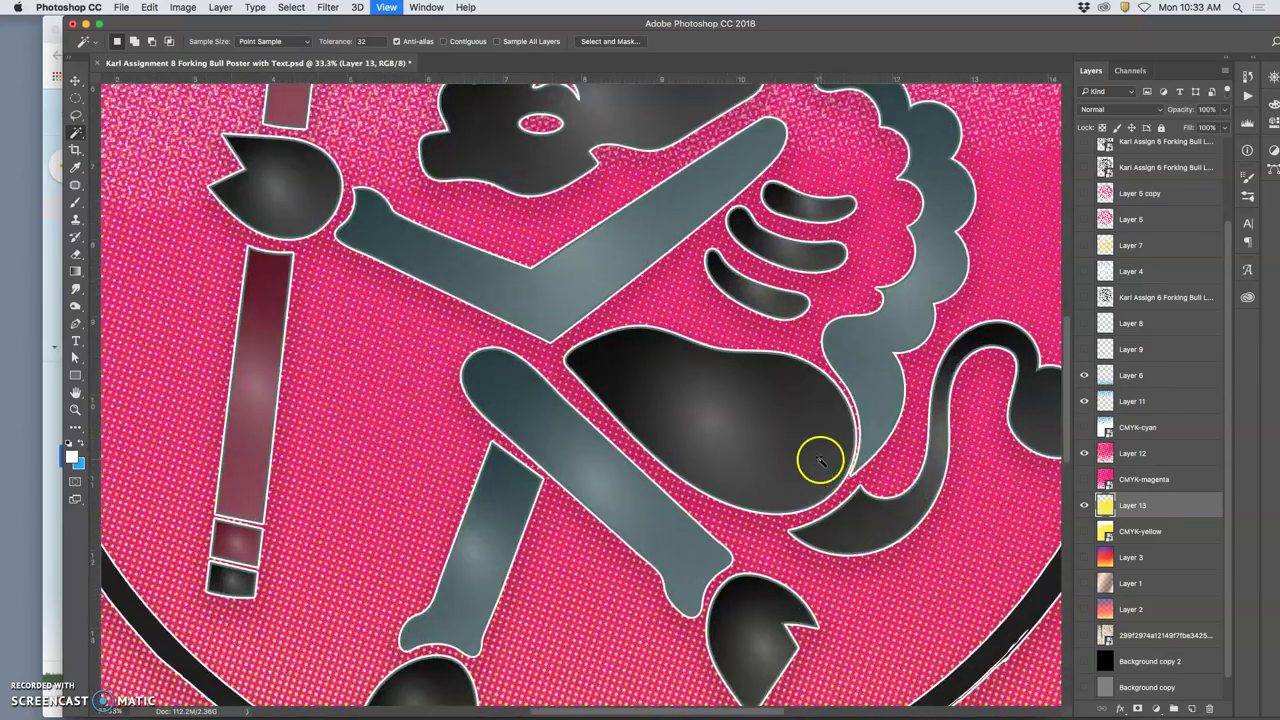
{"action": "key", "text": "super+plus"}
{"action": "scroll", "coordinate": [818, 460], "scroll_direction": "down", "scroll_amount": 10}
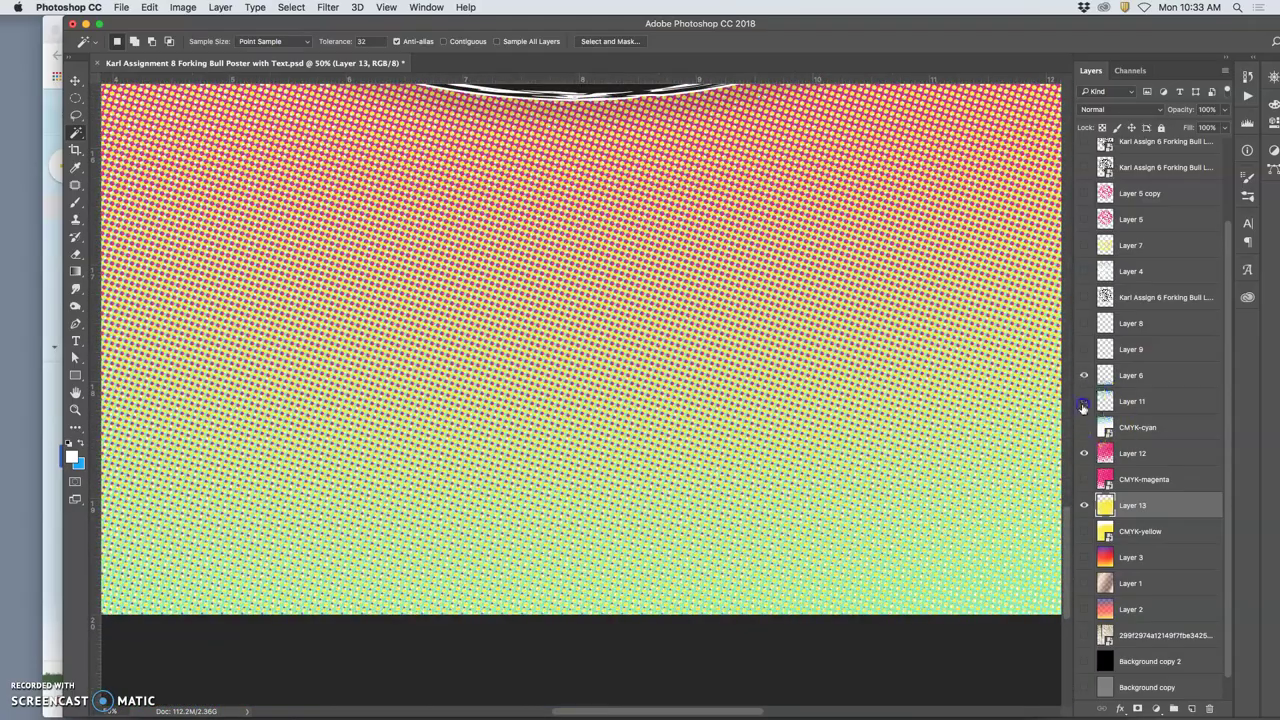
Compare the cyan halftone alone, then zoom out and show Layers 11, 12 and 13 together.
{"action": "left_click", "coordinate": [1083, 453]}
{"action": "left_click", "coordinate": [1083, 505]}
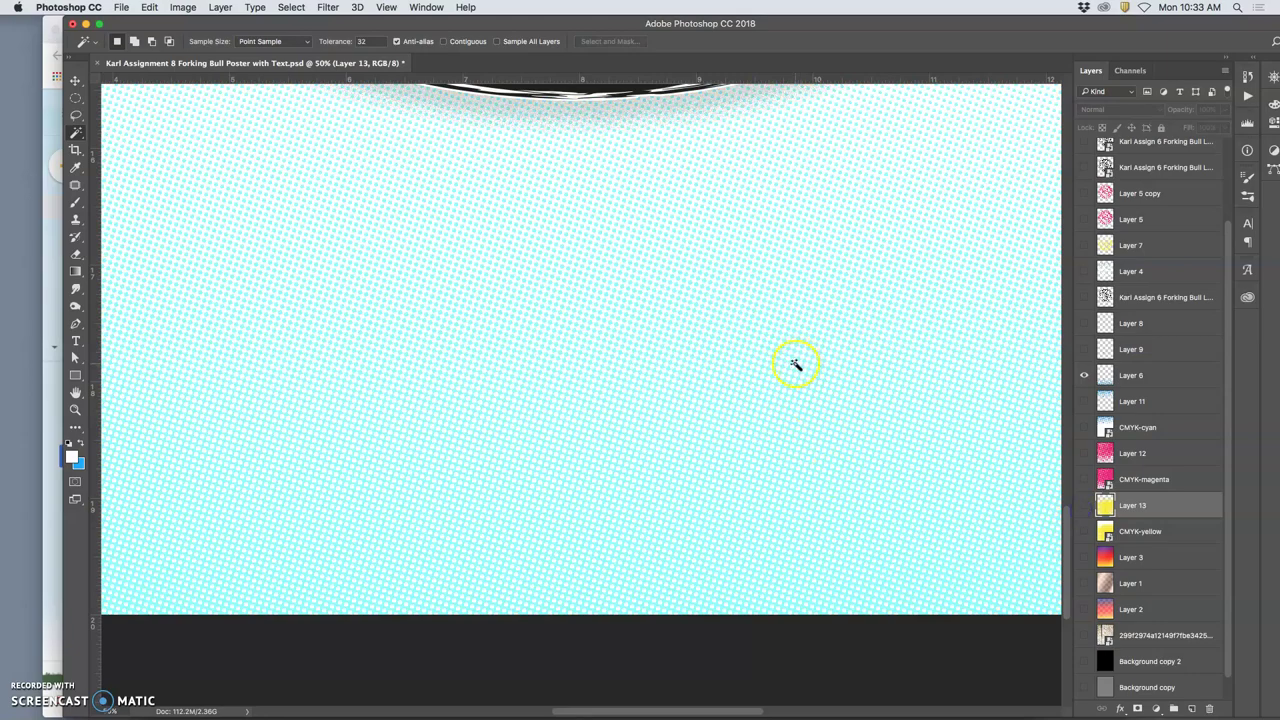
{"action": "key", "text": "super+minus"}
{"action": "key", "text": "super+minus"}
{"action": "key", "text": "super+minus"}
{"action": "key", "text": "super+minus"}
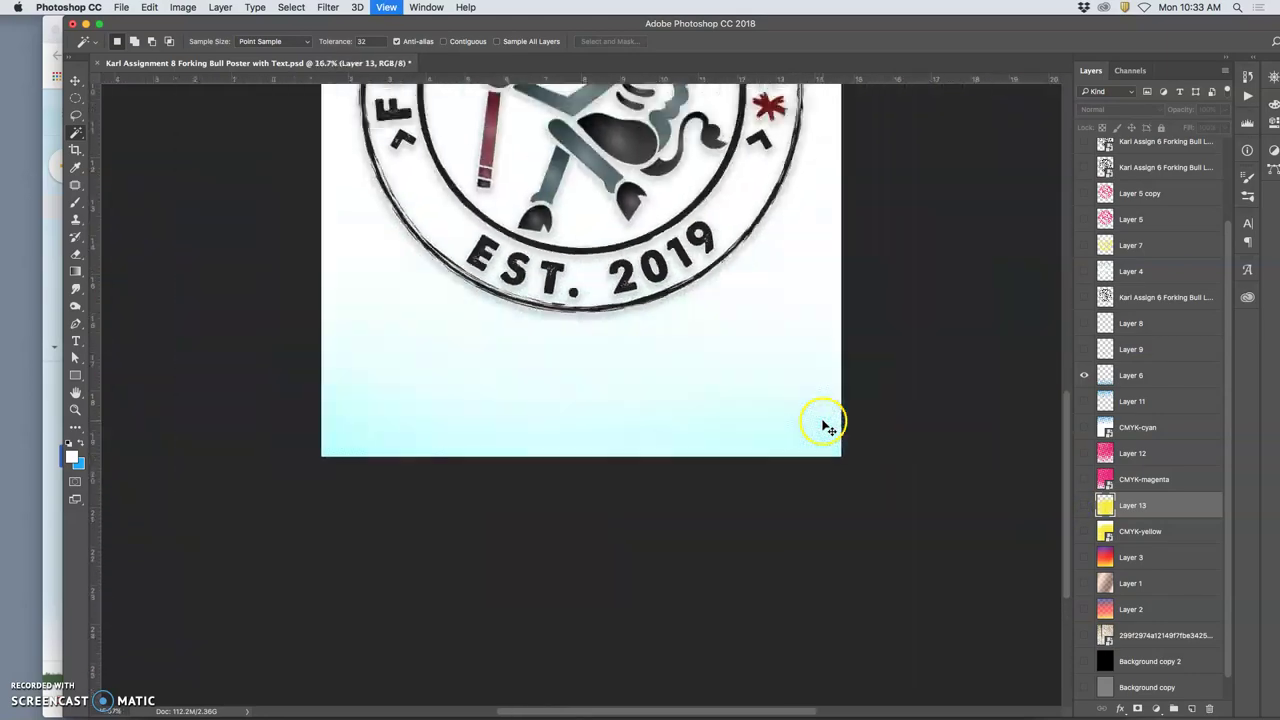
{"action": "left_click", "coordinate": [1083, 400]}
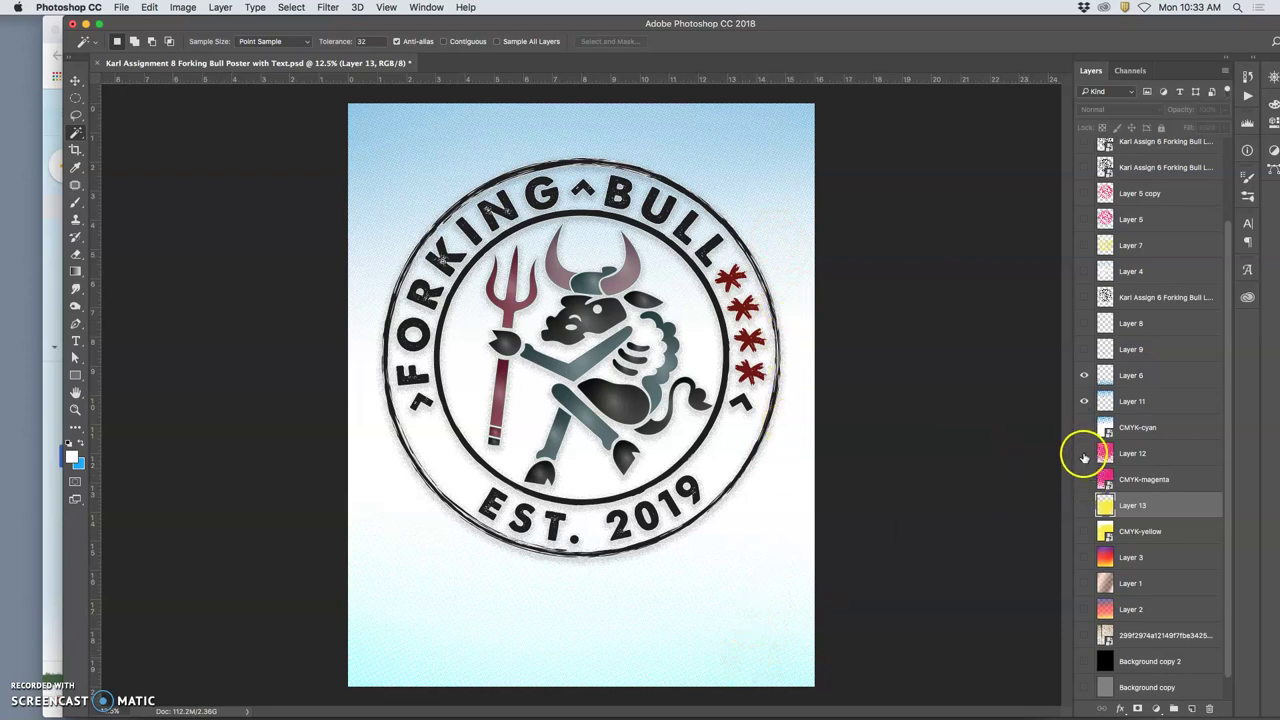
{"action": "left_click", "coordinate": [1084, 454]}
{"action": "left_click", "coordinate": [1084, 508]}
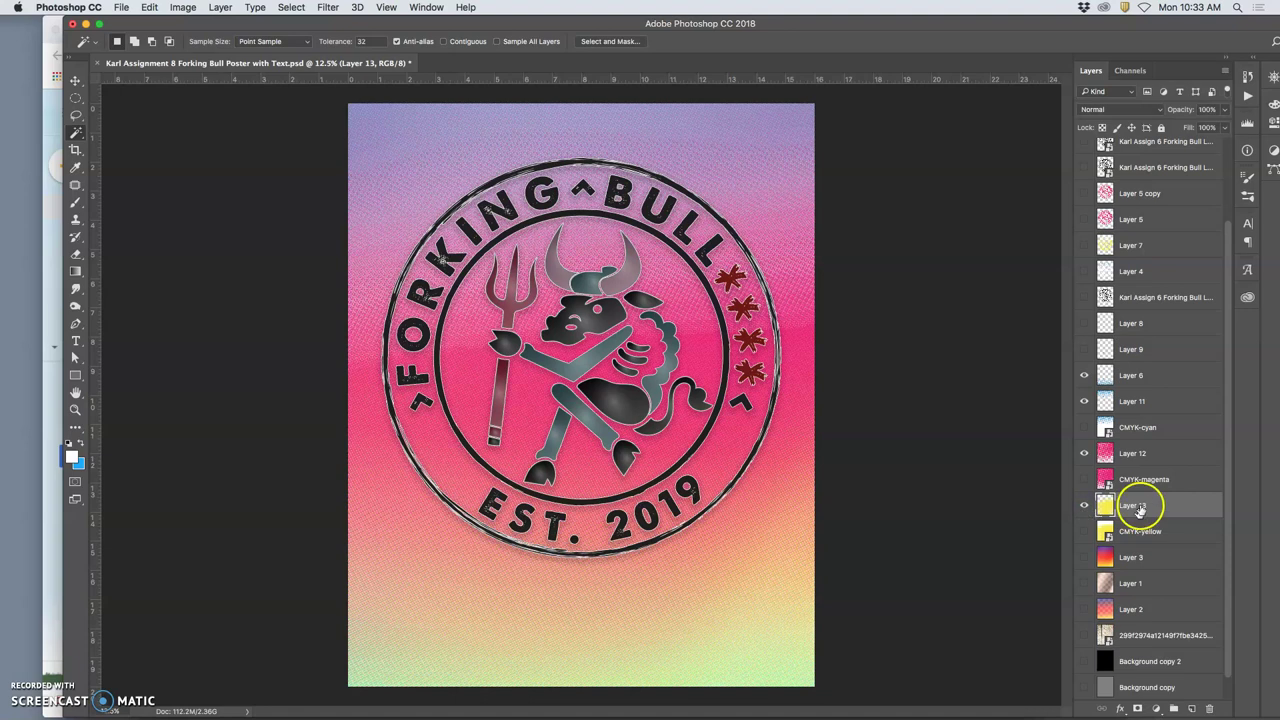
Fade Layer 12 to 54% opacity and zoom to 300% to inspect the halftone dots.
{"action": "left_click", "coordinate": [1135, 453]}
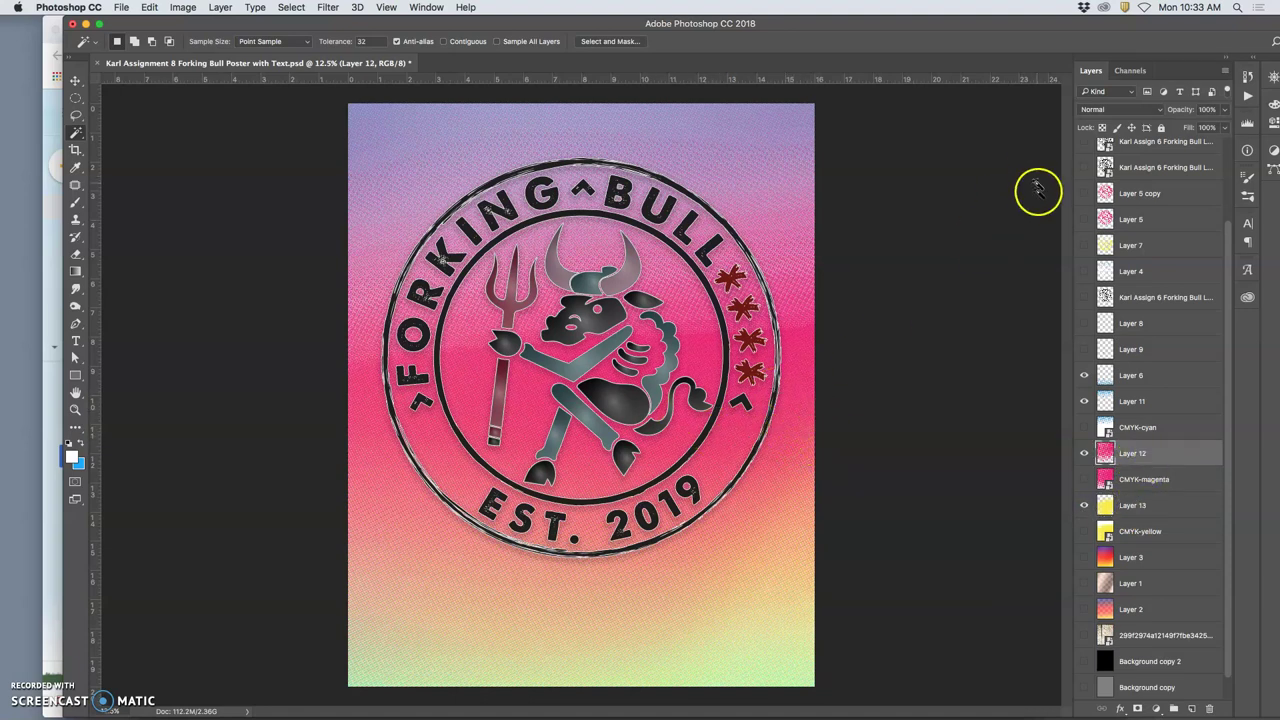
{"action": "left_click", "coordinate": [1226, 110]}
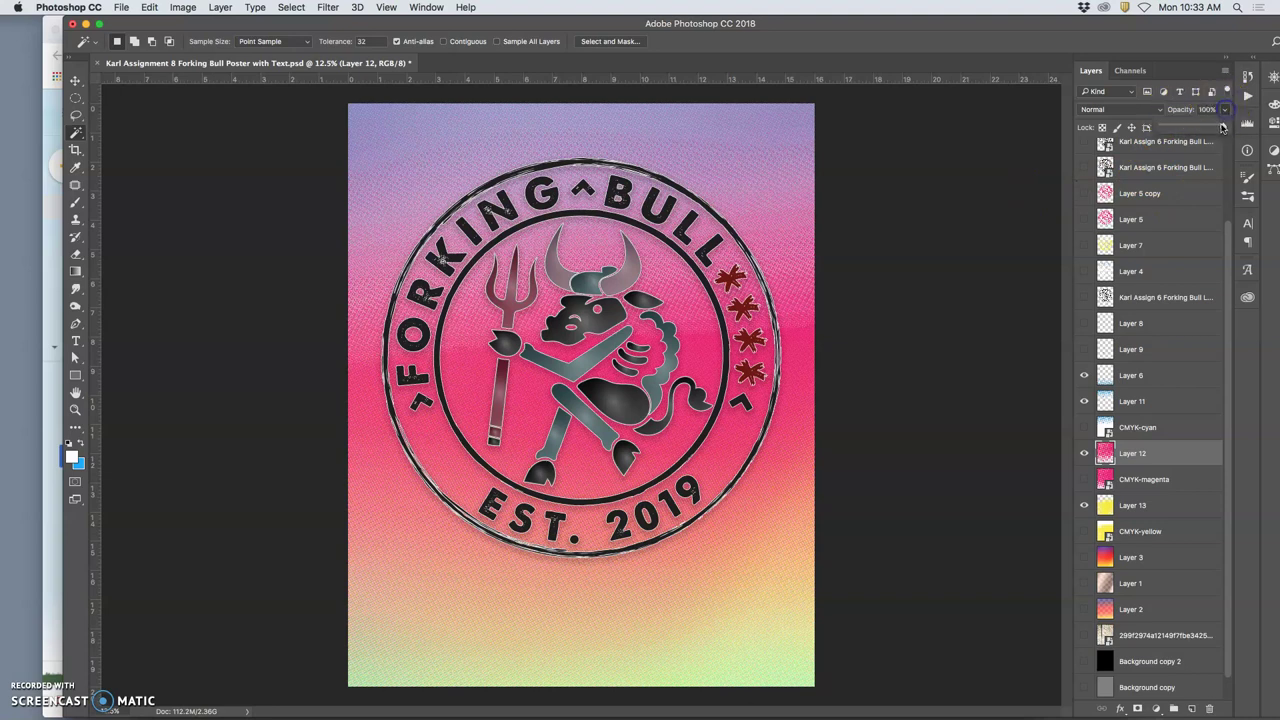
{"action": "left_click_drag", "start_coordinate": [1219, 127], "coordinate": [1200, 129]}
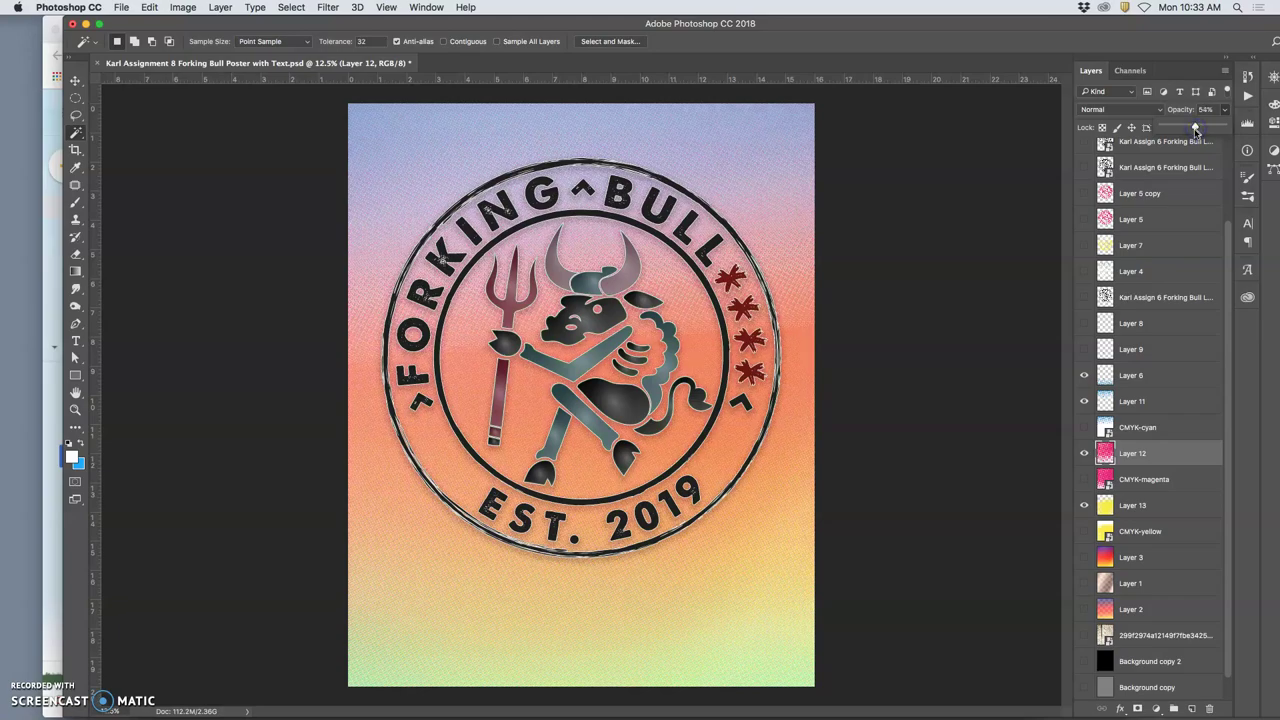
{"action": "key", "text": "super+equal"}
{"action": "key", "text": "super+equal"}
{"action": "key", "text": "super+equal"}
{"action": "key", "text": "super+equal"}
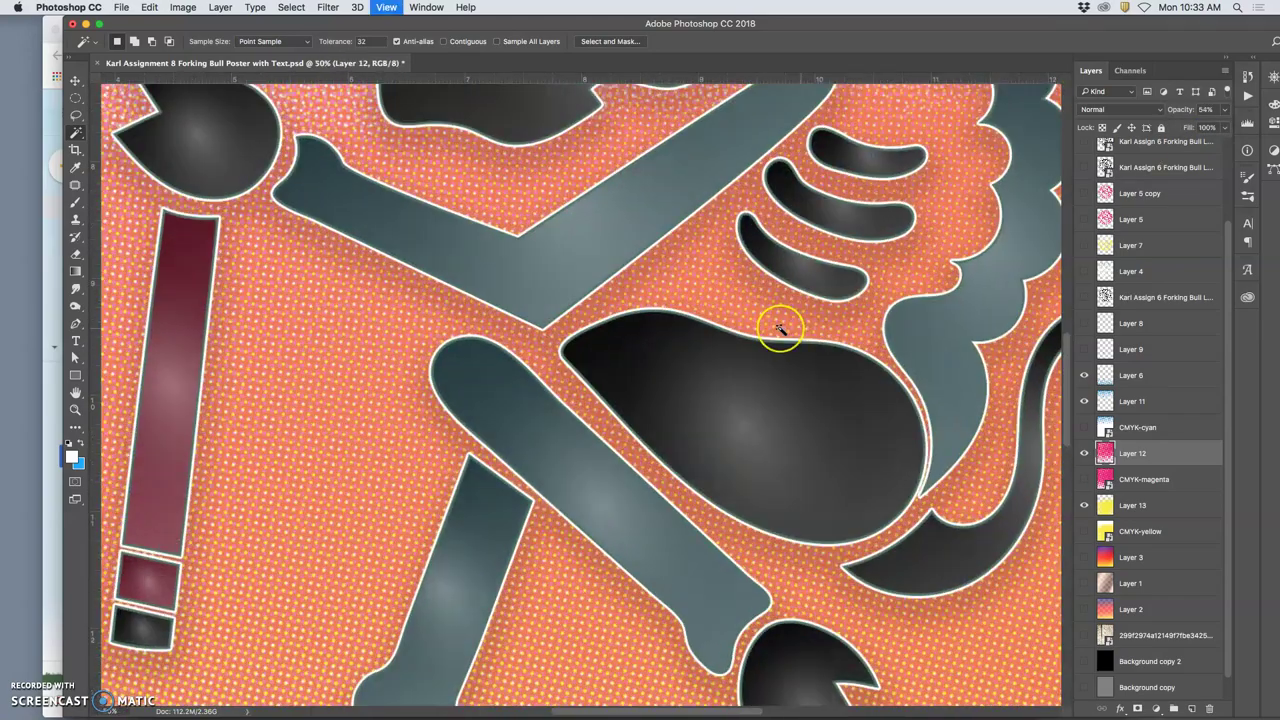
{"action": "key", "text": "super+equal"}
{"action": "key", "text": "super+equal"}
{"action": "key", "text": "super+equal"}
{"action": "key", "text": "super+equal"}
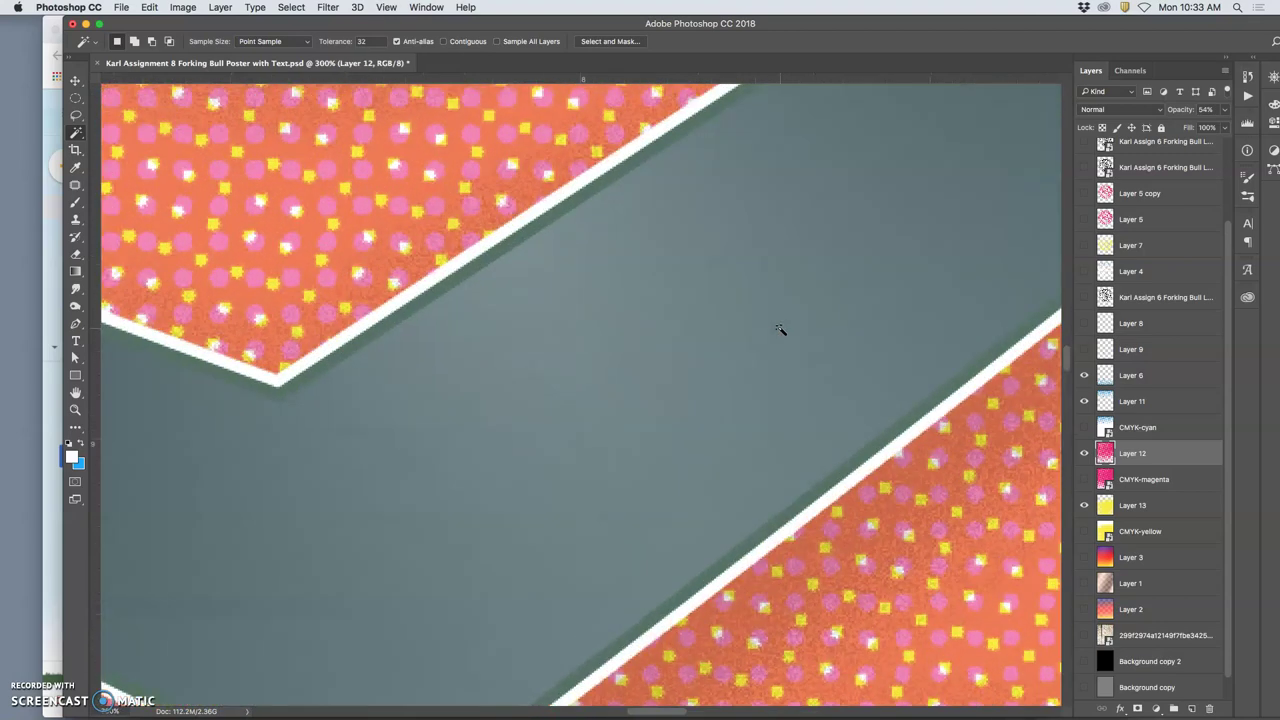
{"action": "scroll", "coordinate": [780, 332], "scroll_direction": "down", "scroll_amount": 1}
{"action": "scroll", "coordinate": [416, 171], "scroll_direction": "left", "scroll_amount": 5}
{"action": "scroll", "coordinate": [418, 170], "scroll_direction": "up", "scroll_amount": 4}
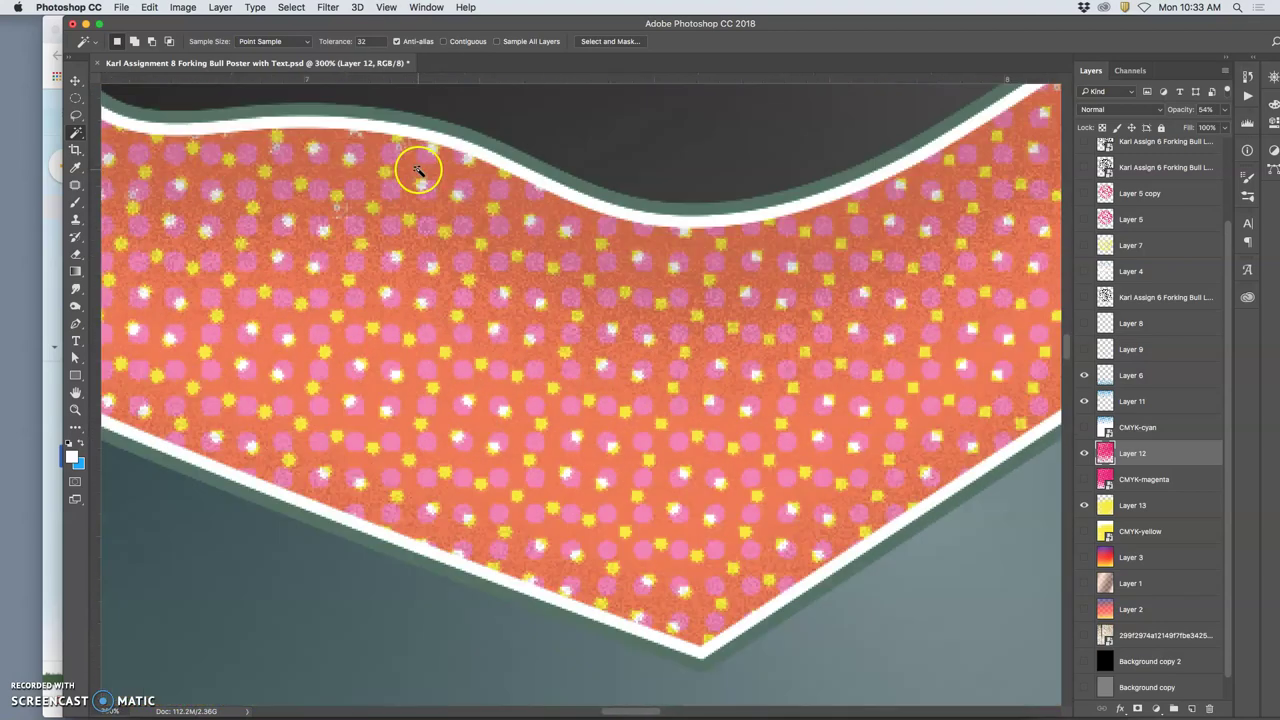
Set Layer 12 to Pin Light blending at about 49% opacity and view the whole poster.
{"action": "left_click", "coordinate": [1125, 109]}
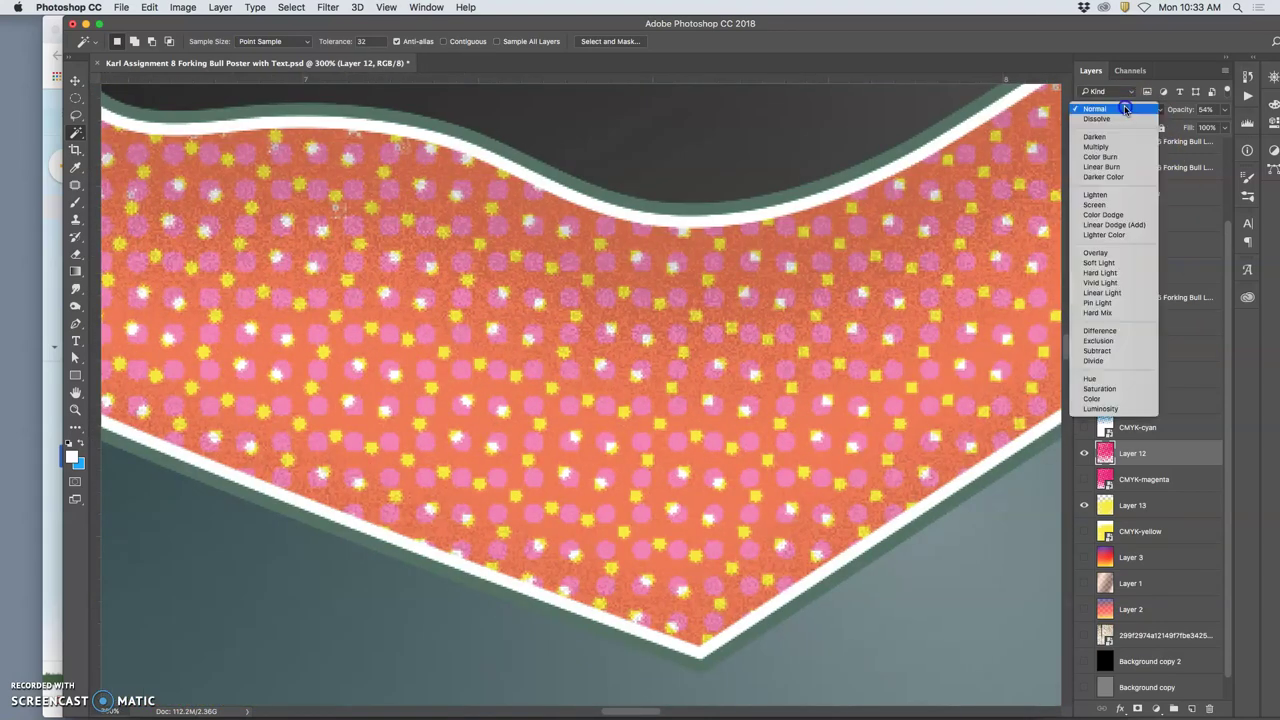
{"action": "left_click", "coordinate": [1101, 263]}
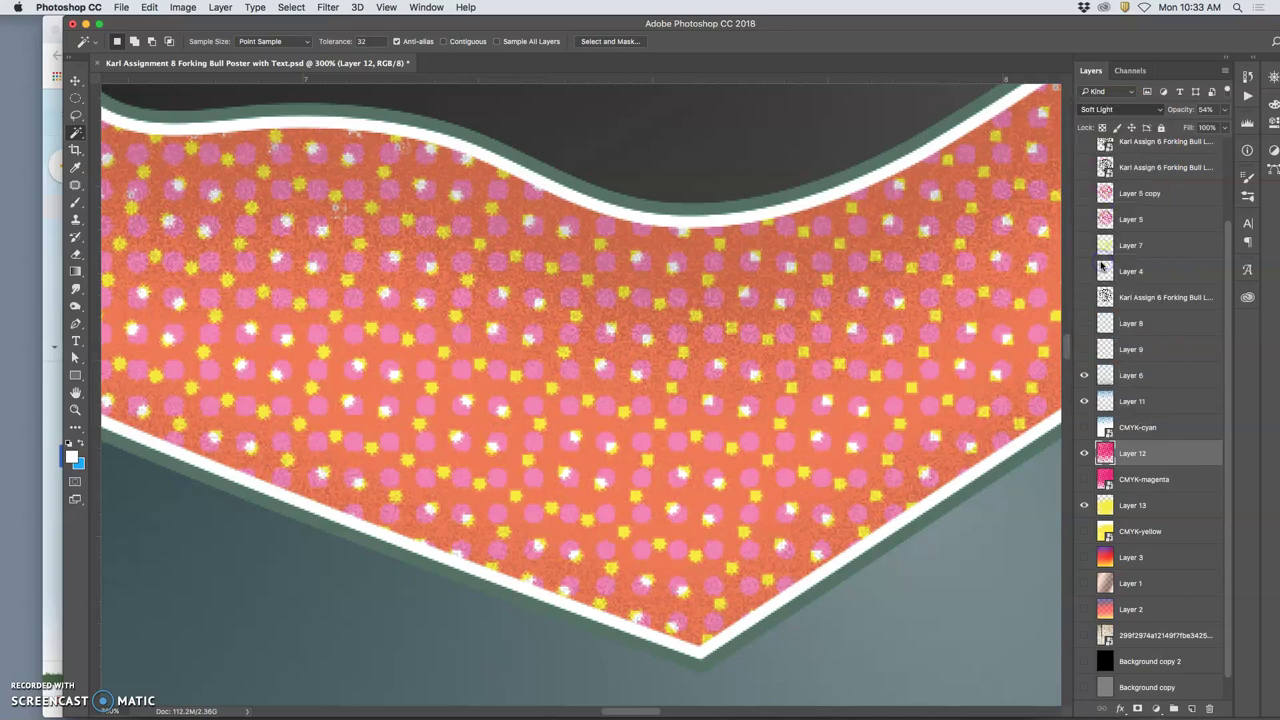
{"action": "left_click", "coordinate": [1118, 108]}
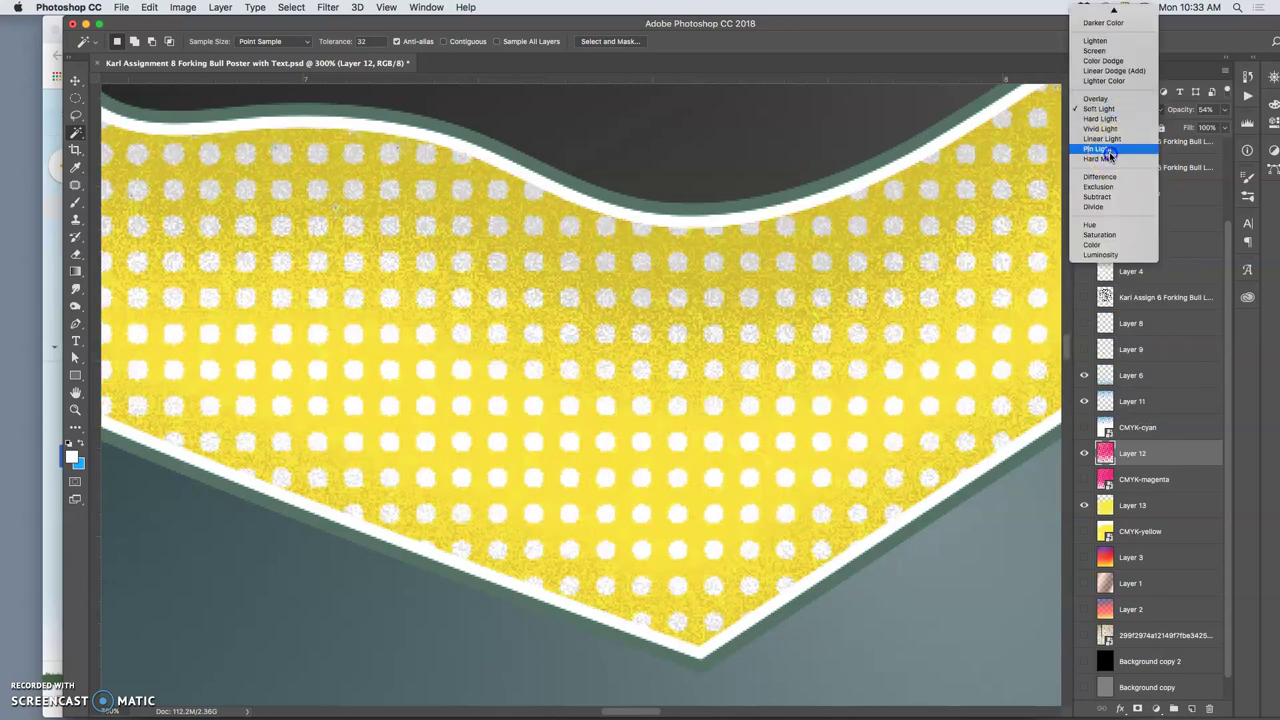
{"action": "left_click", "coordinate": [1107, 150]}
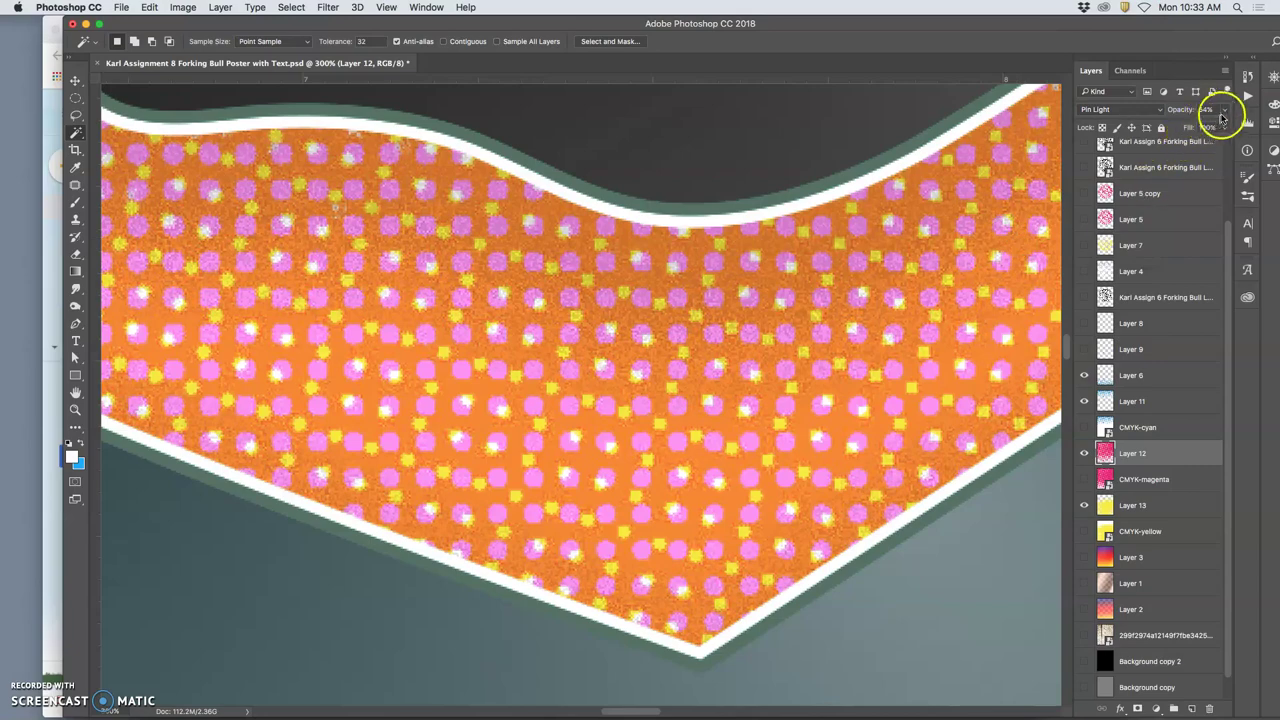
{"action": "left_click", "coordinate": [1223, 110]}
{"action": "left_click_drag", "start_coordinate": [1186, 124], "coordinate": [1194, 126]}
{"action": "scroll", "coordinate": [1037, 177], "scroll_direction": "down", "scroll_amount": 5}
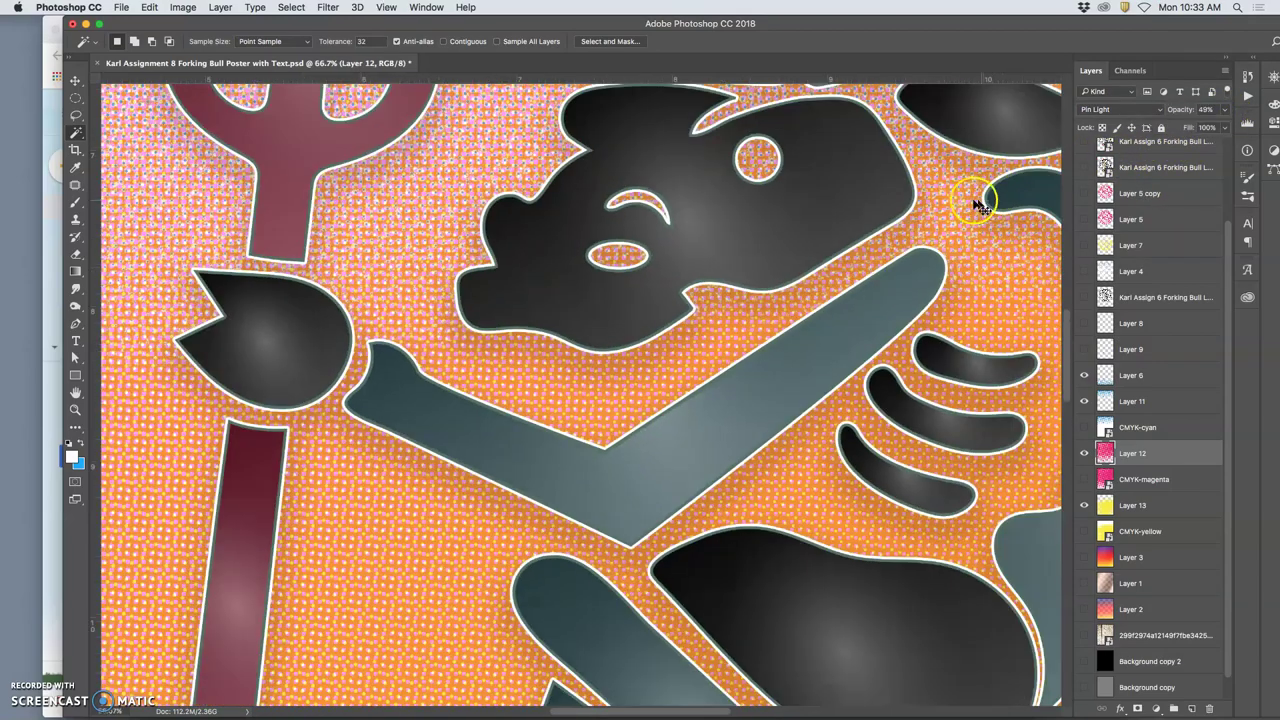
{"action": "key", "text": "super+minus"}
{"action": "key", "text": "super+minus"}
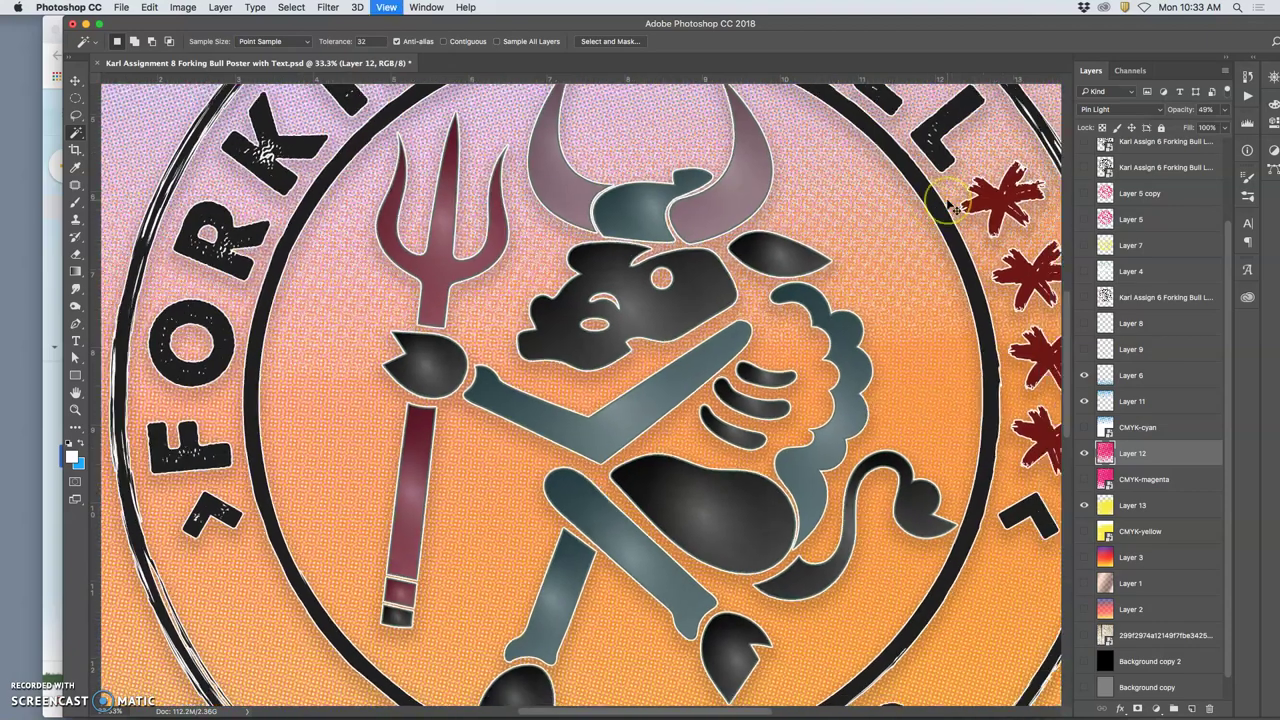
{"action": "key", "text": "super+minus"}
{"action": "key", "text": "super+minus"}
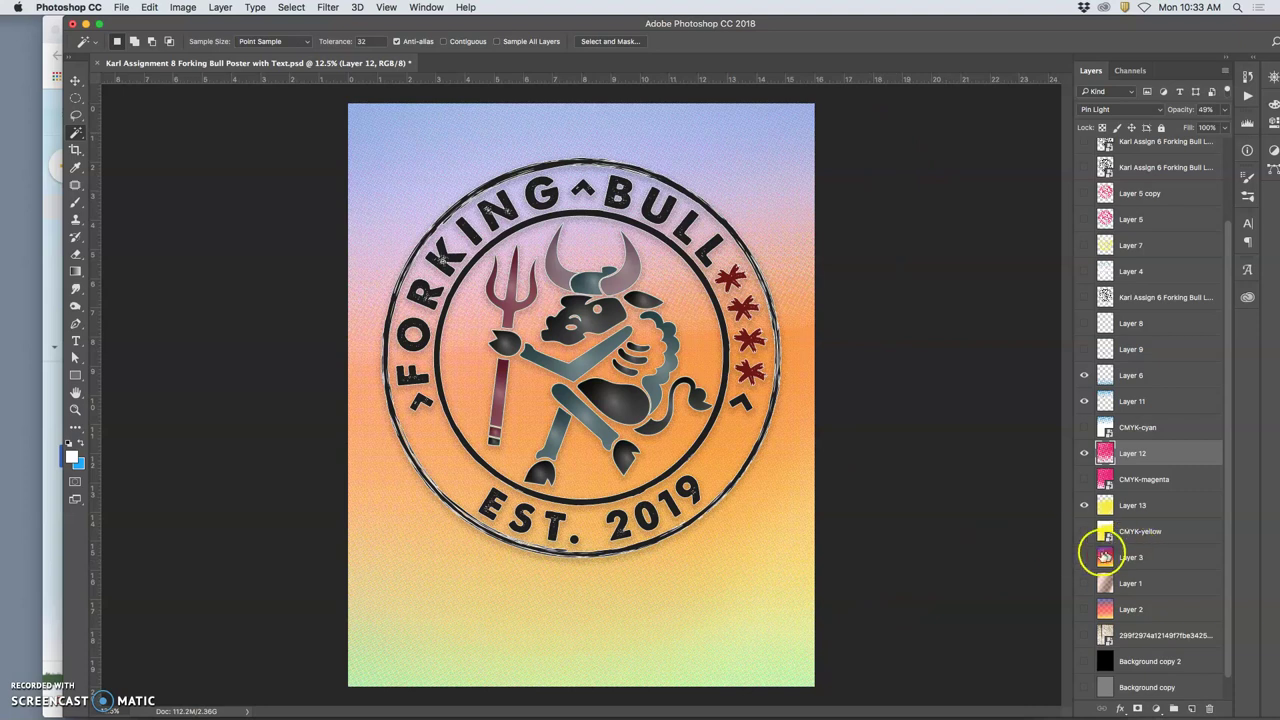
Briefly preview Layer 3, then turn on Layer 10's white outline around the bull logo.
{"action": "left_click", "coordinate": [1085, 557]}
{"action": "left_click", "coordinate": [1087, 558]}
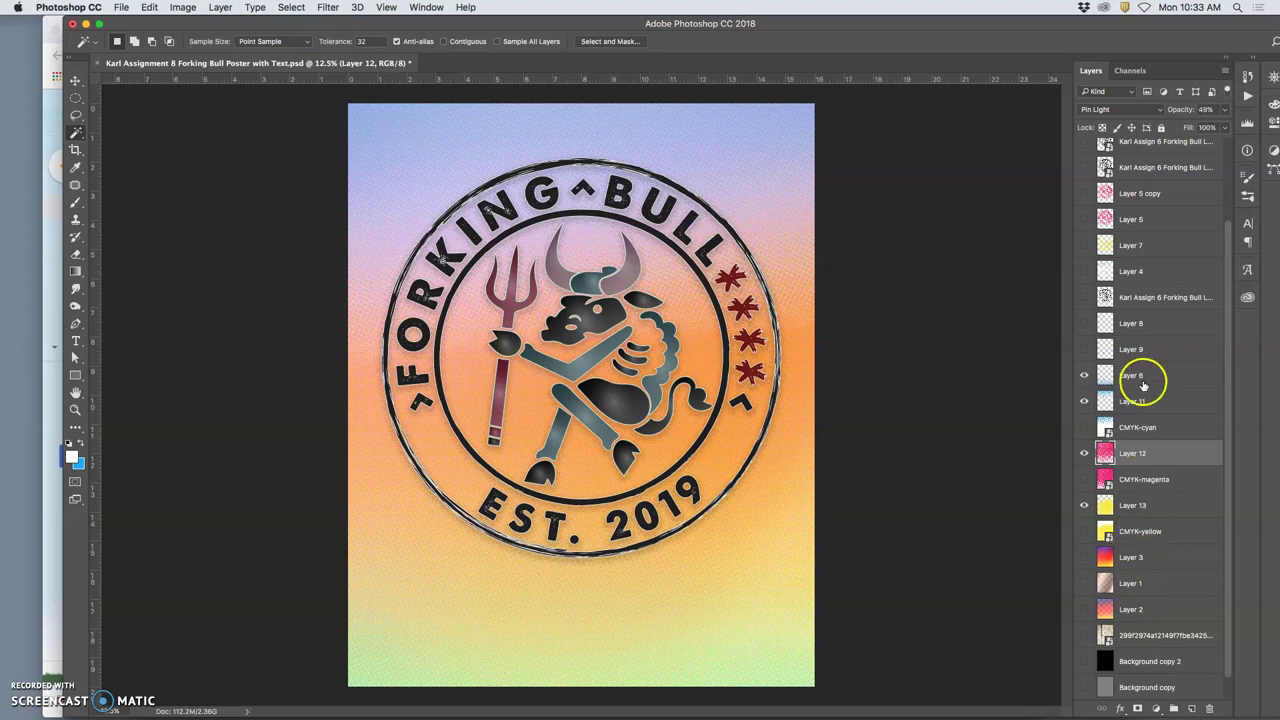
{"action": "scroll", "coordinate": [1140, 365], "scroll_direction": "up", "scroll_amount": 3}
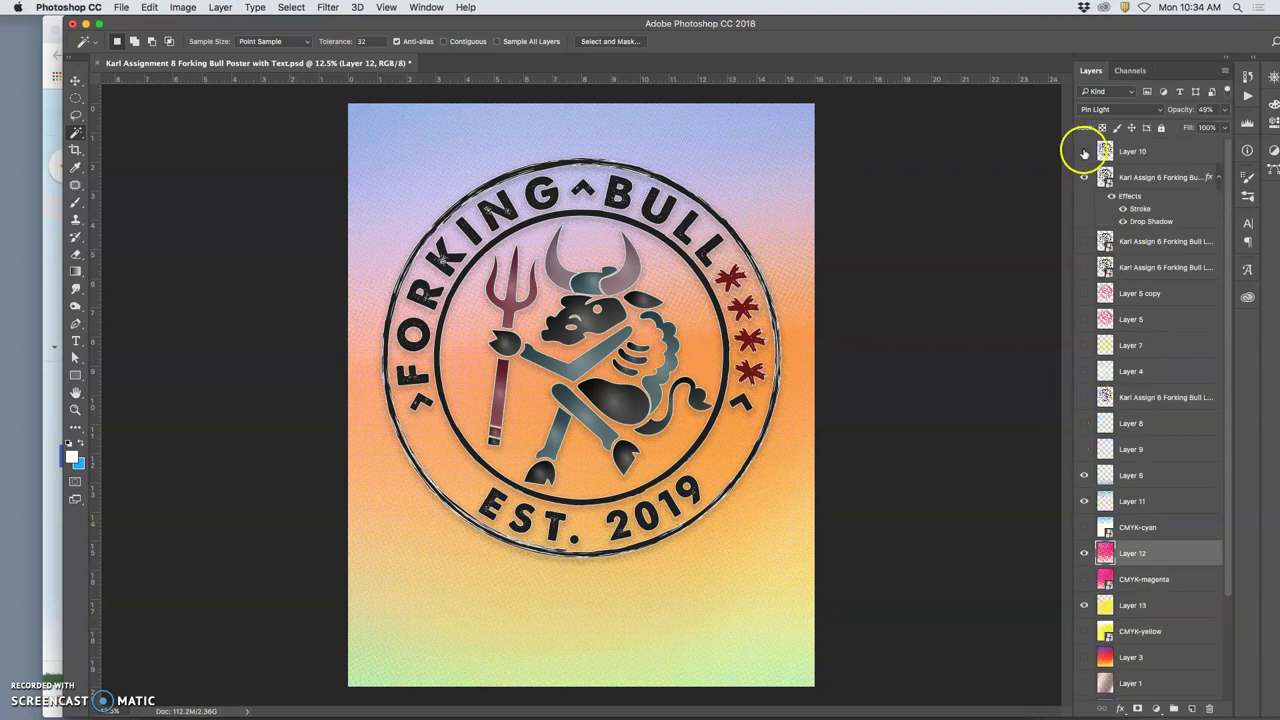
{"action": "left_click", "coordinate": [1084, 151]}
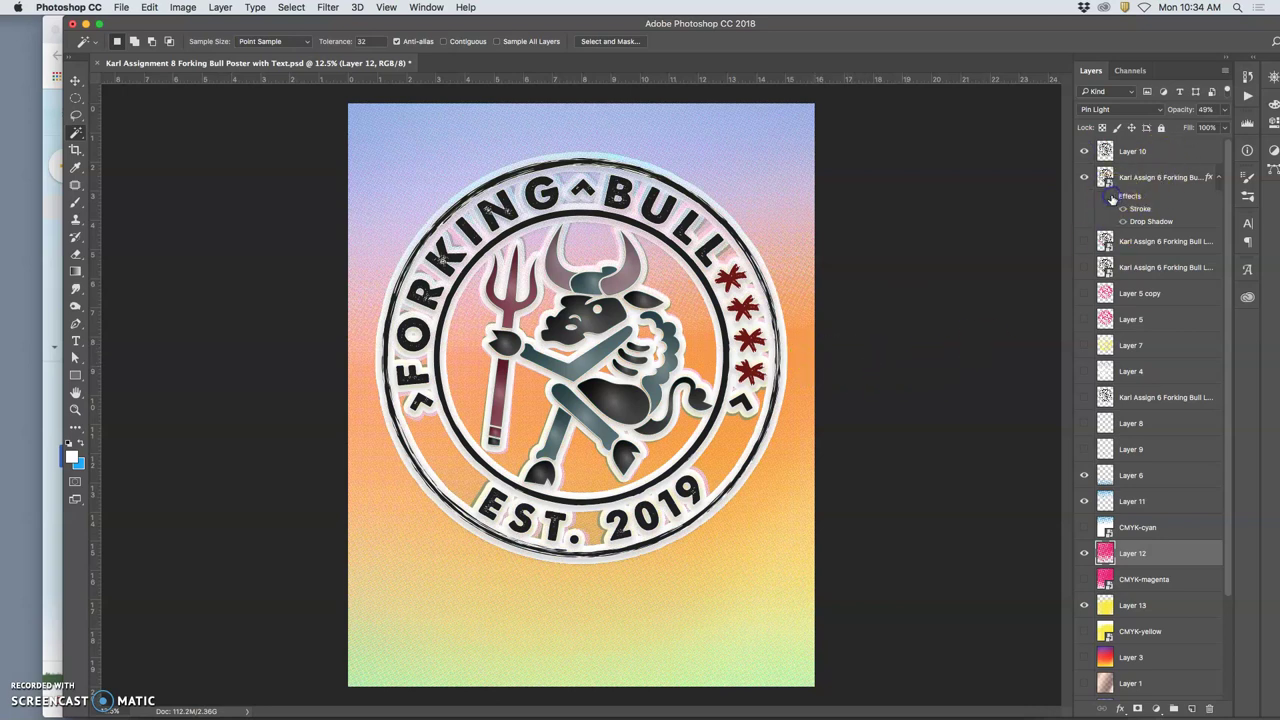
{"action": "left_click", "coordinate": [1084, 151]}
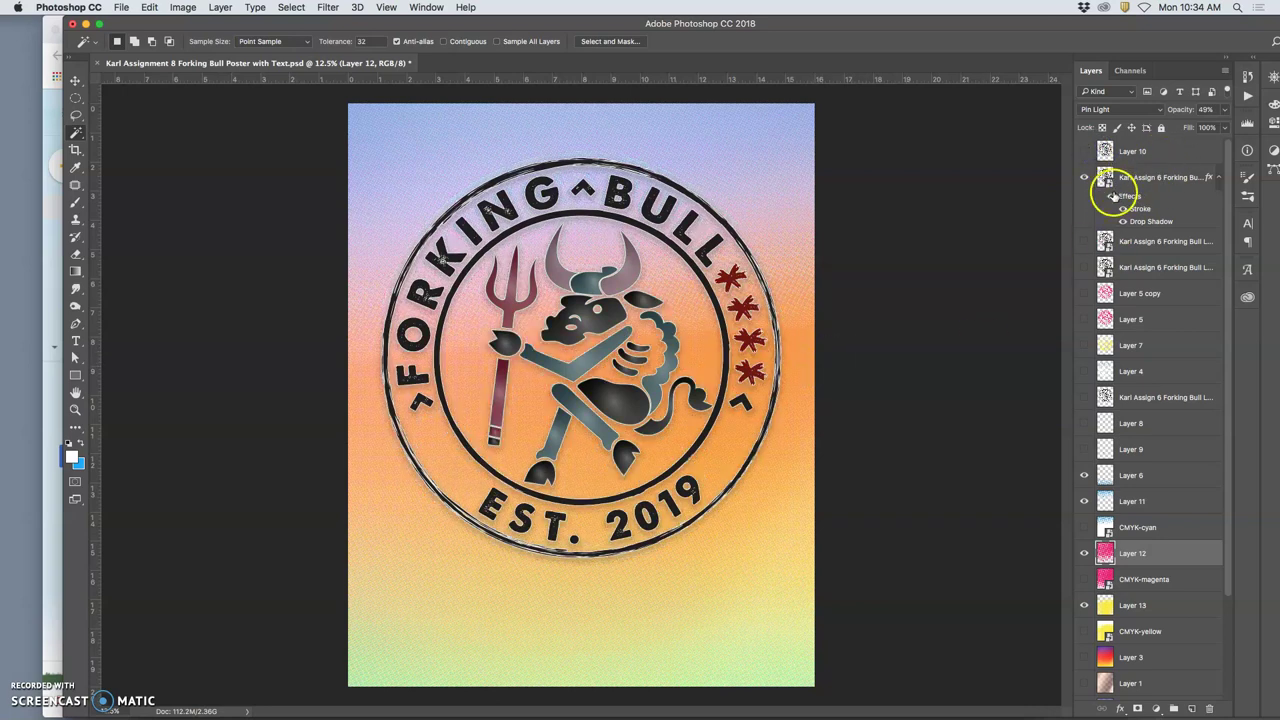
{"action": "left_click", "coordinate": [1112, 196]}
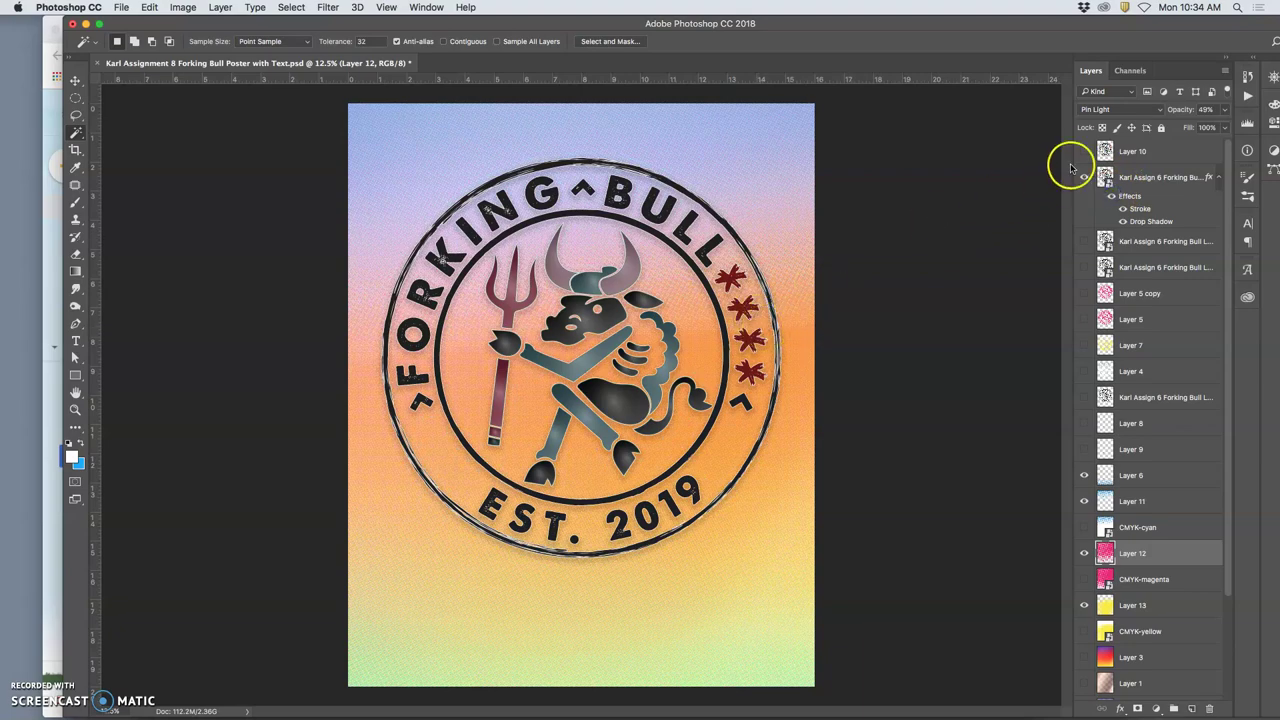
{"action": "left_click", "coordinate": [1084, 151]}
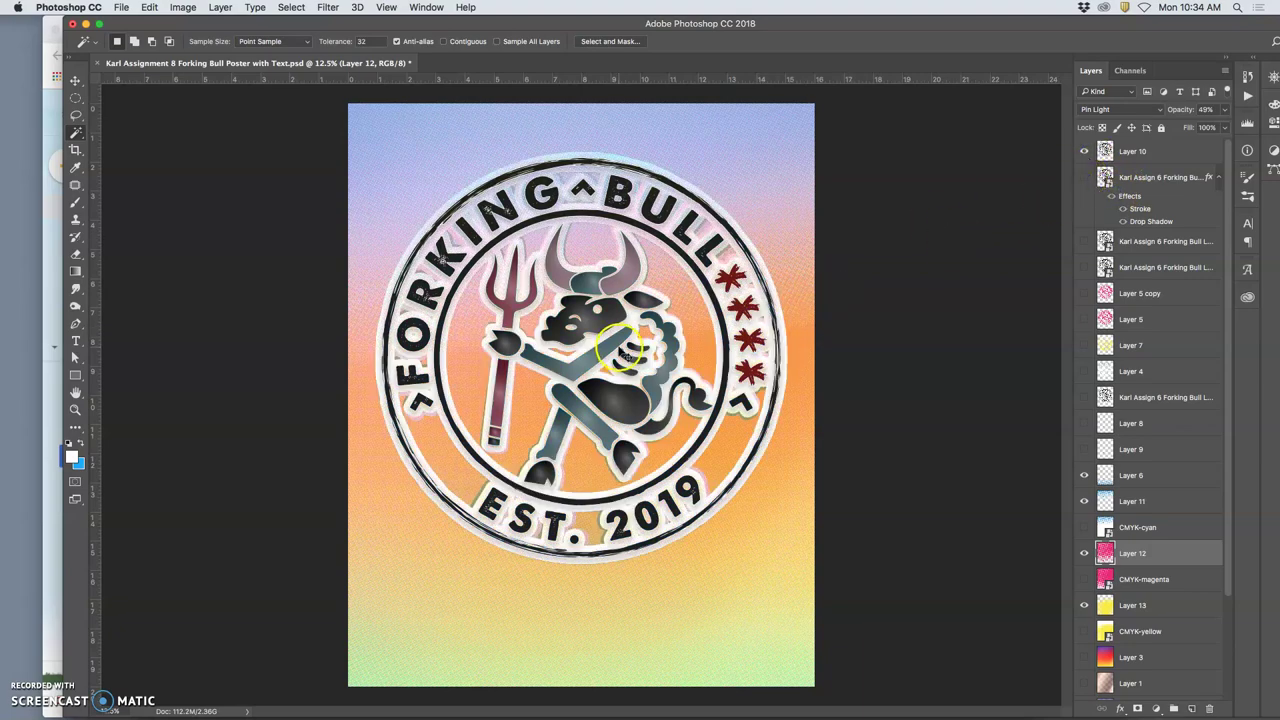
{"action": "scroll", "coordinate": [624, 352], "scroll_direction": "up", "scroll_amount": 10}
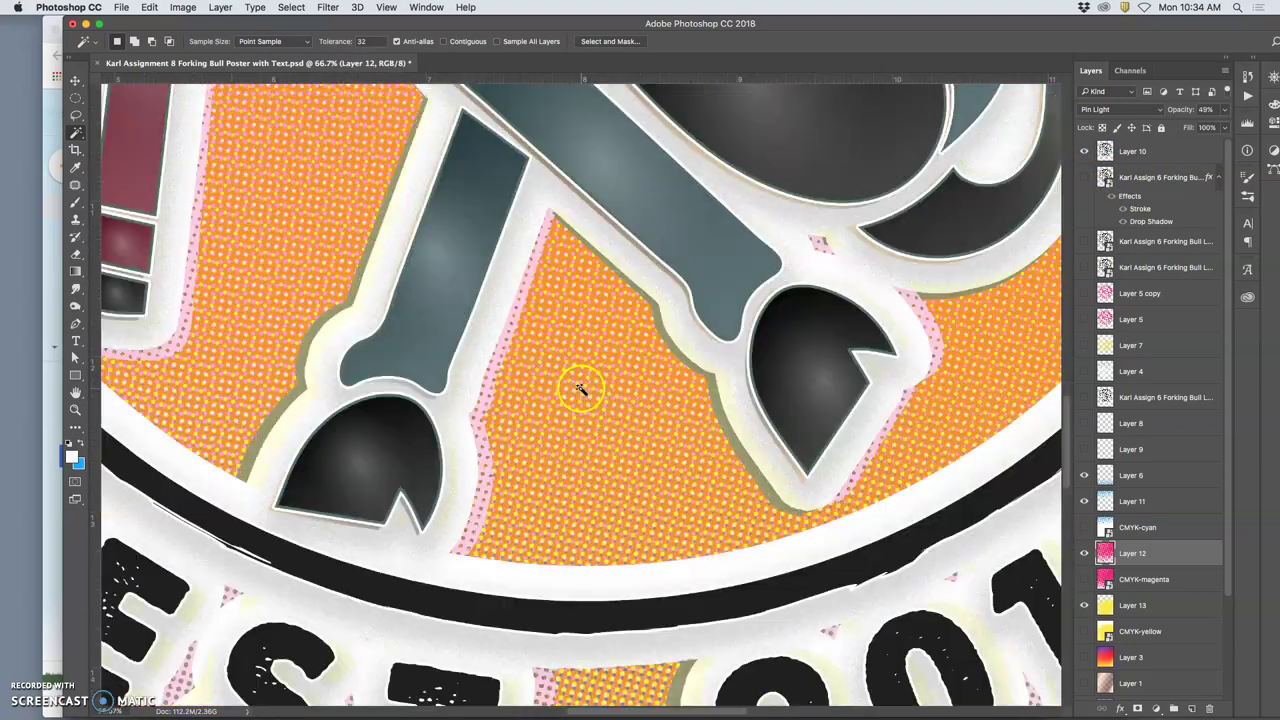
{"action": "scroll", "coordinate": [581, 388], "scroll_direction": "down", "scroll_amount": 4}
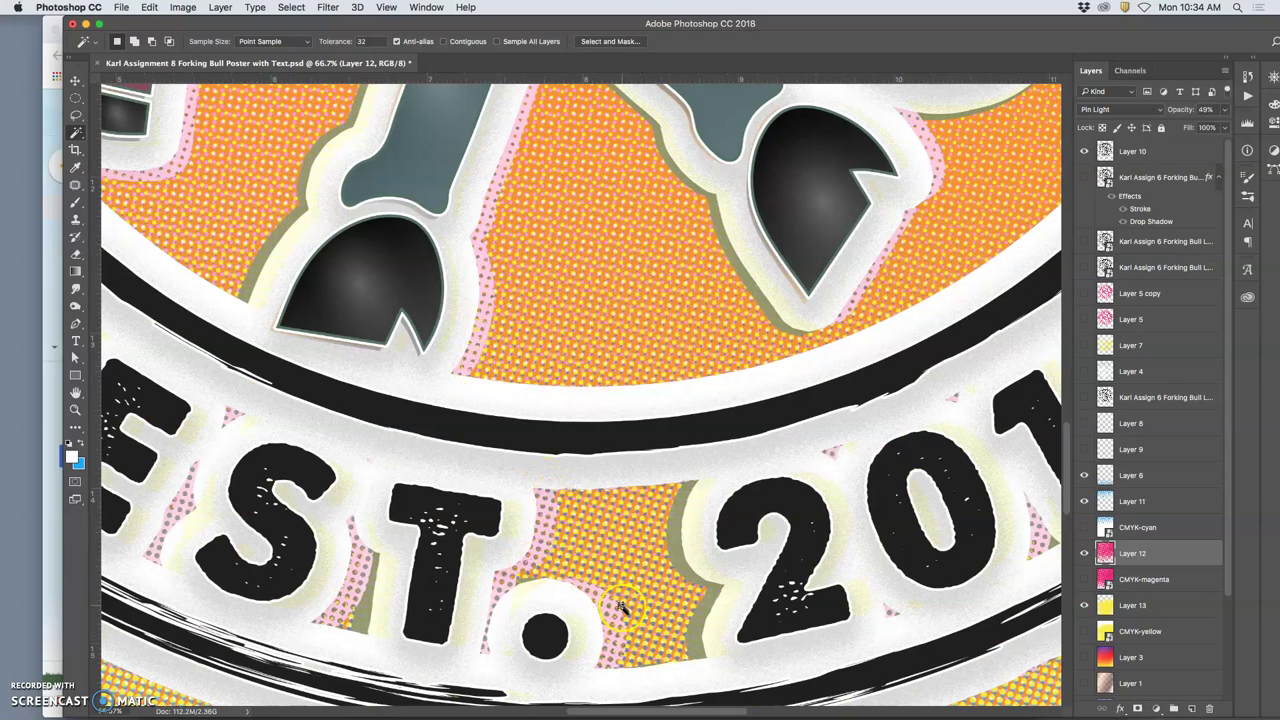
{"action": "scroll", "coordinate": [620, 607], "scroll_direction": "right", "scroll_amount": 5}
{"action": "scroll", "coordinate": [930, 323], "scroll_direction": "up", "scroll_amount": 6}
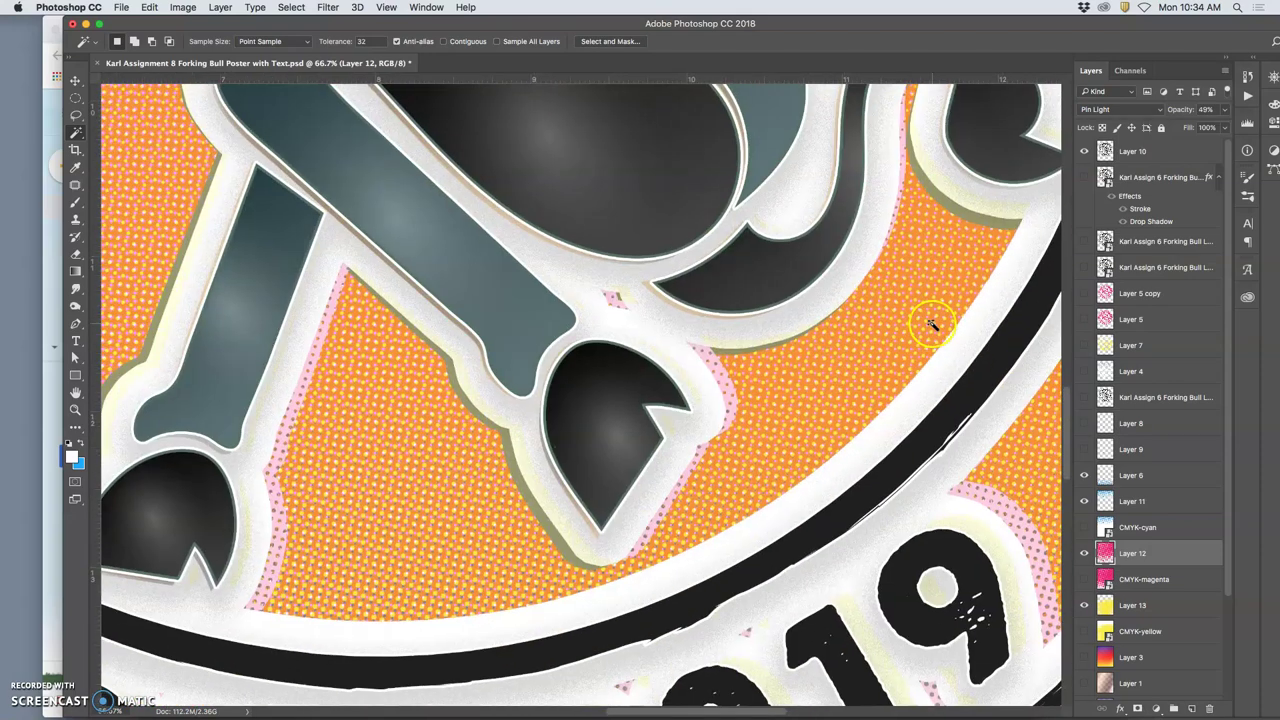
{"action": "scroll", "coordinate": [930, 323], "scroll_direction": "right", "scroll_amount": 6}
{"action": "scroll", "coordinate": [930, 323], "scroll_direction": "up", "scroll_amount": 10}
{"action": "scroll", "coordinate": [730, 330], "scroll_direction": "left", "scroll_amount": 3}
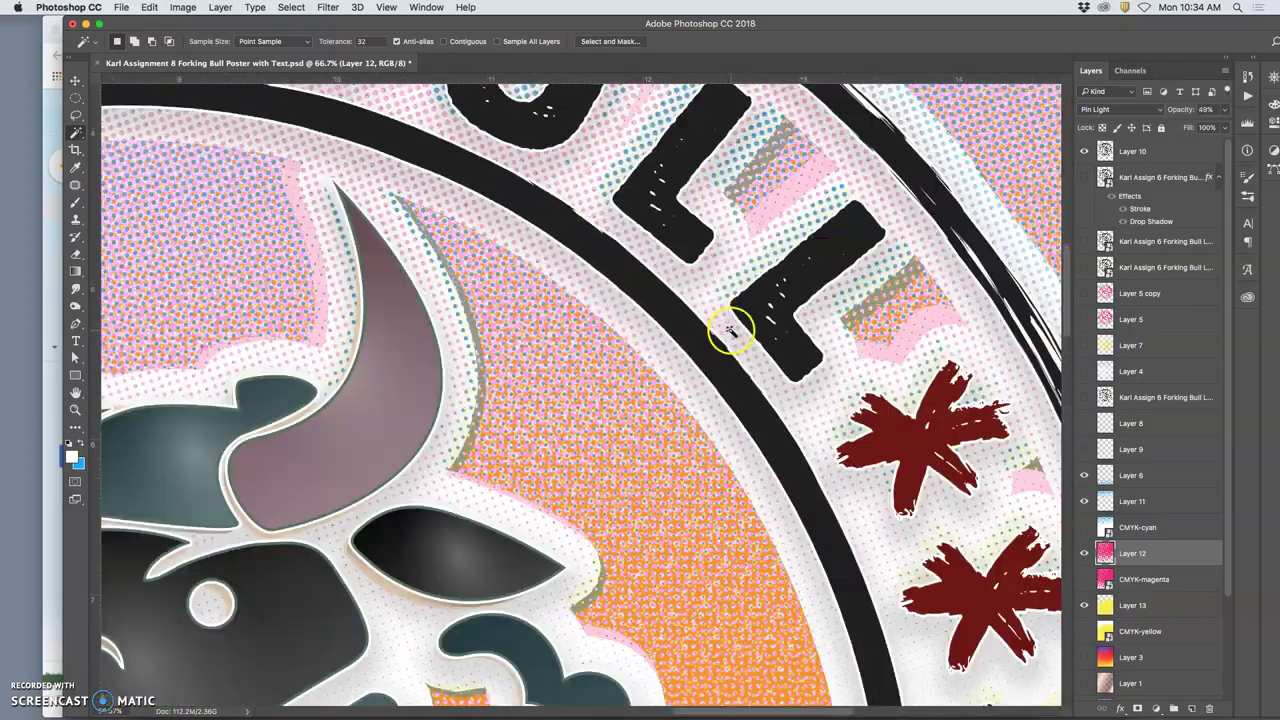
{"action": "scroll", "coordinate": [730, 330], "scroll_direction": "up", "scroll_amount": 10}
{"action": "scroll", "coordinate": [730, 330], "scroll_direction": "left", "scroll_amount": 8}
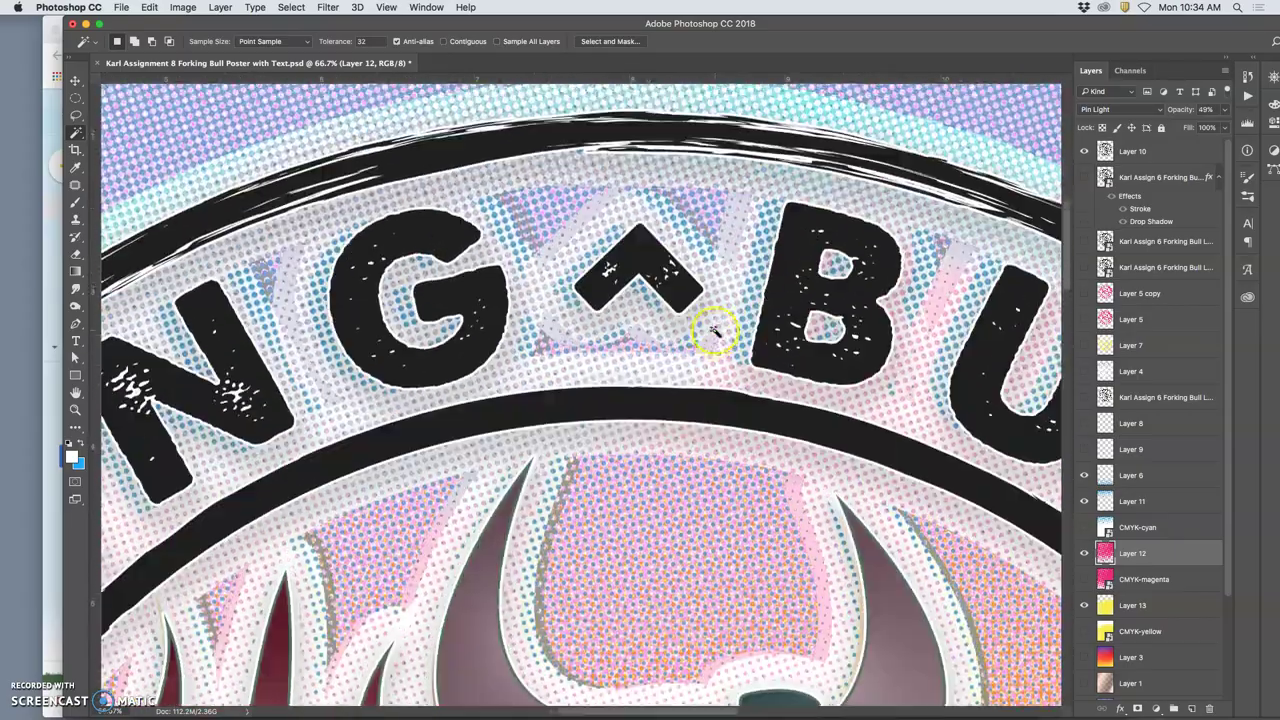
{"action": "scroll", "coordinate": [710, 333], "scroll_direction": "up", "scroll_amount": 2}
{"action": "scroll", "coordinate": [708, 335], "scroll_direction": "left", "scroll_amount": 6}
{"action": "scroll", "coordinate": [706, 328], "scroll_direction": "down", "scroll_amount": 7}
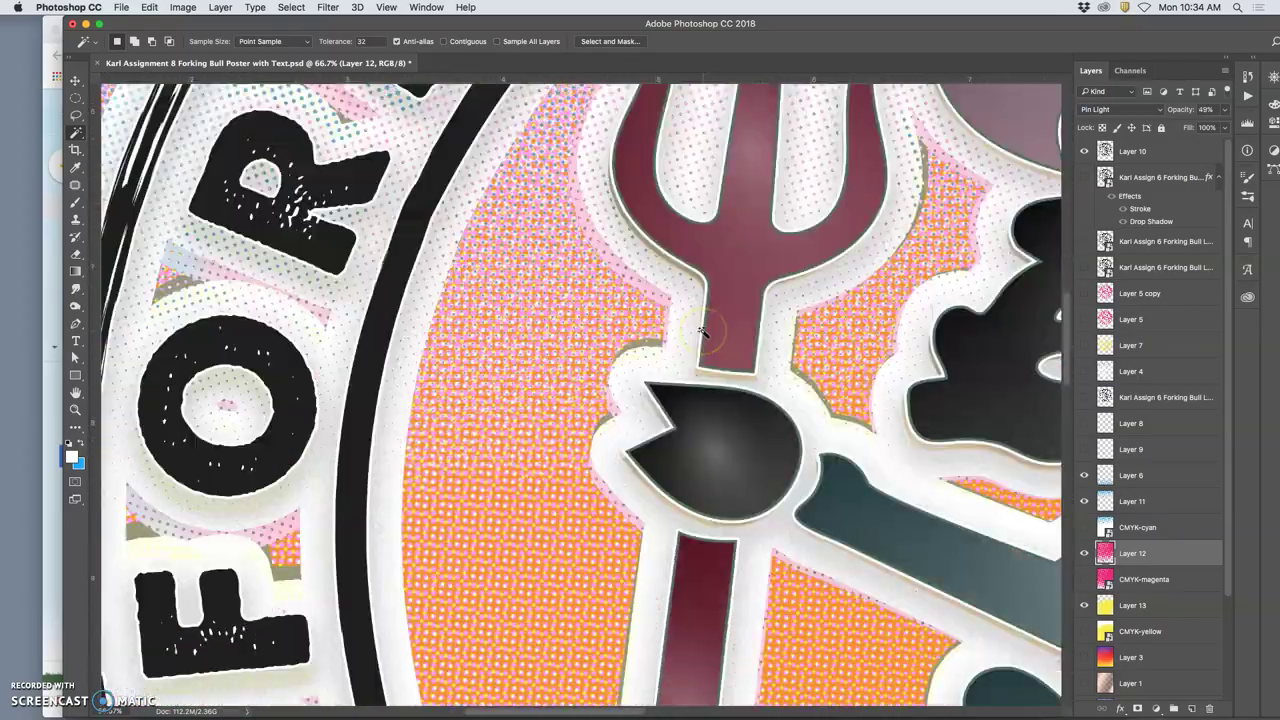
{"action": "scroll", "coordinate": [705, 335], "scroll_direction": "down", "scroll_amount": 15}
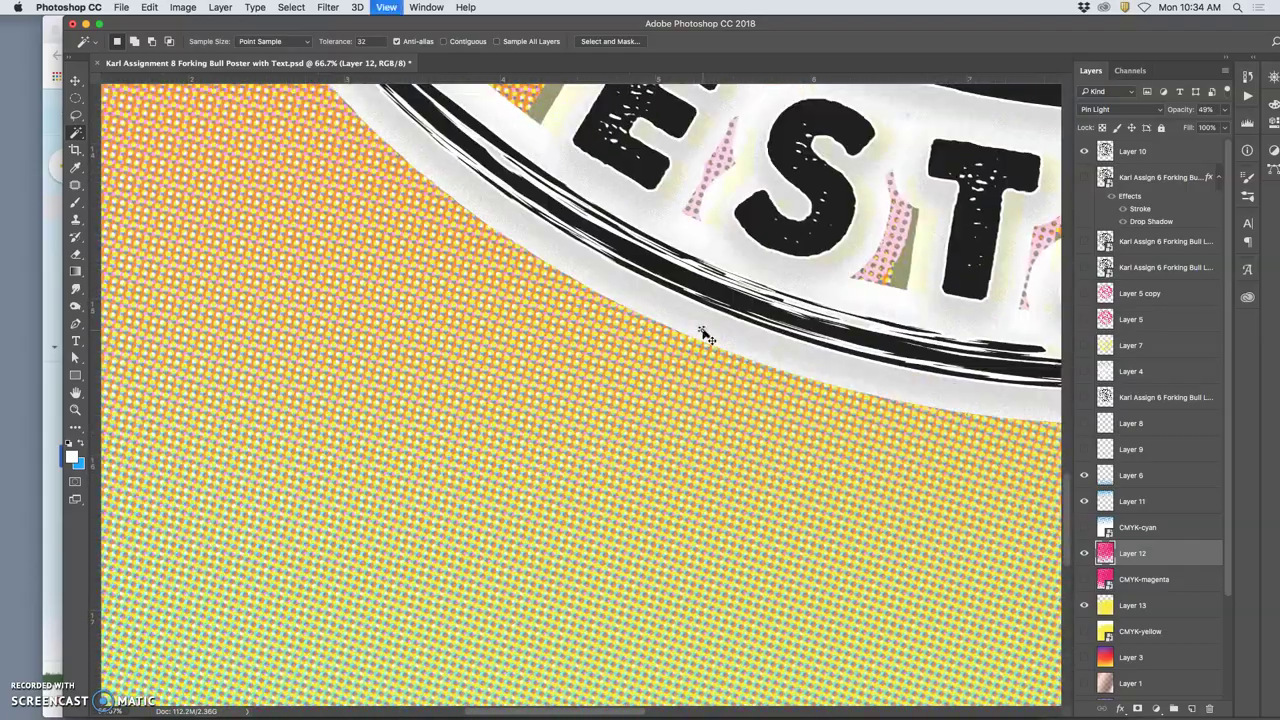
{"action": "scroll", "coordinate": [705, 335], "scroll_direction": "down", "scroll_amount": 6}
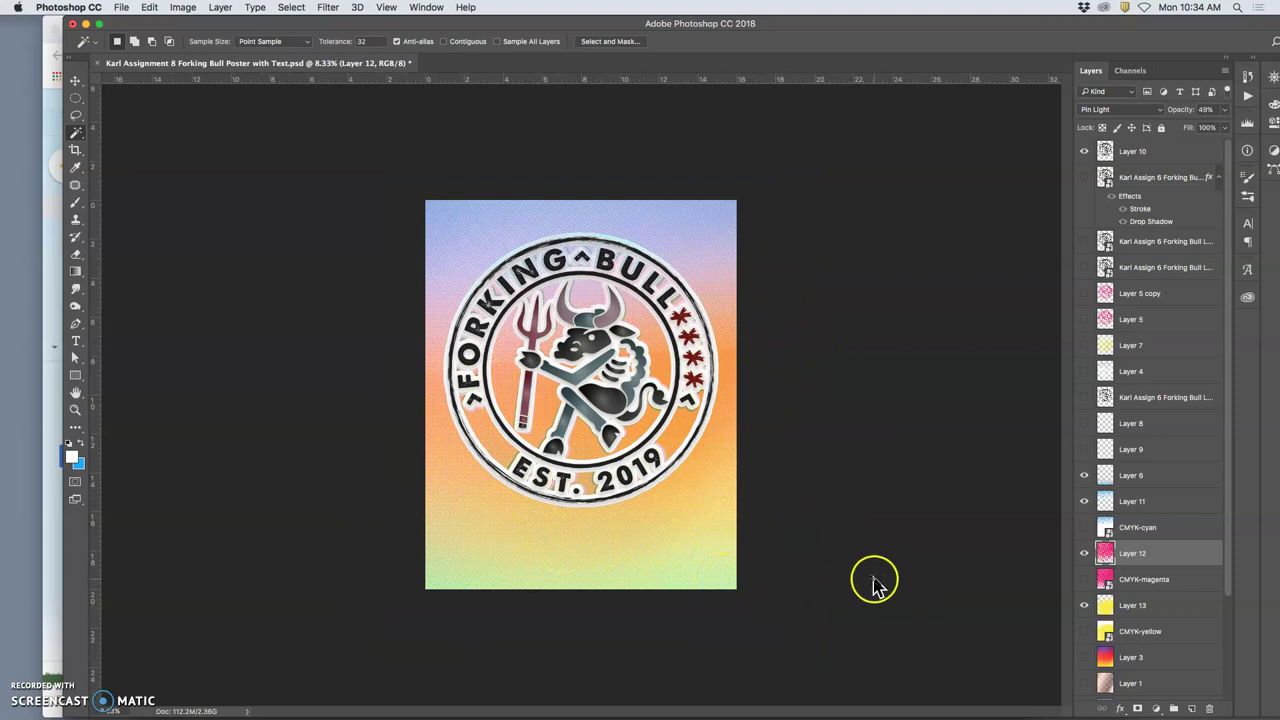
Hide Layer 1 and show the wood texture layer, keeping its stack position.
{"action": "scroll", "coordinate": [1160, 580], "scroll_direction": "down", "scroll_amount": 3}
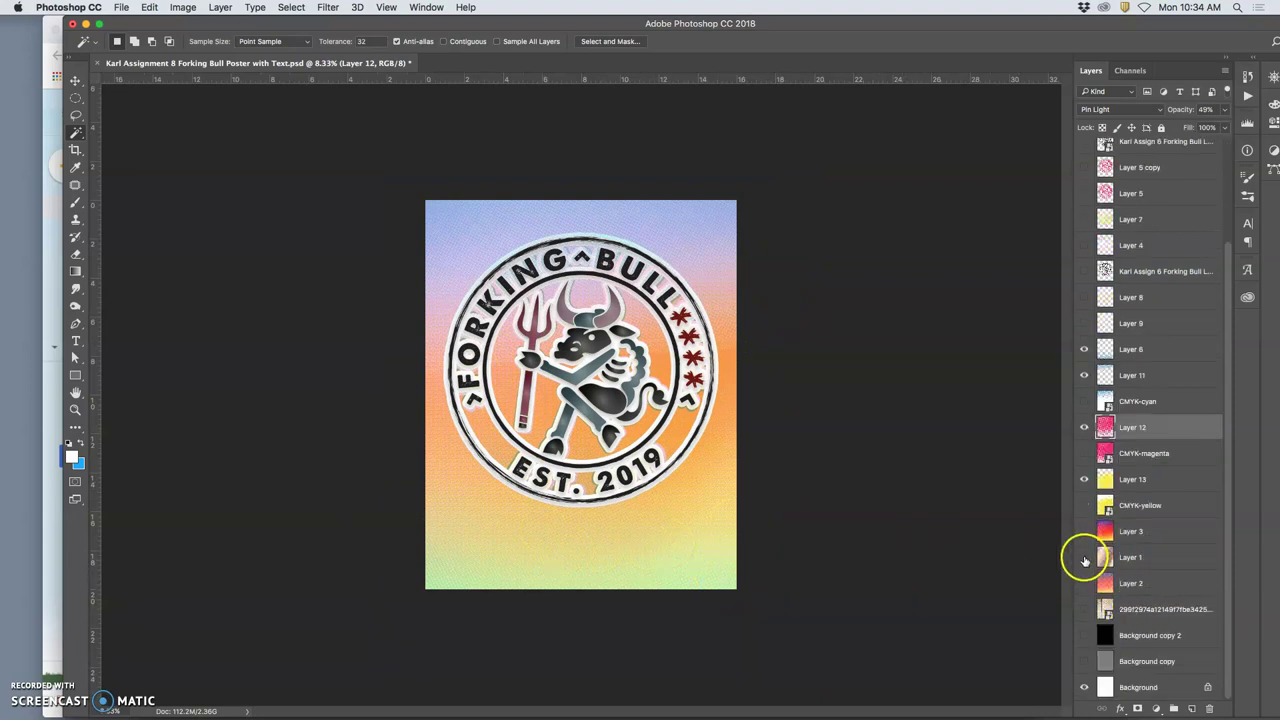
{"action": "left_click", "coordinate": [1142, 564]}
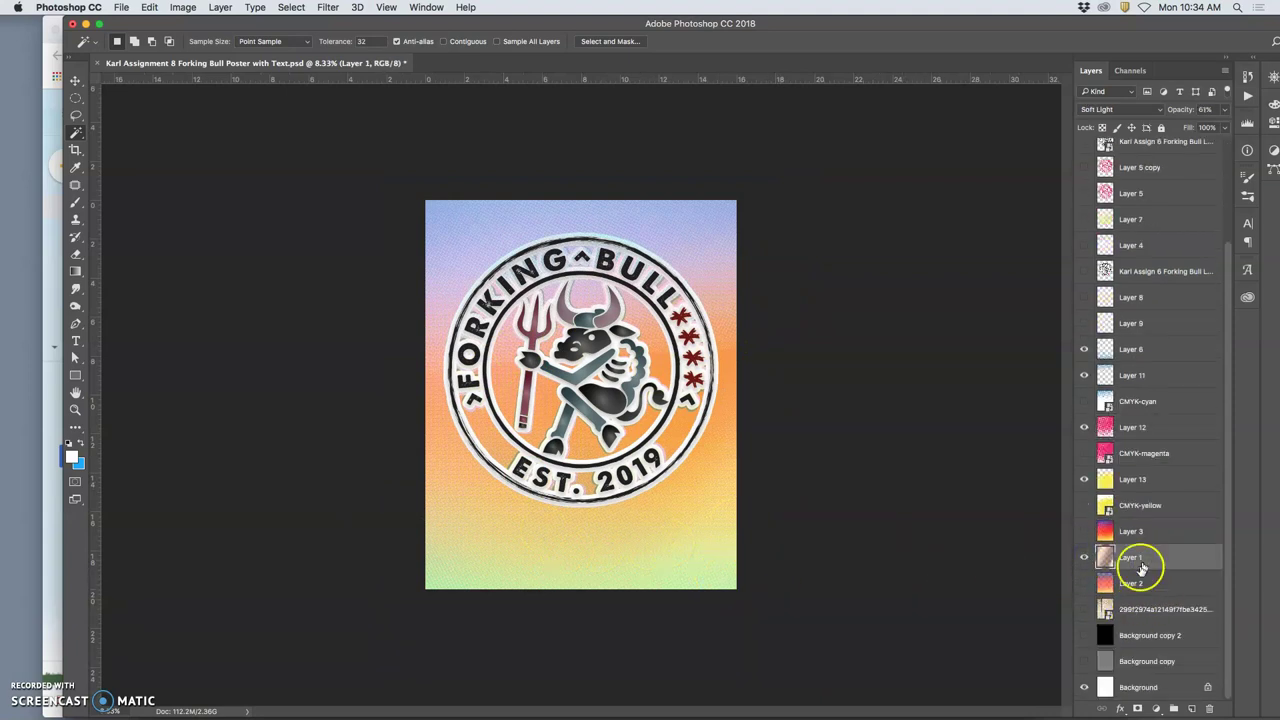
{"action": "left_click", "coordinate": [1084, 609]}
{"action": "left_click", "coordinate": [1084, 557]}
{"action": "left_click", "coordinate": [1147, 612]}
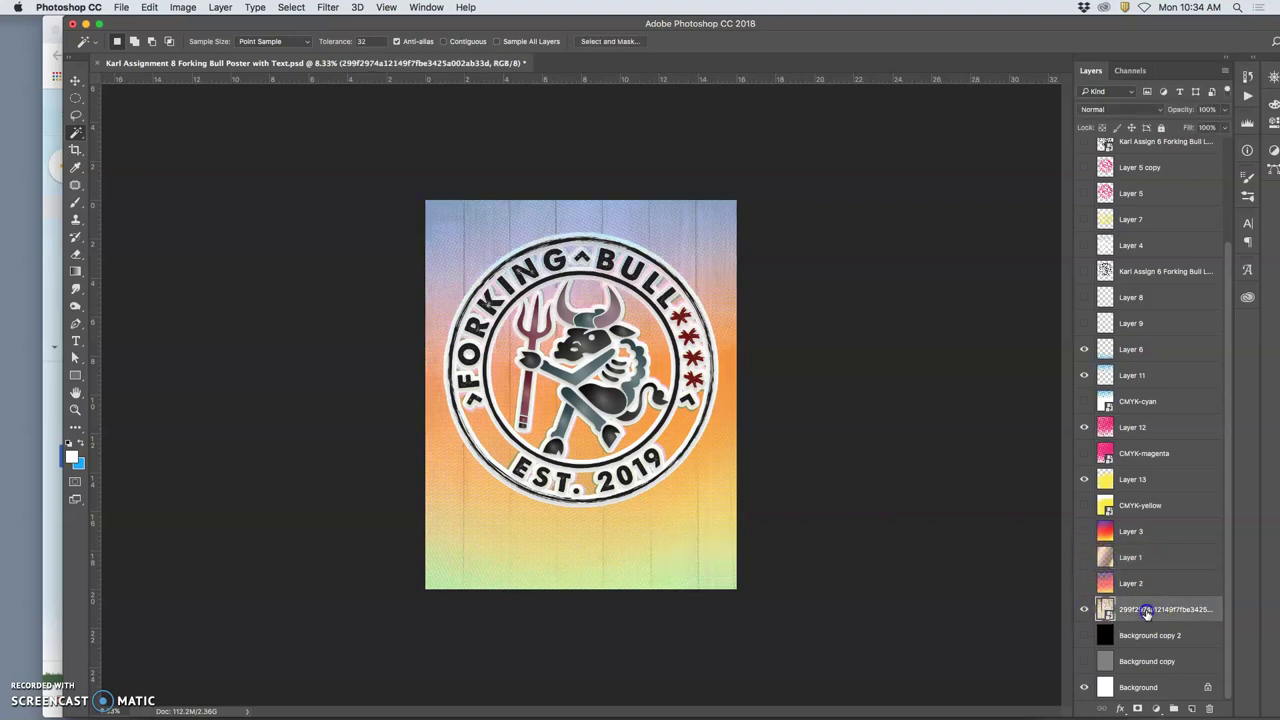
{"action": "key", "text": "super+bracketright"}
{"action": "key", "text": "super+bracketleft"}
Zoom in to inspect the wood board texture, then back out to the full poster.
{"action": "key", "text": "super+equal"}
{"action": "key", "text": "super+equal"}
{"action": "key", "text": "super+equal"}
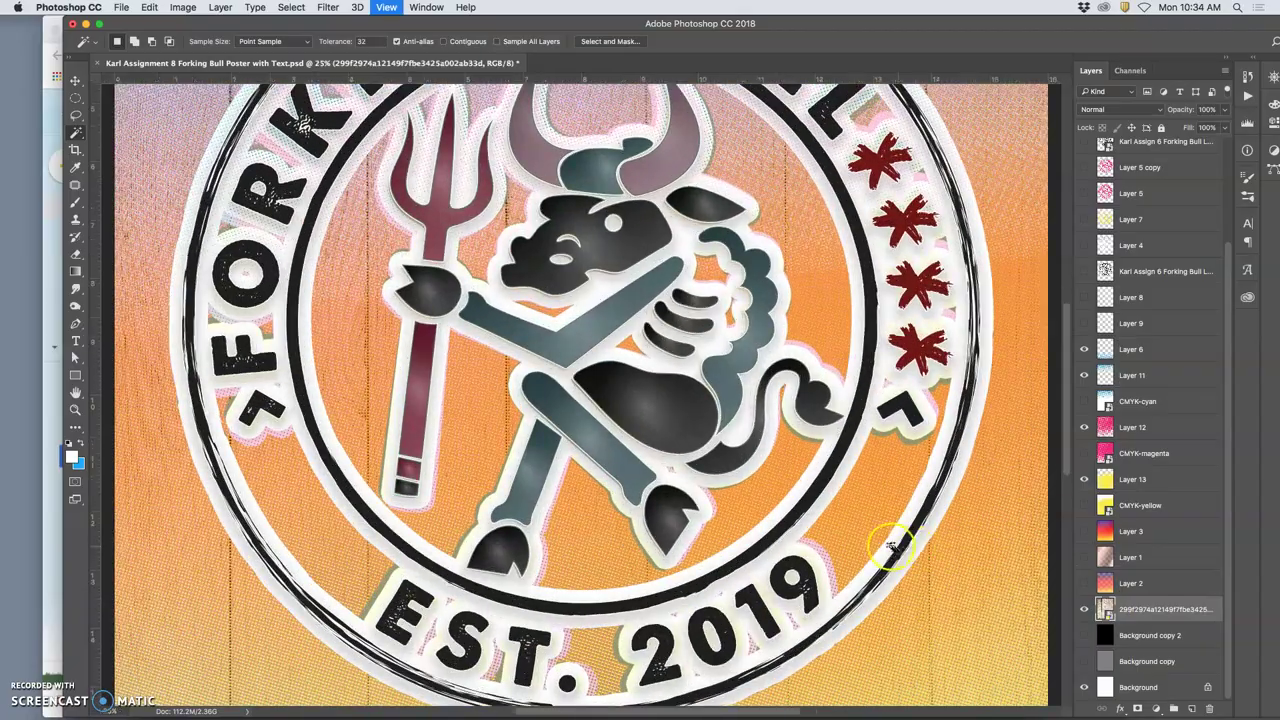
{"action": "scroll", "coordinate": [855, 541], "scroll_direction": "up", "scroll_amount": 10}
{"action": "scroll", "coordinate": [855, 541], "scroll_direction": "down", "scroll_amount": 15}
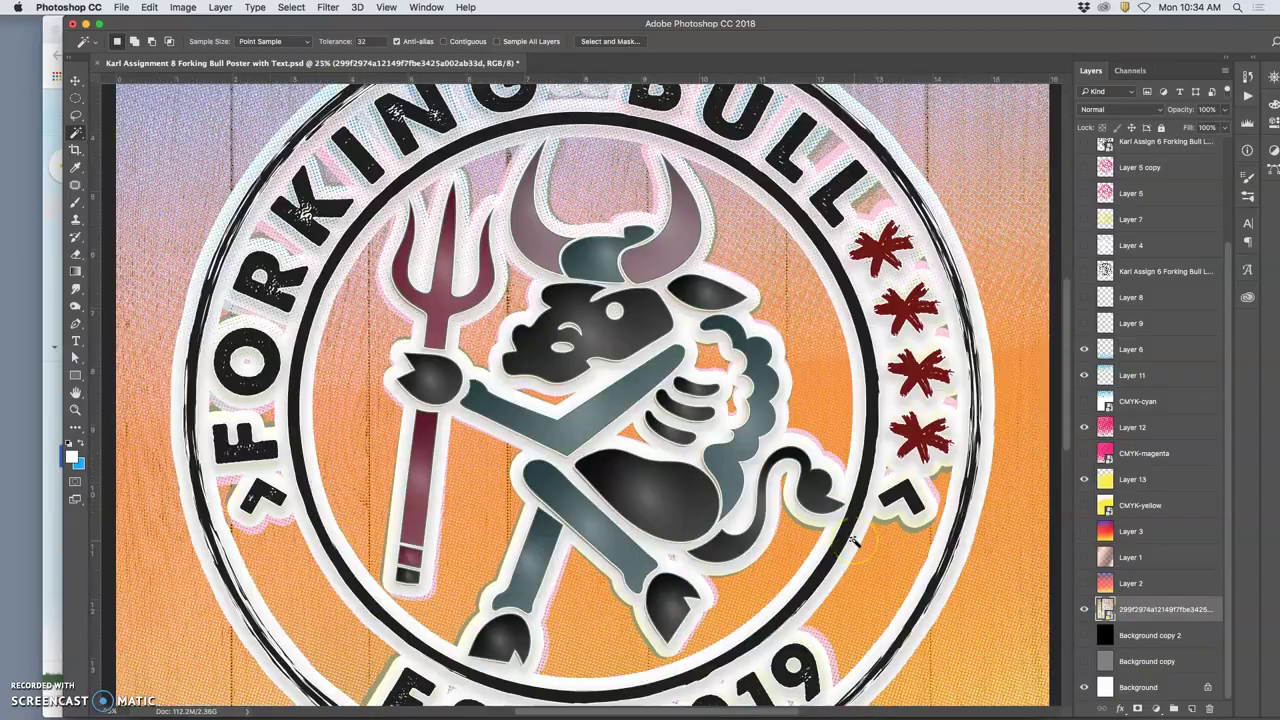
{"action": "scroll", "coordinate": [855, 541], "scroll_direction": "down", "scroll_amount": 2}
{"action": "scroll", "coordinate": [855, 541], "scroll_direction": "up", "scroll_amount": 5}
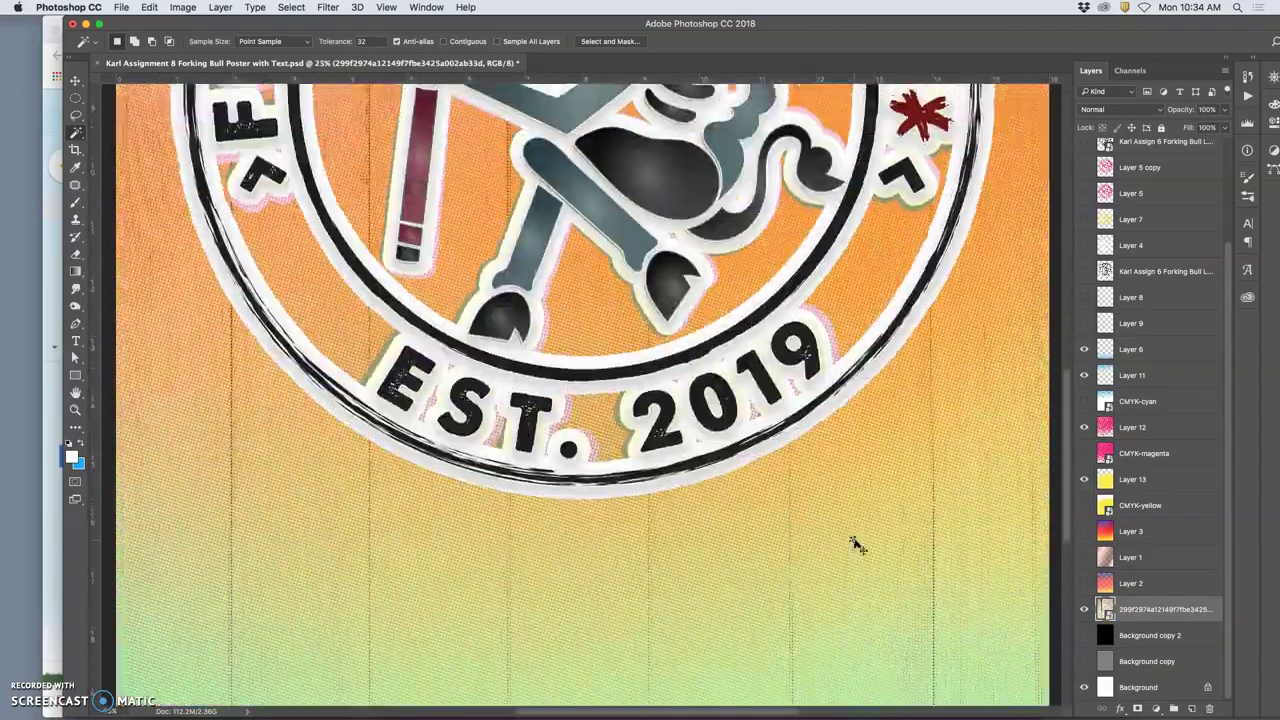
{"action": "key", "text": "super+minus"}
{"action": "key", "text": "super+minus"}
{"action": "key", "text": "super+minus"}
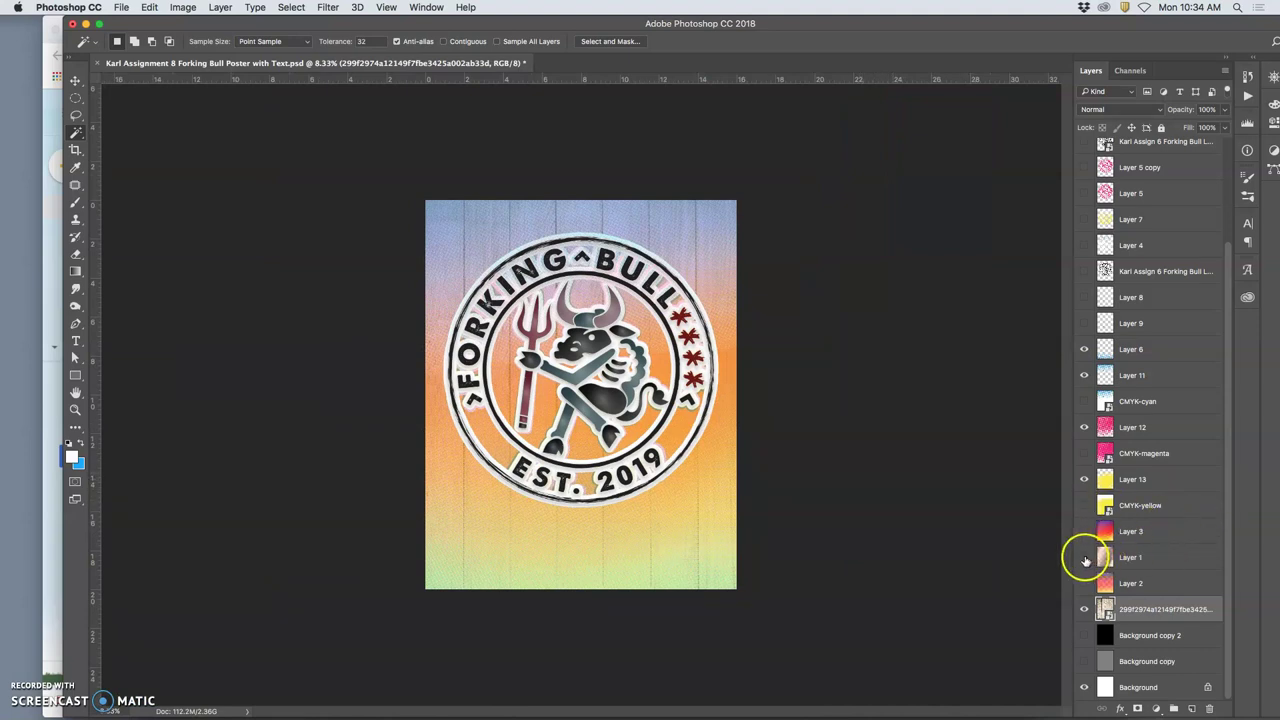
Move Layer 1 up the stack to just below Layer 9 and compare it hidden and shown.
{"action": "left_click", "coordinate": [1148, 557]}
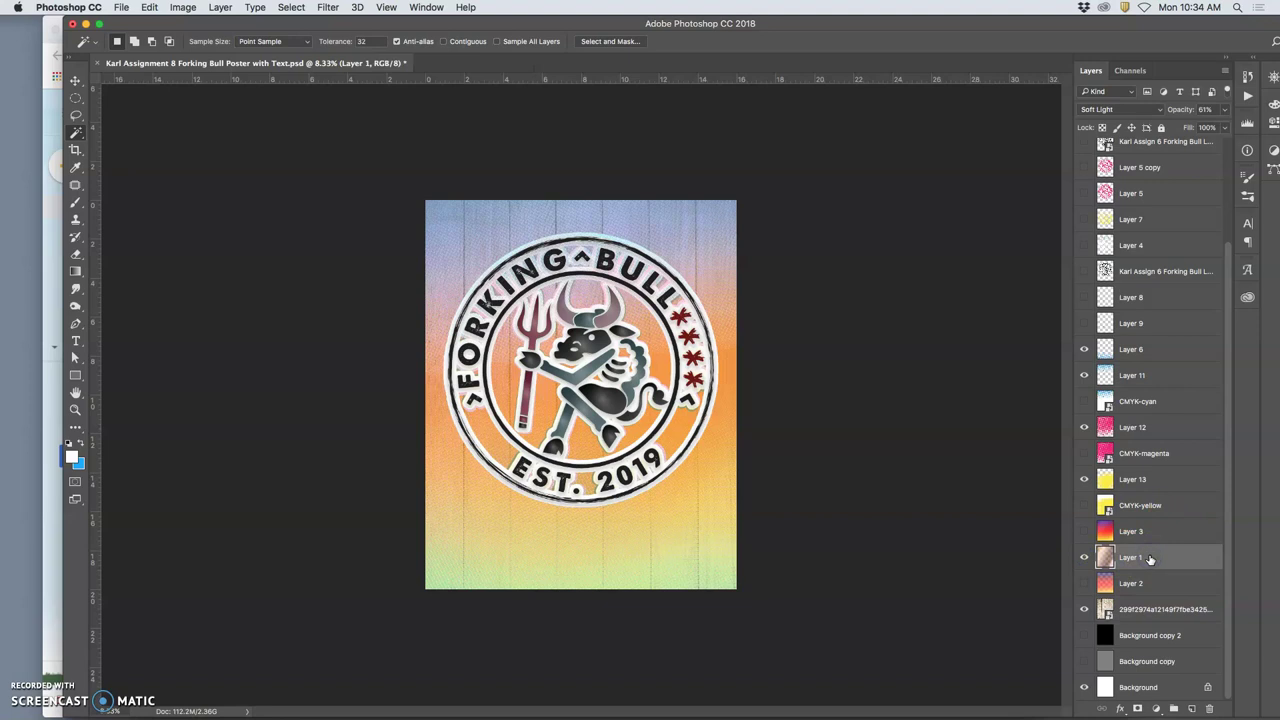
{"action": "key", "text": "super+plus"}
{"action": "key", "text": "super+bracketright"}
{"action": "key", "text": "super+bracketright"}
{"action": "key", "text": "super+bracketright"}
{"action": "key", "text": "super+bracketright"}
{"action": "key", "text": "super+bracketright"}
{"action": "key", "text": "super+bracketright"}
{"action": "key", "text": "super+bracketright"}
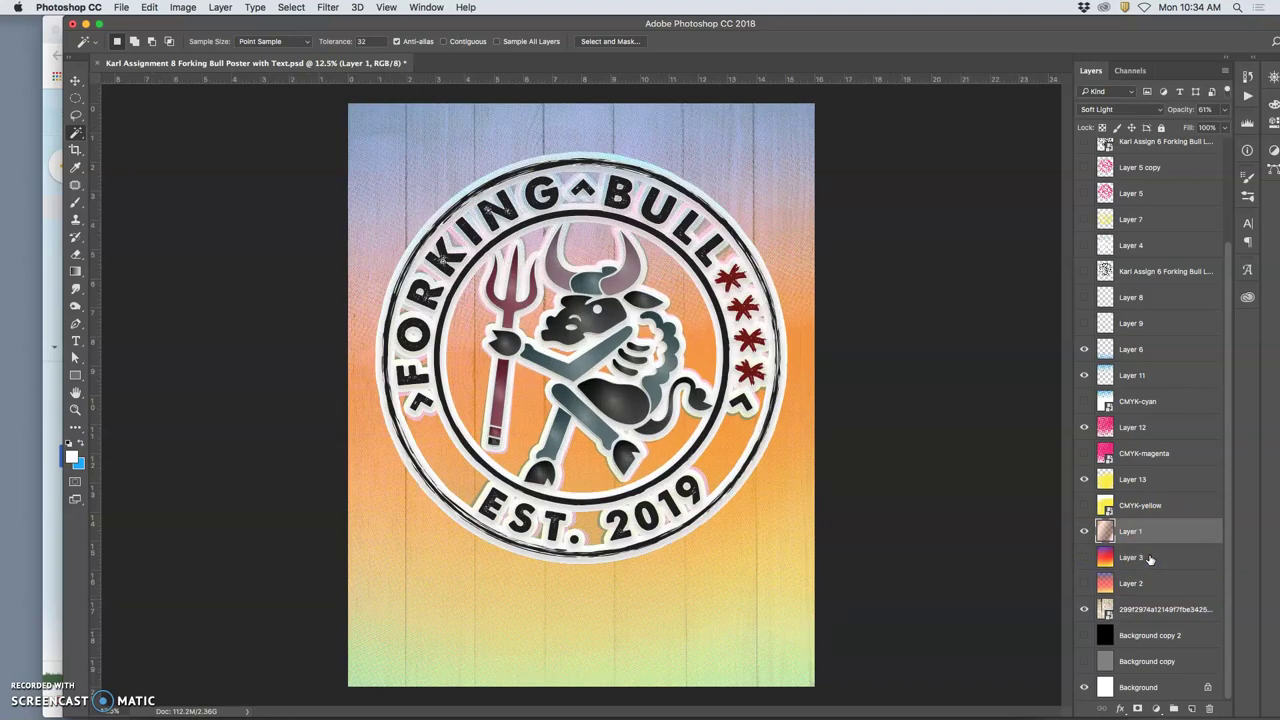
{"action": "key", "text": "super+bracketright"}
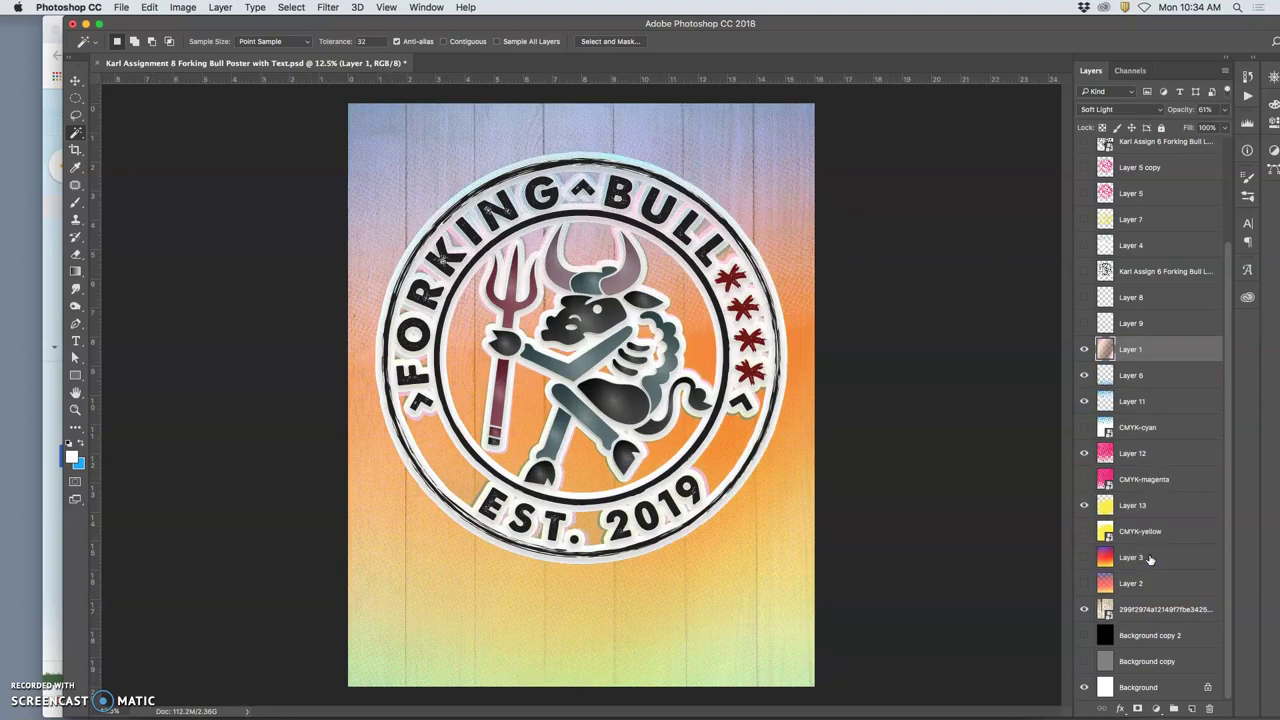
{"action": "key", "text": "super+bracketright"}
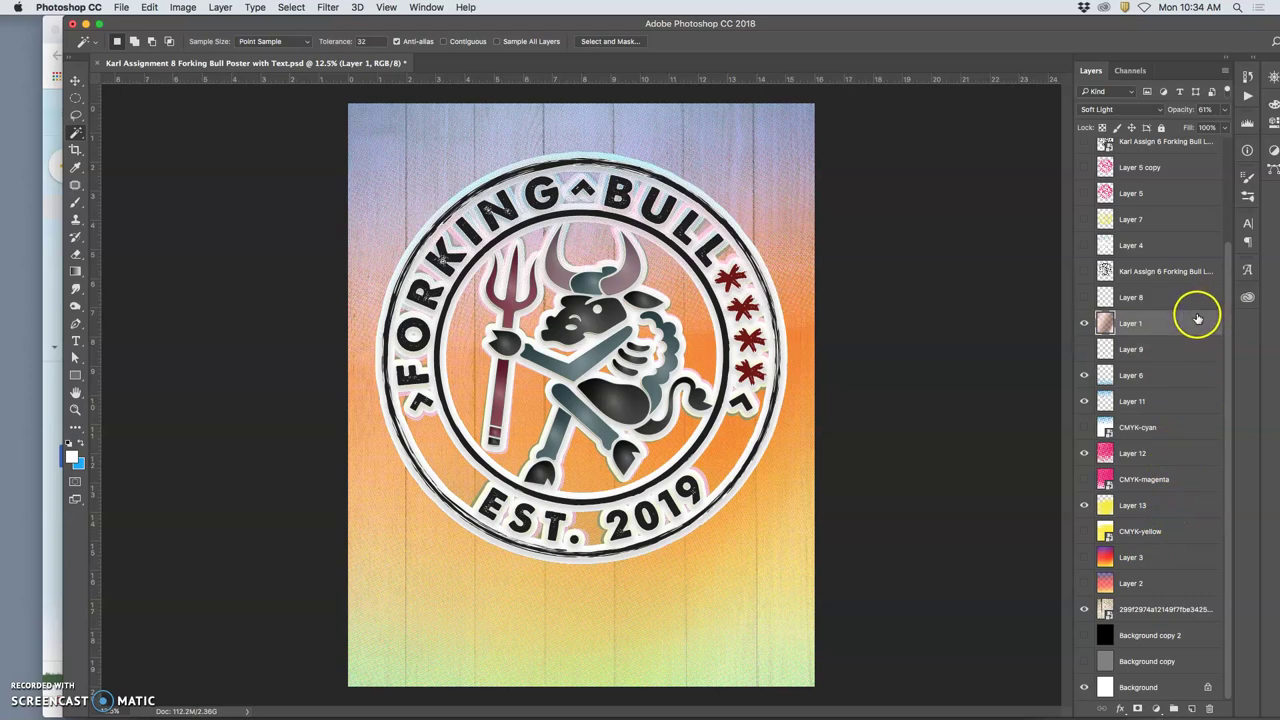
{"action": "key", "text": "super+bracketleft"}
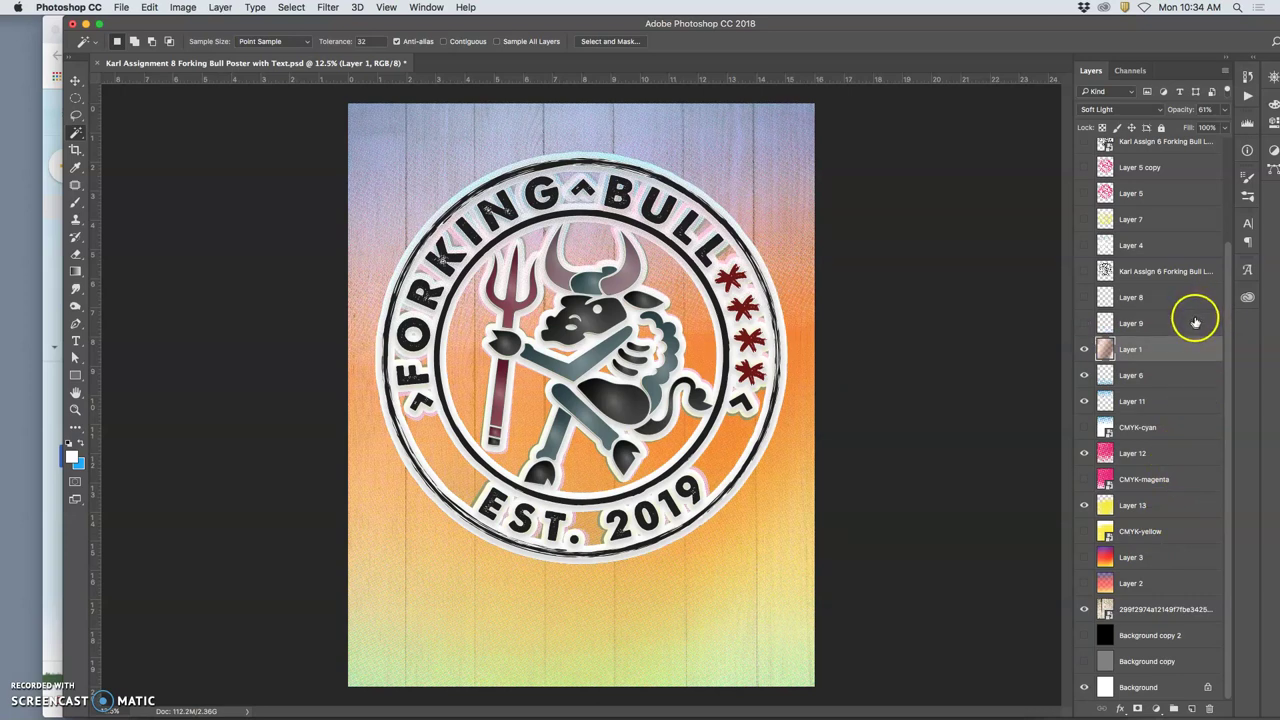
{"action": "left_click", "coordinate": [1085, 349]}
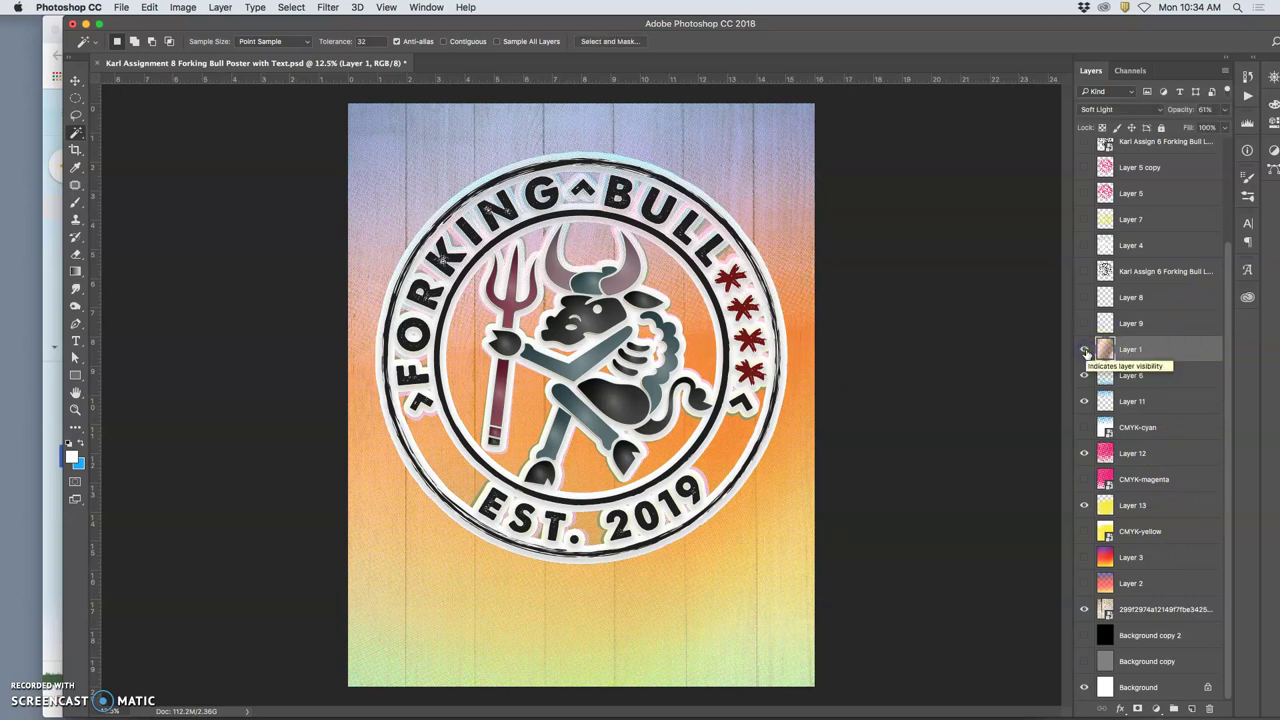
{"action": "left_click", "coordinate": [1085, 349]}
{"action": "left_click", "coordinate": [1085, 349]}
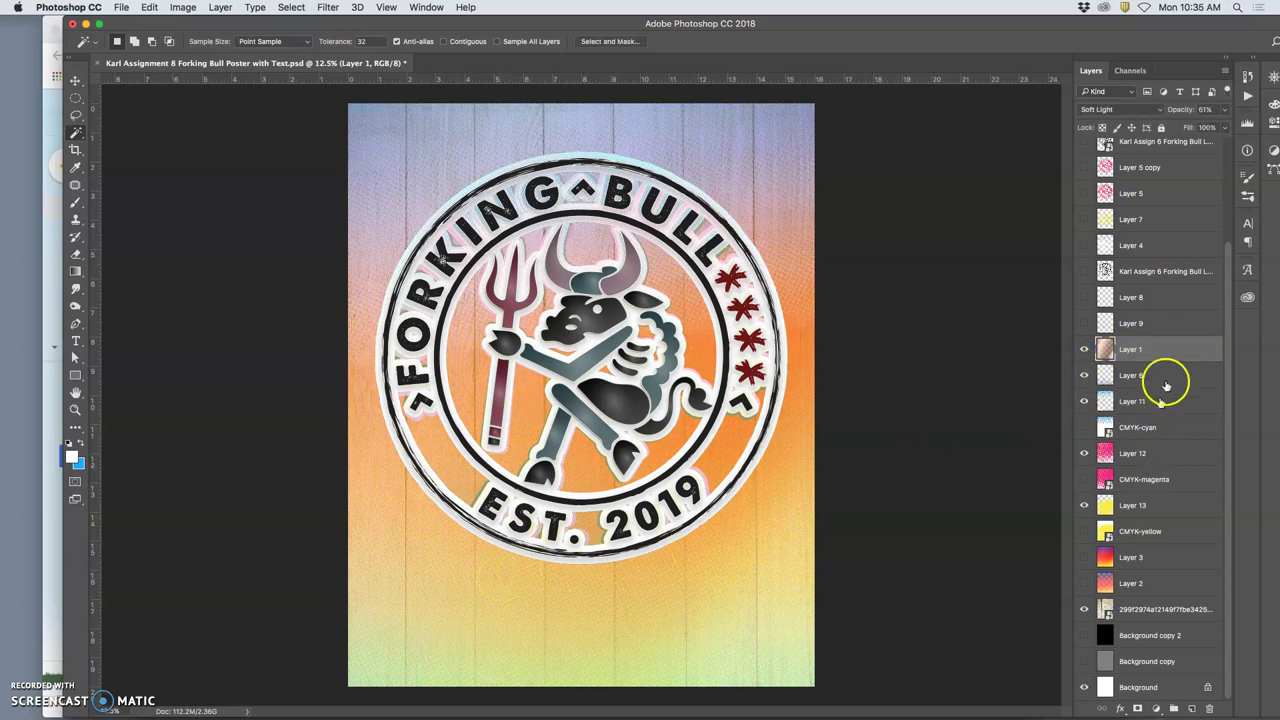
Set Layer 1's opacity to about 65%.
{"action": "left_click", "coordinate": [1224, 112]}
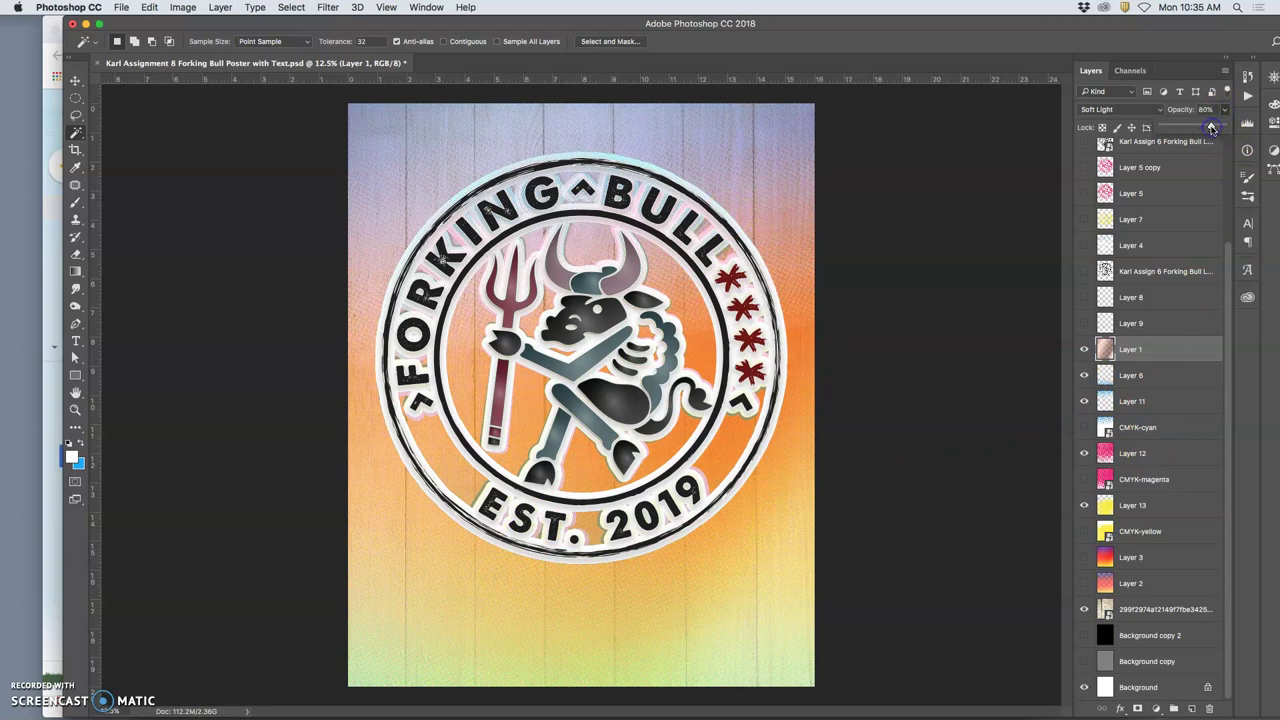
{"action": "left_click_drag", "start_coordinate": [1173, 128], "coordinate": [1152, 128]}
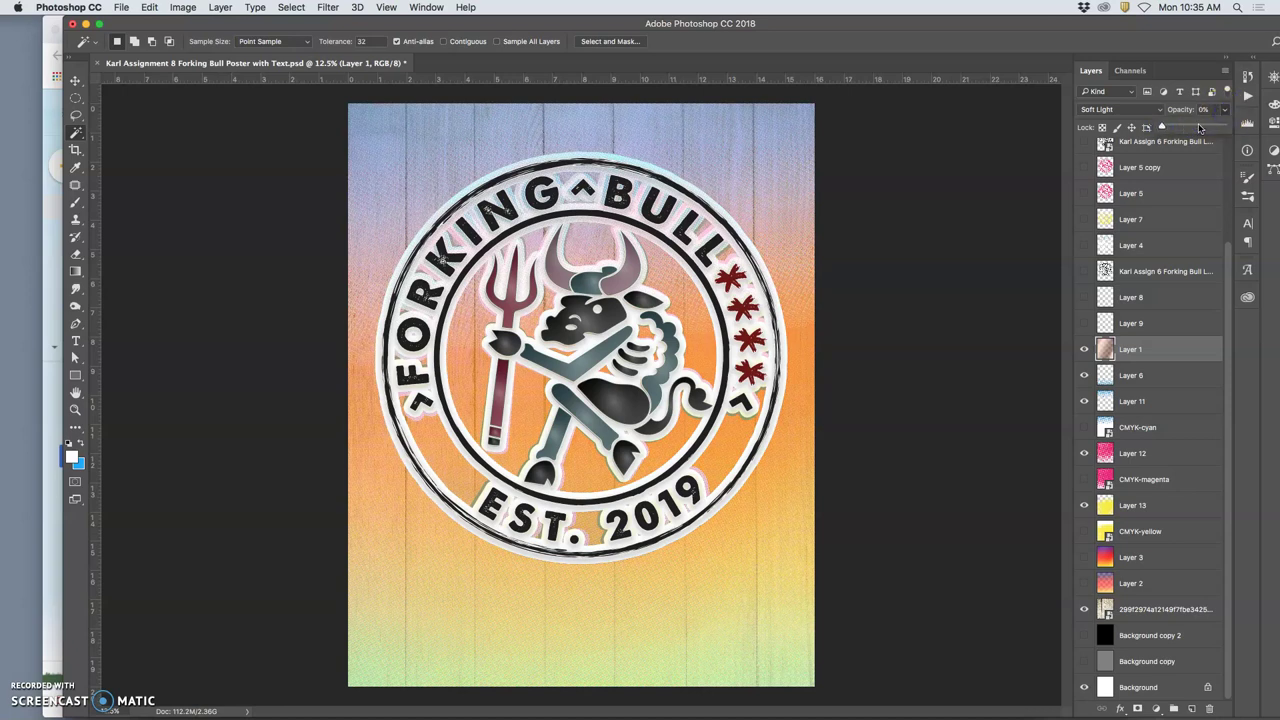
{"action": "left_click", "coordinate": [1200, 128]}
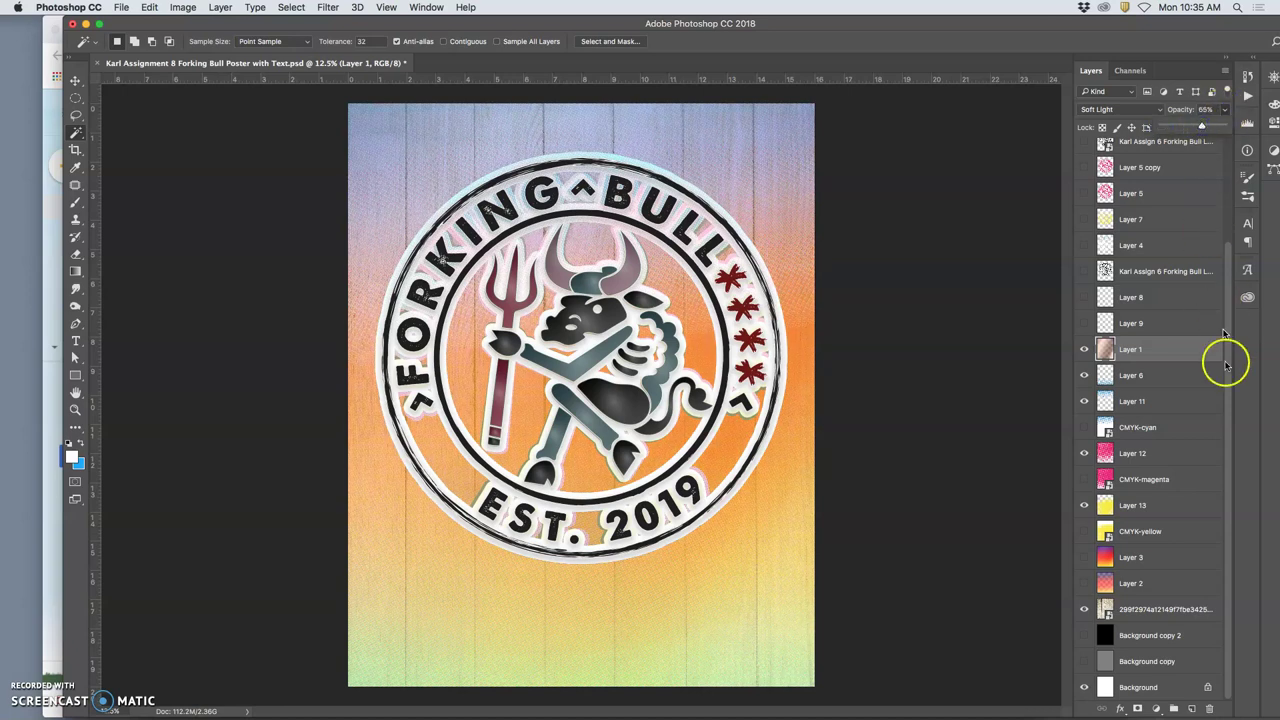
{"action": "scroll", "coordinate": [1164, 507], "scroll_direction": "up", "scroll_amount": 5}
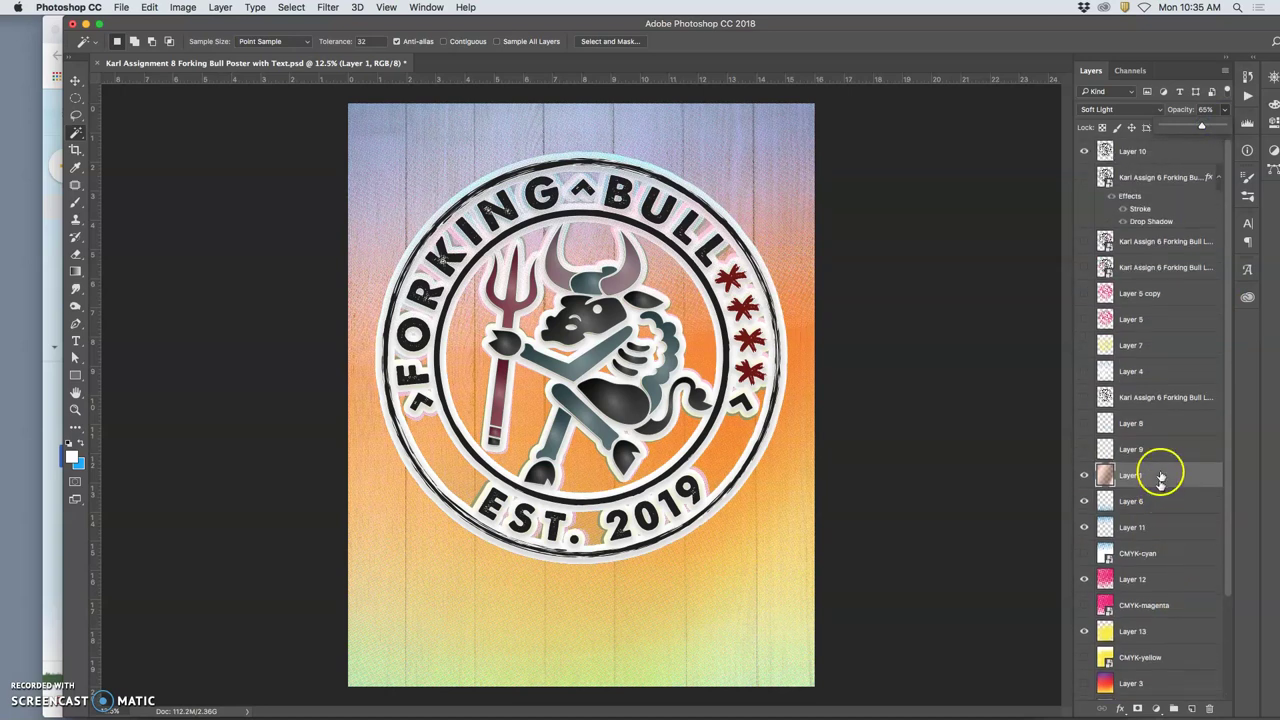
{"action": "left_click", "coordinate": [1086, 346]}
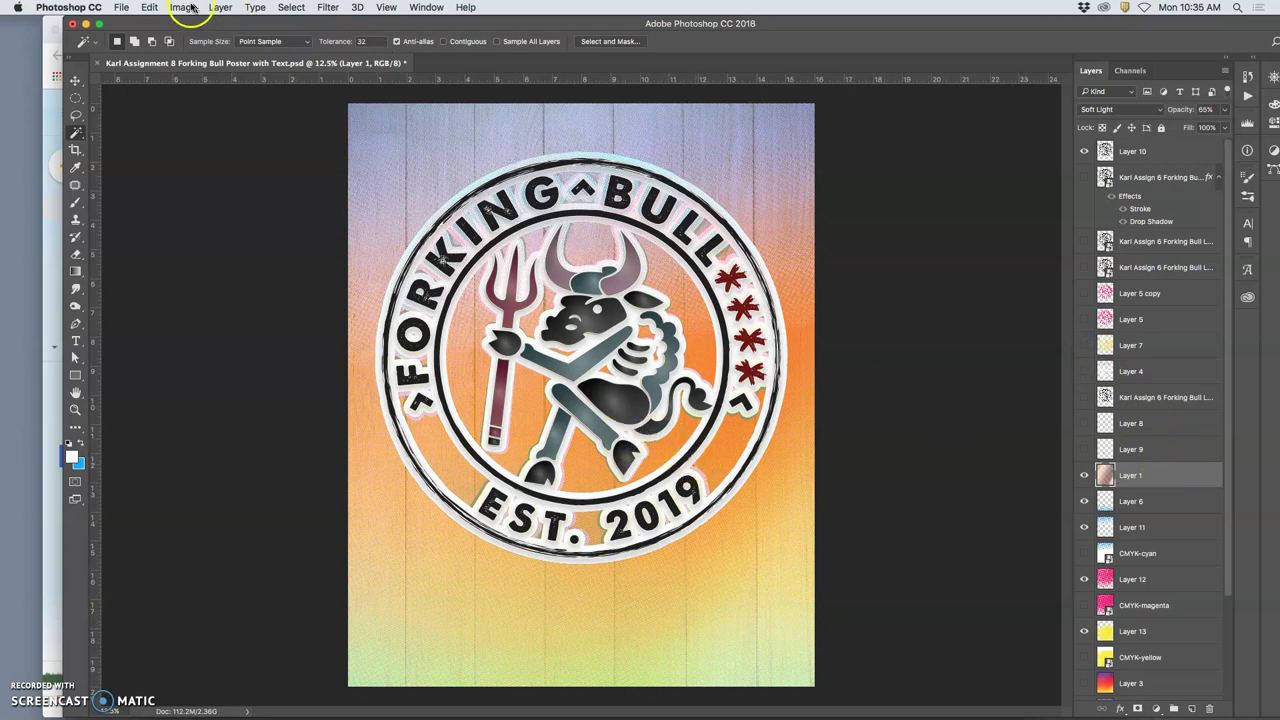
Overwrite the existing Forking Bull .psd via Save As, confirming Replace.
{"action": "left_click", "coordinate": [121, 8]}
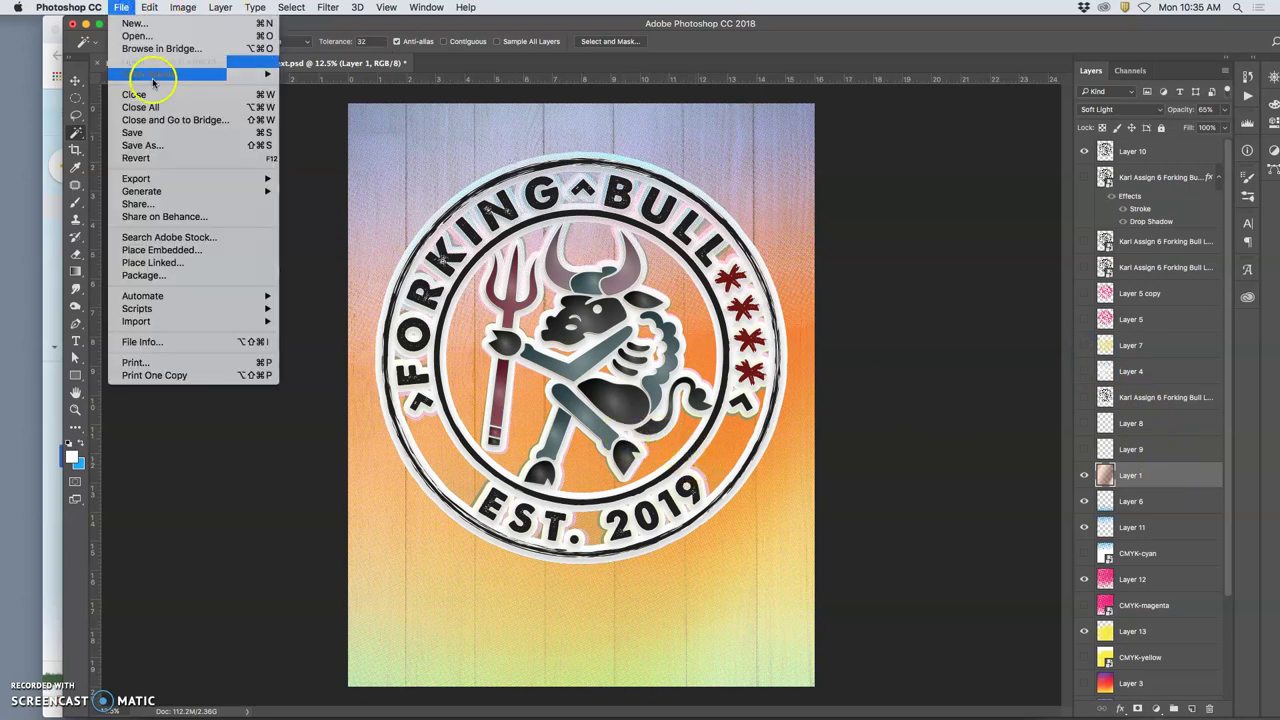
{"action": "left_click", "coordinate": [163, 146]}
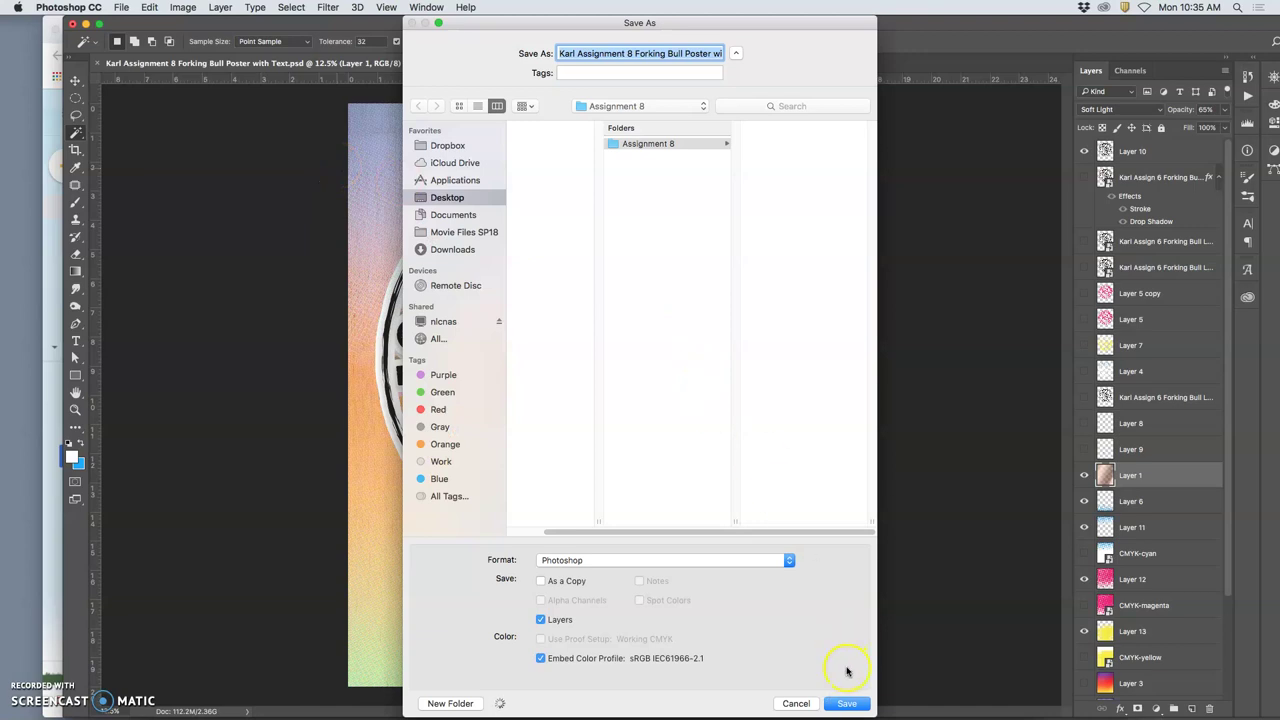
{"action": "left_click", "coordinate": [847, 704]}
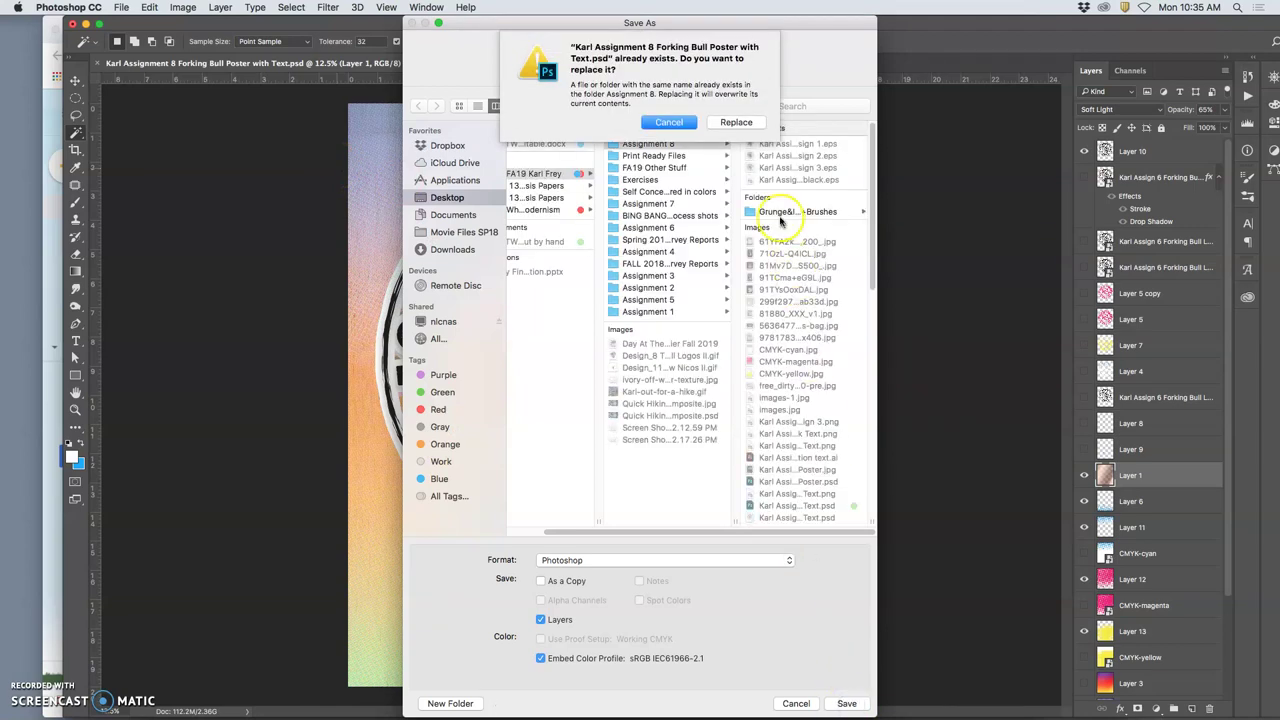
{"action": "left_click", "coordinate": [734, 128]}
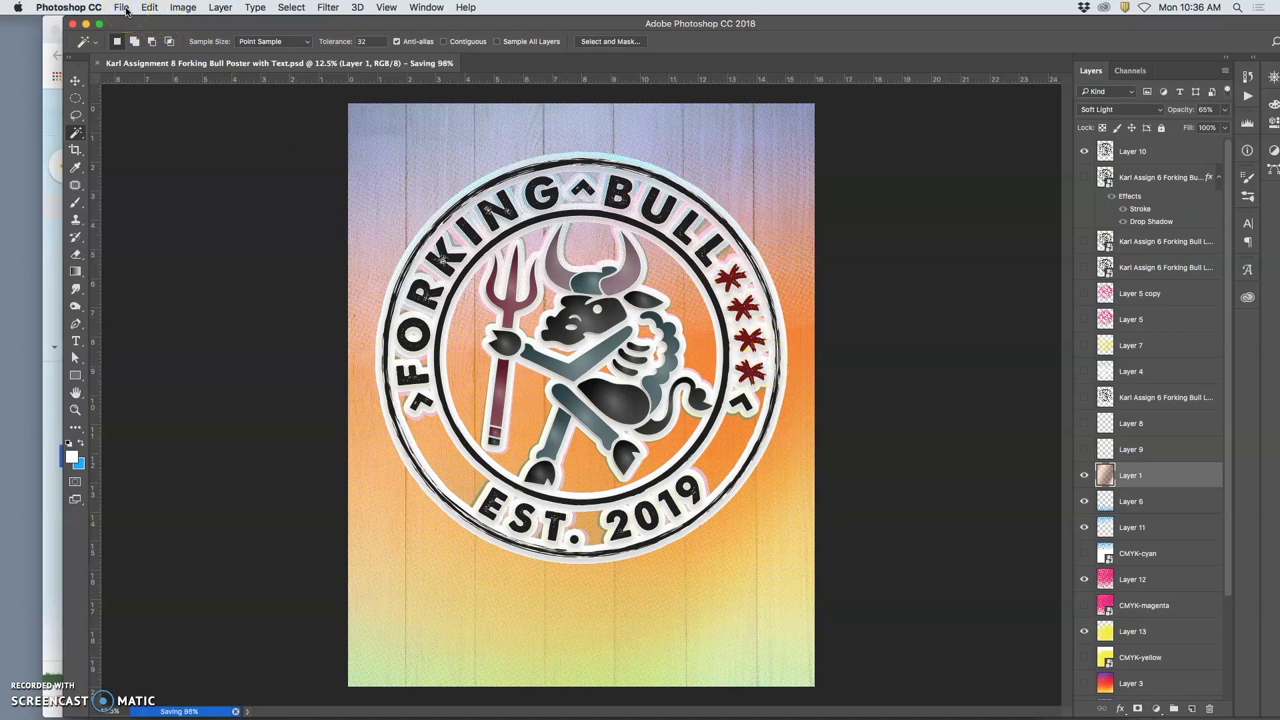
Attempt a Save As and dismiss the background-save warning.
{"action": "left_click", "coordinate": [121, 7]}
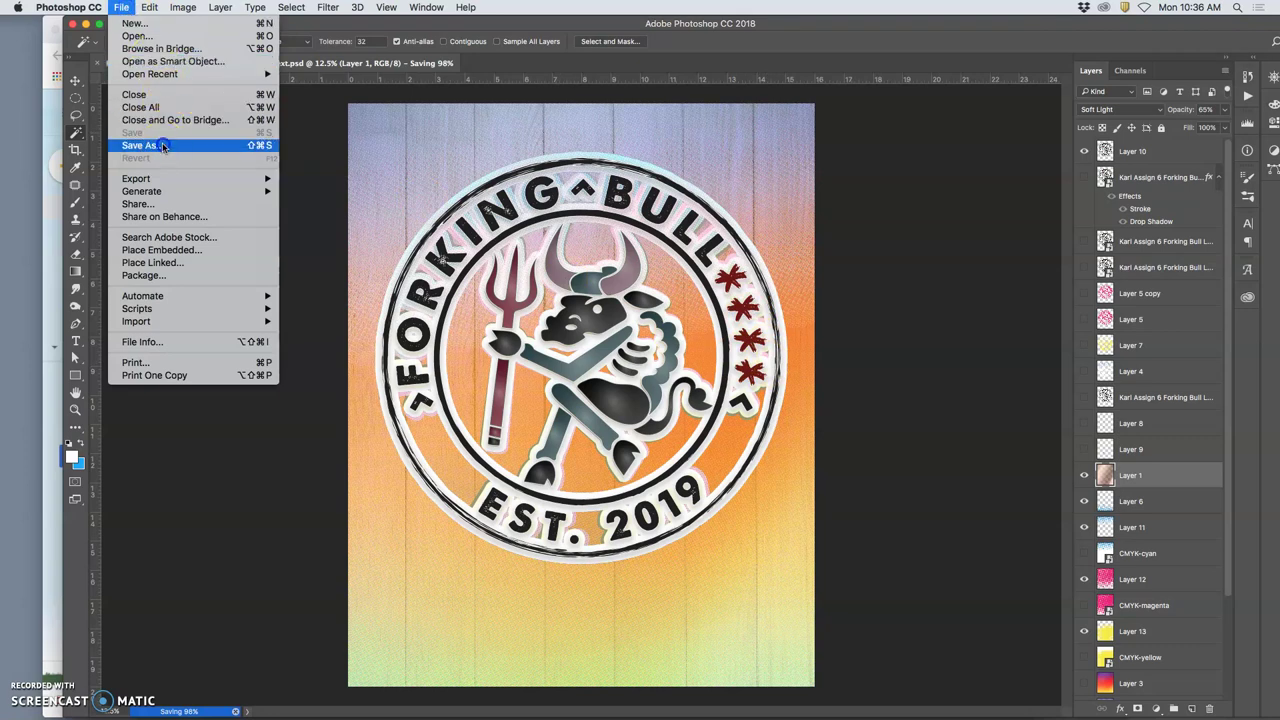
{"action": "left_click", "coordinate": [393, 175]}
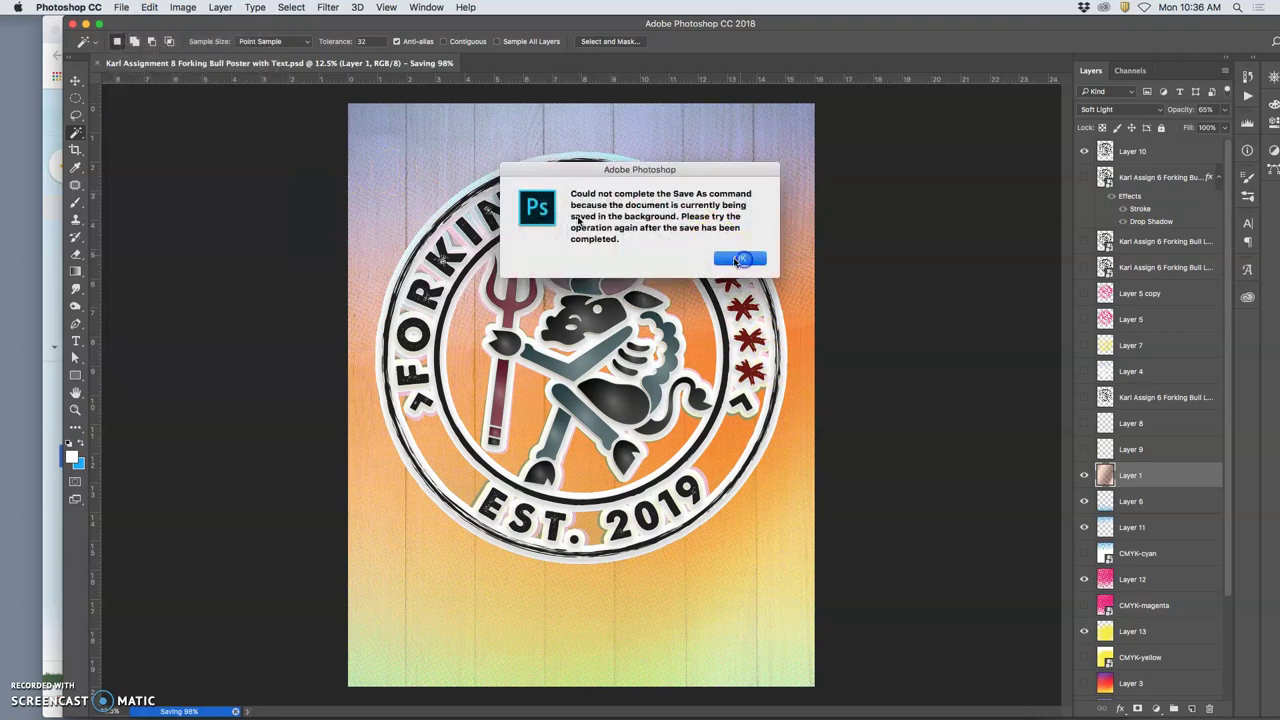
{"action": "left_click", "coordinate": [738, 260]}
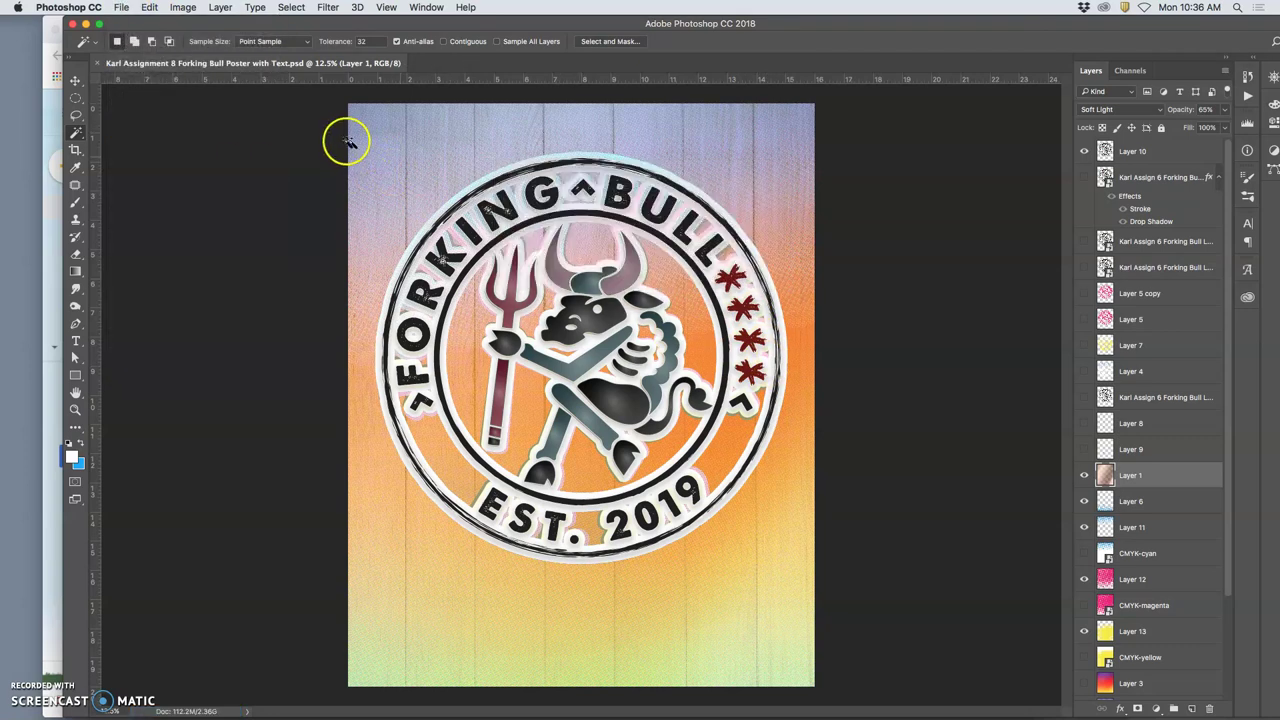
Save a JPEG copy of the poster to the Desktop at quality 2 (Low).
{"action": "left_click", "coordinate": [121, 8]}
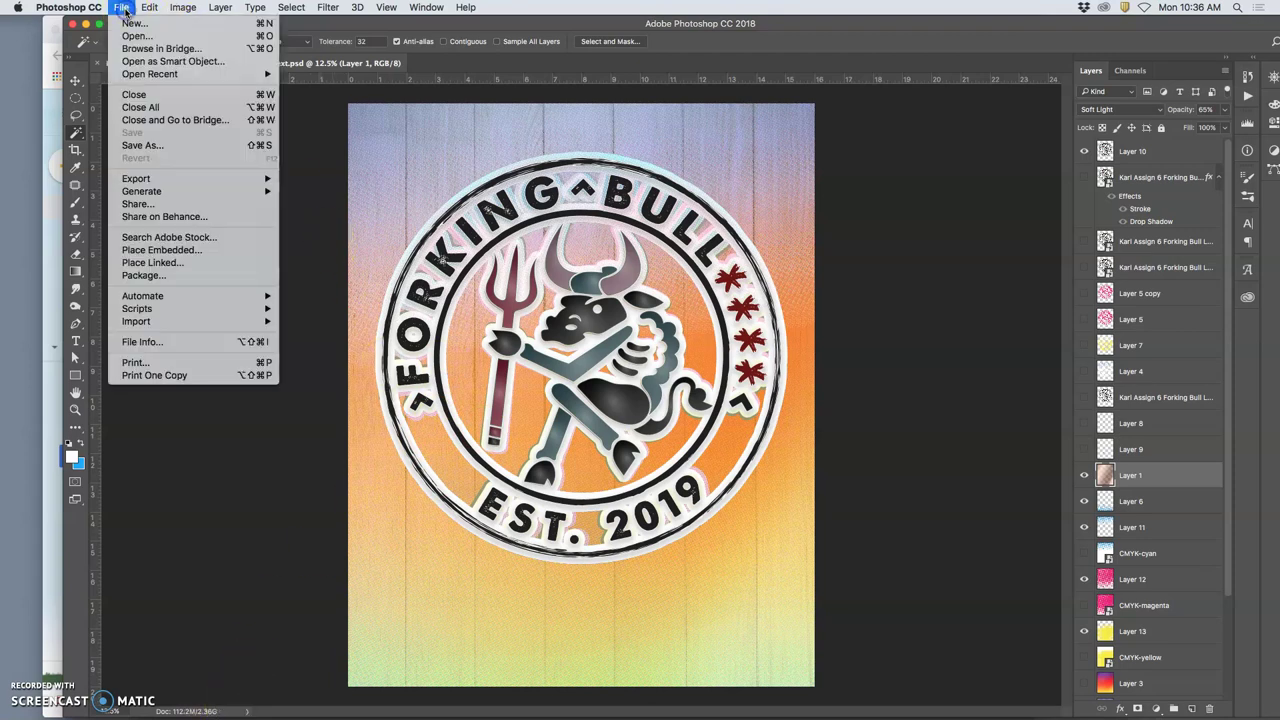
{"action": "left_click", "coordinate": [168, 146]}
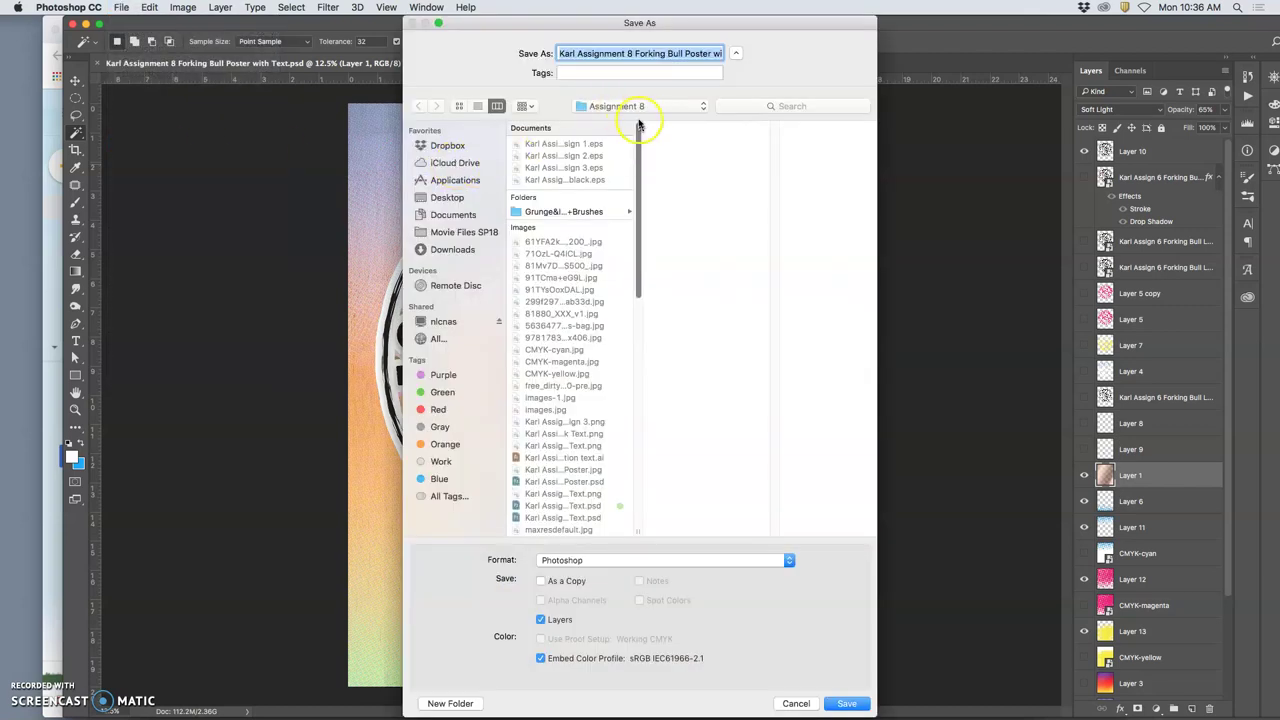
{"action": "left_click", "coordinate": [634, 107]}
{"action": "left_click", "coordinate": [677, 200]}
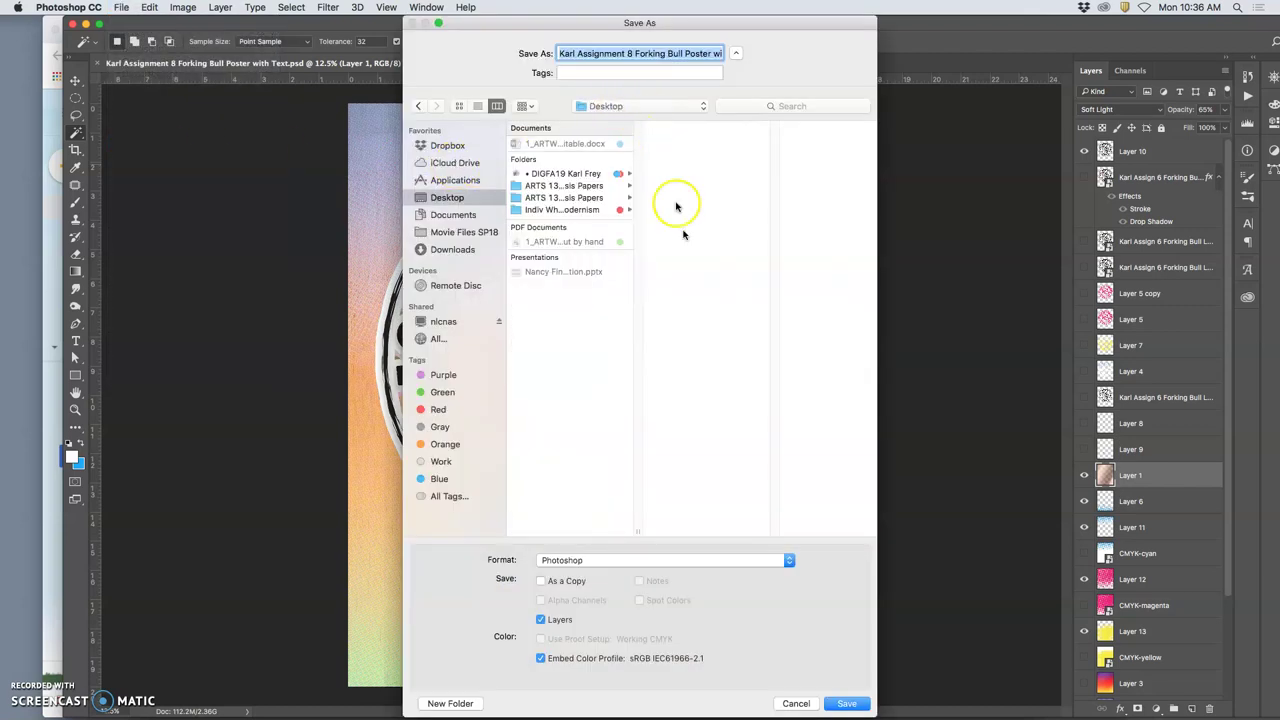
{"action": "left_click", "coordinate": [614, 562]}
{"action": "left_click", "coordinate": [605, 638]}
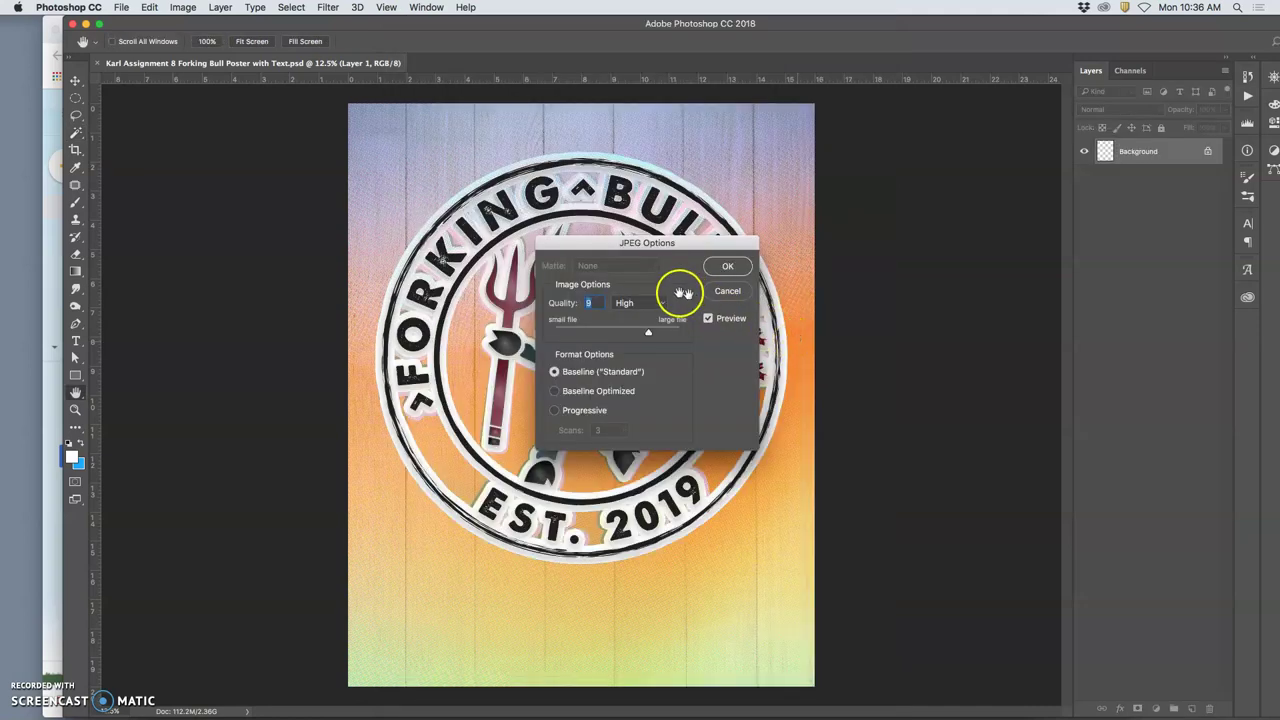
{"action": "mouse_move", "coordinate": [634, 330]}
{"action": "left_mouse_down"}
{"action": "mouse_move", "coordinate": [646, 331]}
{"action": "mouse_move", "coordinate": [630, 334]}
{"action": "left_mouse_up"}
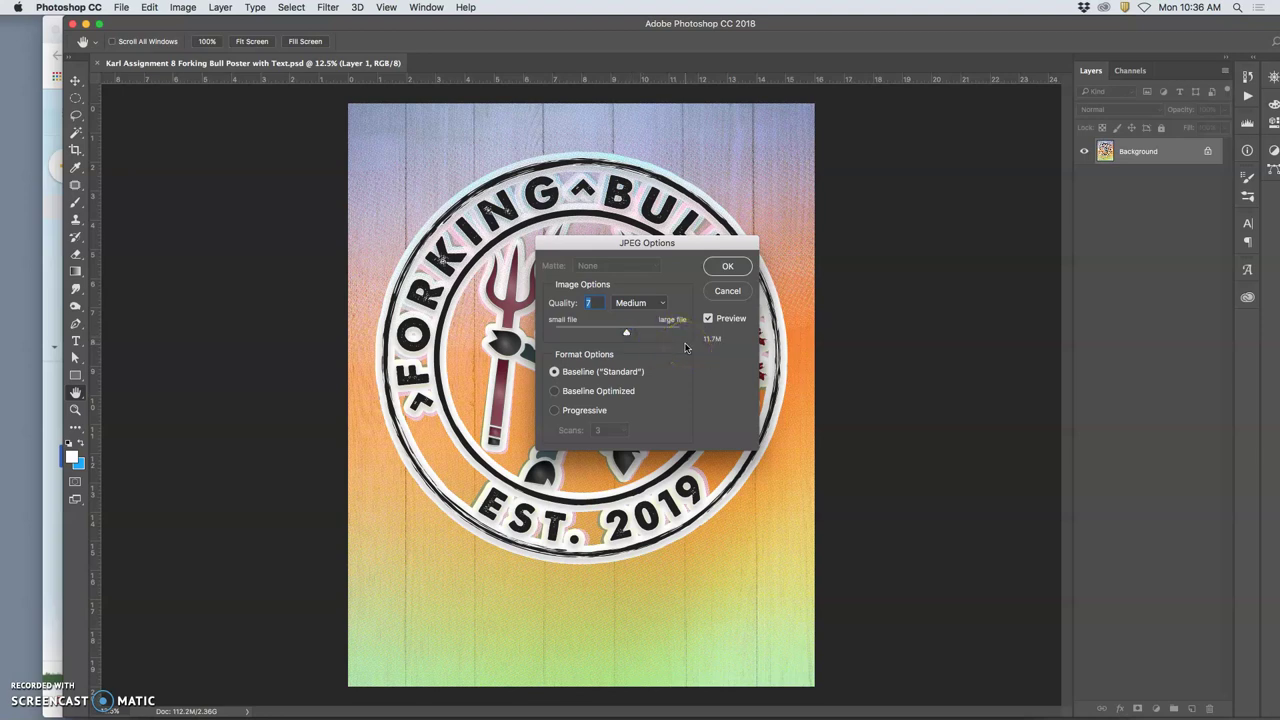
{"action": "left_click_drag", "start_coordinate": [627, 333], "coordinate": [614, 337]}
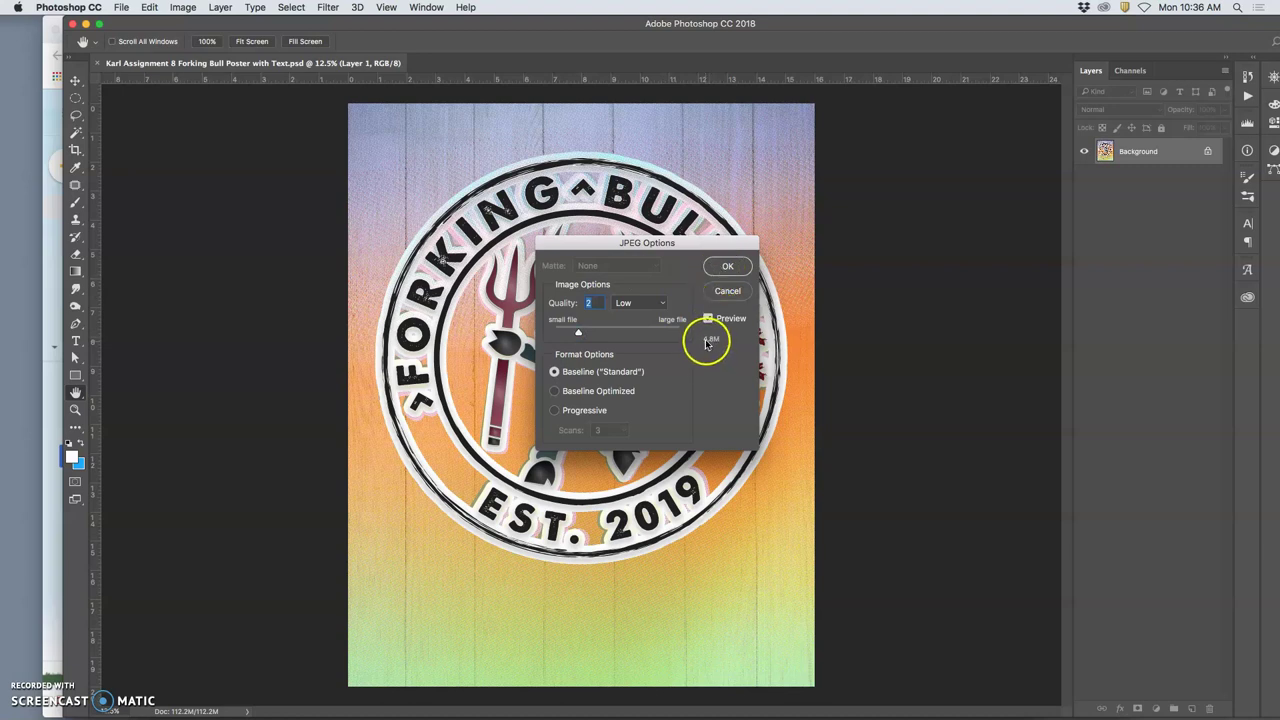
{"action": "left_click", "coordinate": [727, 266]}
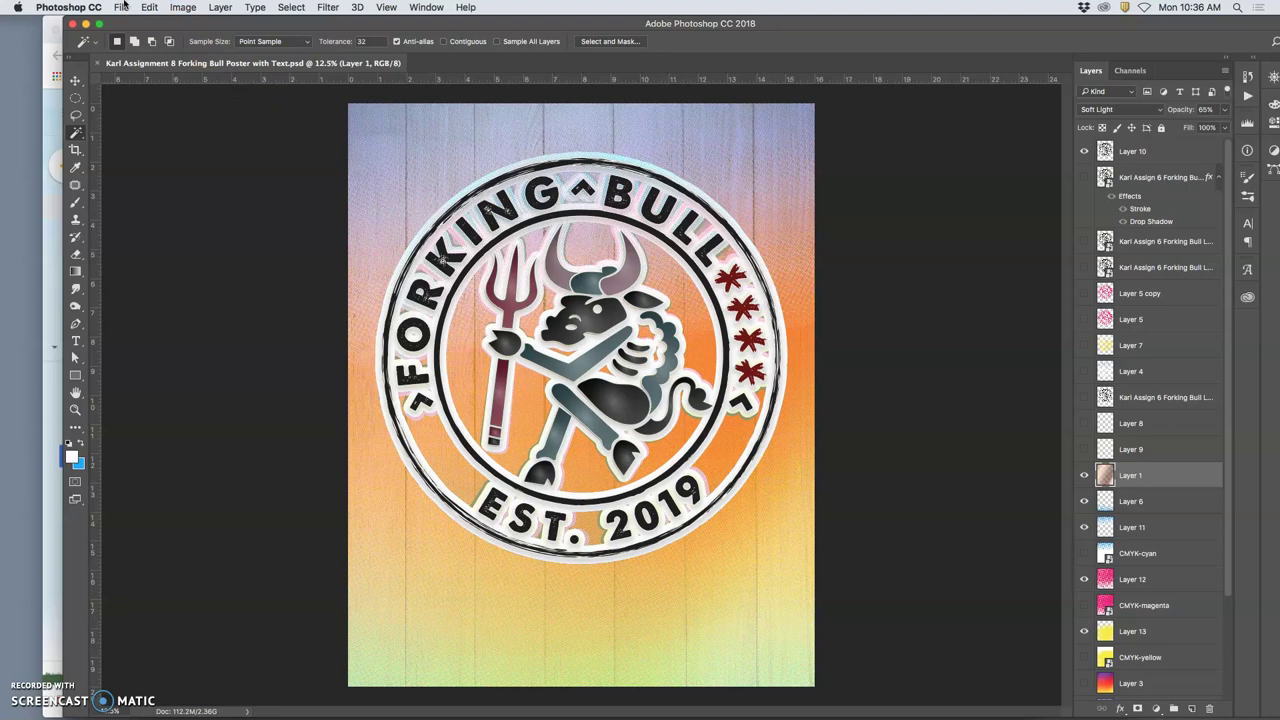
Cancel Save As and flatten the poster, discarding the hidden layers.
{"action": "left_click", "coordinate": [121, 7]}
{"action": "left_click", "coordinate": [151, 147]}
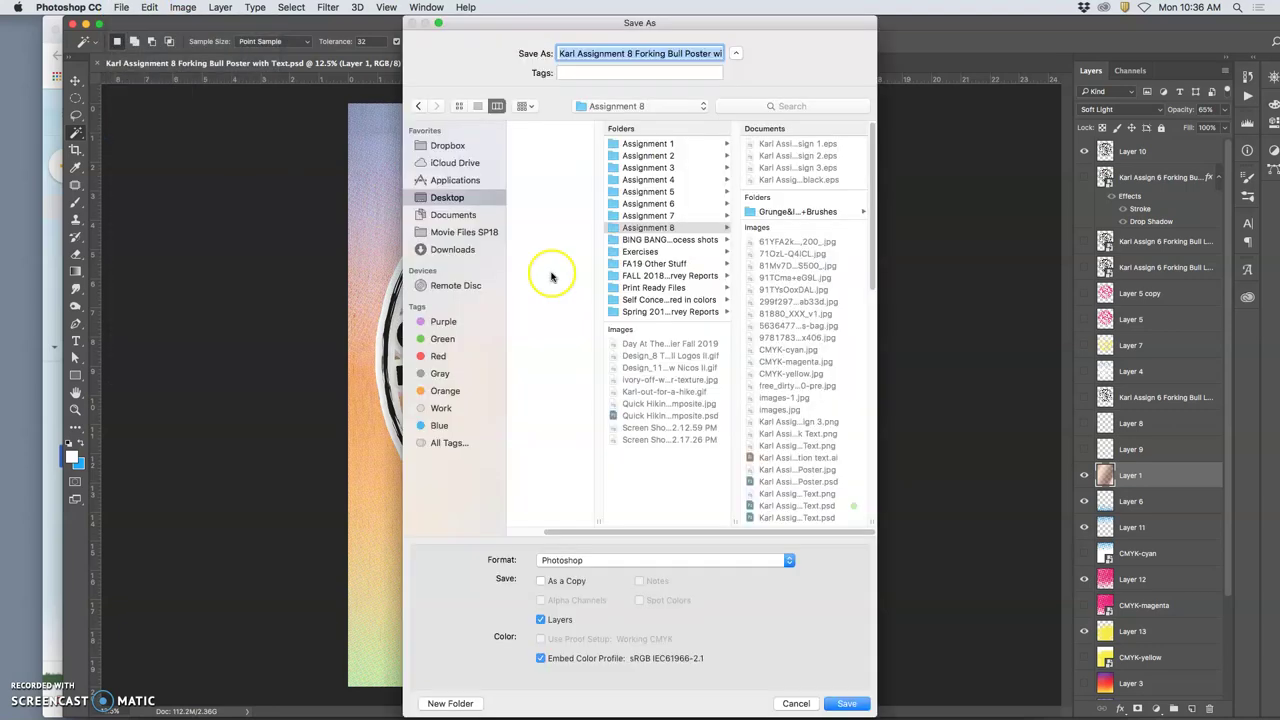
{"action": "left_click", "coordinate": [795, 704]}
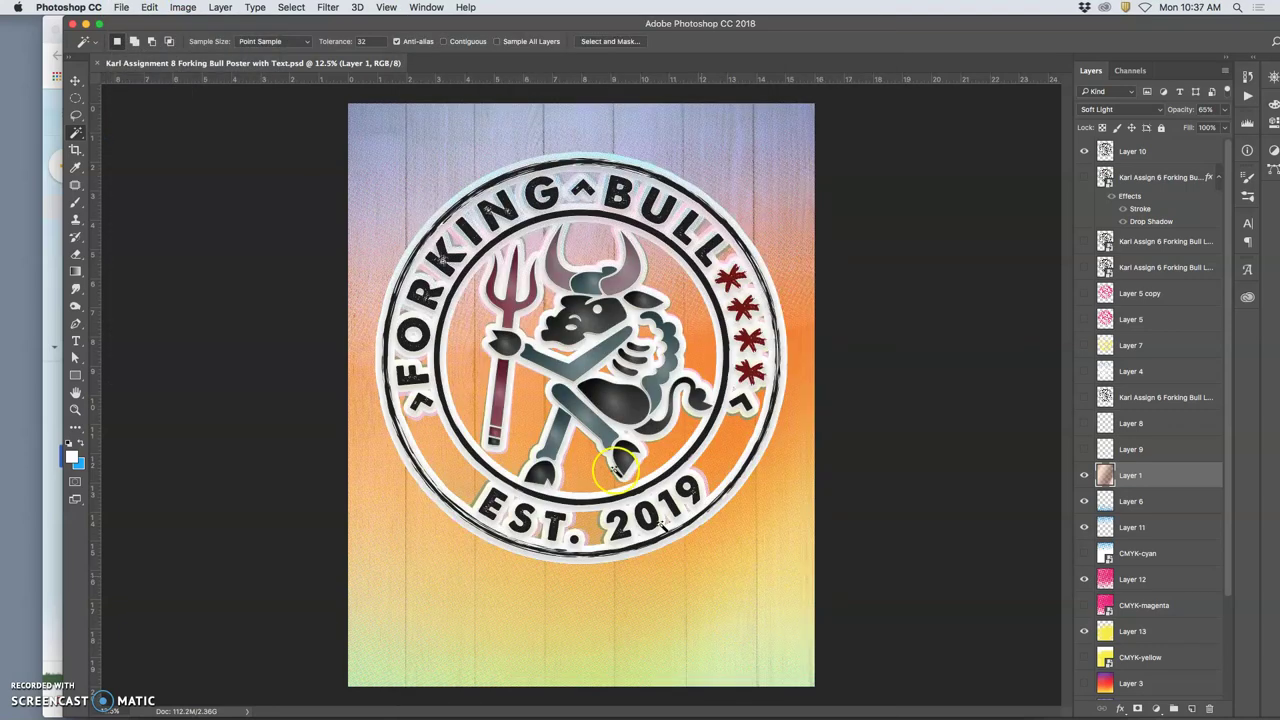
{"action": "left_click", "coordinate": [226, 7]}
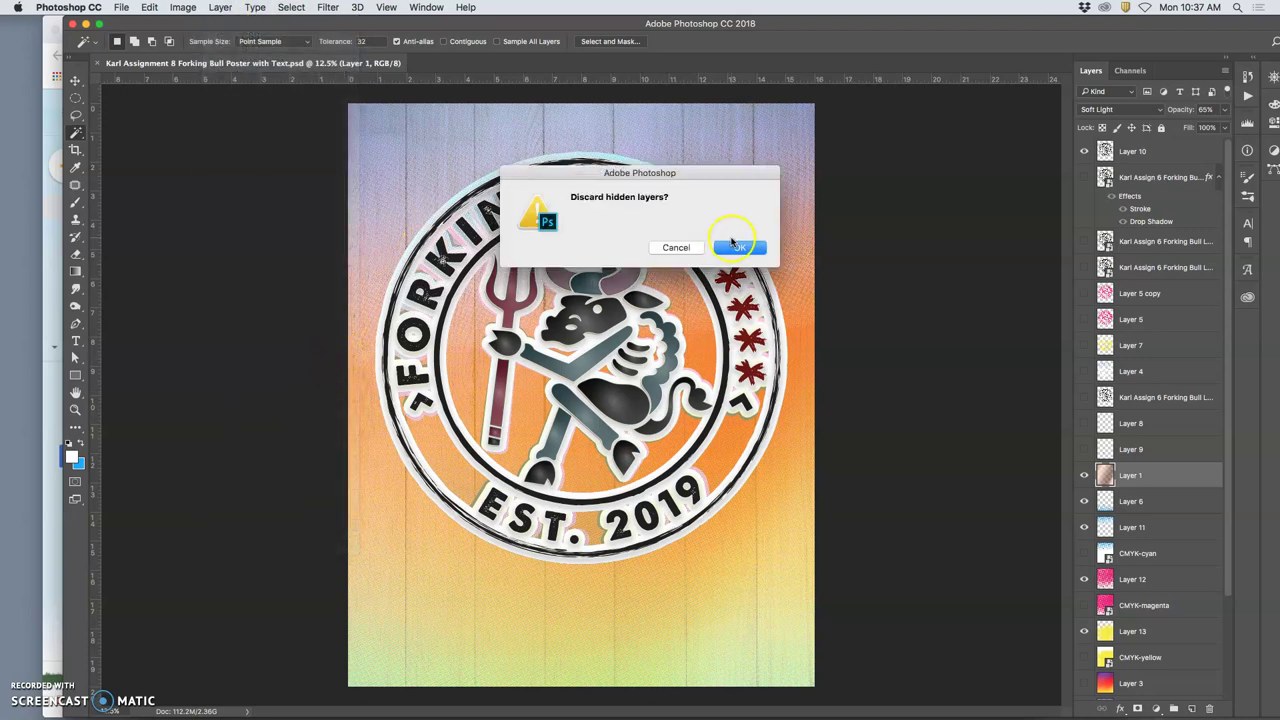
{"action": "left_click", "coordinate": [738, 247]}
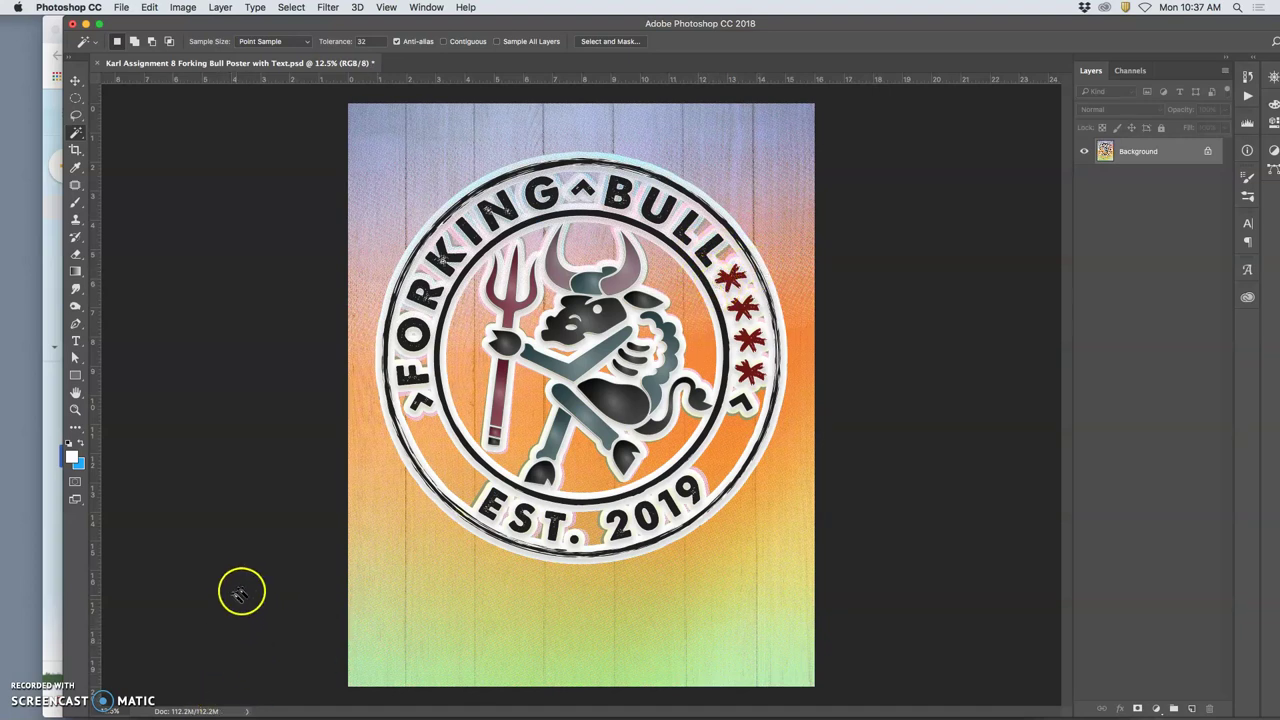
Enlarge the canvas to 17 × 22 inches and view the whole canvas.
{"action": "left_click", "coordinate": [182, 8]}
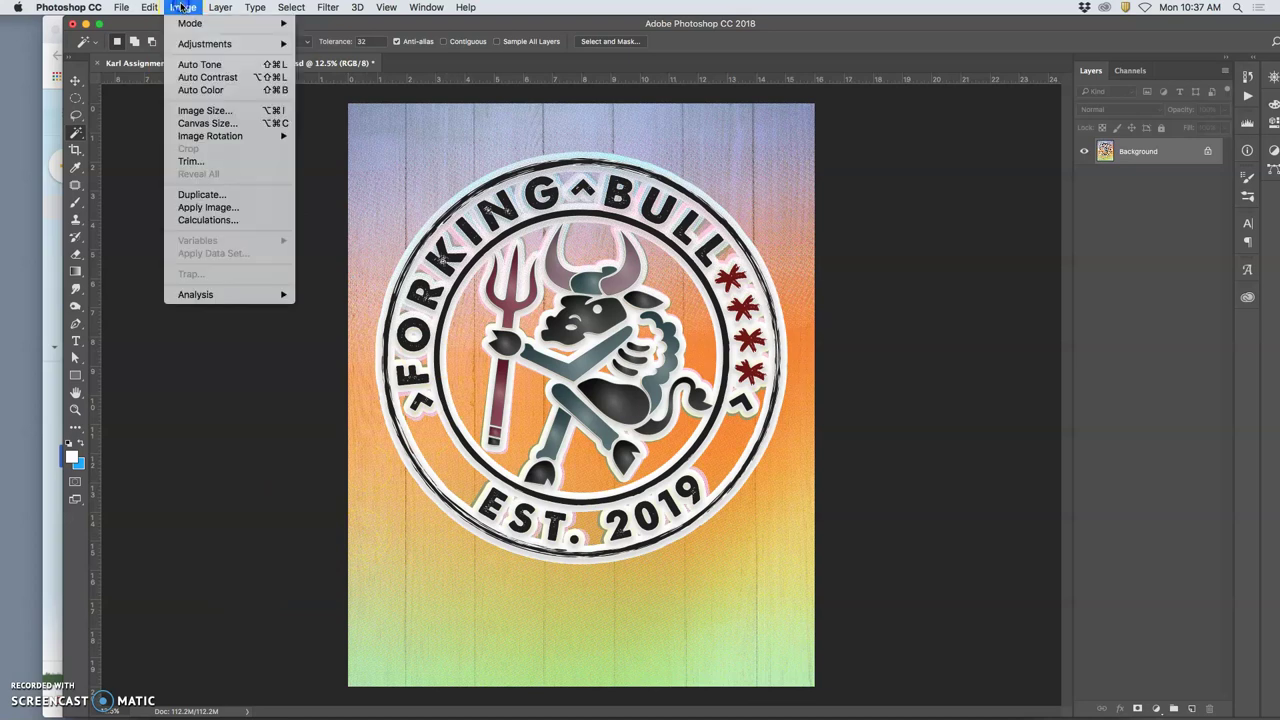
{"action": "left_click", "coordinate": [216, 124]}
{"action": "left_click", "coordinate": [600, 320]}
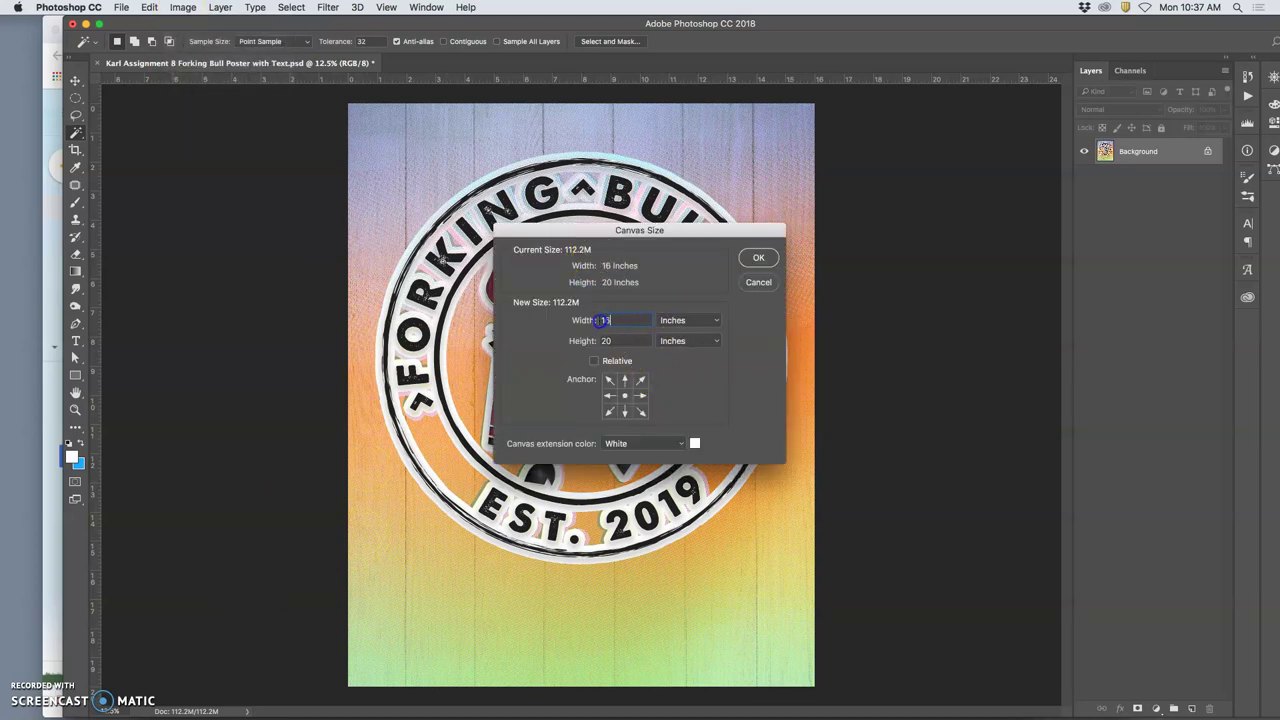
{"action": "type", "text": "17"}
{"action": "left_click", "coordinate": [626, 340]}
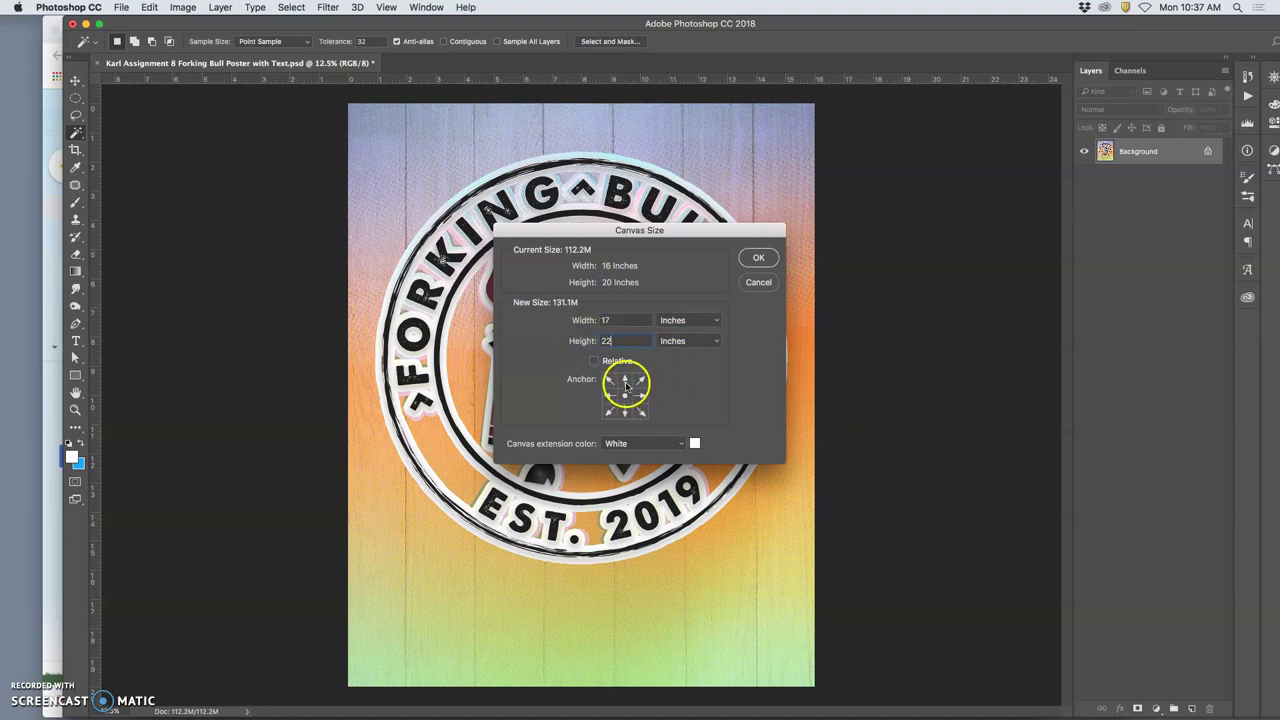
{"action": "left_click", "coordinate": [755, 261]}
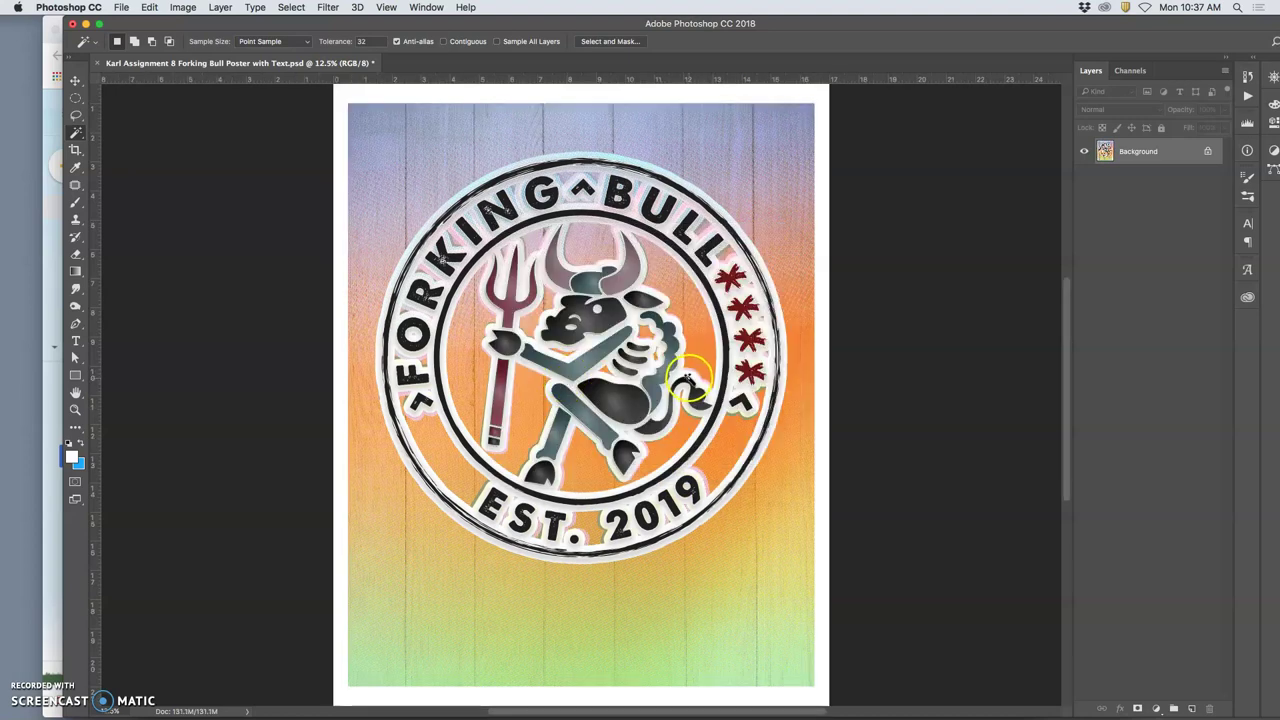
{"action": "key", "text": "super+minus"}
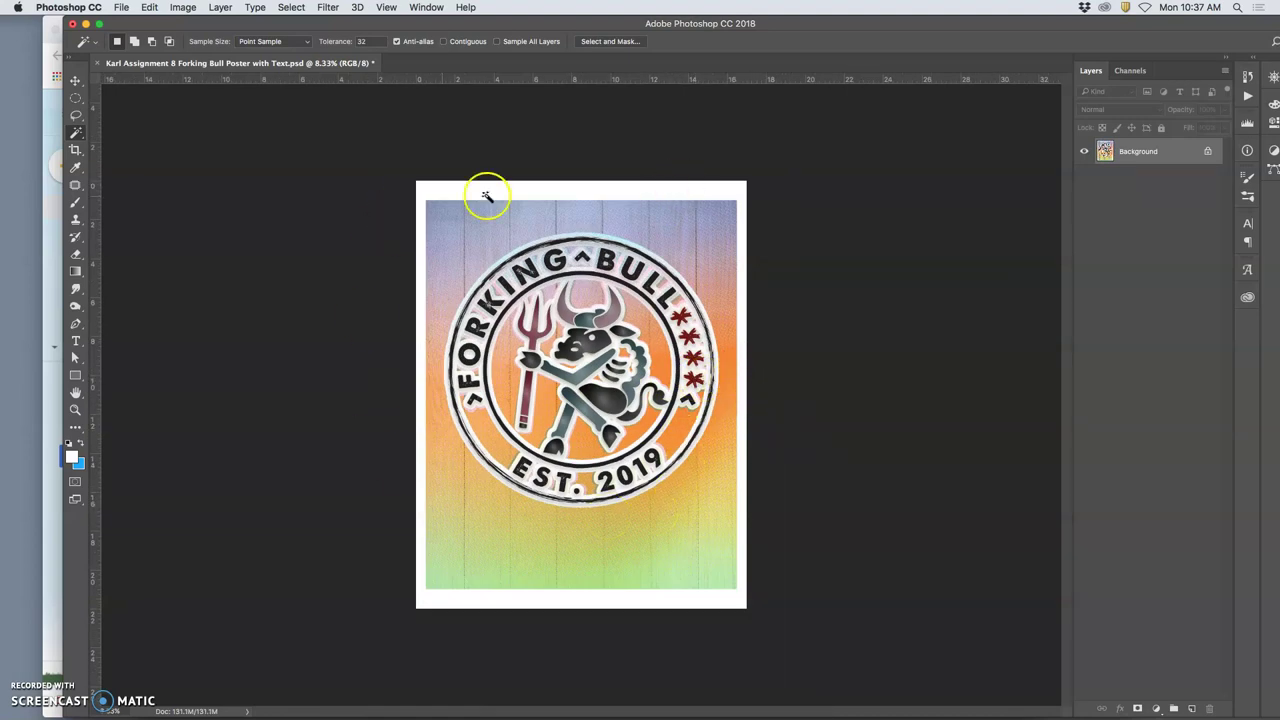
Save the flattened poster as a TIFF with LZW compression.
{"action": "left_click", "coordinate": [121, 7]}
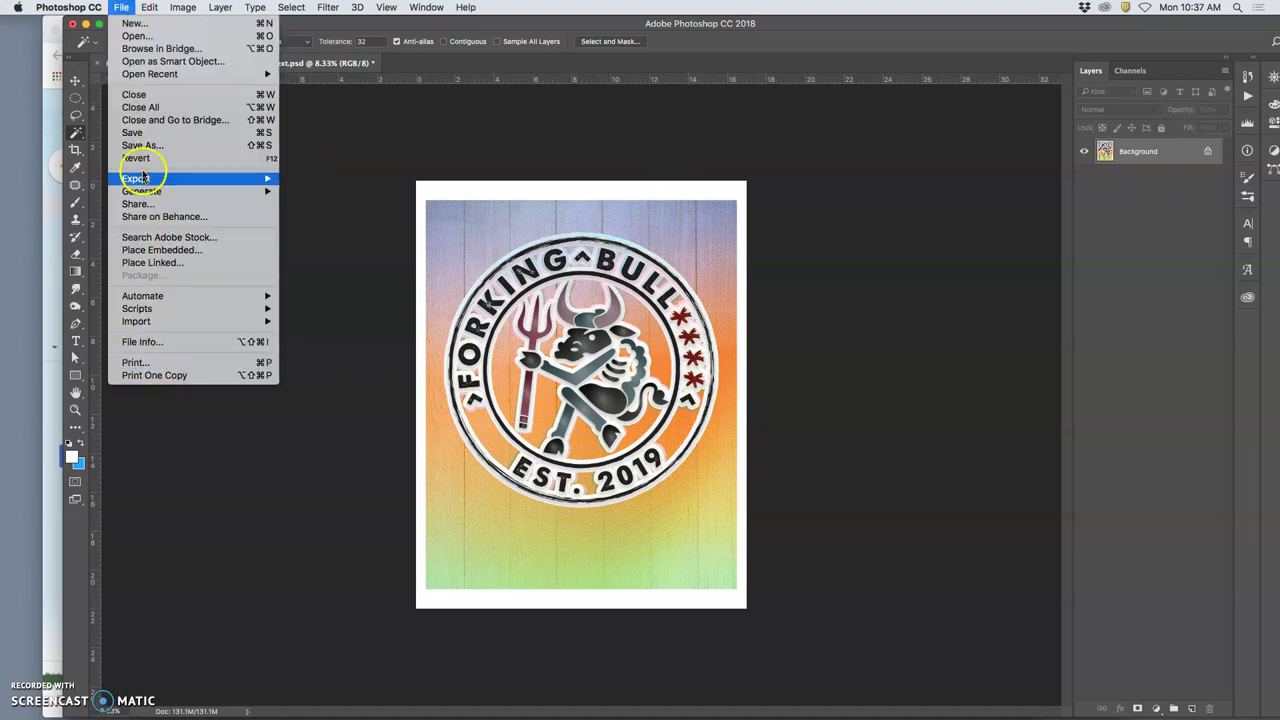
{"action": "left_click", "coordinate": [565, 218]}
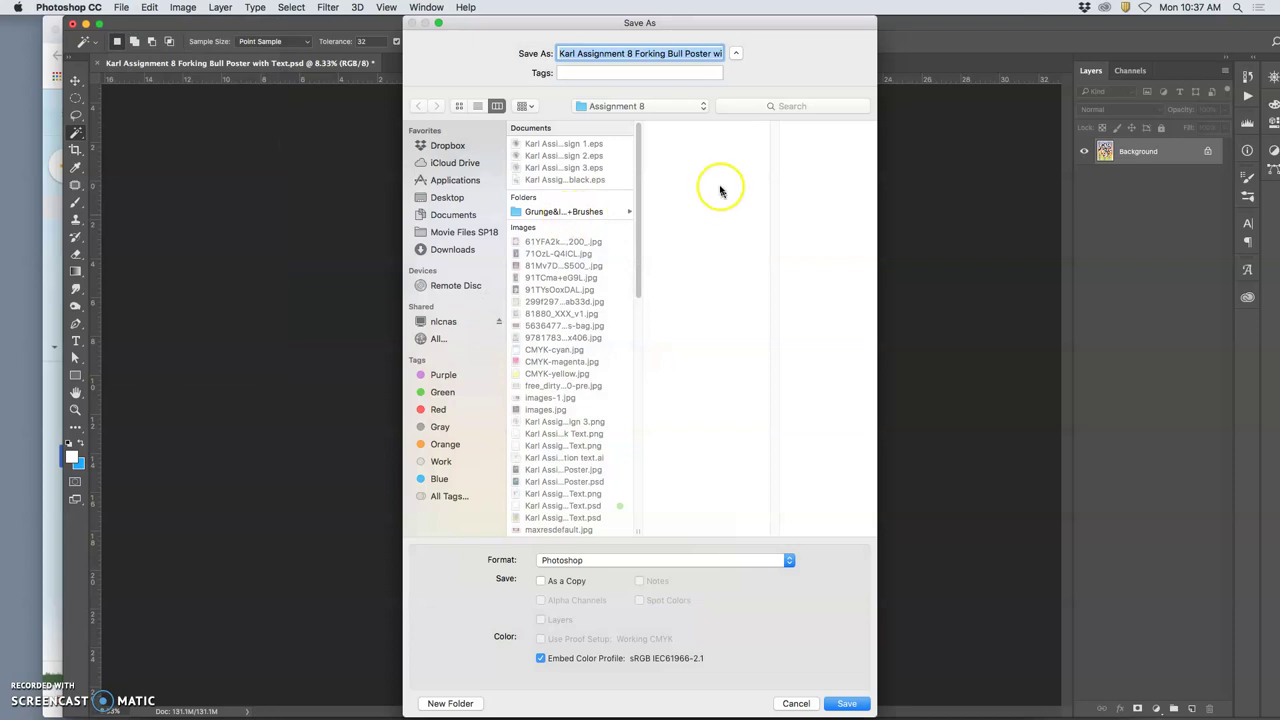
{"action": "left_click", "coordinate": [610, 560]}
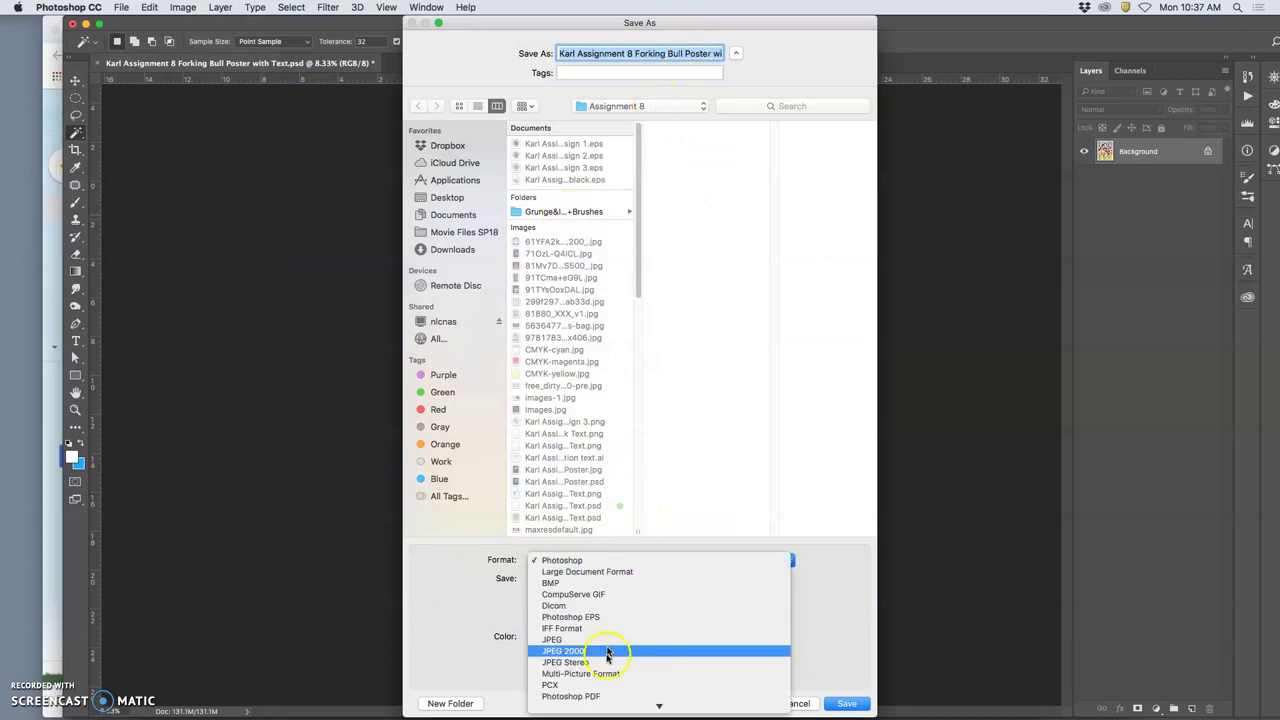
{"action": "left_click", "coordinate": [602, 686]}
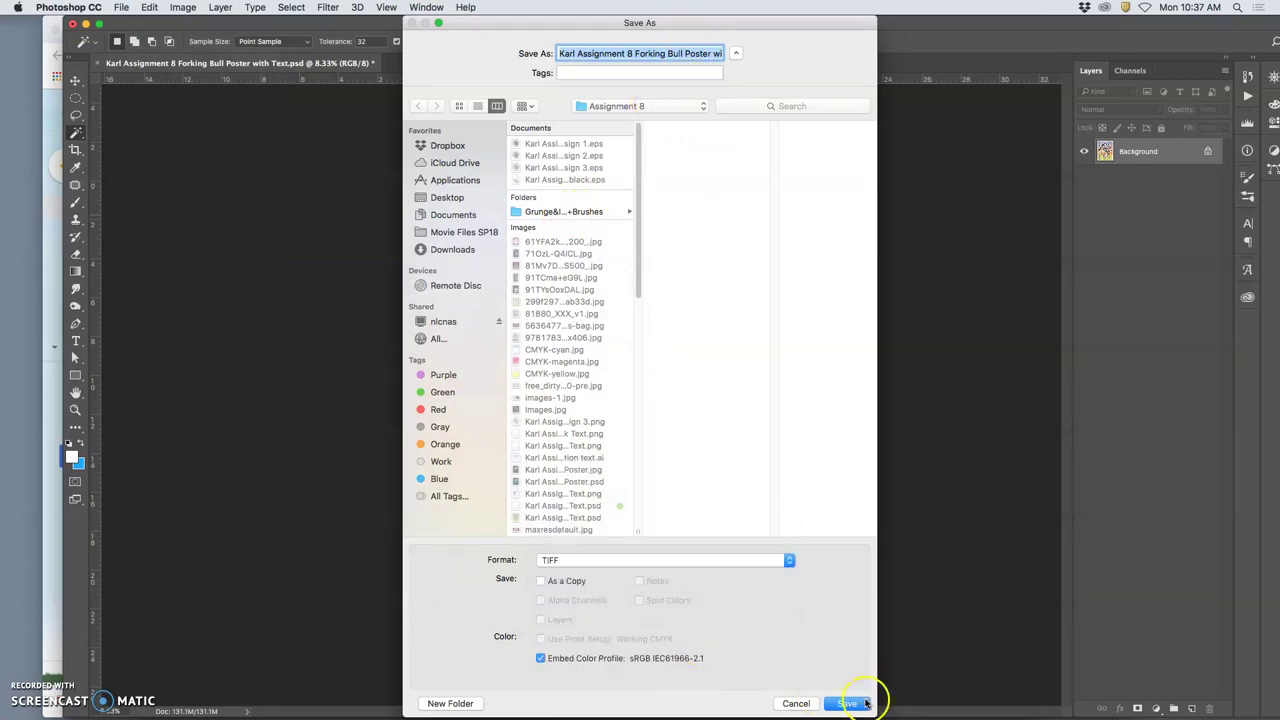
{"action": "left_click", "coordinate": [848, 703]}
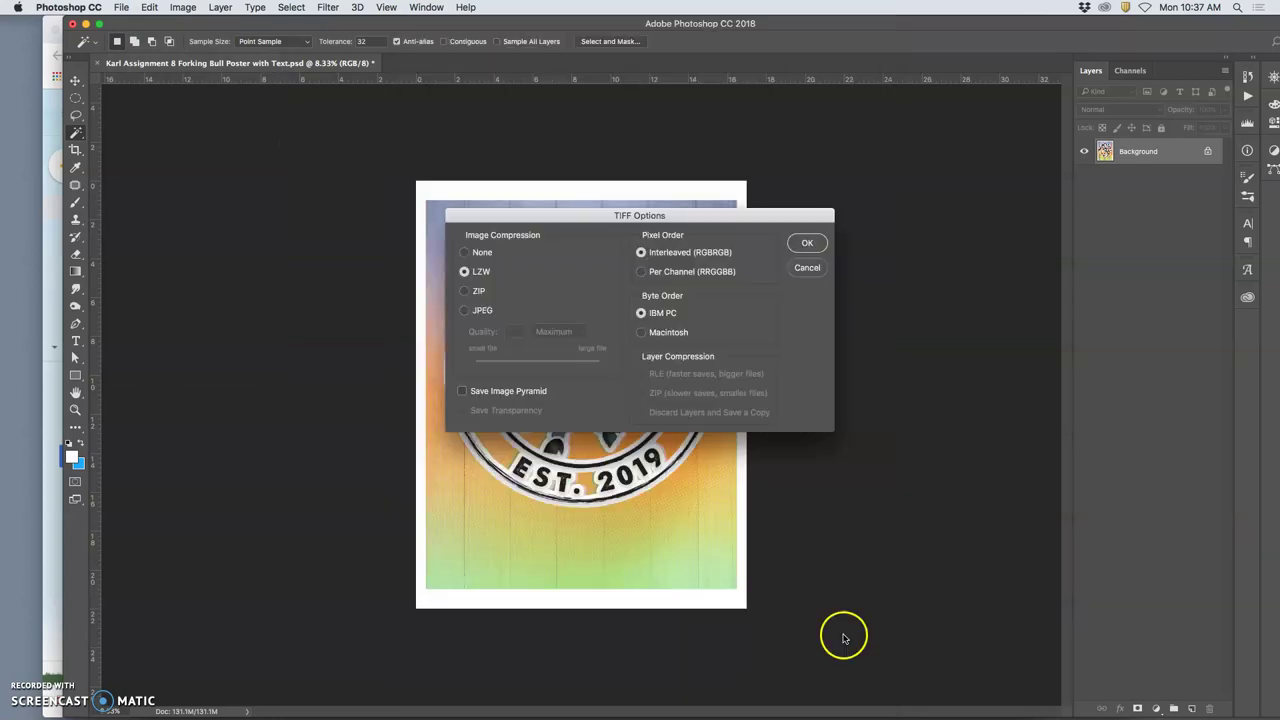
{"action": "left_click", "coordinate": [803, 244]}
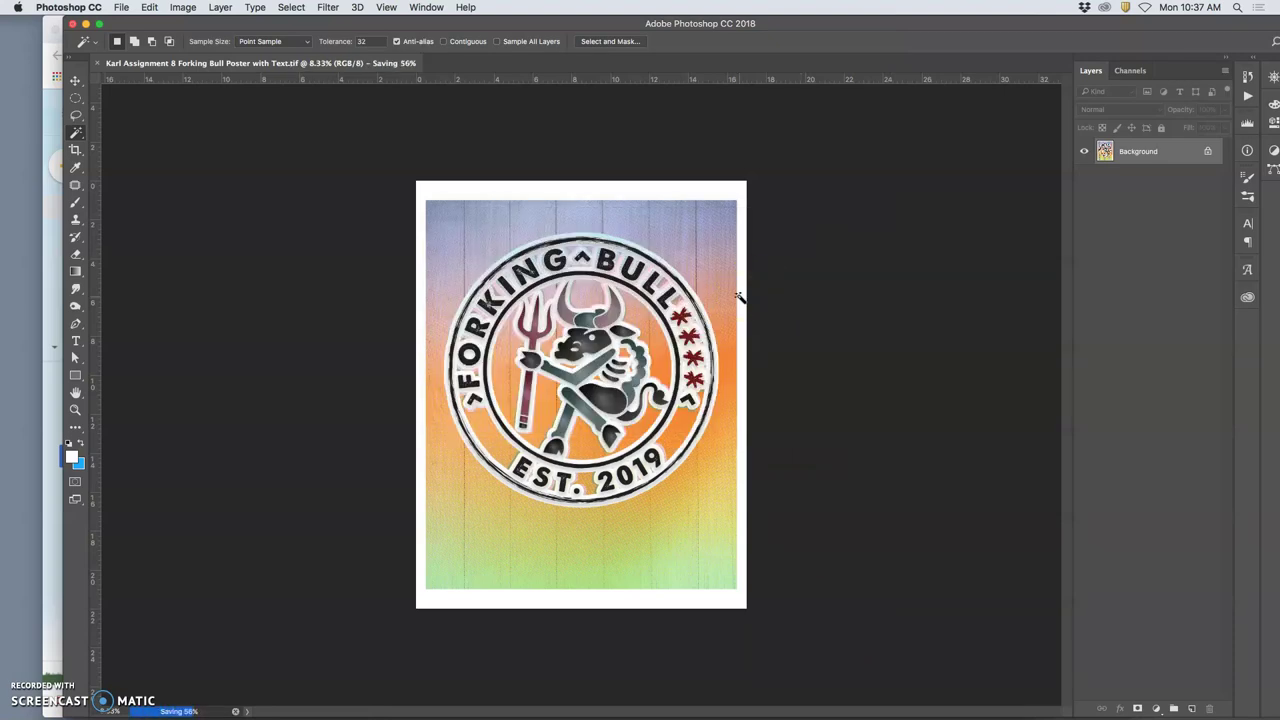
Move the exported JPG icon to the top of the desktop.
{"action": "key", "text": "F11"}
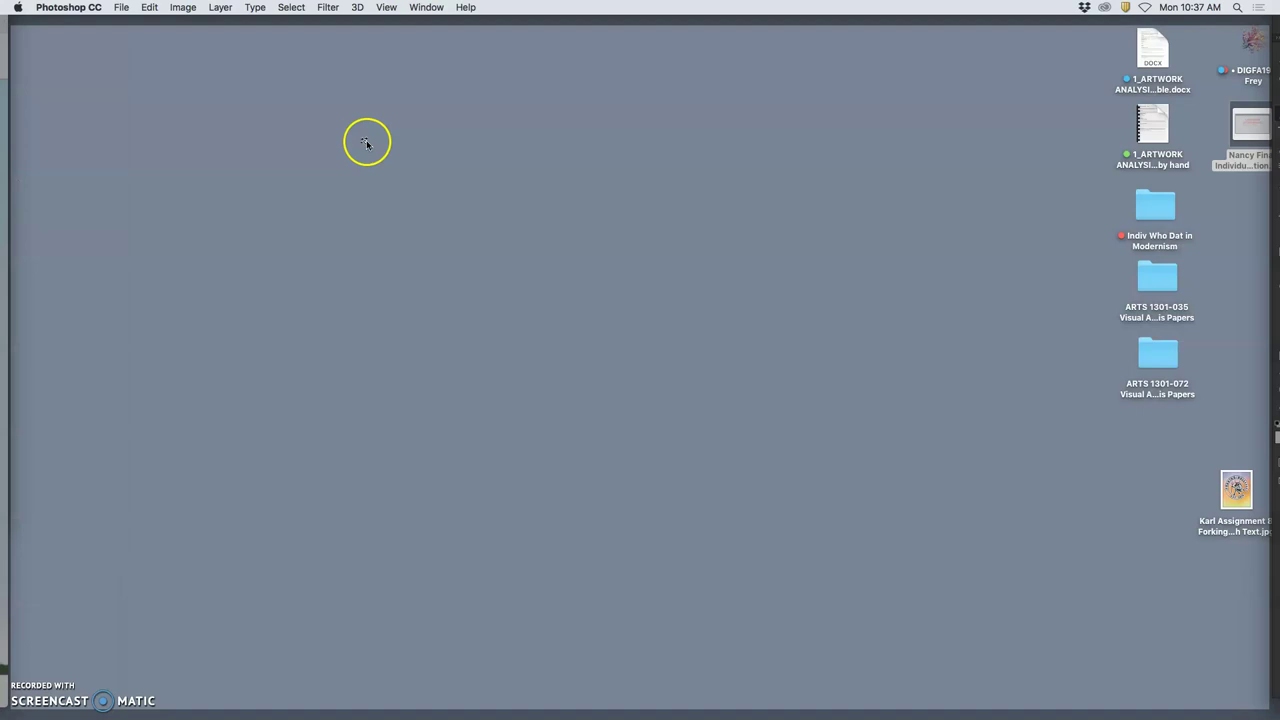
{"action": "left_click_drag", "start_coordinate": [1232, 486], "coordinate": [1055, 60]}
{"action": "key", "text": "F11"}
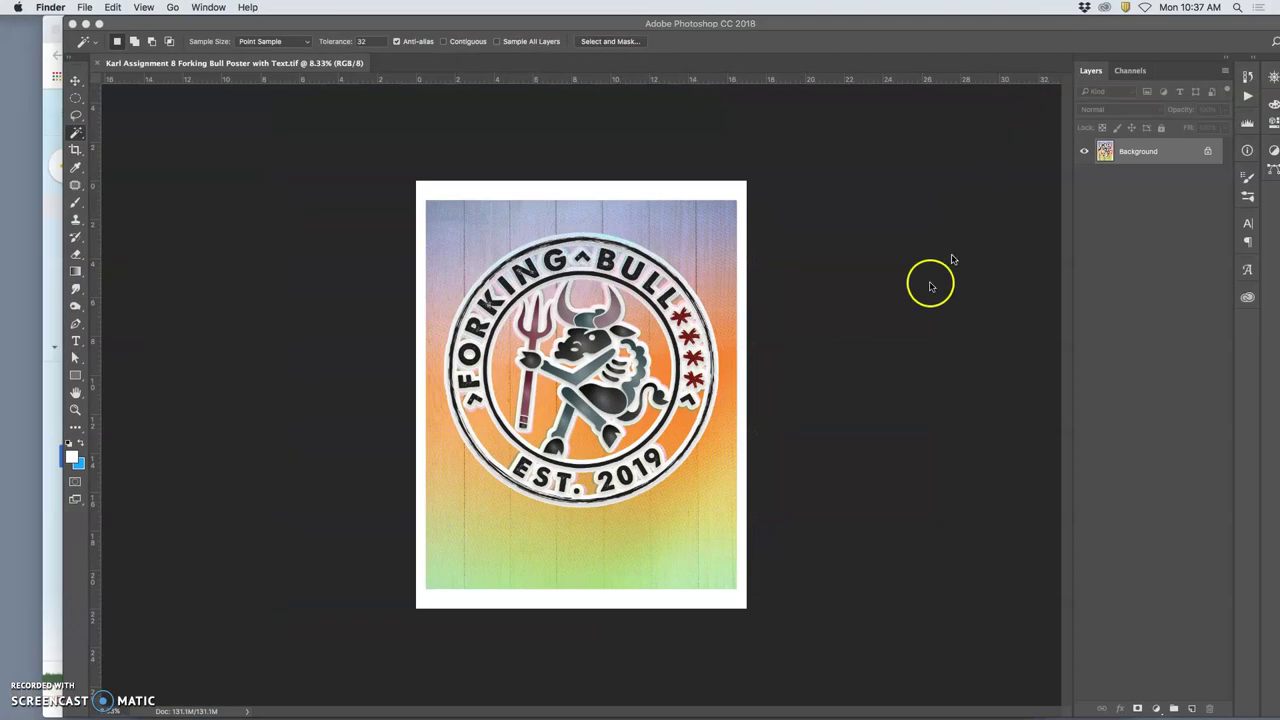
Close the Forking Bull poster document and lower the Photoshop window.
{"action": "left_click", "coordinate": [99, 66]}
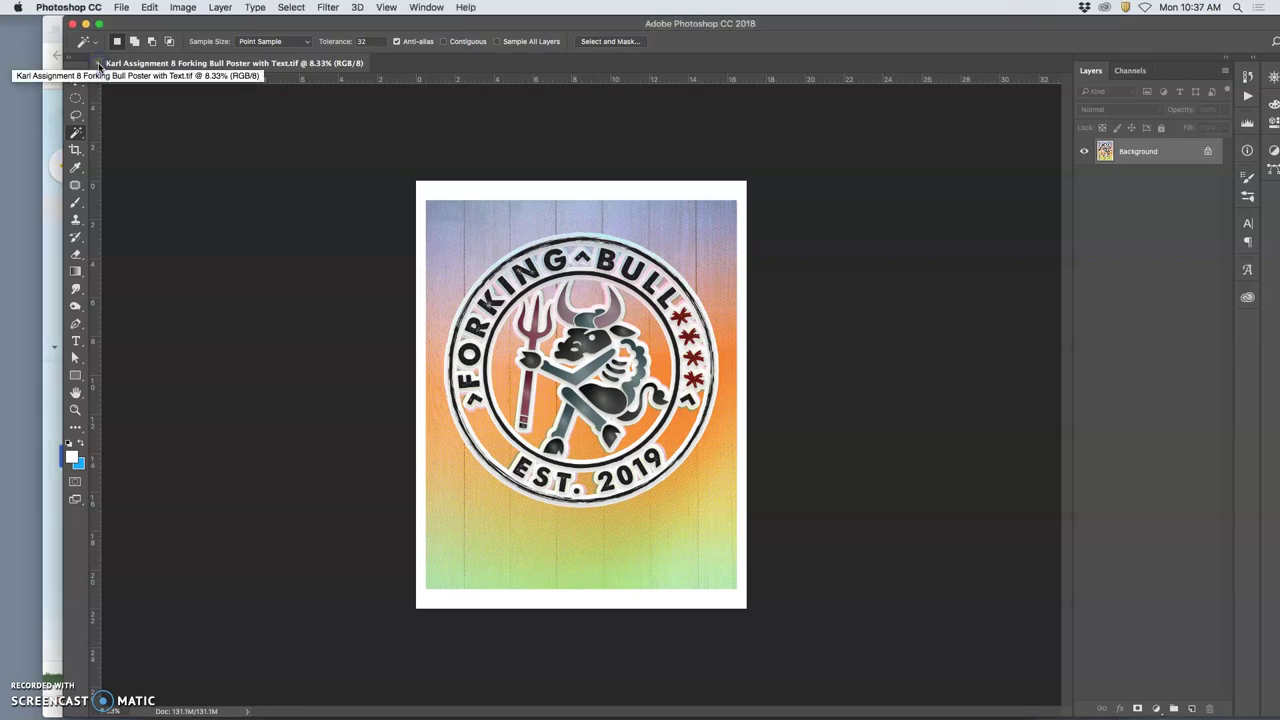
{"action": "left_click", "coordinate": [99, 63]}
{"action": "left_click_drag", "start_coordinate": [183, 23], "coordinate": [228, 588]}
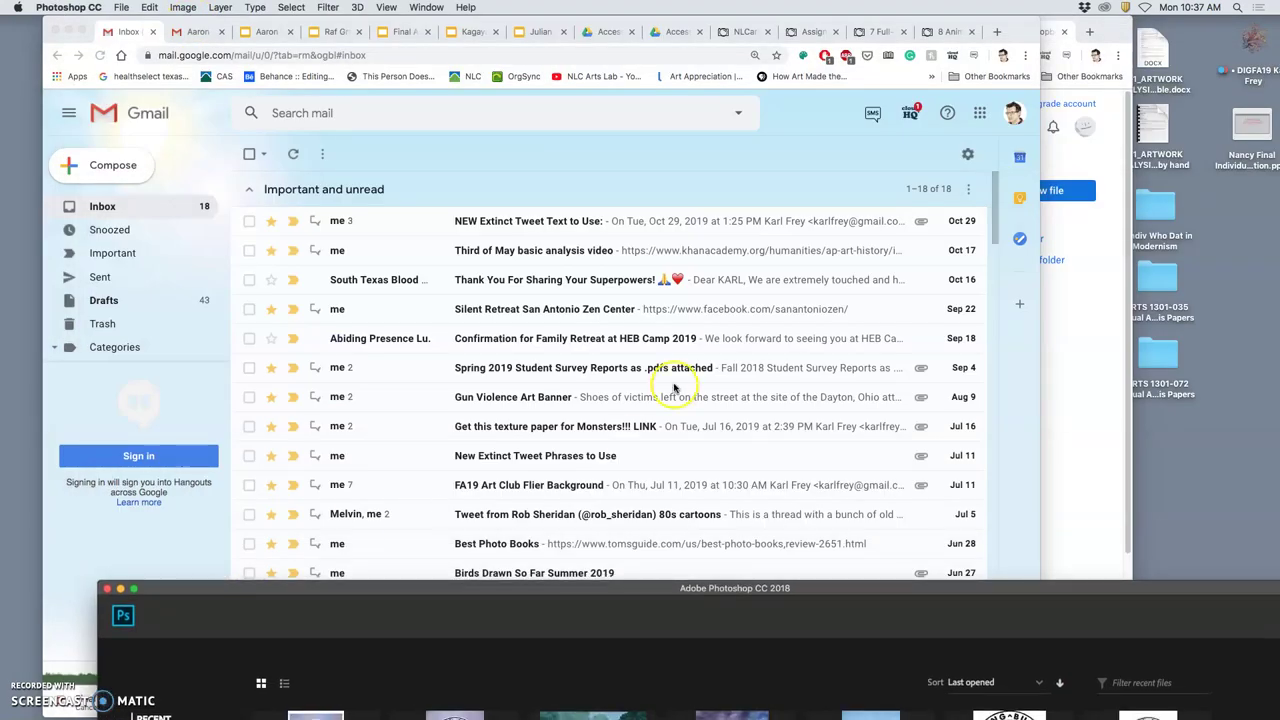
Open the course folder from the desktop and bring up the main Photobucket library.
{"action": "left_click", "coordinate": [1255, 43]}
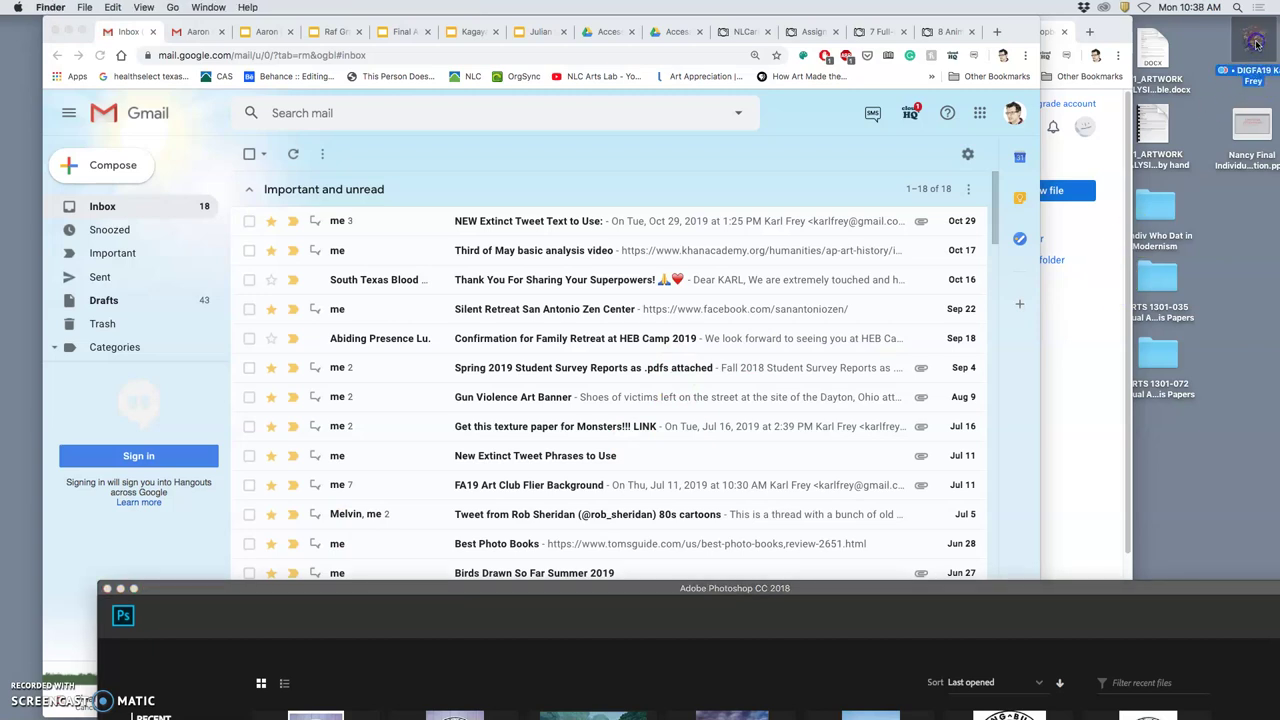
{"action": "key", "text": "super+o"}
{"action": "left_click", "coordinate": [948, 31]}
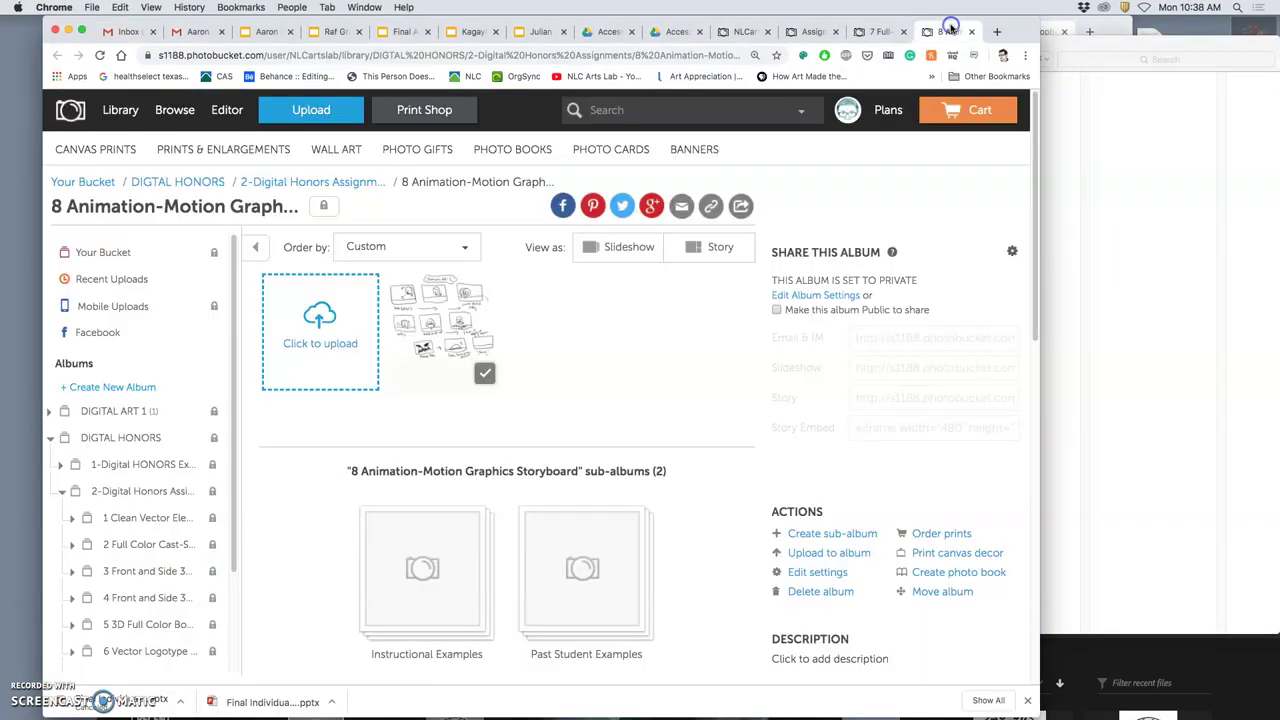
{"action": "left_click", "coordinate": [803, 31]}
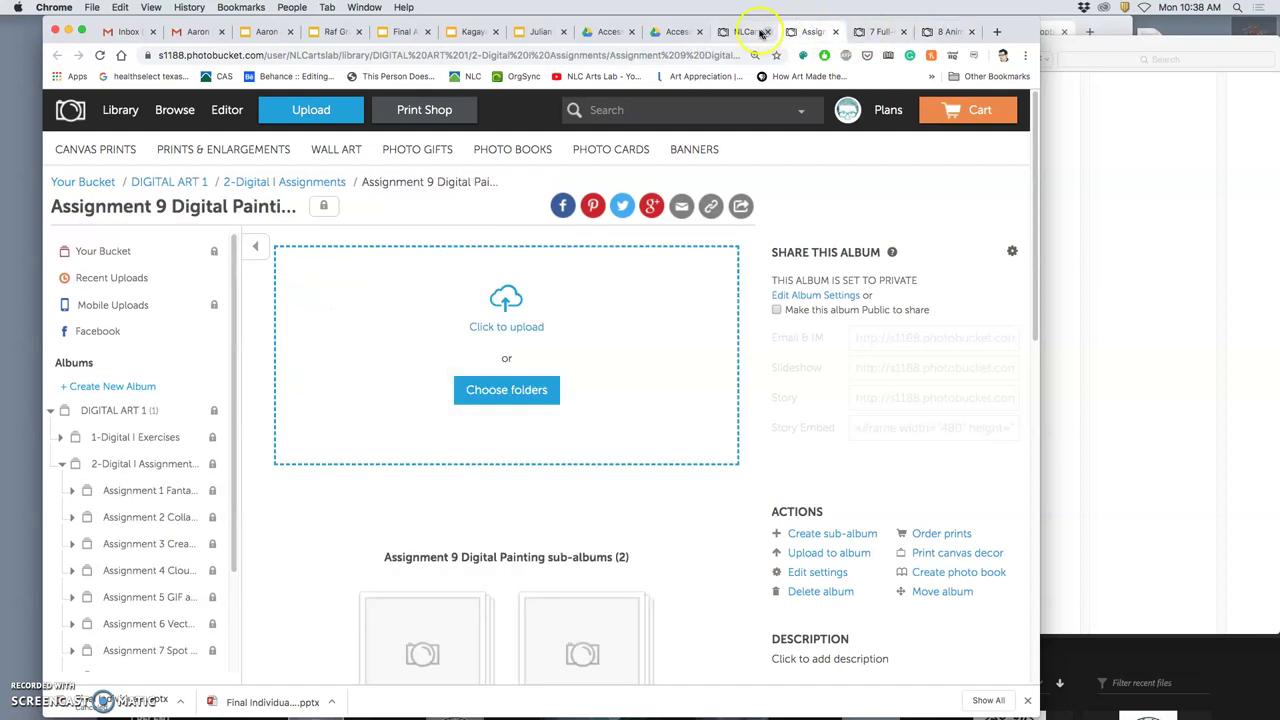
{"action": "left_click", "coordinate": [745, 31]}
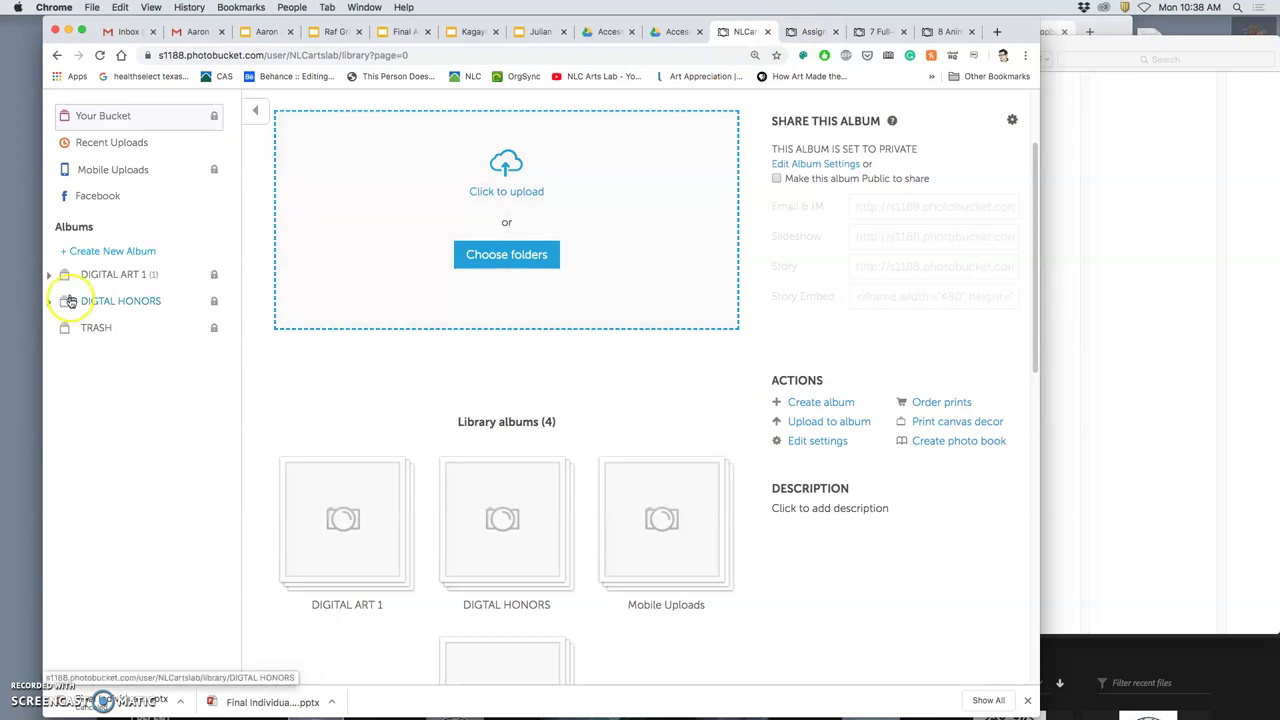
Open DIGITAL ART 1 > 2-Digital I Assignments > Assignment 8 > Instructional Examples.
{"action": "left_click", "coordinate": [51, 275]}
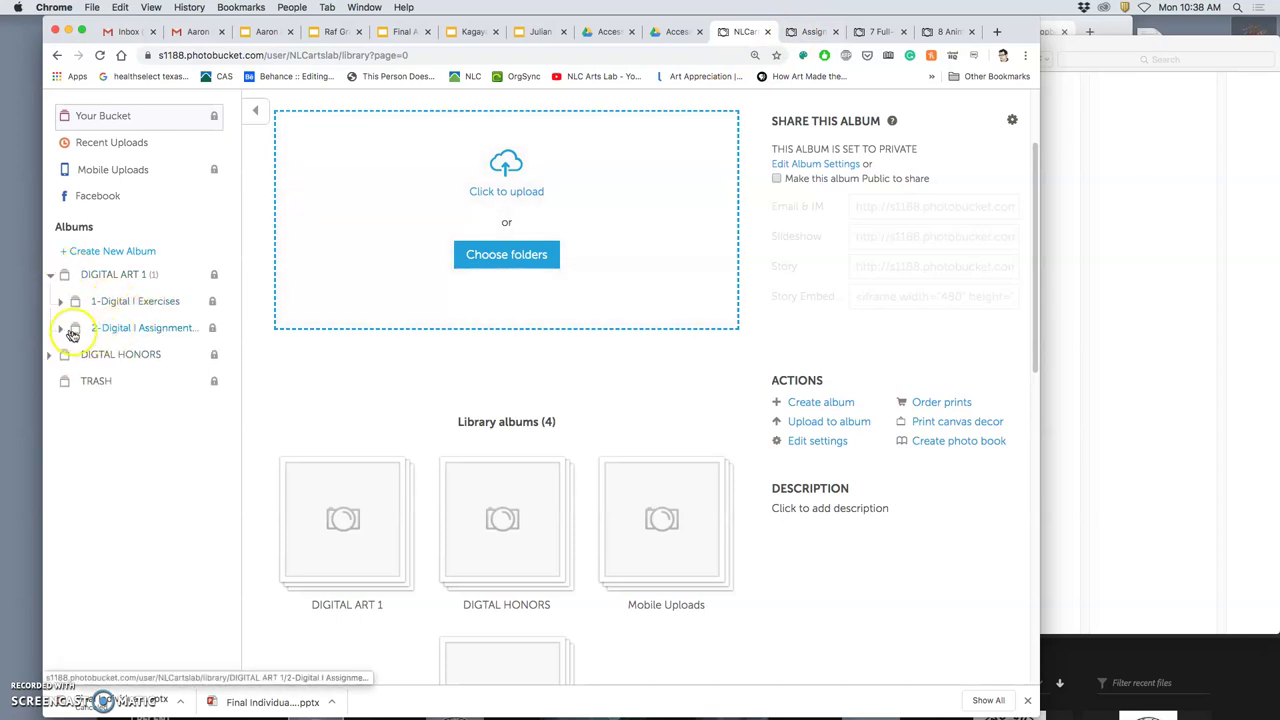
{"action": "left_click", "coordinate": [61, 327]}
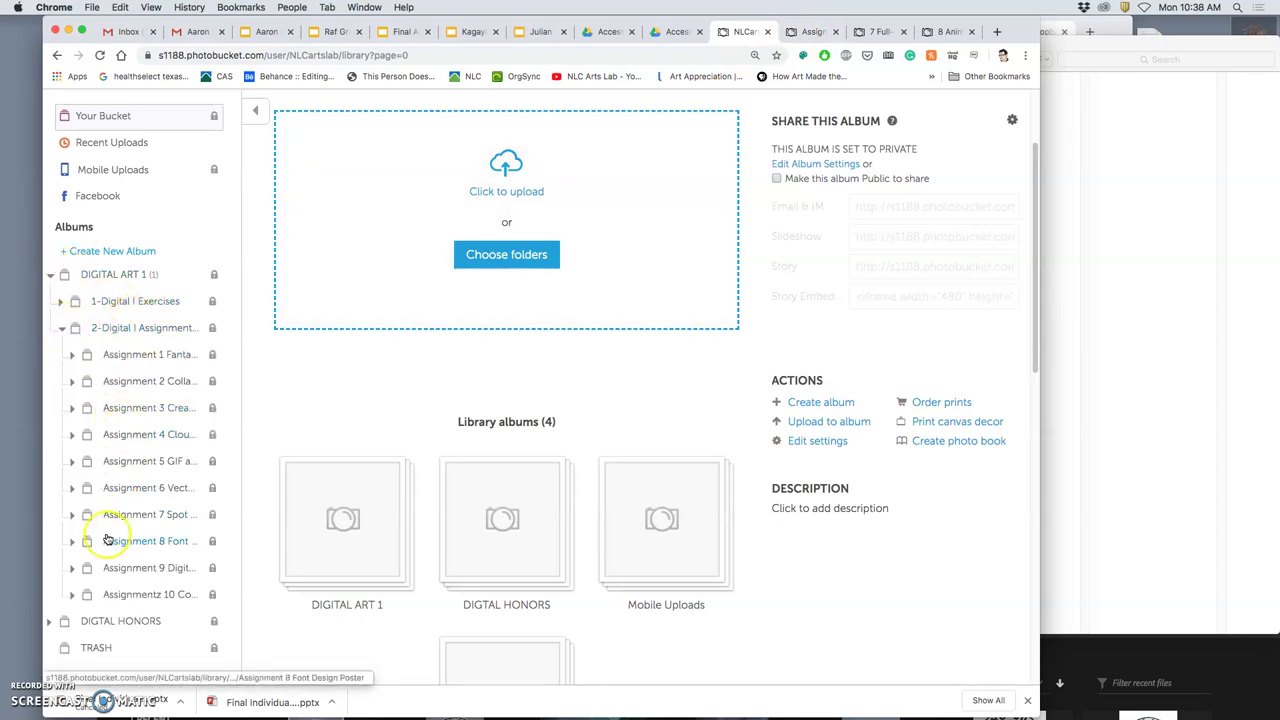
{"action": "left_click", "coordinate": [114, 540]}
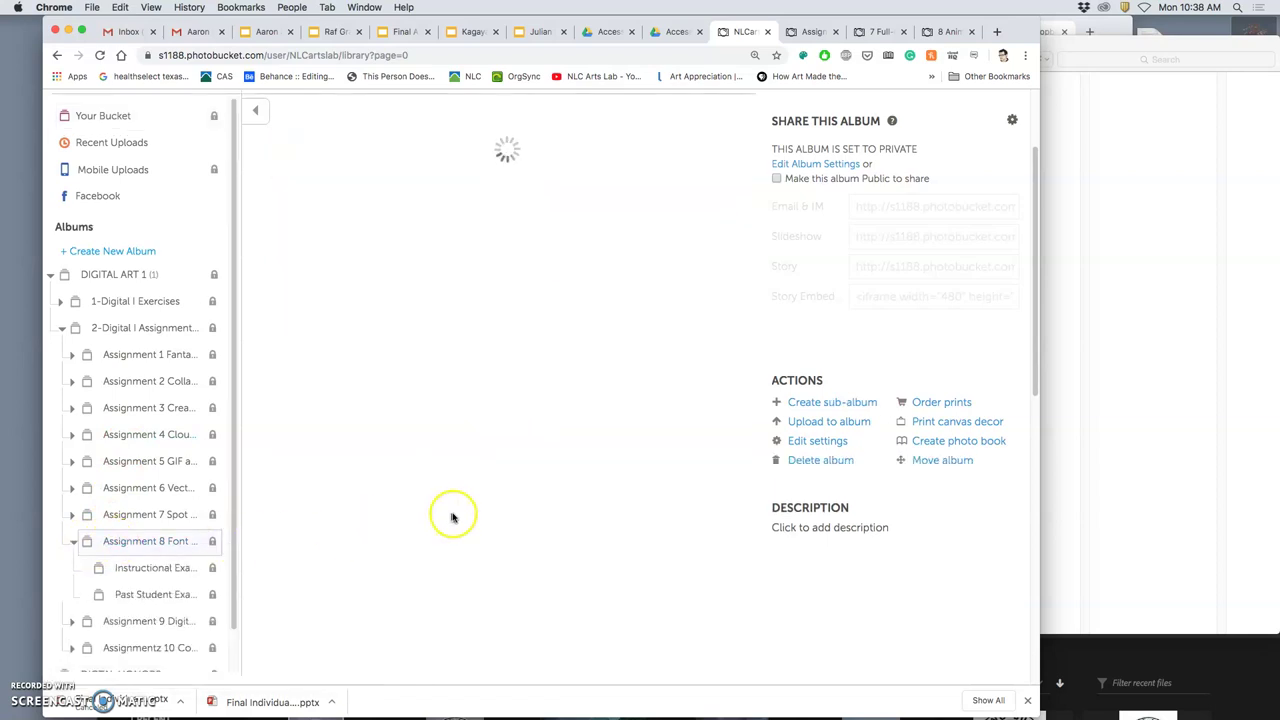
{"action": "scroll", "coordinate": [453, 517], "scroll_direction": "down", "scroll_amount": 3}
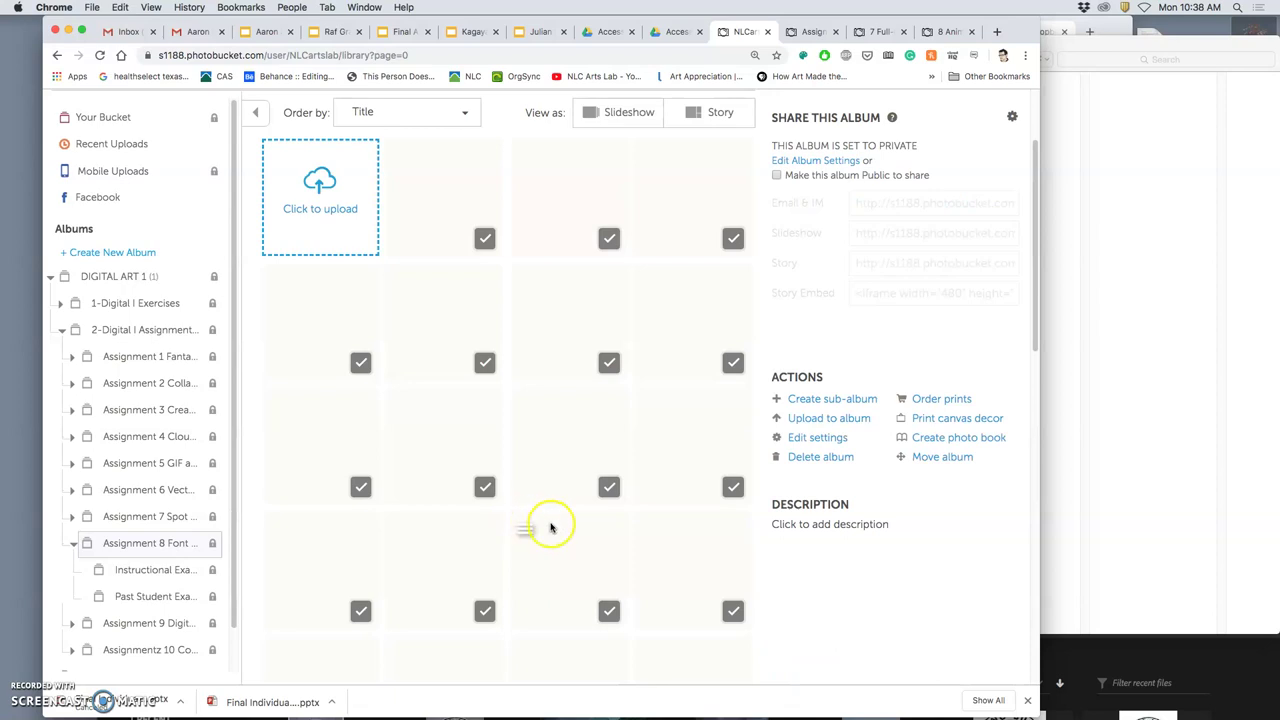
{"action": "scroll", "coordinate": [549, 524], "scroll_direction": "down", "scroll_amount": 2}
{"action": "scroll", "coordinate": [549, 524], "scroll_direction": "down", "scroll_amount": 5}
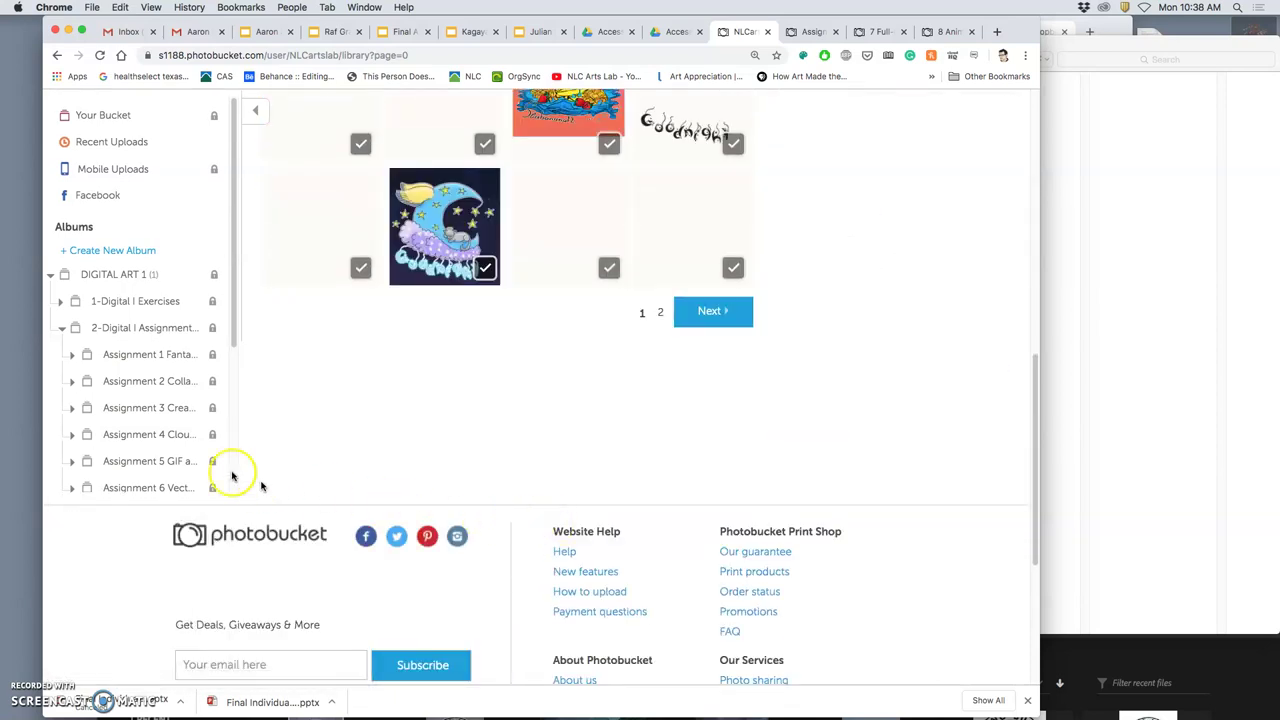
{"action": "scroll", "coordinate": [123, 440], "scroll_direction": "down", "scroll_amount": 2}
{"action": "scroll", "coordinate": [123, 440], "scroll_direction": "down", "scroll_amount": 3}
{"action": "left_click", "coordinate": [114, 377]}
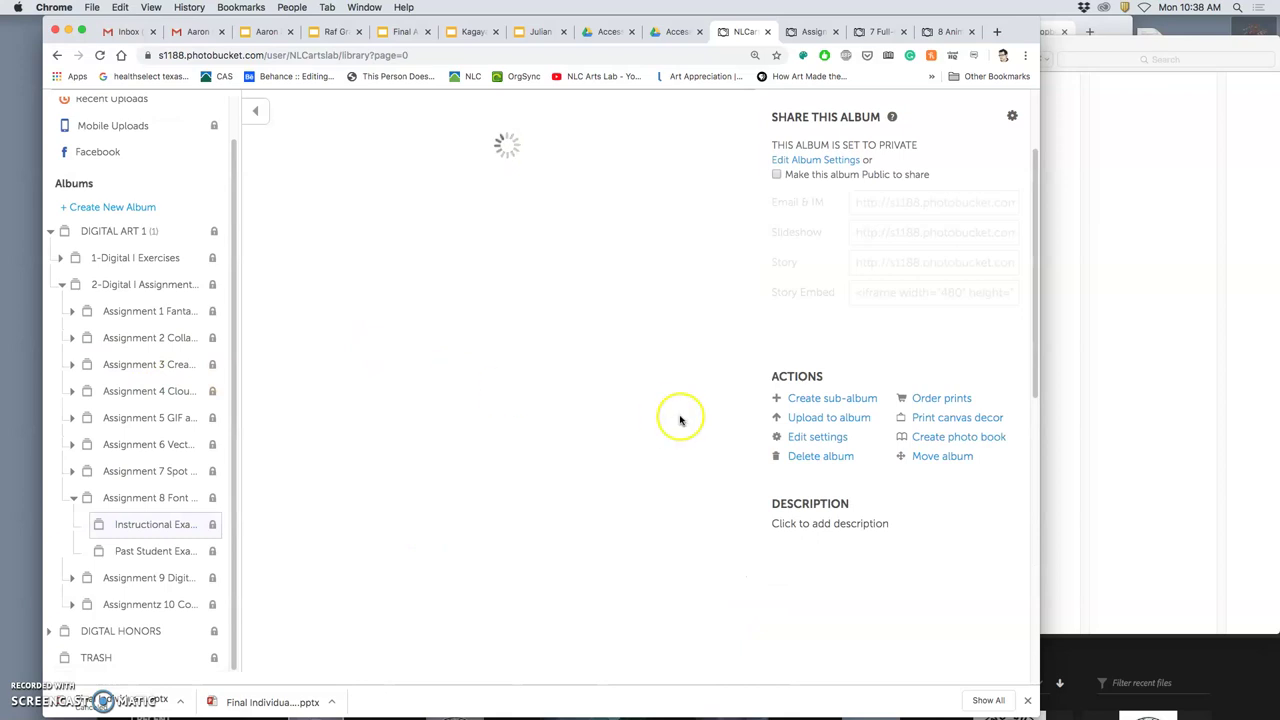
{"action": "scroll", "coordinate": [740, 430], "scroll_direction": "down", "scroll_amount": 8}
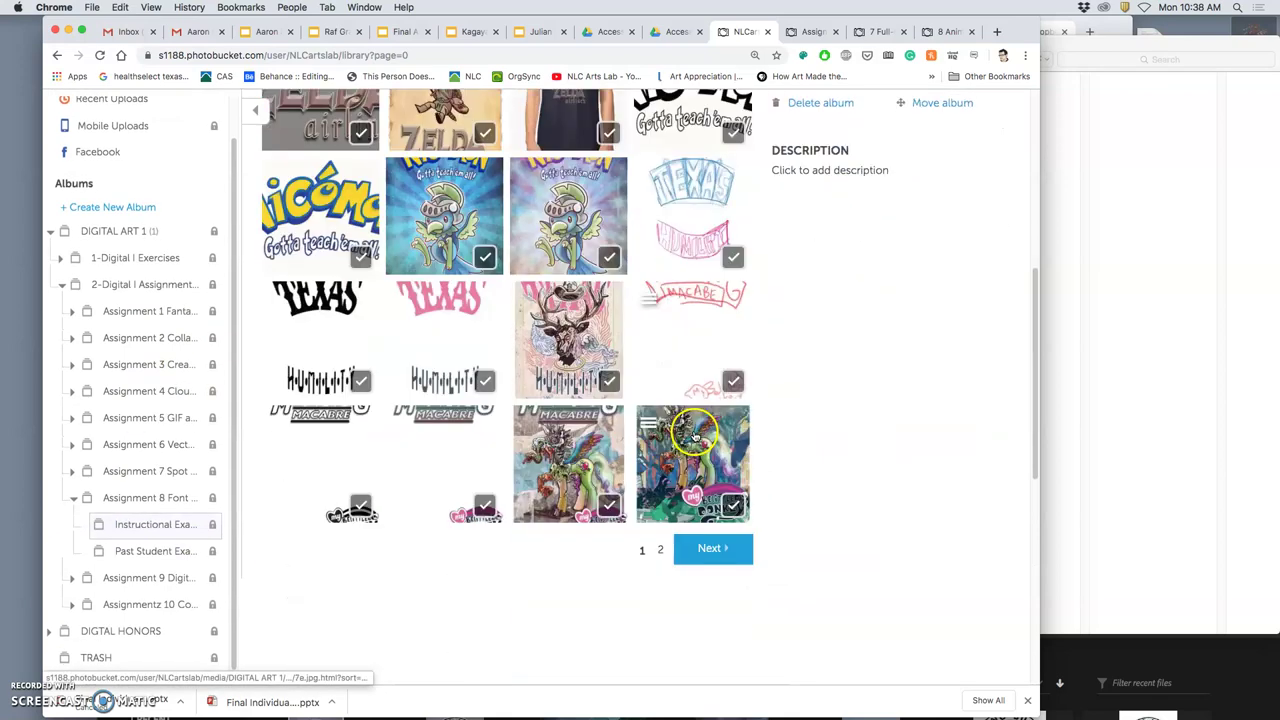
Drag the desktop poster JPG into the album to upload it, then close Photobucket.
{"action": "key", "text": "F11"}
{"action": "left_click_drag", "start_coordinate": [1055, 100], "coordinate": [580, 300]}
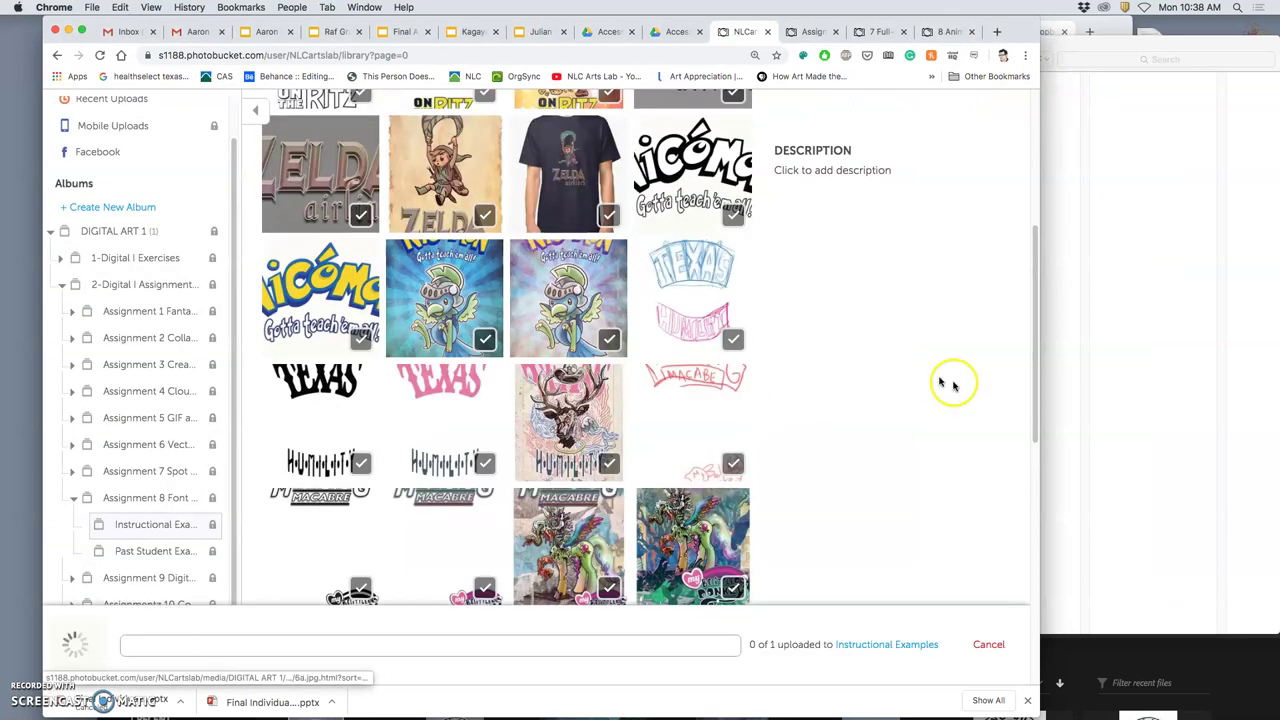
{"action": "left_click", "coordinate": [1067, 369]}
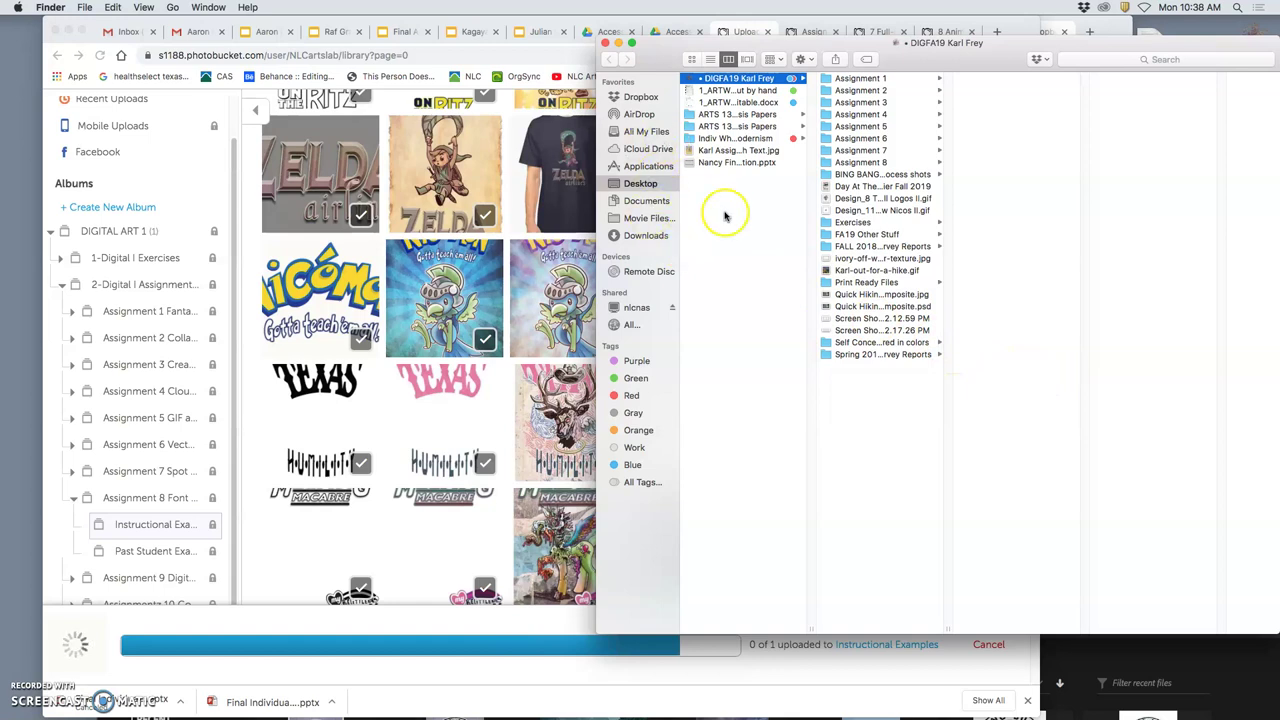
{"action": "left_click", "coordinate": [70, 31]}
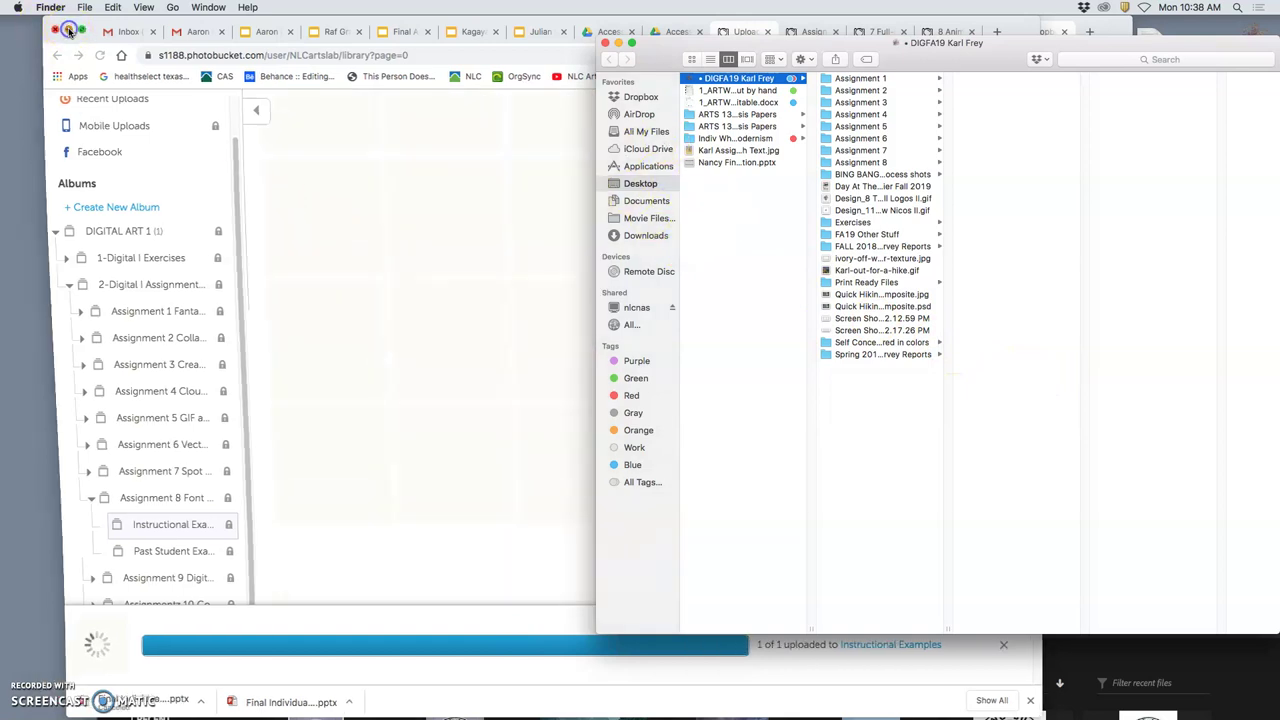
Download the '2. Actions for Digital Lab 205' Dropbox folder as a zip.
{"action": "left_click", "coordinate": [287, 588]}
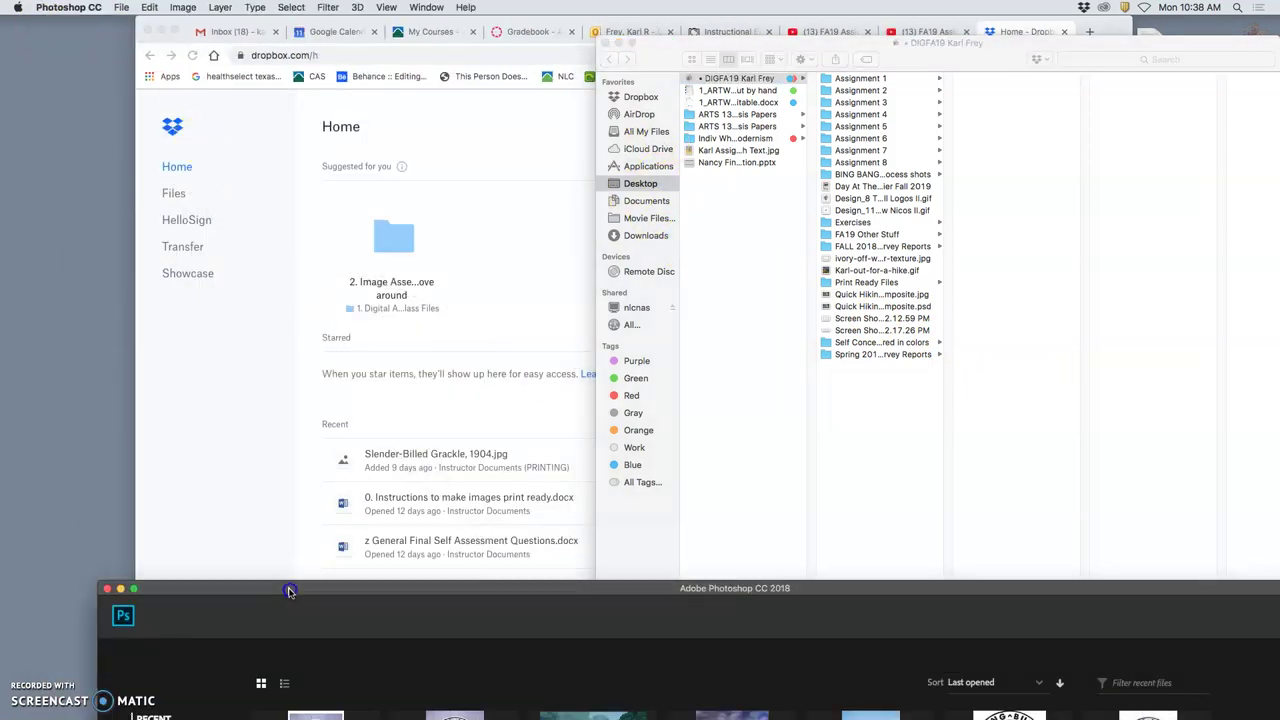
{"action": "left_click", "coordinate": [244, 508]}
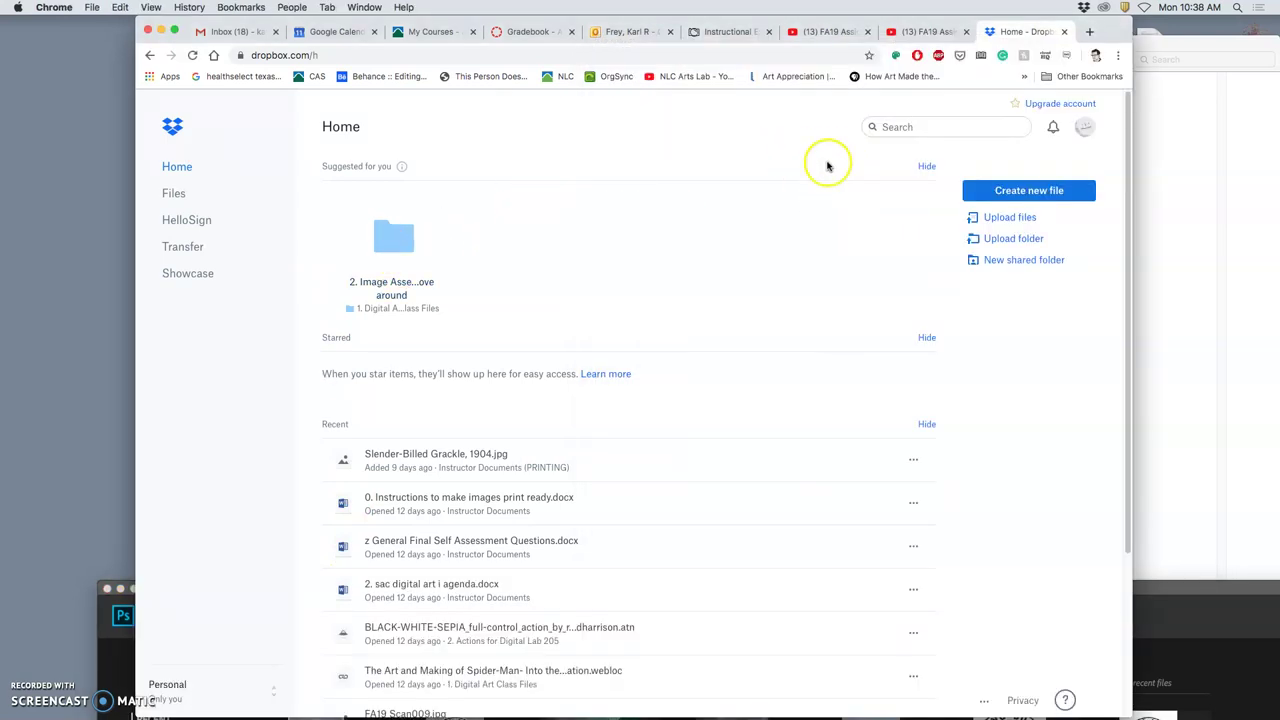
{"action": "left_click", "coordinate": [174, 195]}
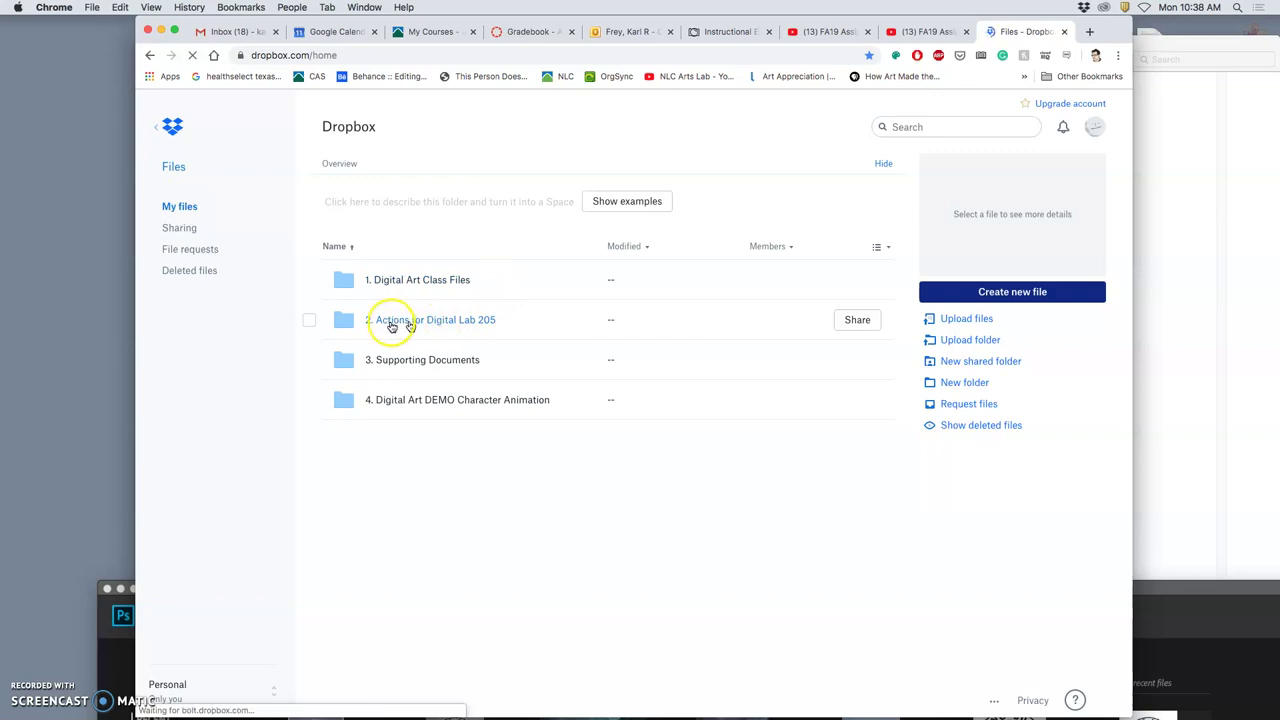
{"action": "left_click", "coordinate": [868, 319]}
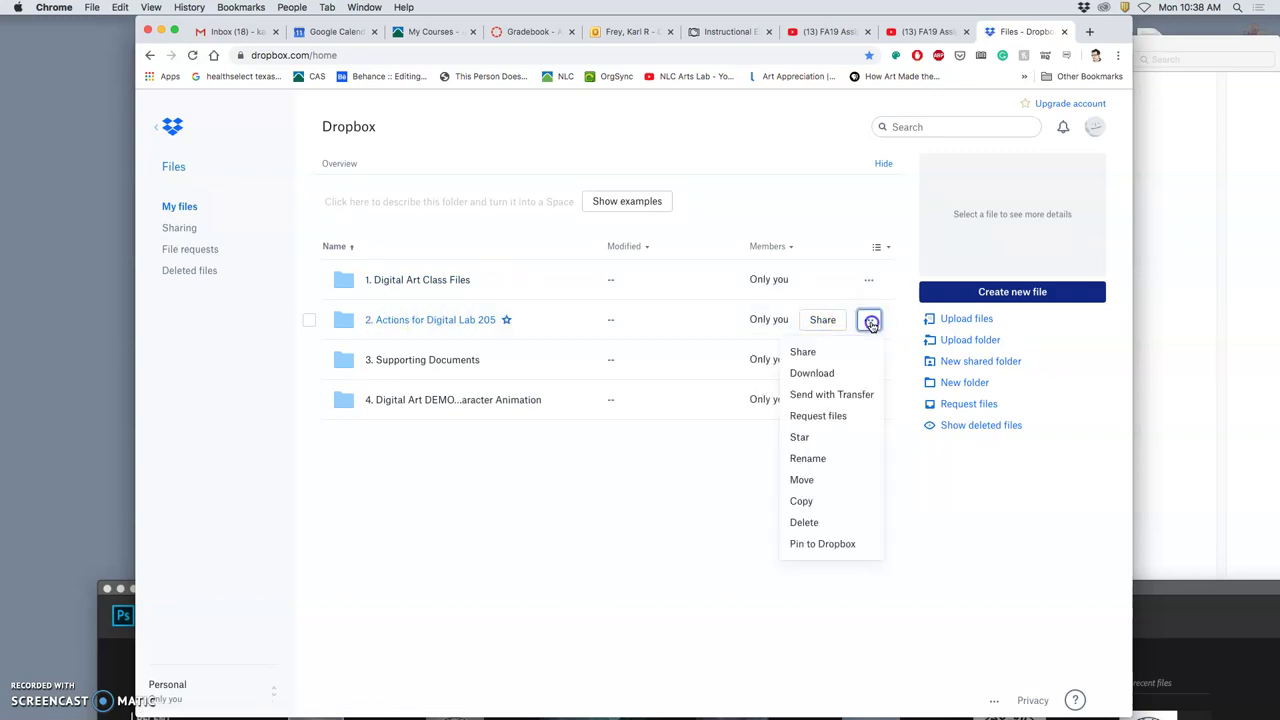
{"action": "left_click", "coordinate": [827, 377]}
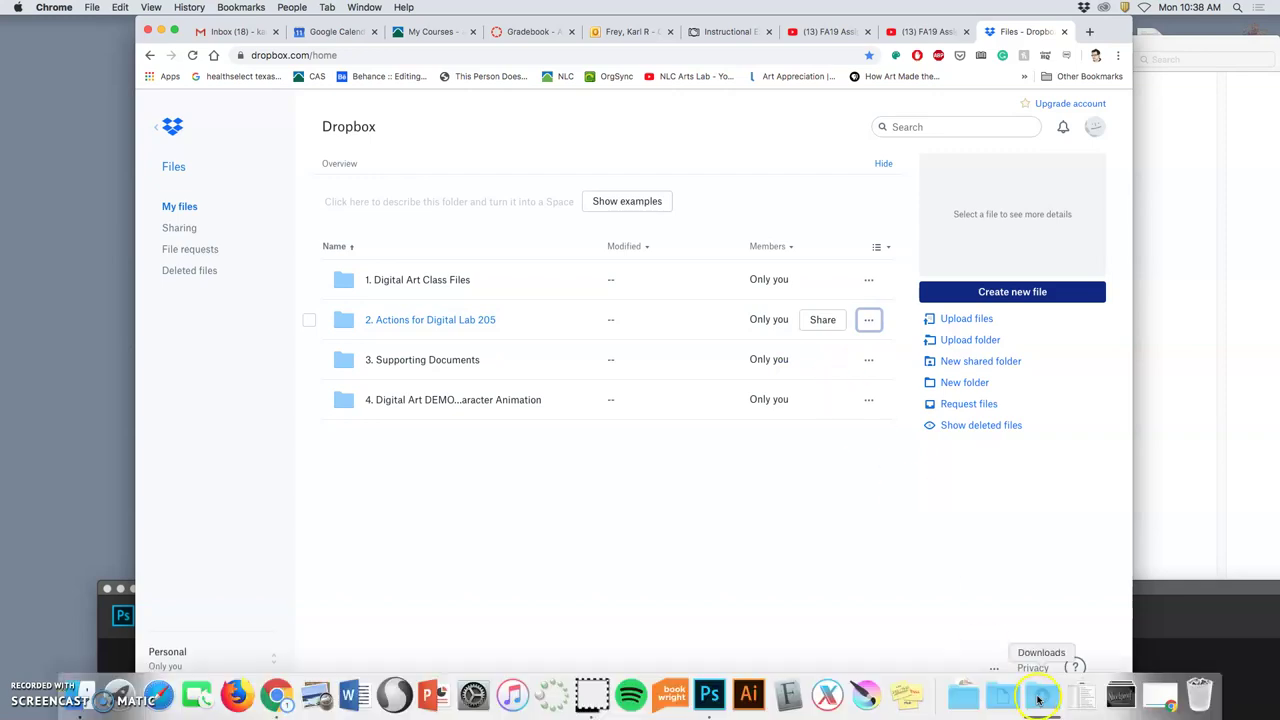
Open the Downloads folder in Finder.
{"action": "left_click", "coordinate": [1036, 695]}
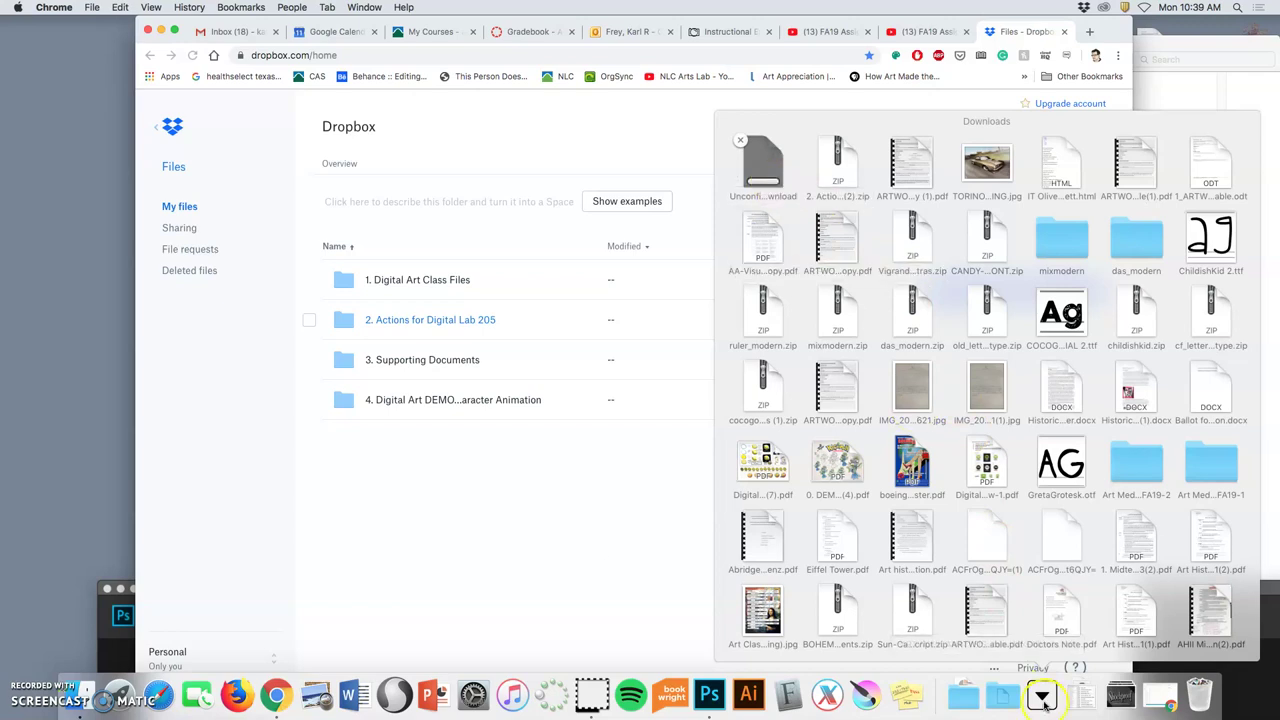
{"action": "scroll", "coordinate": [1160, 624], "scroll_direction": "down", "scroll_amount": 15}
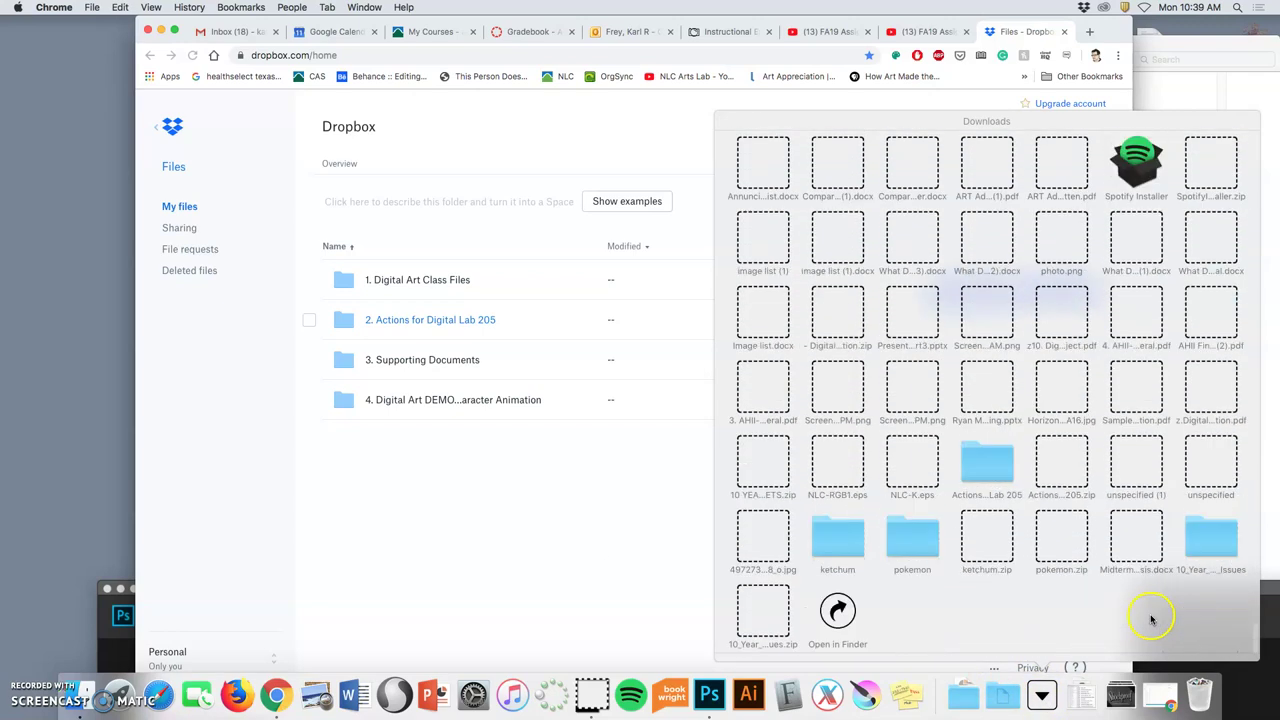
{"action": "left_click", "coordinate": [845, 616]}
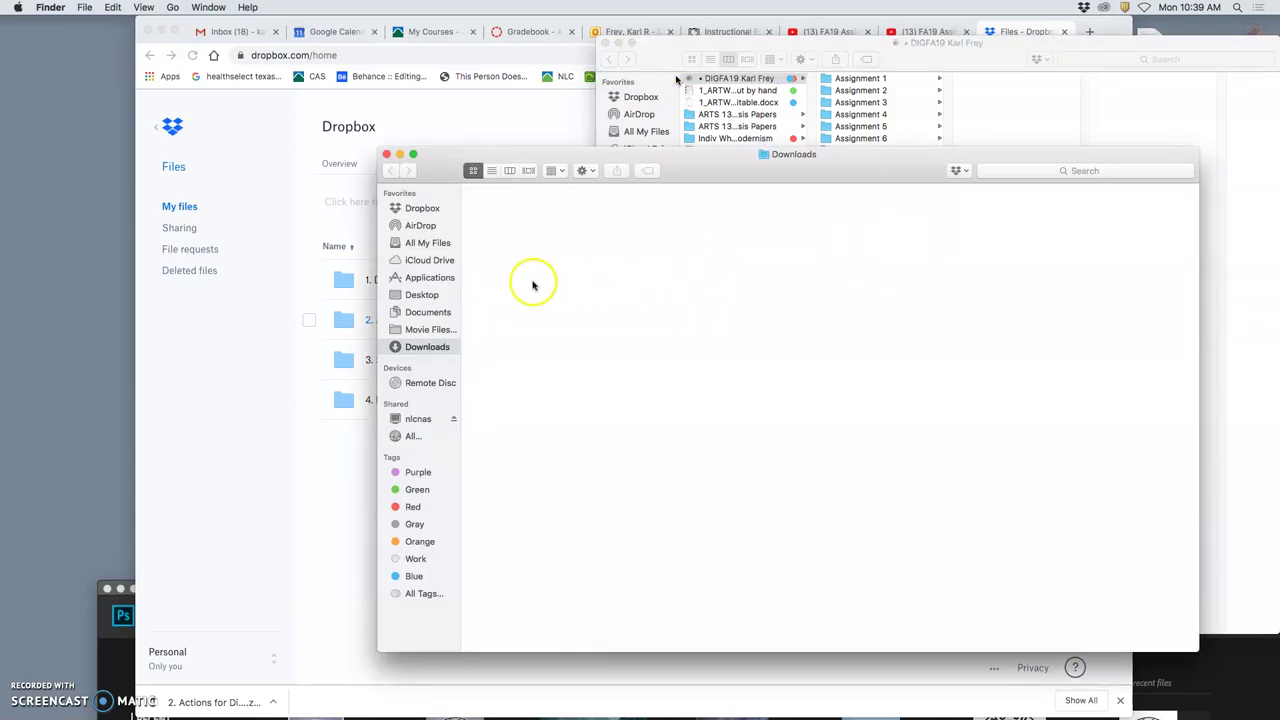
Open the extracted '2. Actions for Digital Lab 205' folder, which holds eleven .atn action files.
{"action": "left_click", "coordinate": [521, 274]}
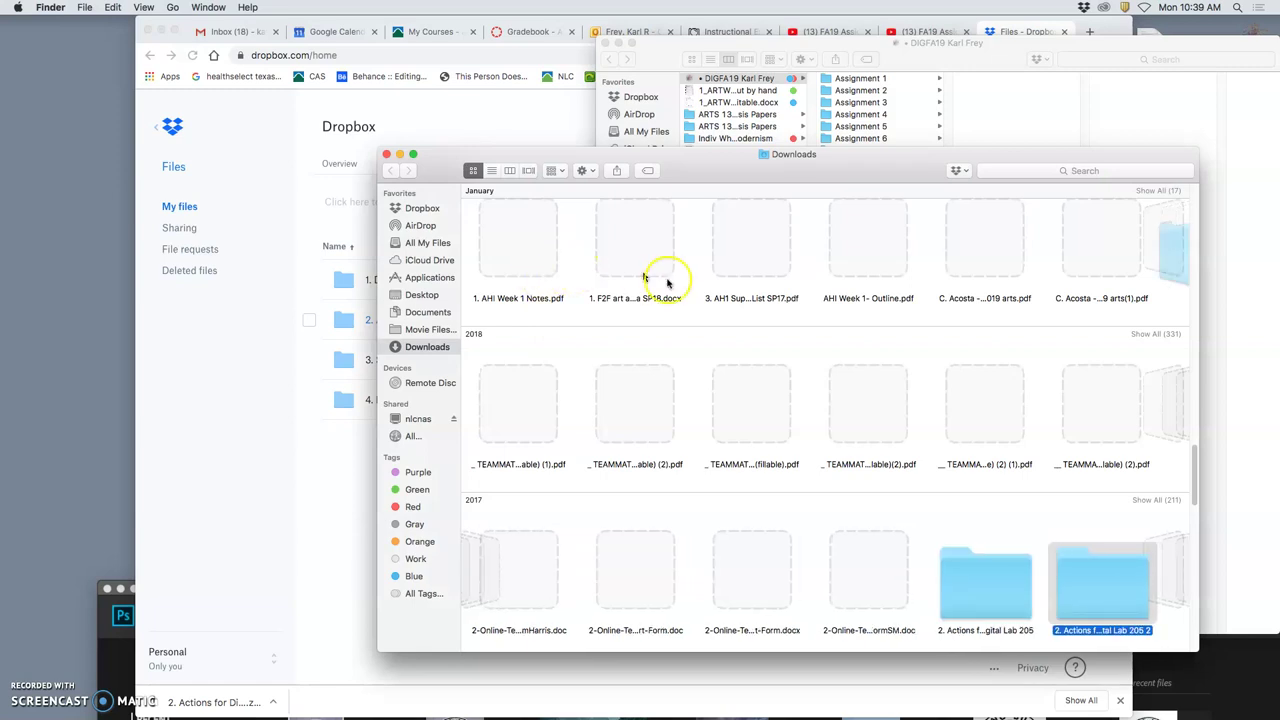
{"action": "left_click", "coordinate": [1000, 588]}
{"action": "double_click", "coordinate": [1003, 589]}
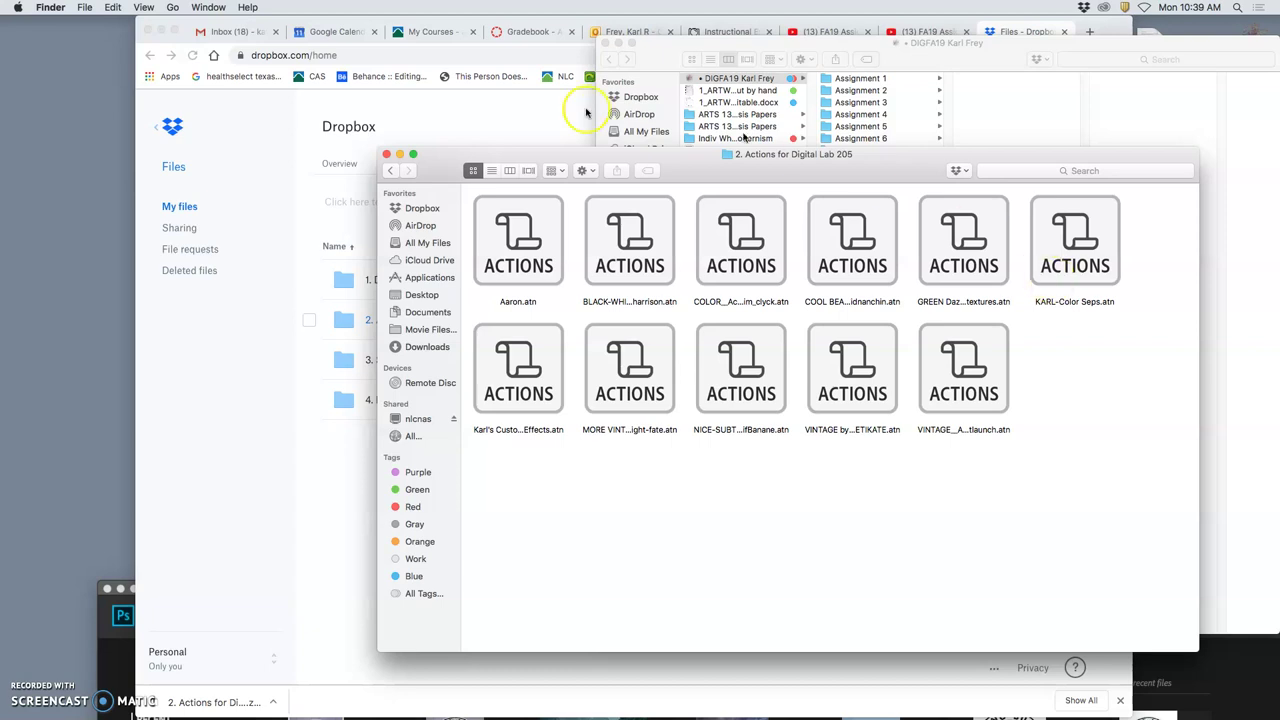
Reopen the Assign 7 Spot Illustration Bull .psd after the missing Quick Hiking Composite fails to open.
{"action": "left_click", "coordinate": [112, 596]}
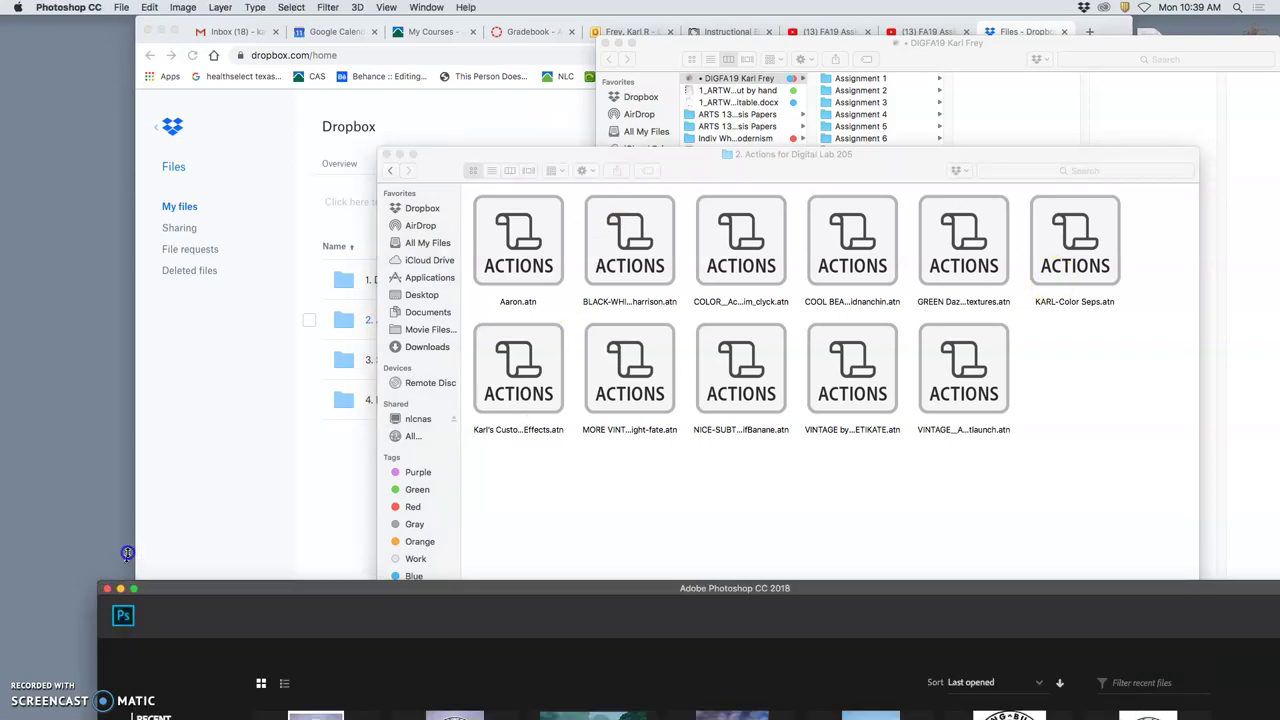
{"action": "left_click_drag", "start_coordinate": [207, 570], "coordinate": [120, 7]}
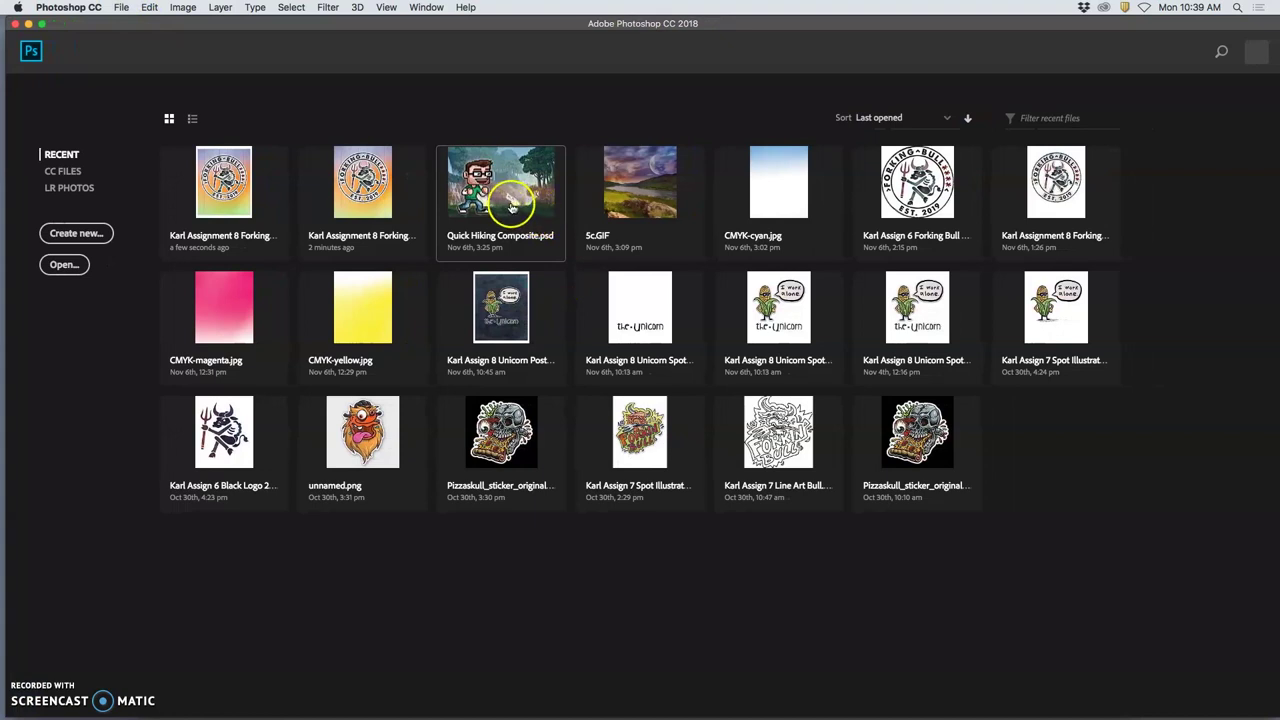
{"action": "left_click", "coordinate": [505, 205]}
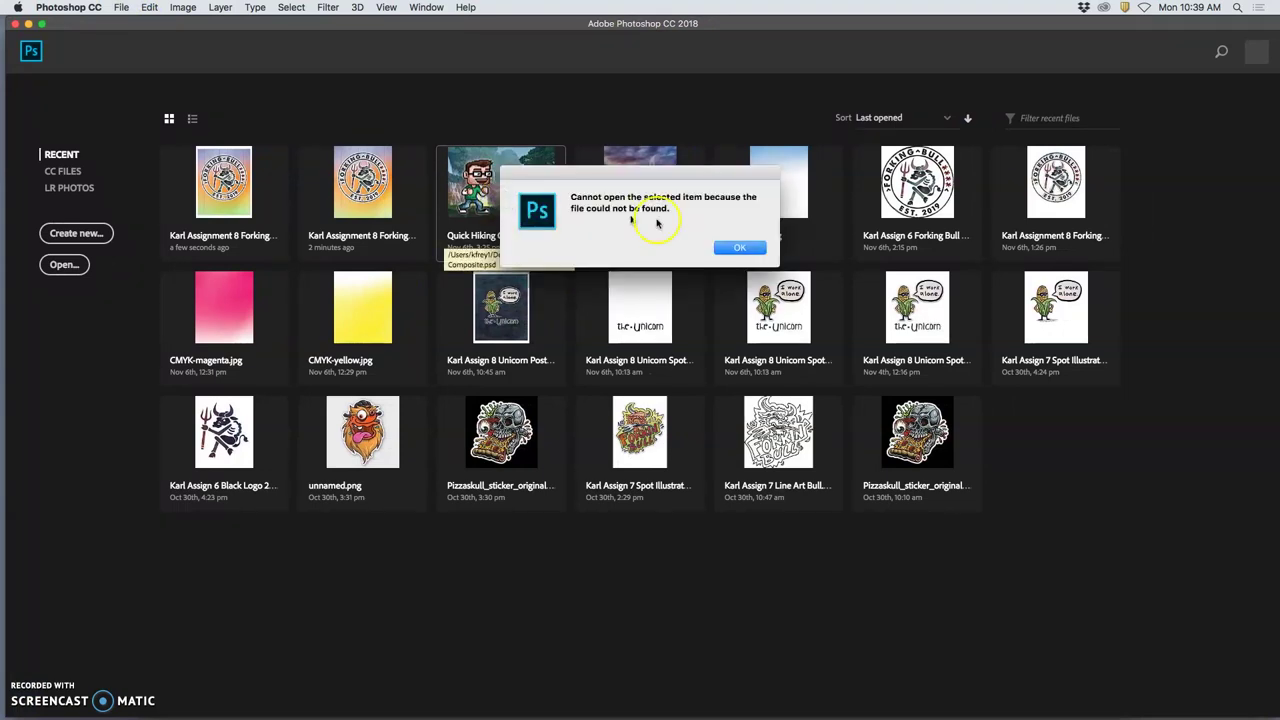
{"action": "left_click", "coordinate": [741, 247]}
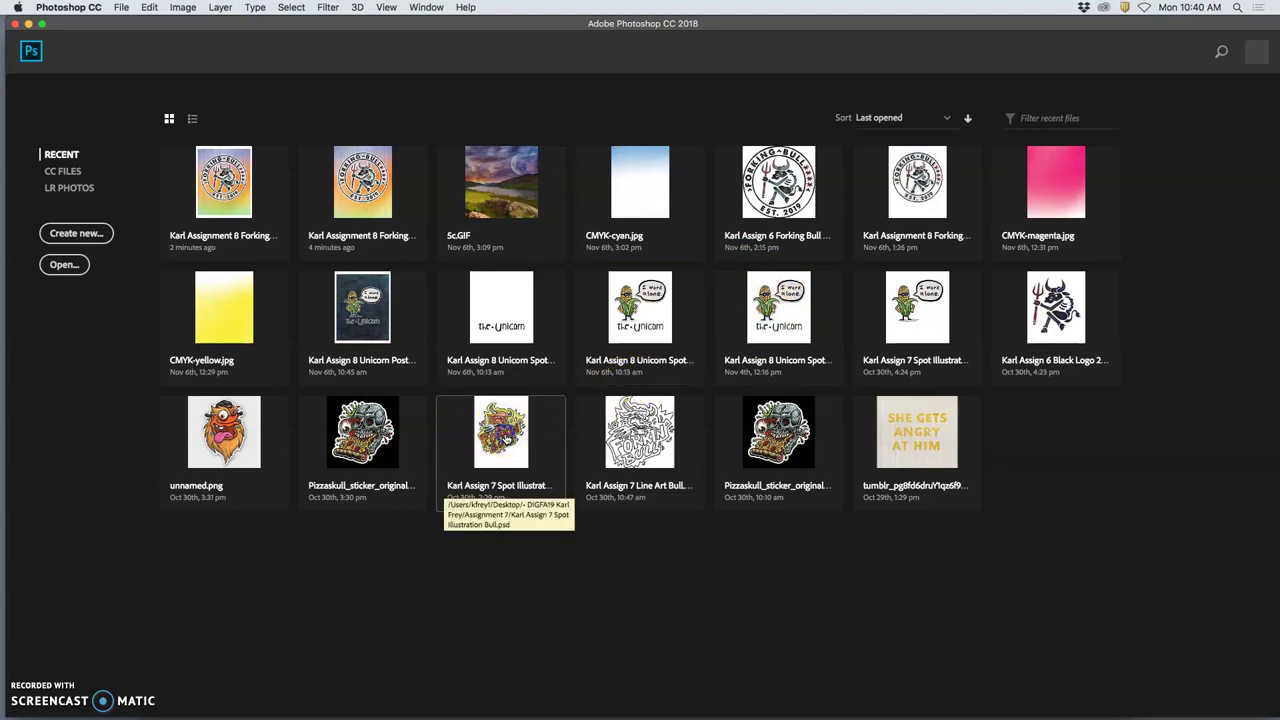
{"action": "left_click", "coordinate": [506, 436]}
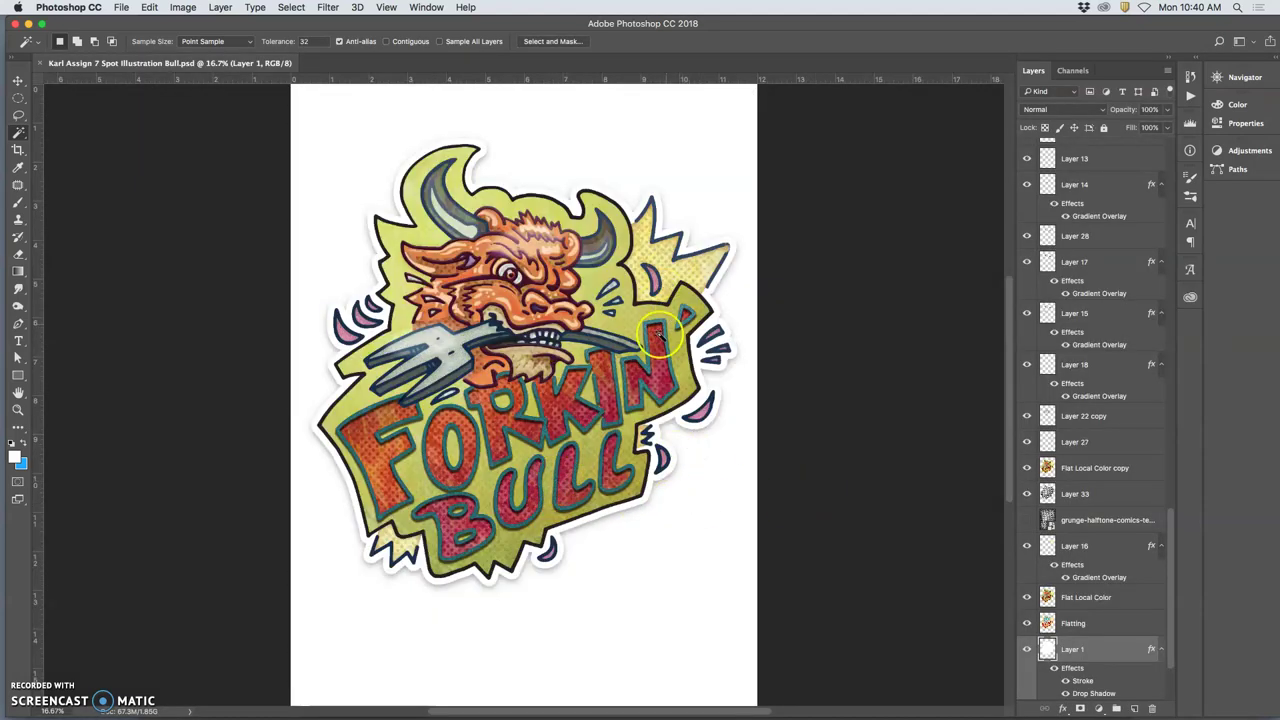
Compare the grunge halftone texture on and off, then leave it hidden.
{"action": "scroll", "coordinate": [1100, 570], "scroll_direction": "down", "scroll_amount": 1}
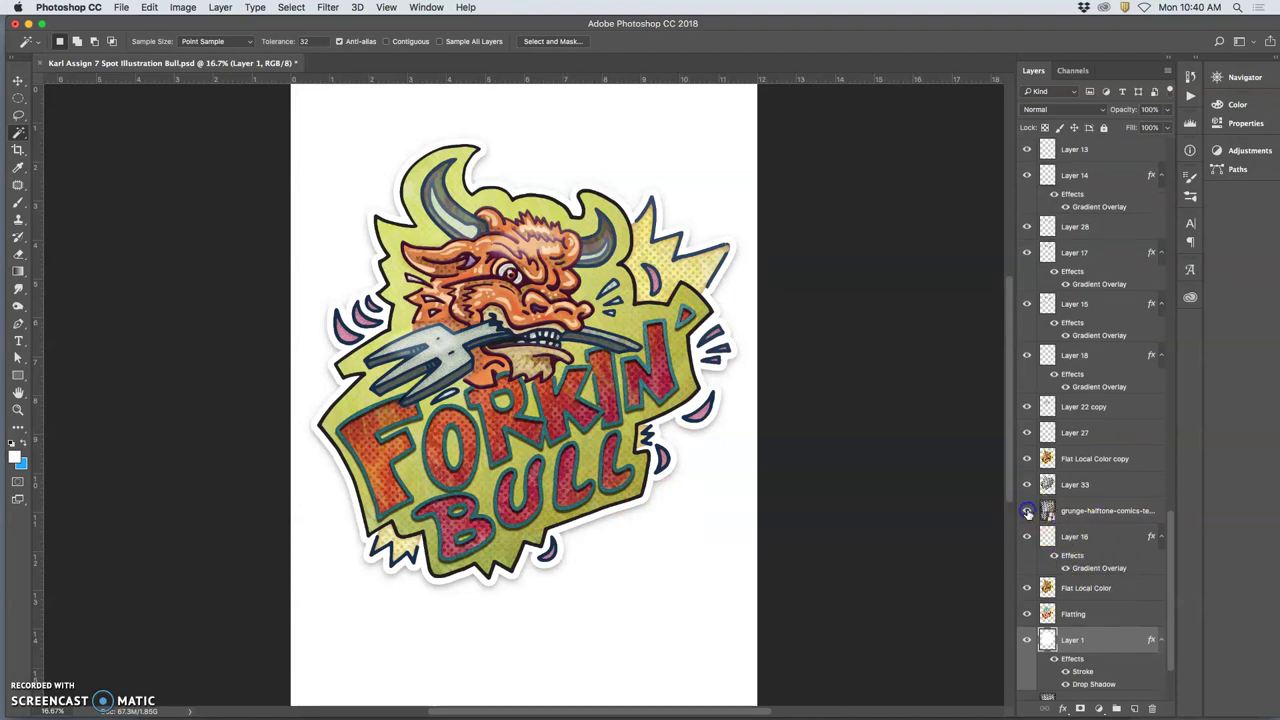
{"action": "left_click", "coordinate": [1027, 511]}
{"action": "left_click", "coordinate": [1027, 511]}
{"action": "left_click", "coordinate": [1027, 511]}
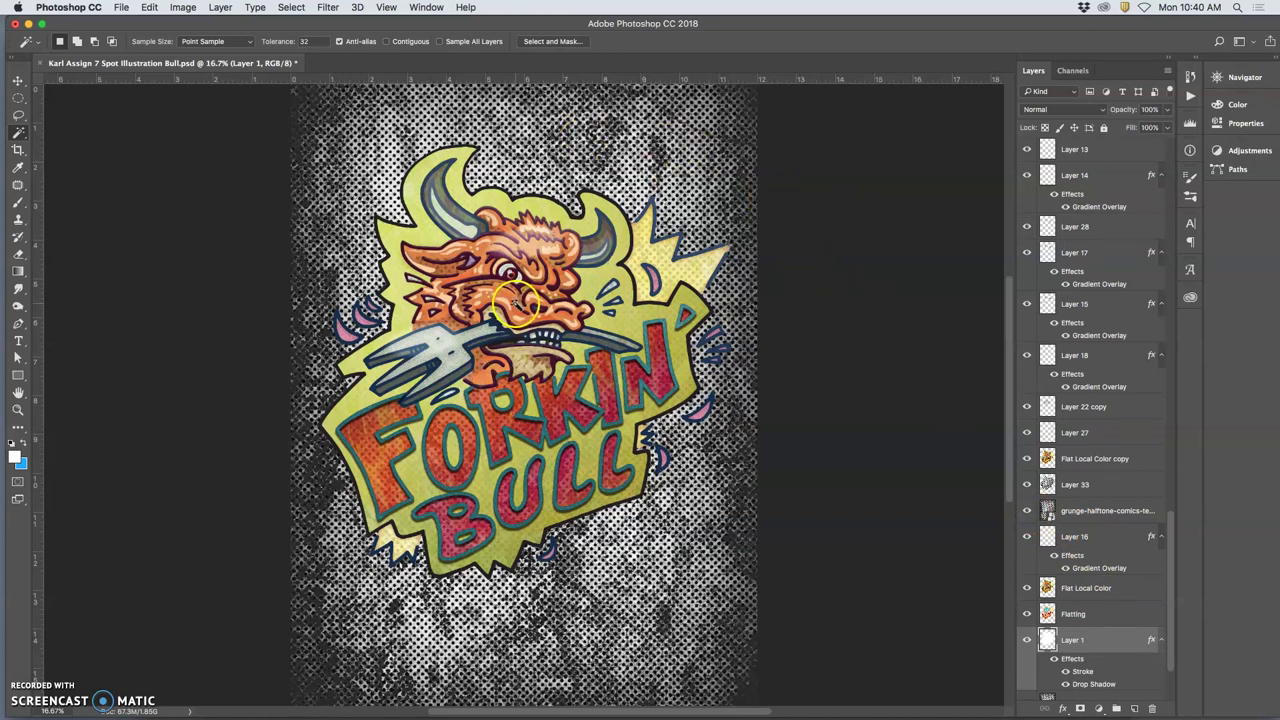
{"action": "left_click", "coordinate": [1028, 512]}
Toggle the Blank White layer off and on, leaving the white background visible.
{"action": "scroll", "coordinate": [1091, 537], "scroll_direction": "down", "scroll_amount": 5}
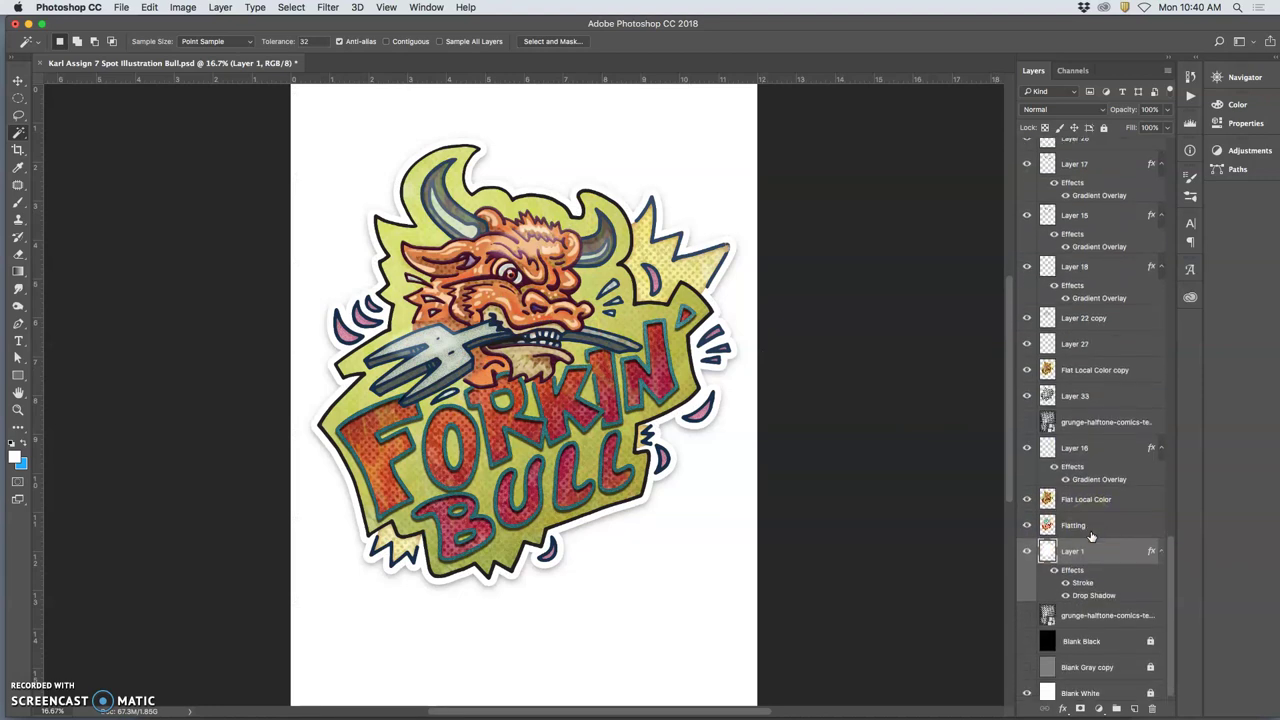
{"action": "left_click", "coordinate": [1025, 688]}
{"action": "left_click", "coordinate": [1025, 688]}
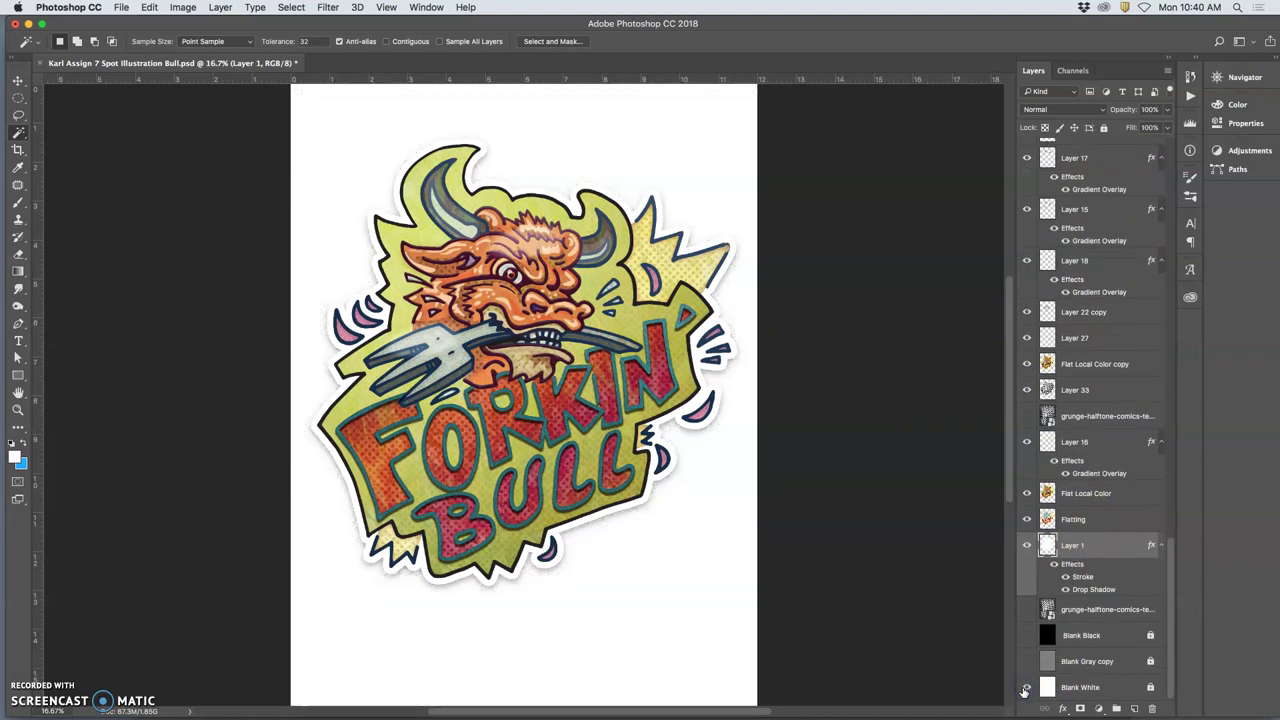
{"action": "left_click", "coordinate": [1025, 688]}
{"action": "left_click", "coordinate": [1025, 688]}
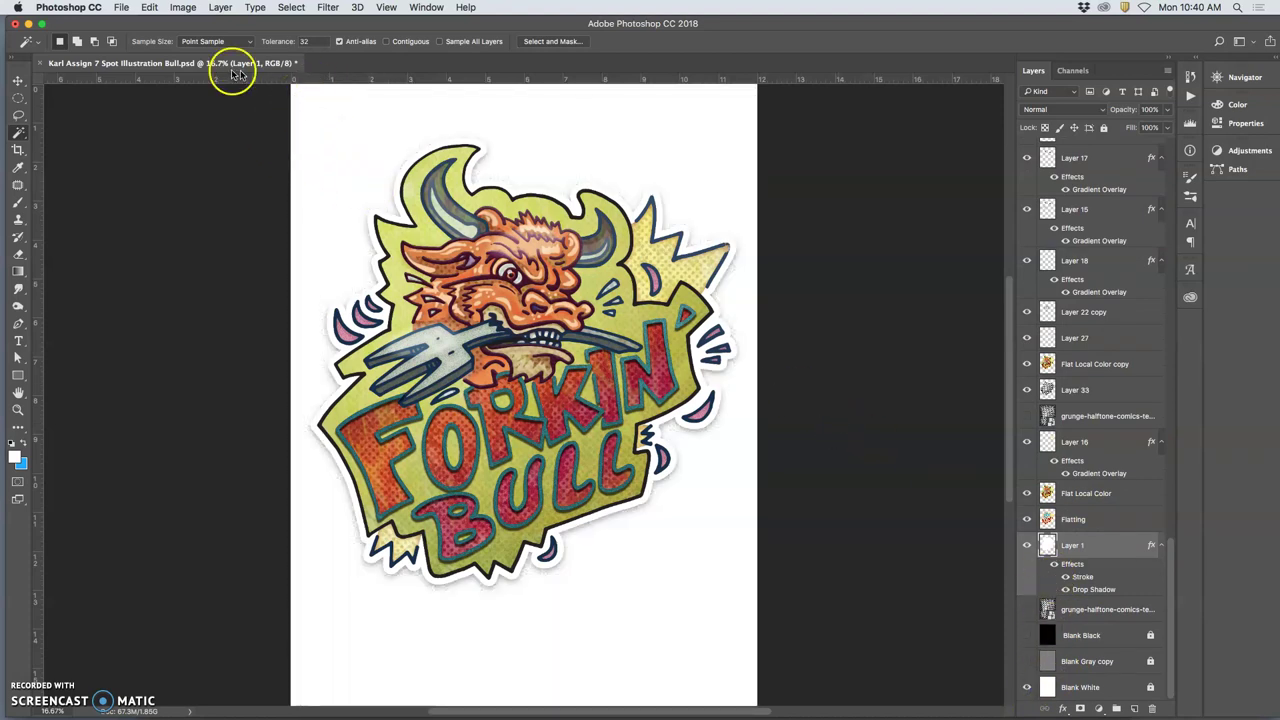
Flatten the image into a single Background layer, discarding the hidden layers.
{"action": "left_click", "coordinate": [221, 7]}
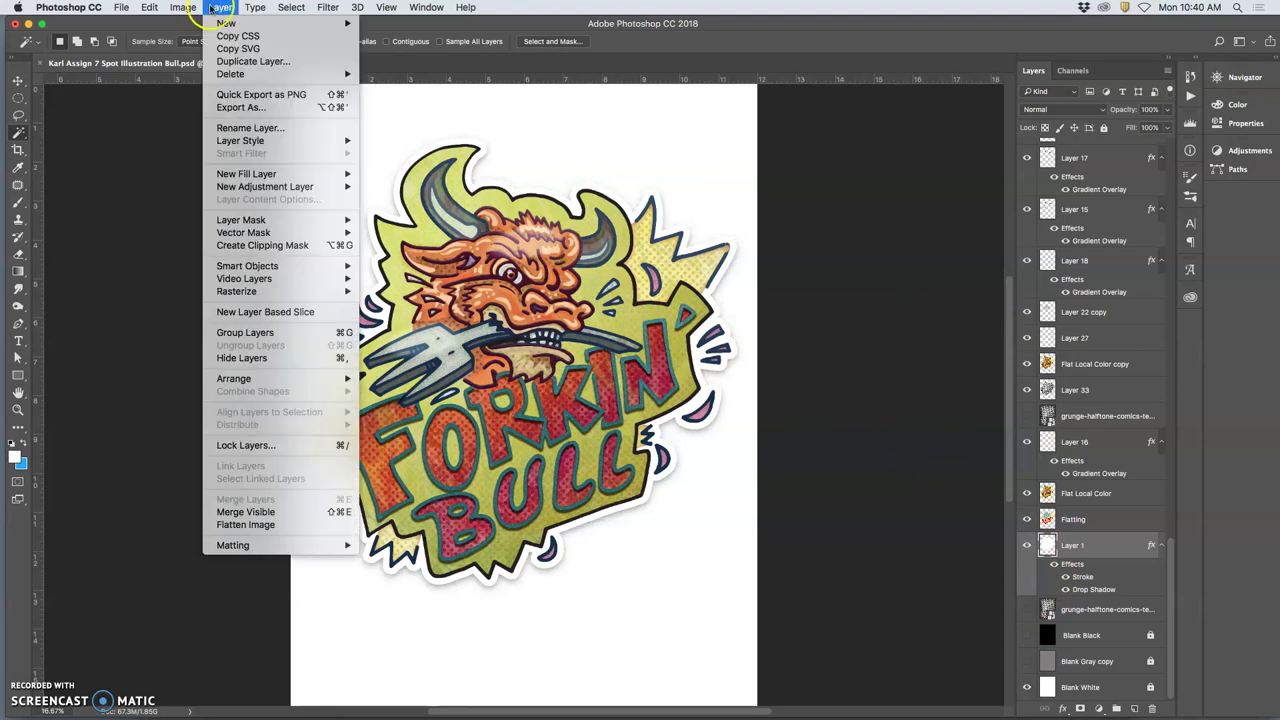
{"action": "left_click", "coordinate": [246, 524]}
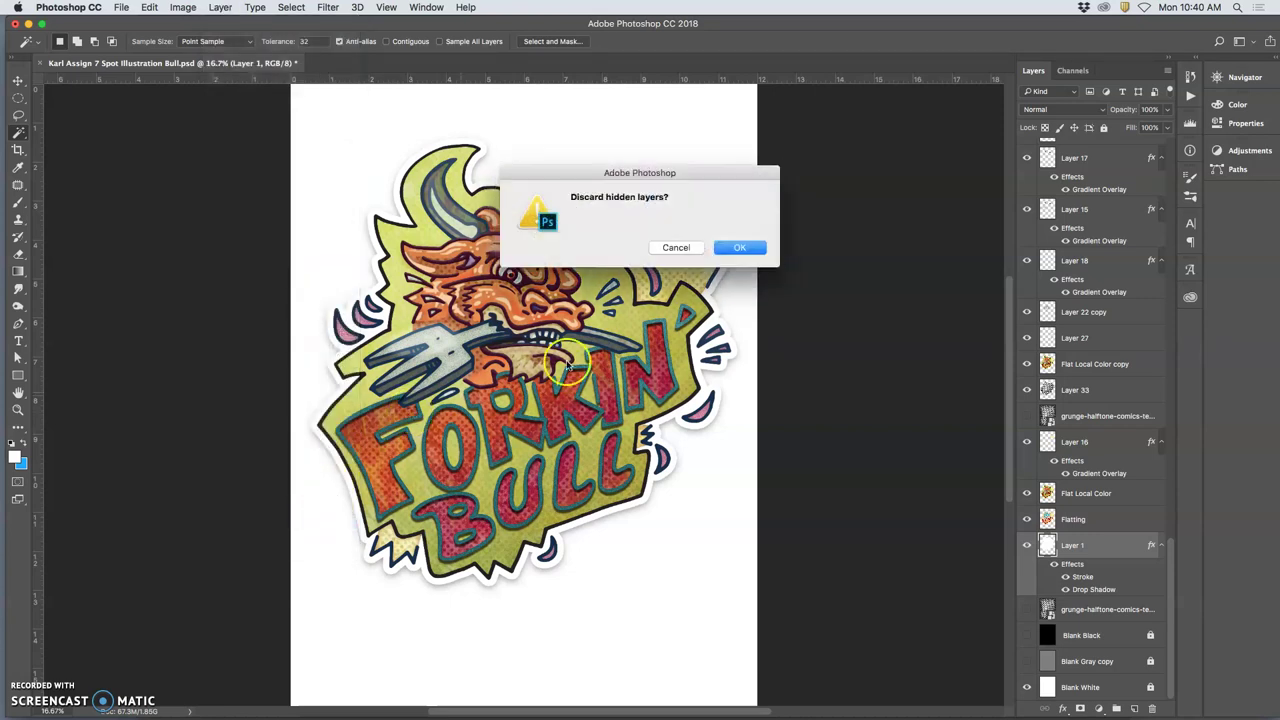
{"action": "left_click", "coordinate": [740, 248]}
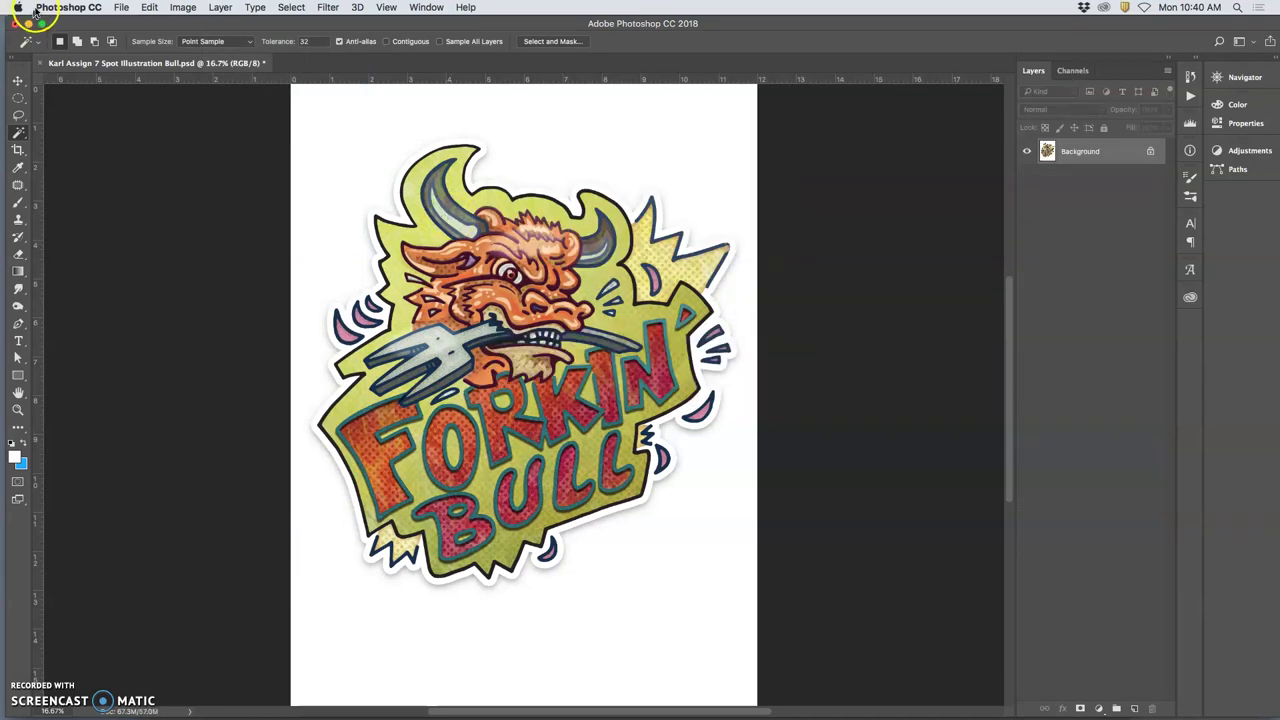
Save the flattened artwork as a TIFF file with LZW compression.
{"action": "left_click", "coordinate": [128, 7]}
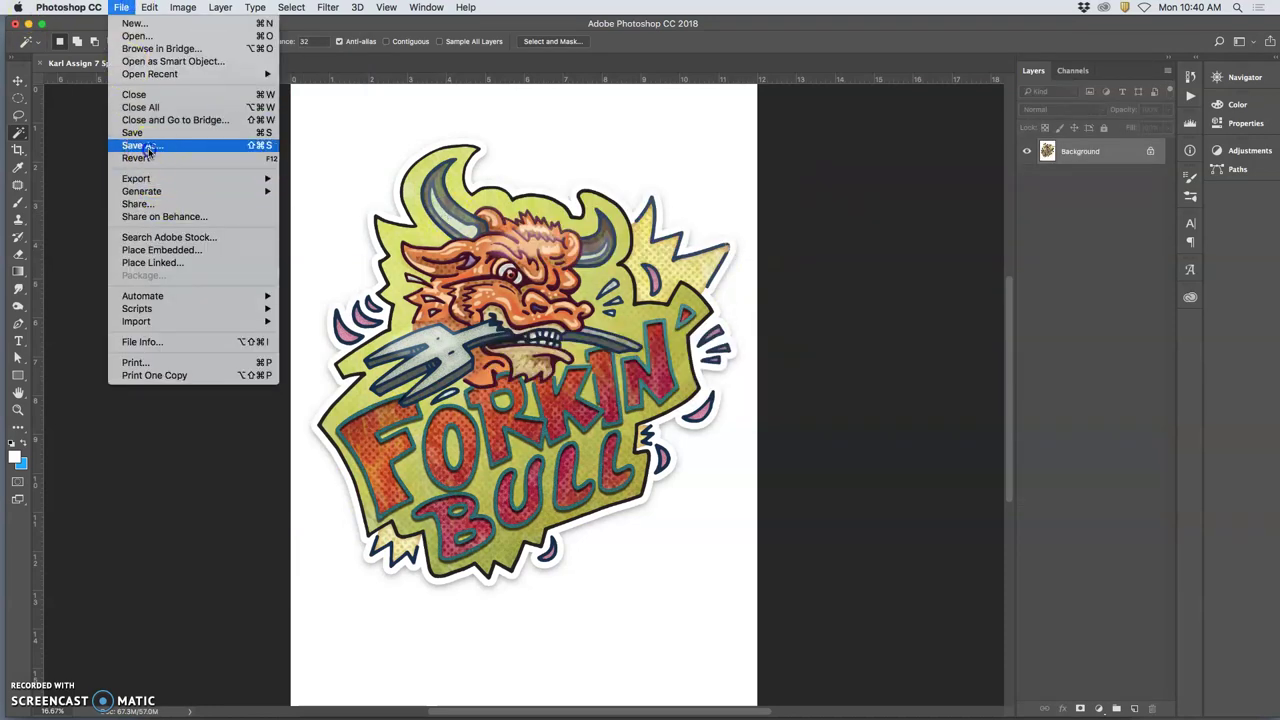
{"action": "left_click", "coordinate": [335, 195]}
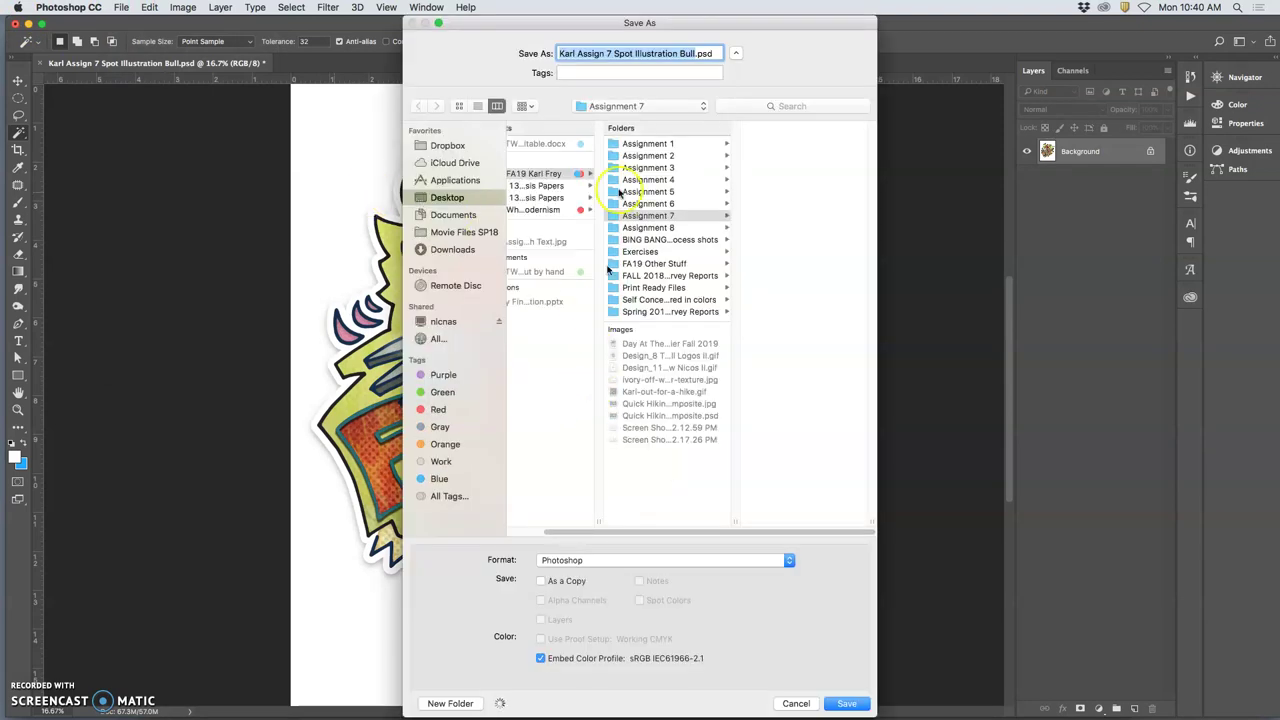
{"action": "left_click", "coordinate": [617, 560]}
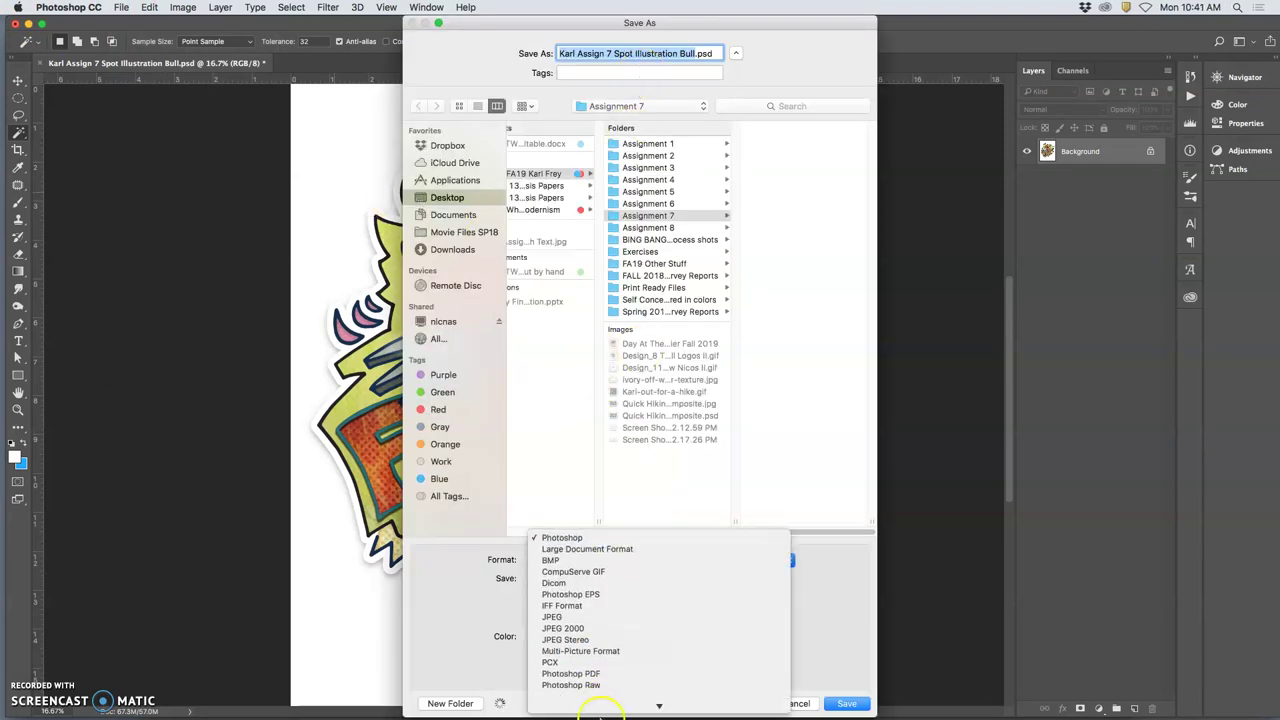
{"action": "left_click", "coordinate": [585, 682]}
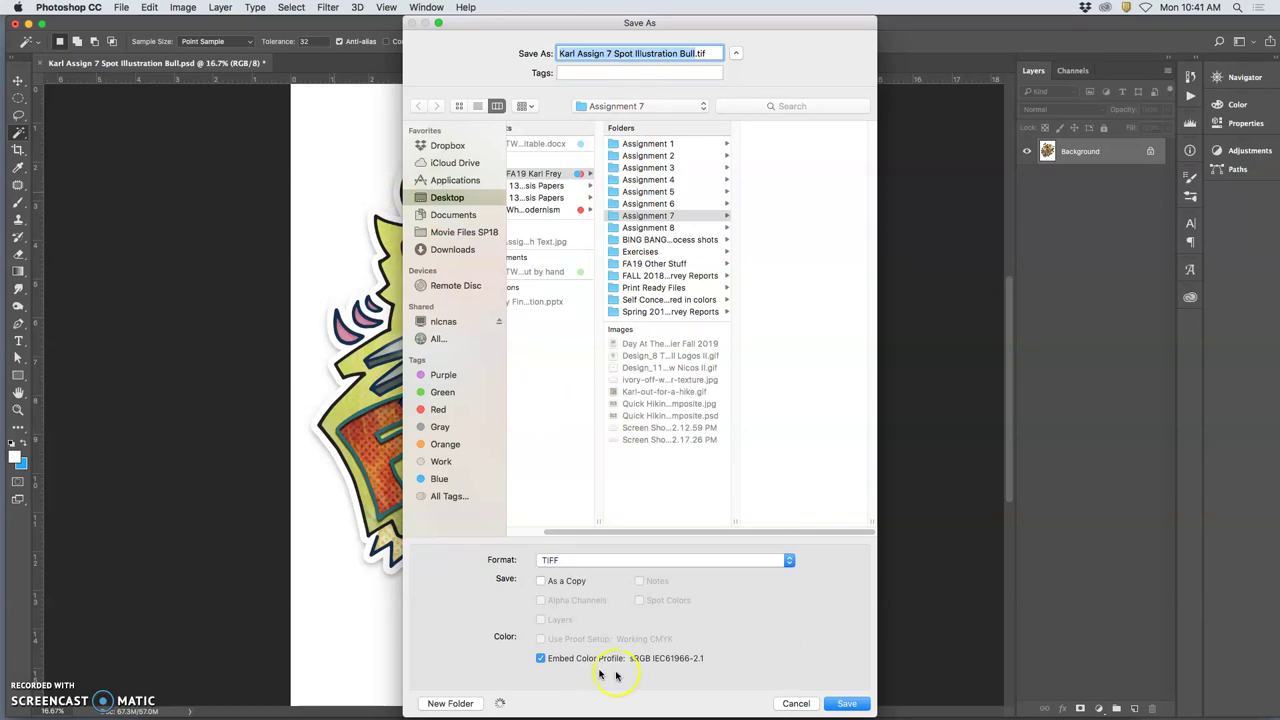
{"action": "left_click", "coordinate": [846, 704]}
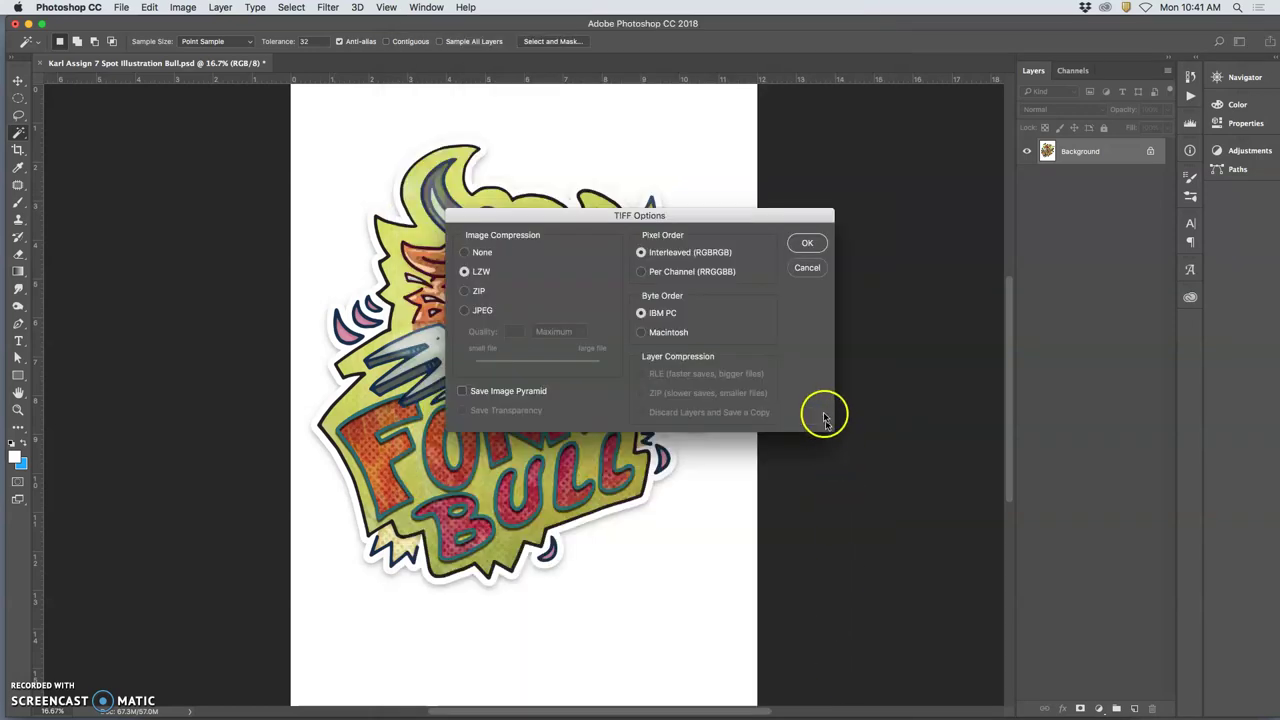
{"action": "left_click", "coordinate": [818, 245]}
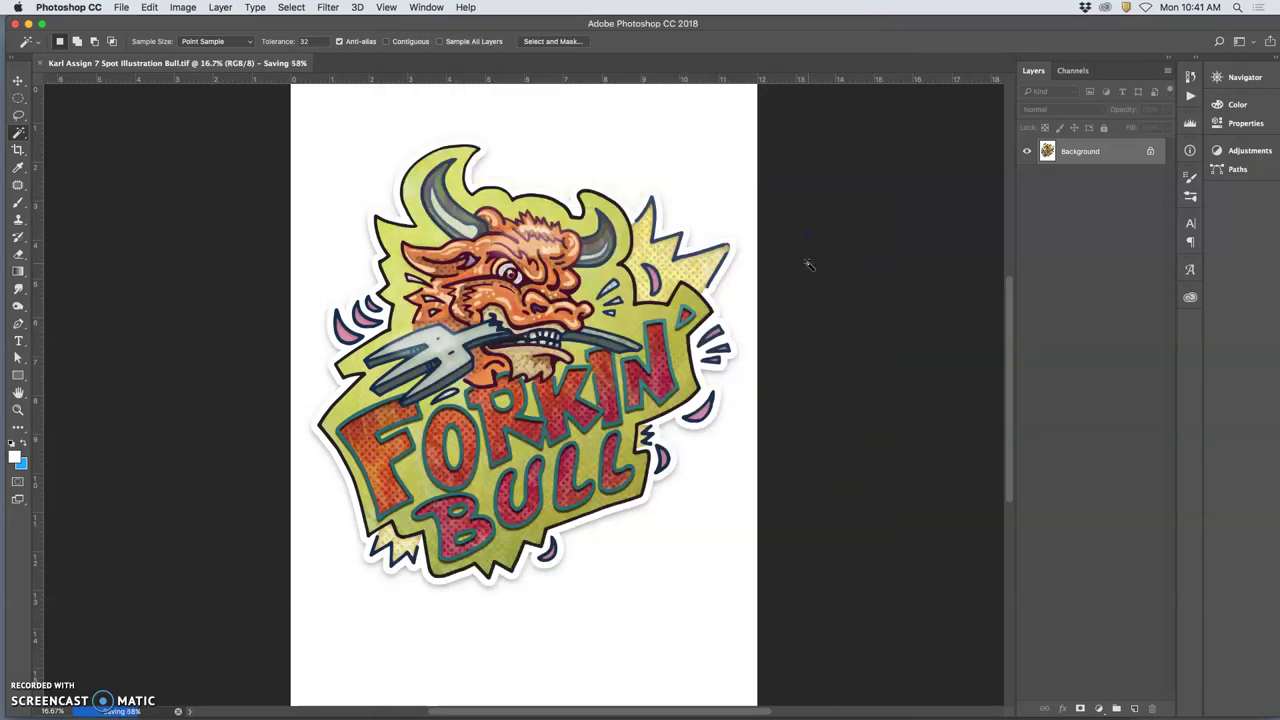
Show the Actions panel with the Color Seps action set collapsed.
{"action": "left_click", "coordinate": [59, 42]}
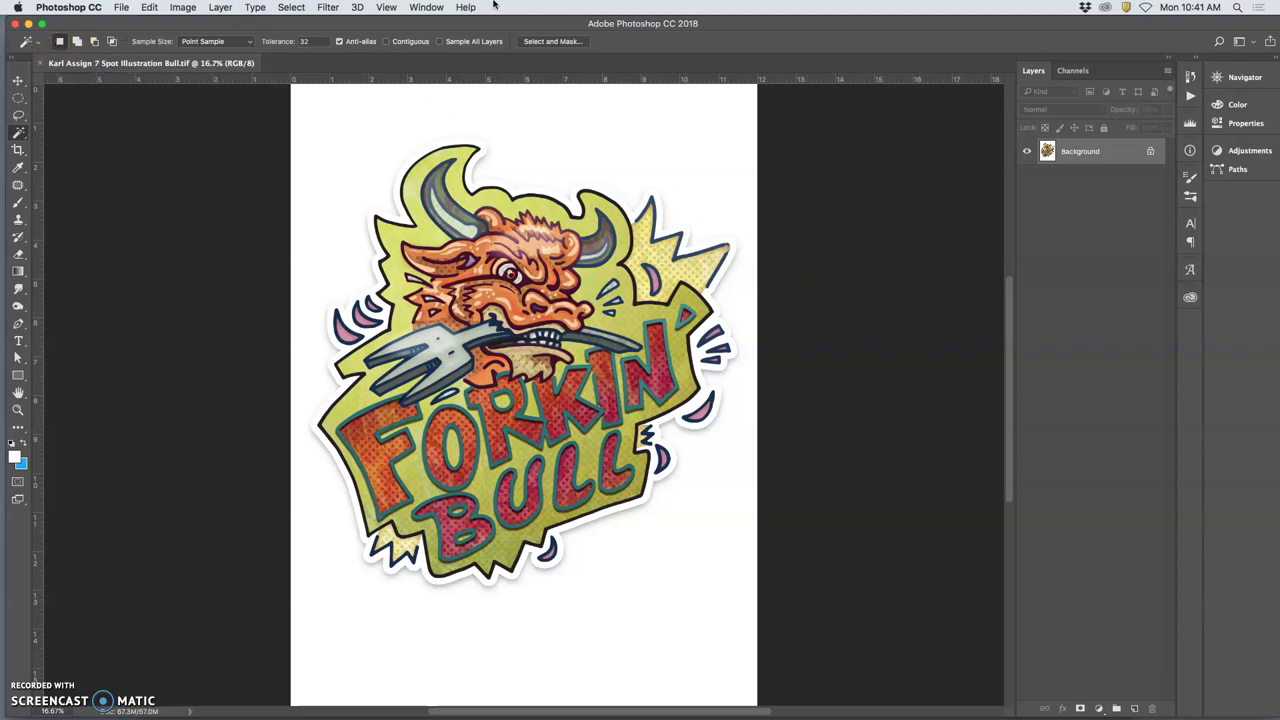
{"action": "left_click", "coordinate": [426, 7]}
{"action": "left_click", "coordinate": [463, 102]}
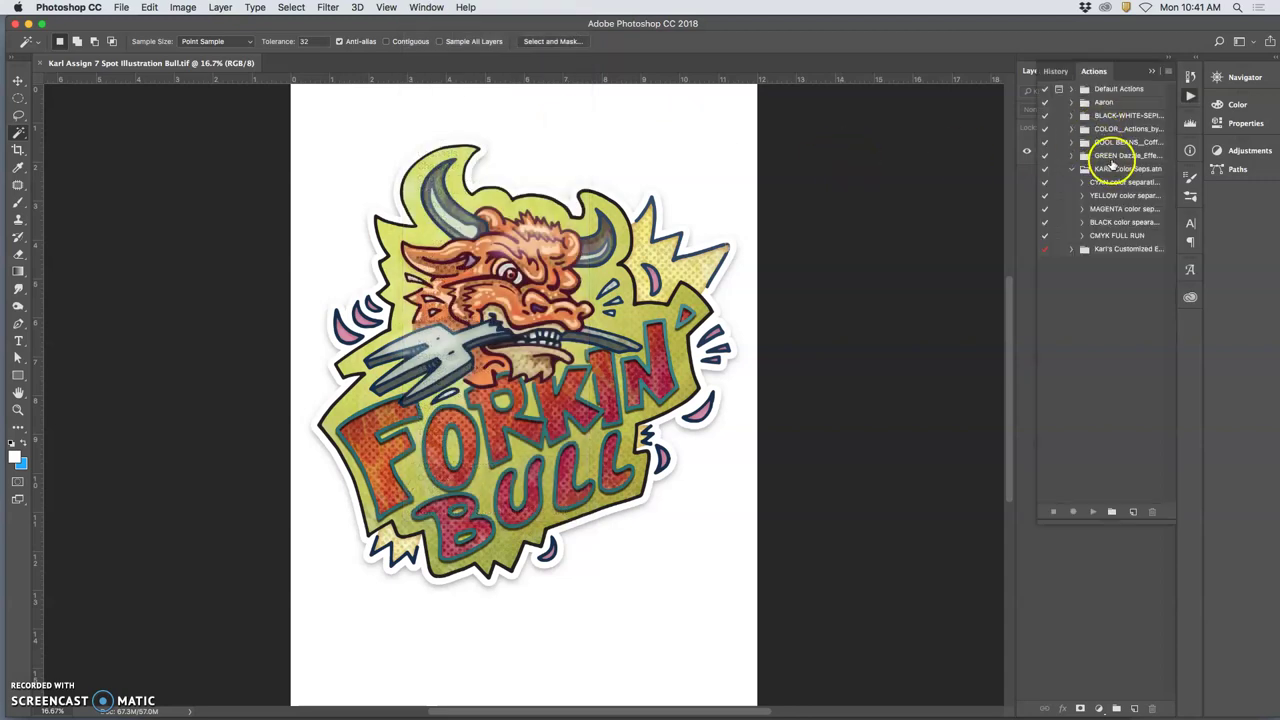
{"action": "left_click", "coordinate": [1071, 172]}
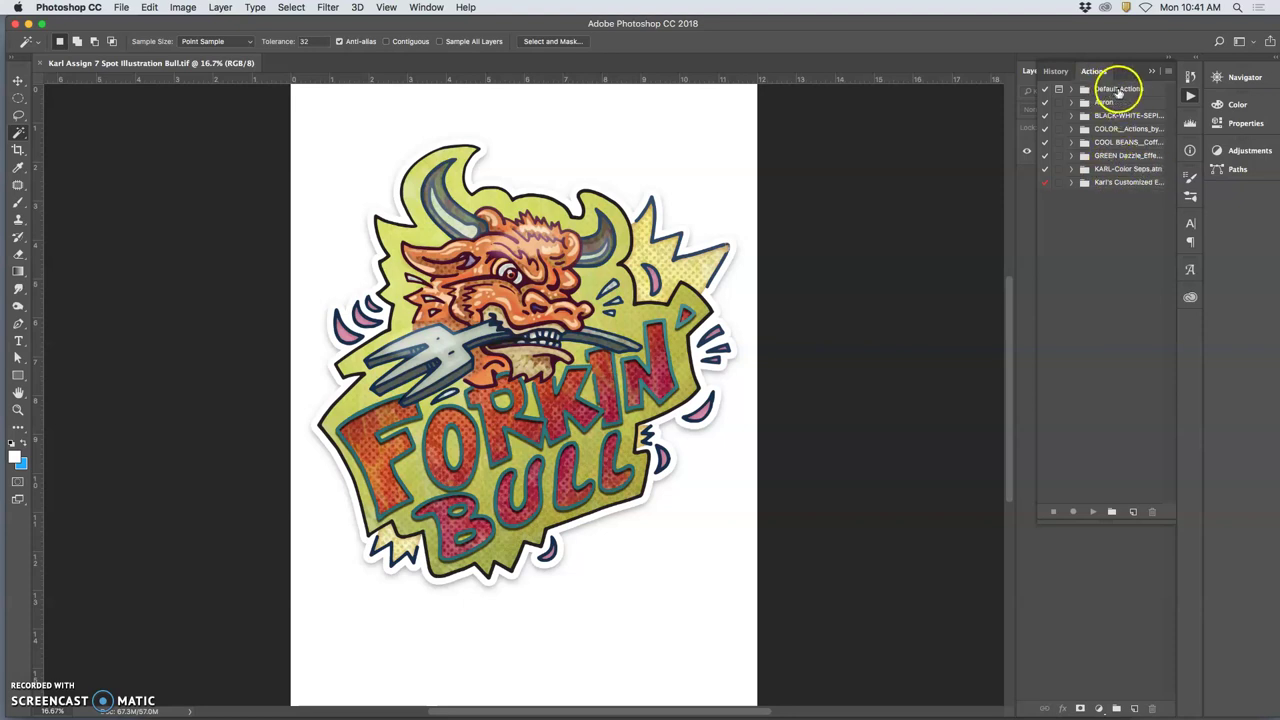
Browse the Downloads action files, cancel loading, and select CMYK FULL RUN in Color Seps.
{"action": "left_click", "coordinate": [1168, 75]}
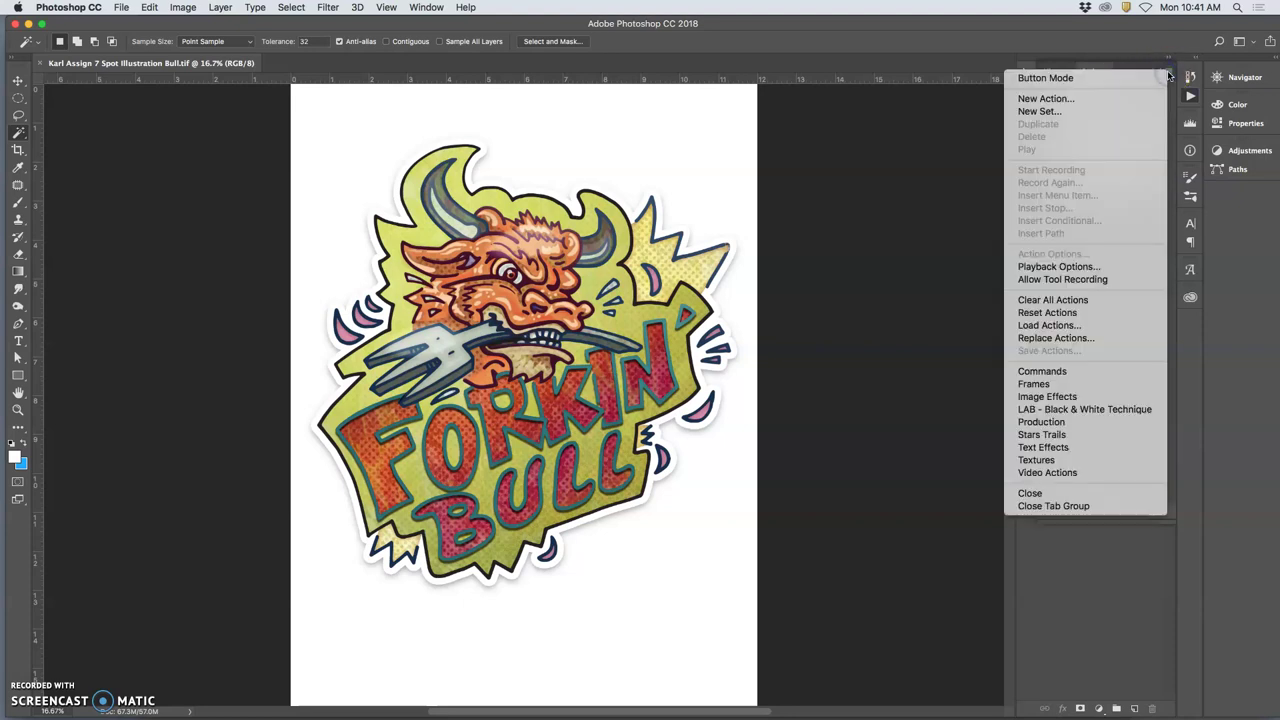
{"action": "left_click", "coordinate": [1065, 326]}
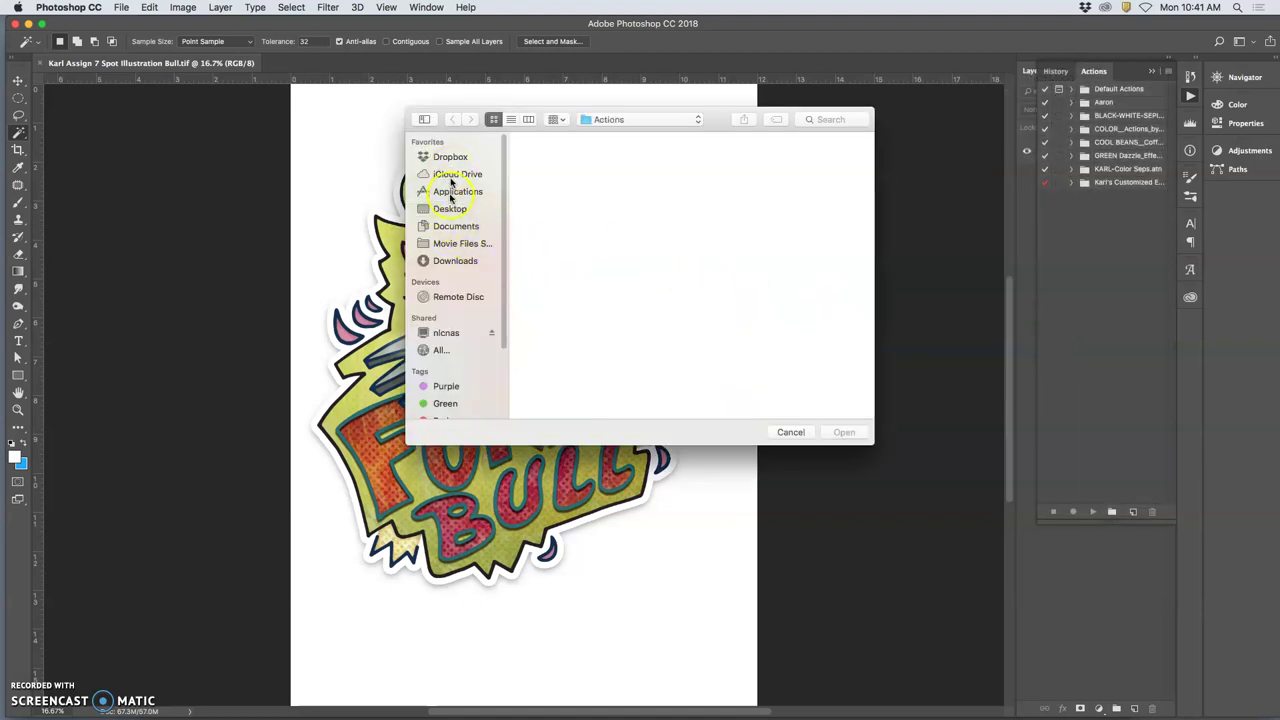
{"action": "left_click", "coordinate": [449, 262]}
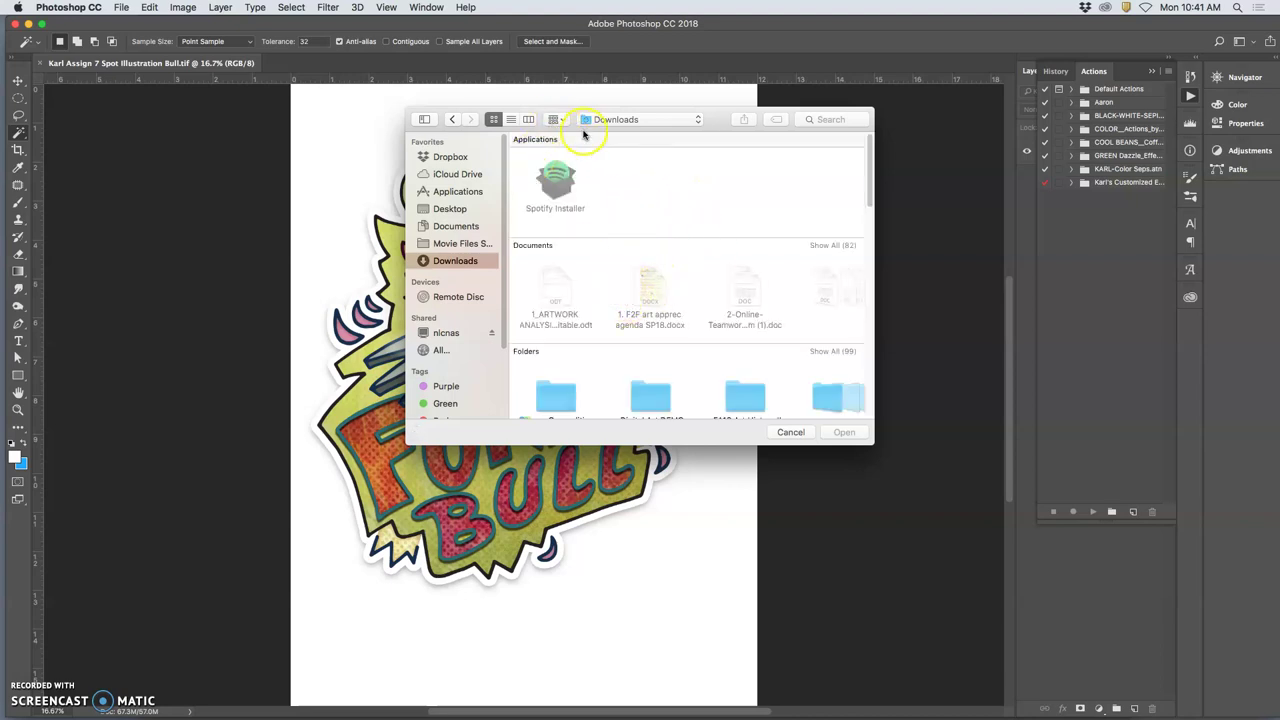
{"action": "left_click", "coordinate": [553, 121]}
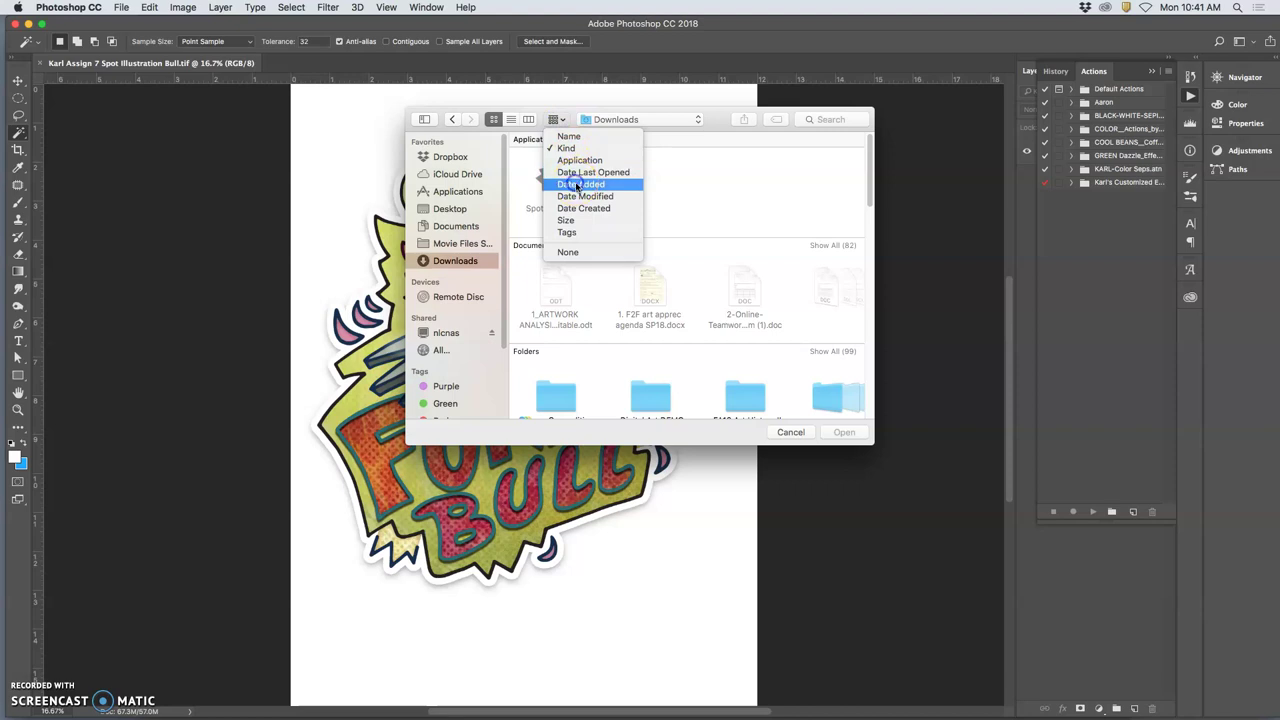
{"action": "left_click", "coordinate": [620, 190]}
{"action": "double_click", "coordinate": [650, 185]}
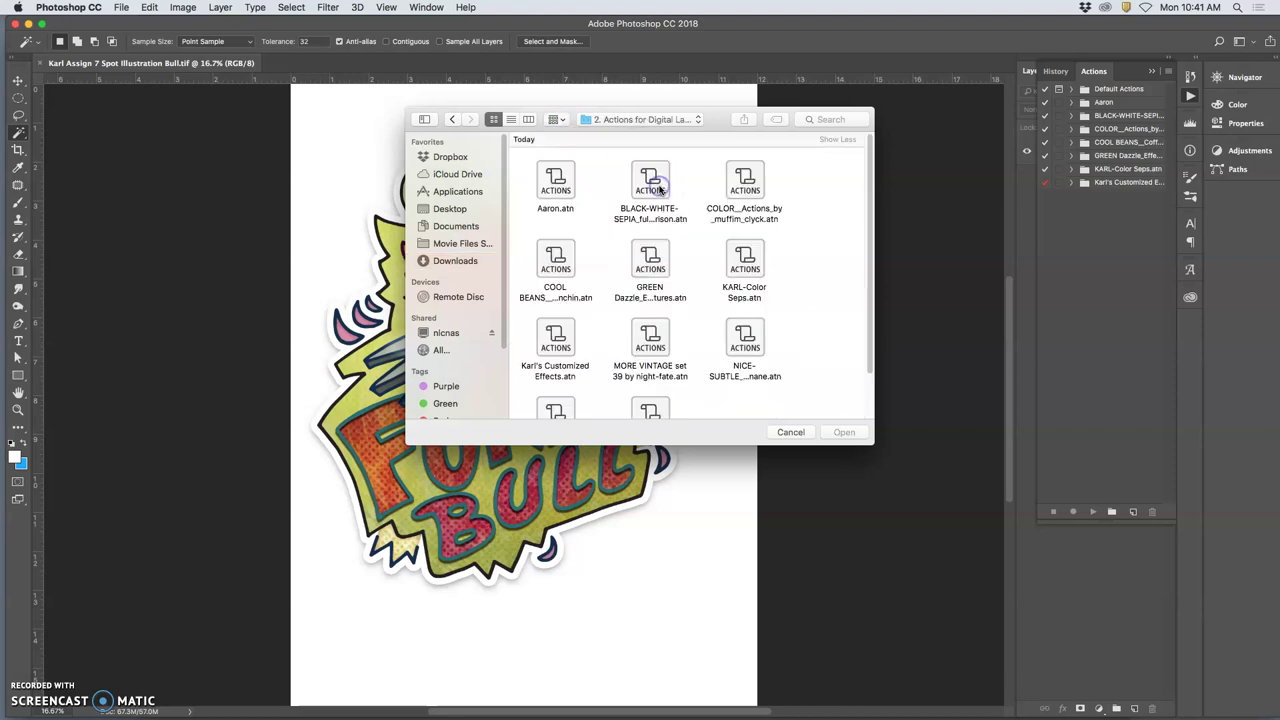
{"action": "left_click_drag", "start_coordinate": [541, 178], "coordinate": [837, 406]}
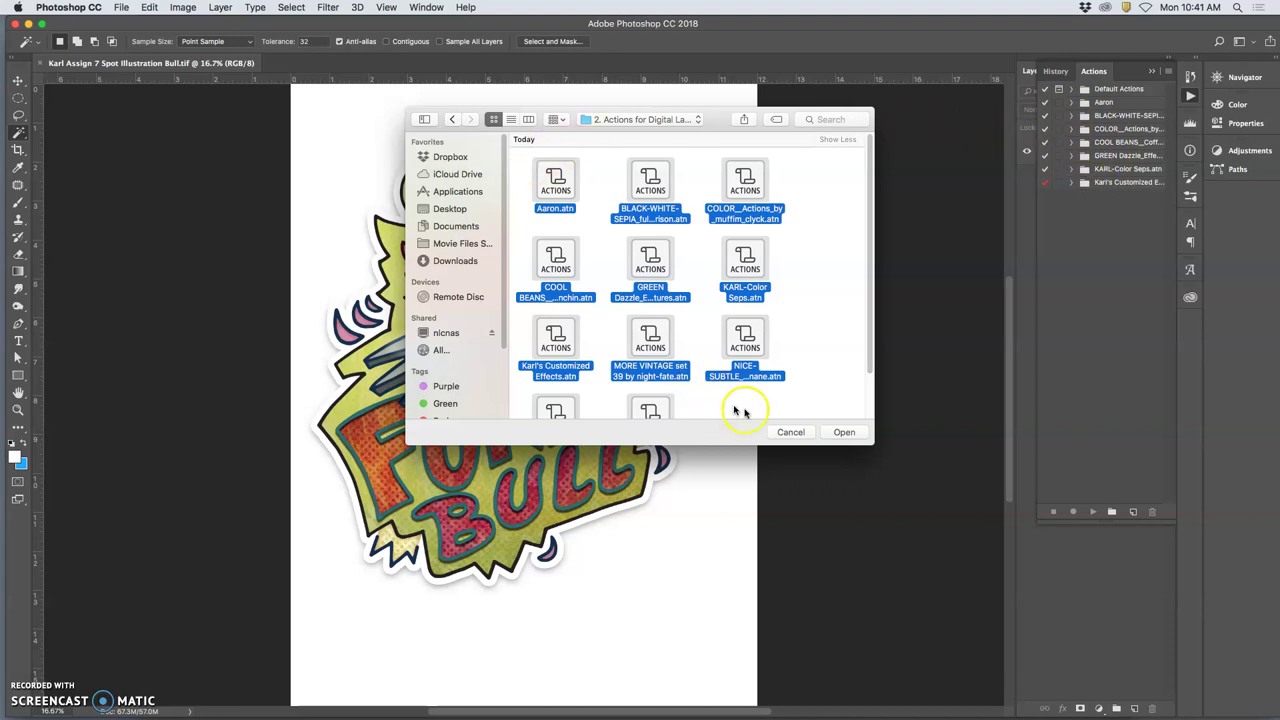
{"action": "left_click", "coordinate": [789, 432]}
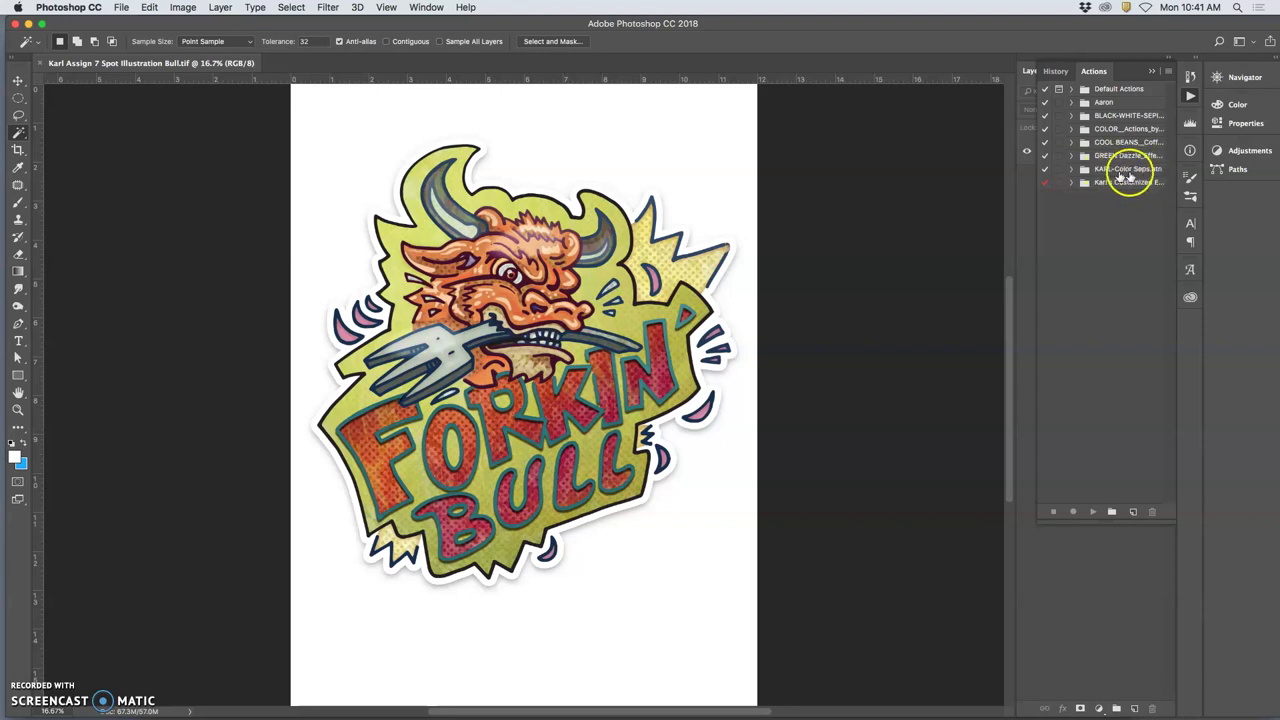
{"action": "left_click", "coordinate": [1071, 170]}
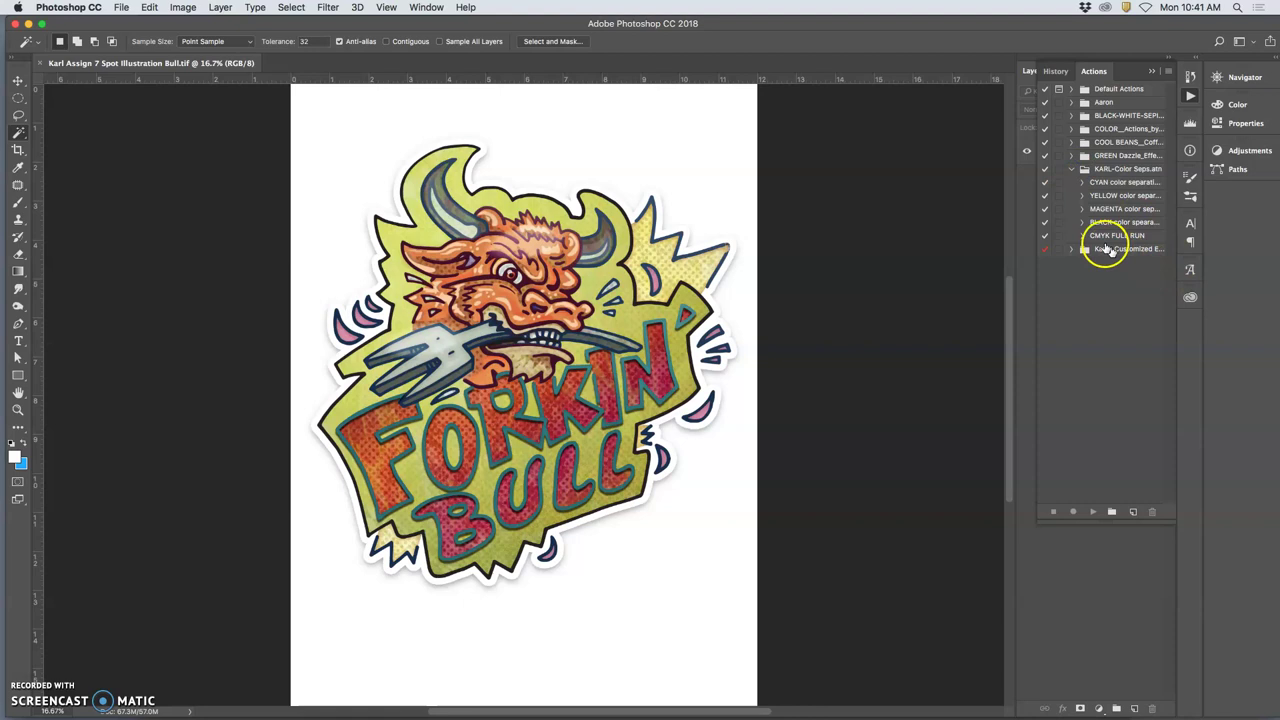
{"action": "left_click", "coordinate": [1096, 238]}
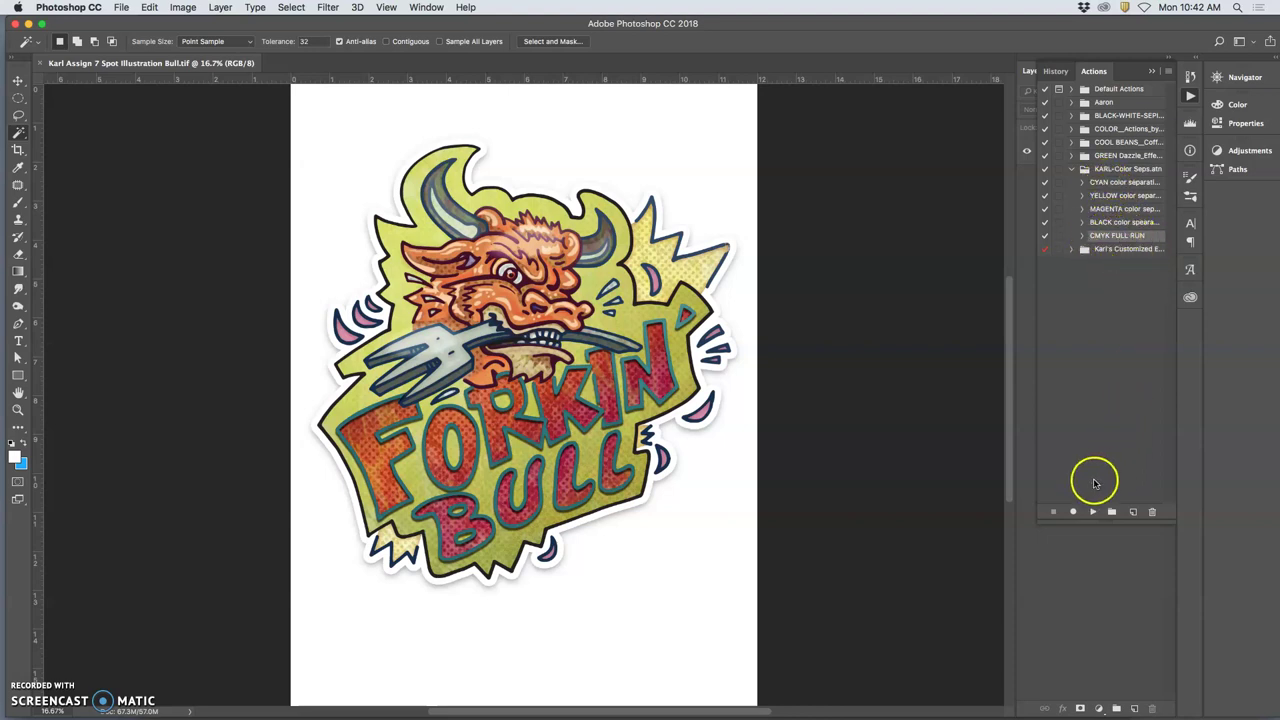
Run CMYK FULL RUN to create CYAN, YELLOW, MAGENTA, BLACK and combined CMYK dot documents.
{"action": "left_click", "coordinate": [1093, 512]}
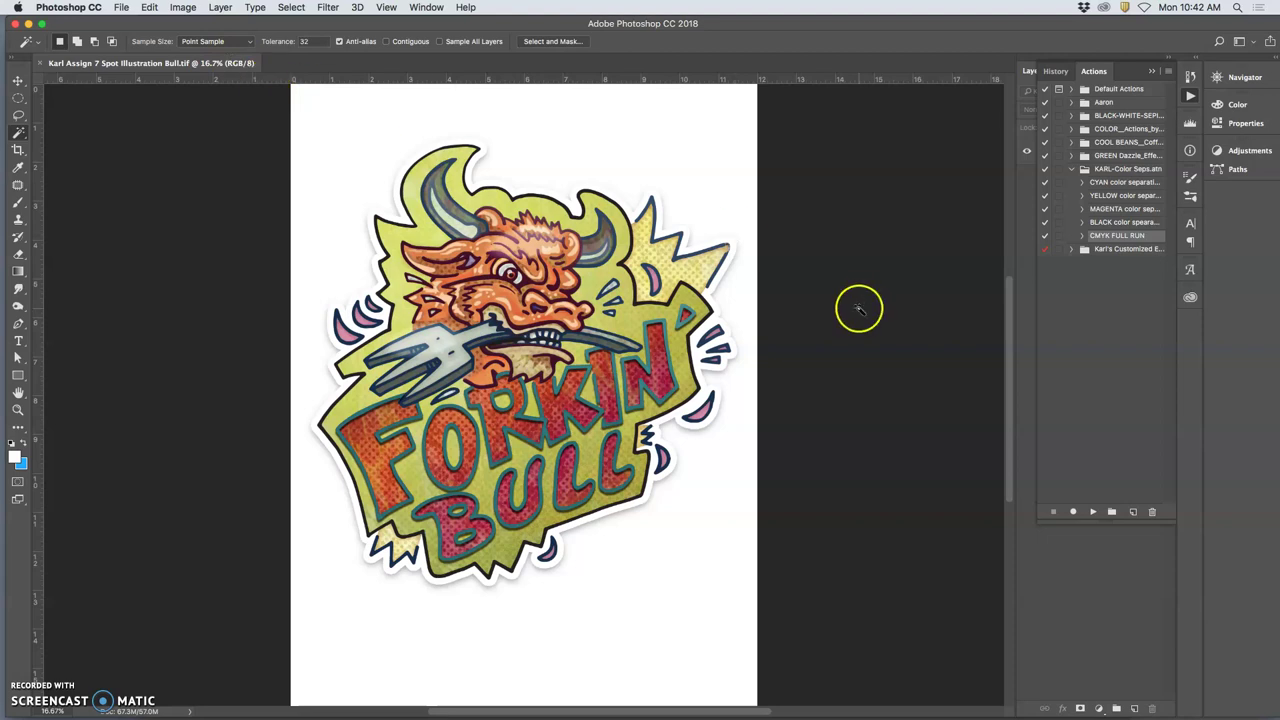
{"action": "left_click", "coordinate": [1094, 512]}
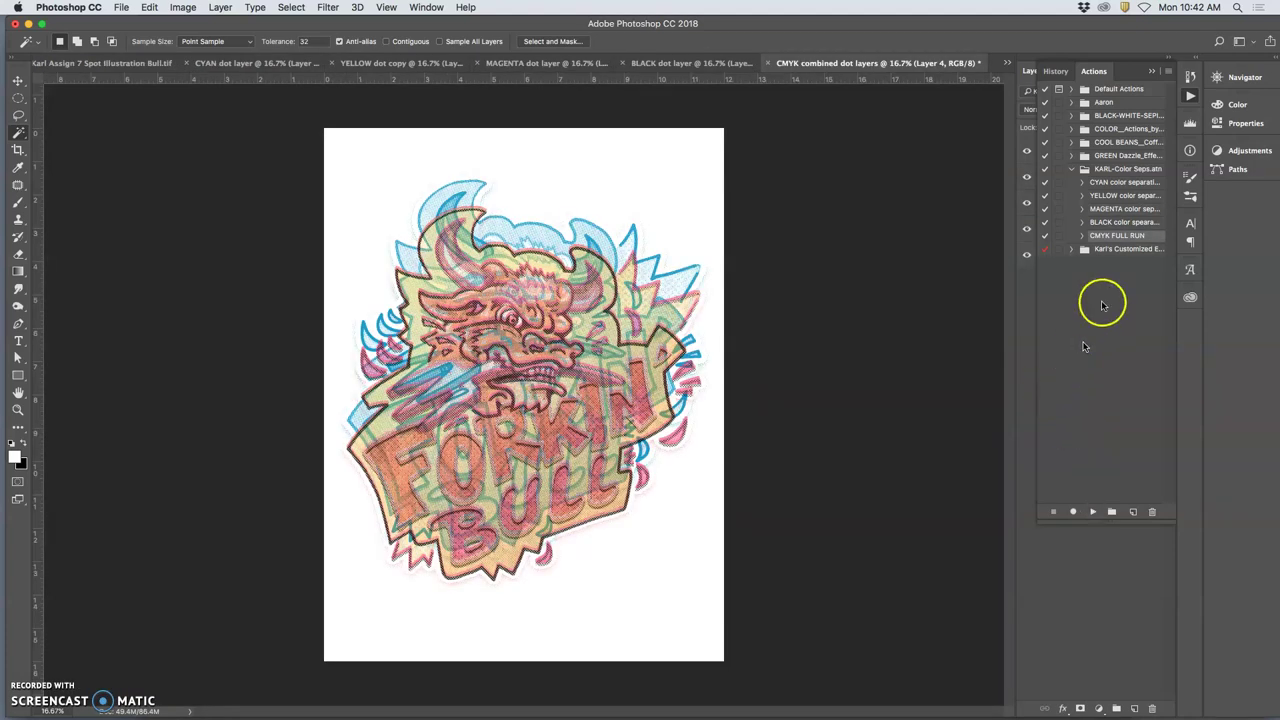
{"action": "left_click", "coordinate": [1082, 235]}
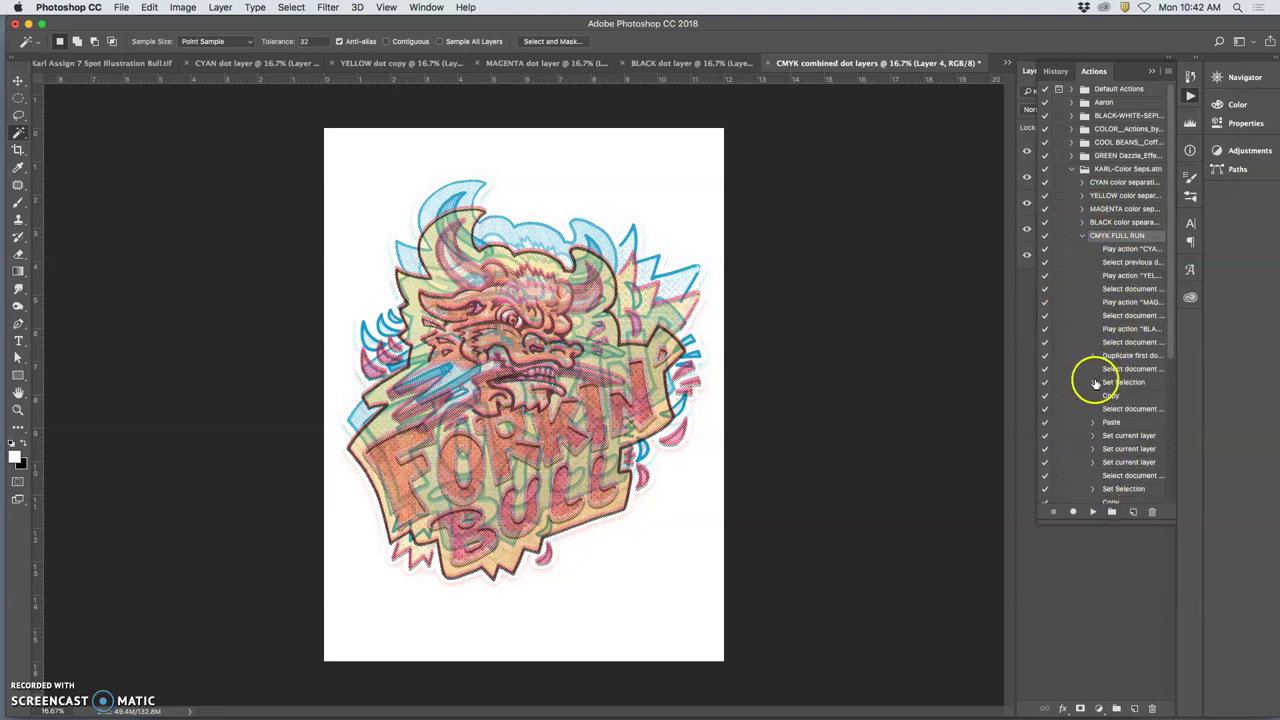
{"action": "left_click", "coordinate": [1082, 235]}
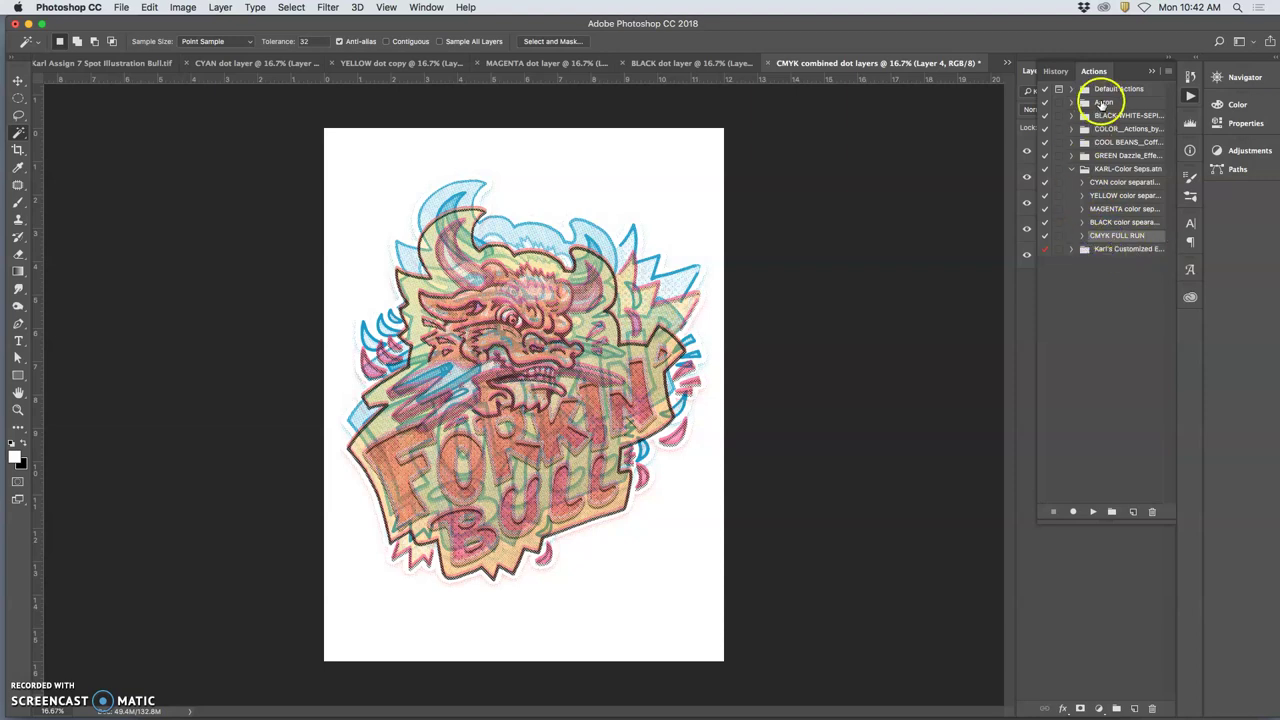
{"action": "left_click", "coordinate": [110, 63]}
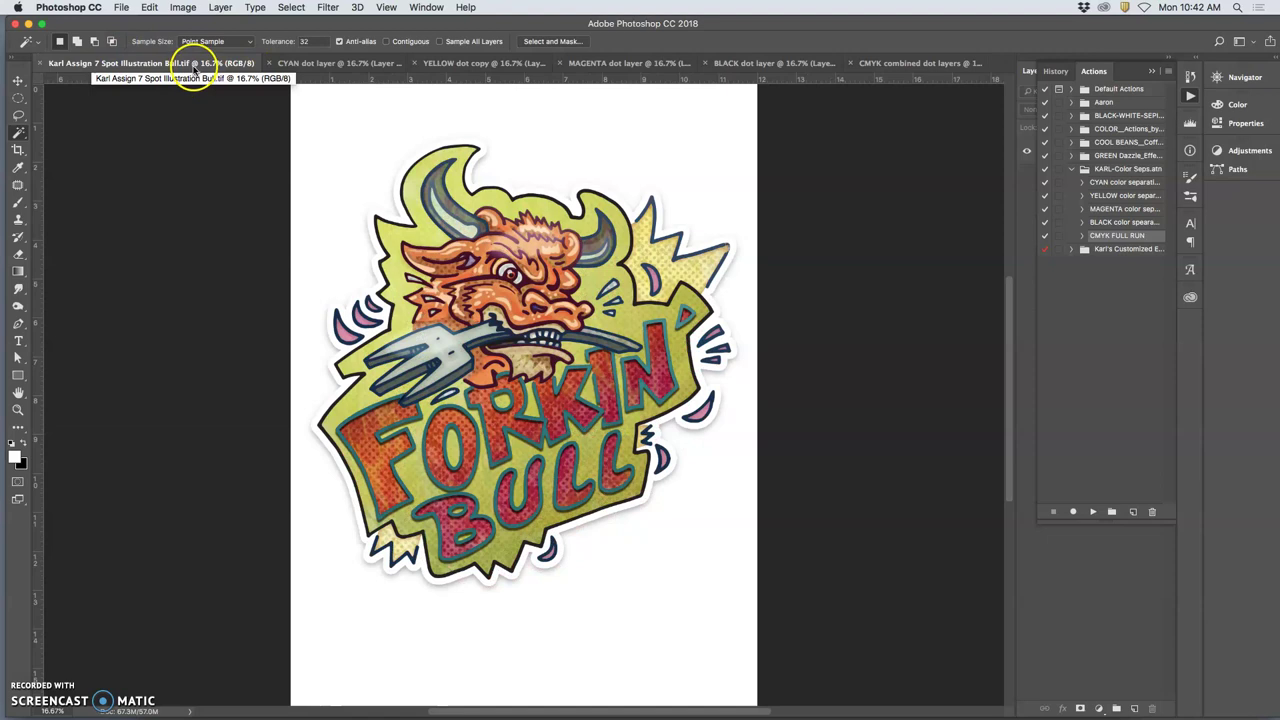
Review the CYAN, YELLOW, MAGENTA and BLACK dot documents, then view the CMYK combined one.
{"action": "left_click", "coordinate": [320, 65]}
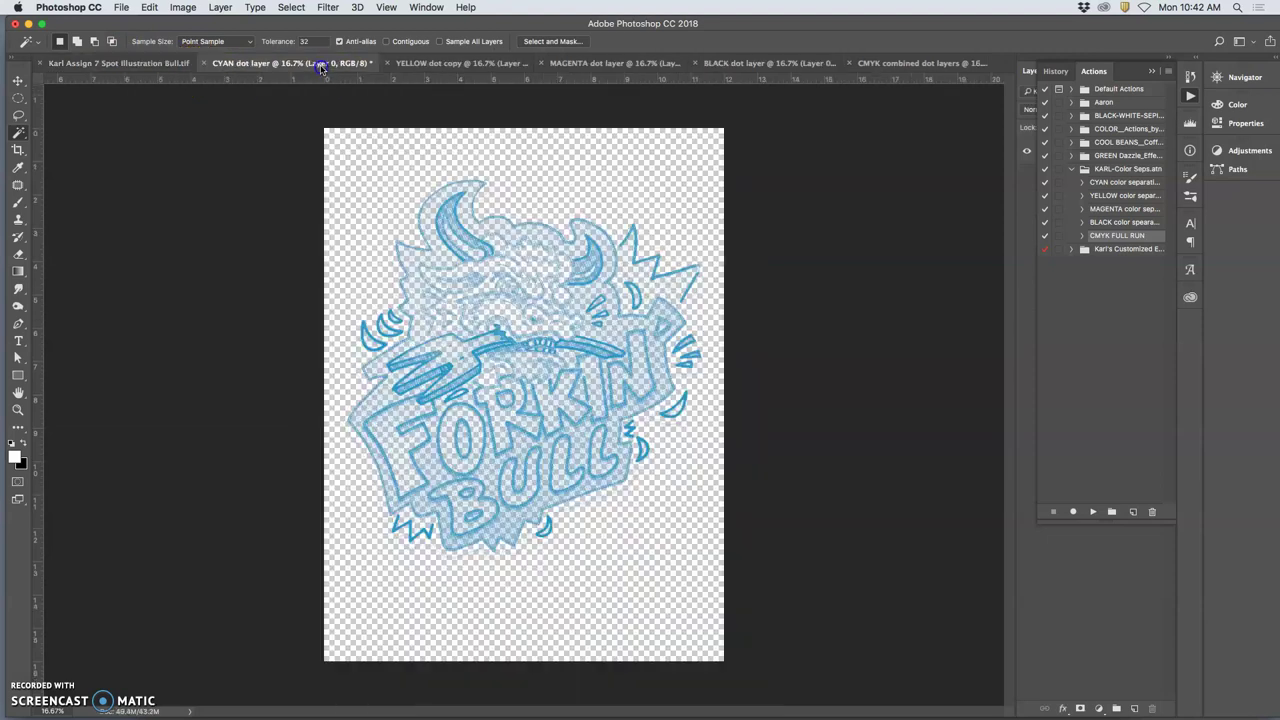
{"action": "left_click", "coordinate": [440, 63]}
{"action": "left_click", "coordinate": [610, 64]}
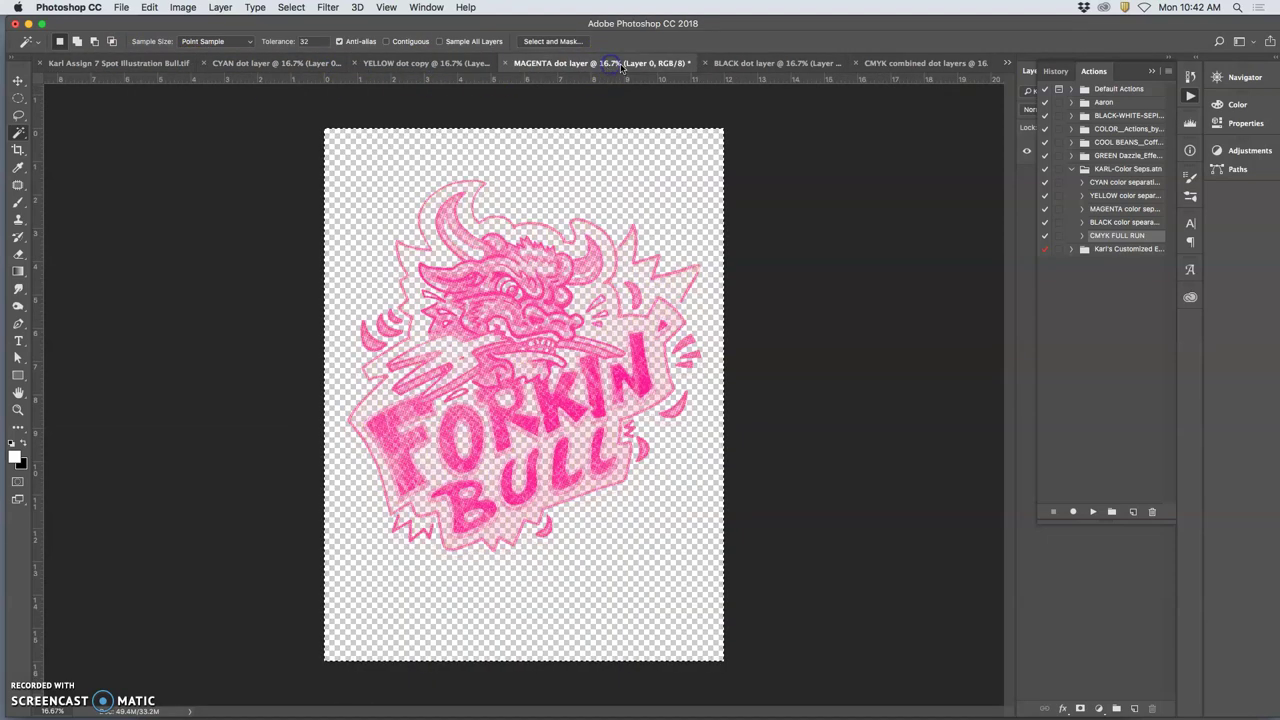
{"action": "left_click", "coordinate": [757, 63]}
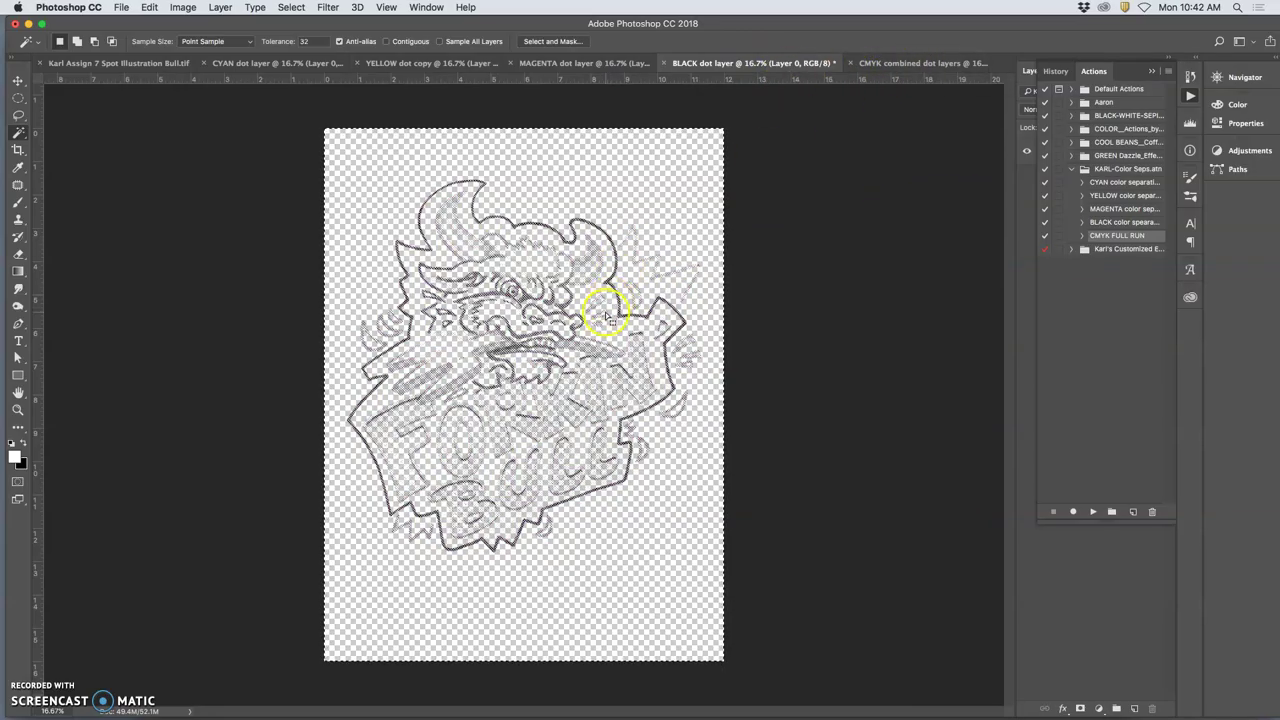
{"action": "key", "text": "super+equal"}
{"action": "key", "text": "super+equal"}
{"action": "key", "text": "super+equal"}
{"action": "key", "text": "super+equal"}
{"action": "key", "text": "super+equal"}
{"action": "key", "text": "super+equal"}
{"action": "key", "text": "super+equal"}
{"action": "key", "text": "super+equal"}
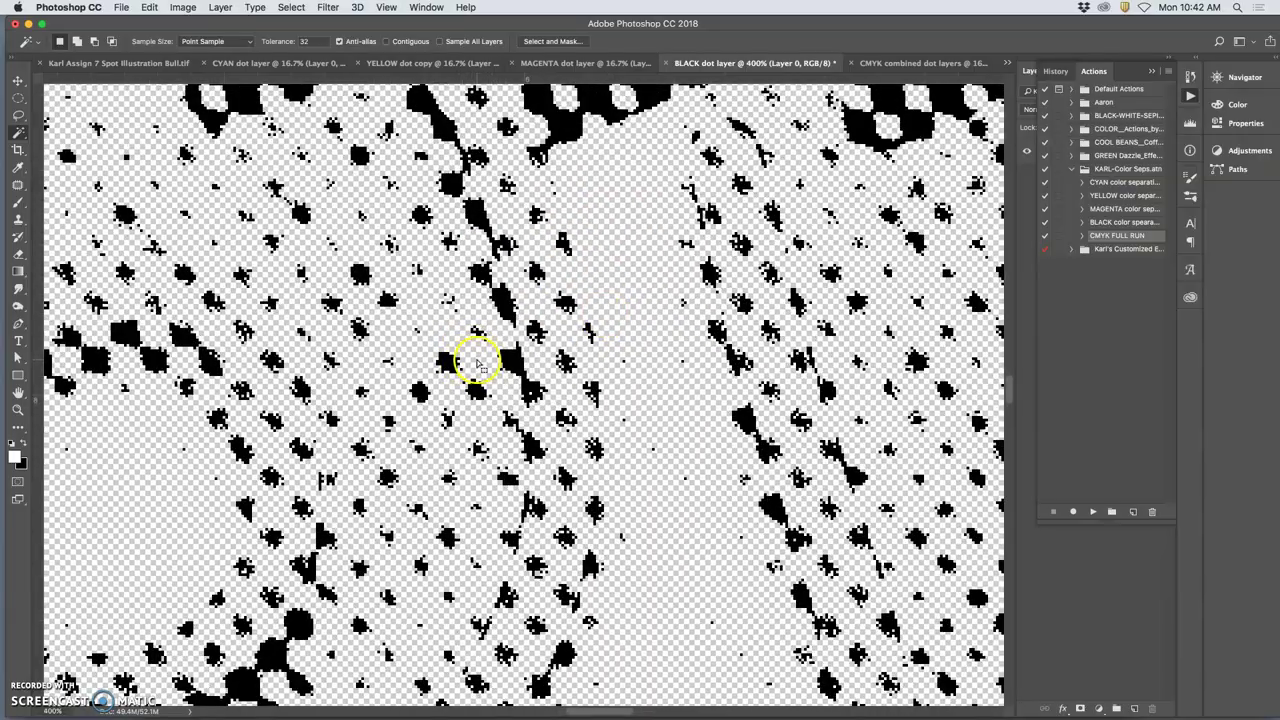
{"action": "key", "text": "super+minus"}
{"action": "key", "text": "super+minus"}
{"action": "key", "text": "super+minus"}
{"action": "key", "text": "super+minus"}
{"action": "key", "text": "super+minus"}
{"action": "key", "text": "super+minus"}
{"action": "key", "text": "super+minus"}
{"action": "key", "text": "super+minus"}
{"action": "key", "text": "super+minus"}
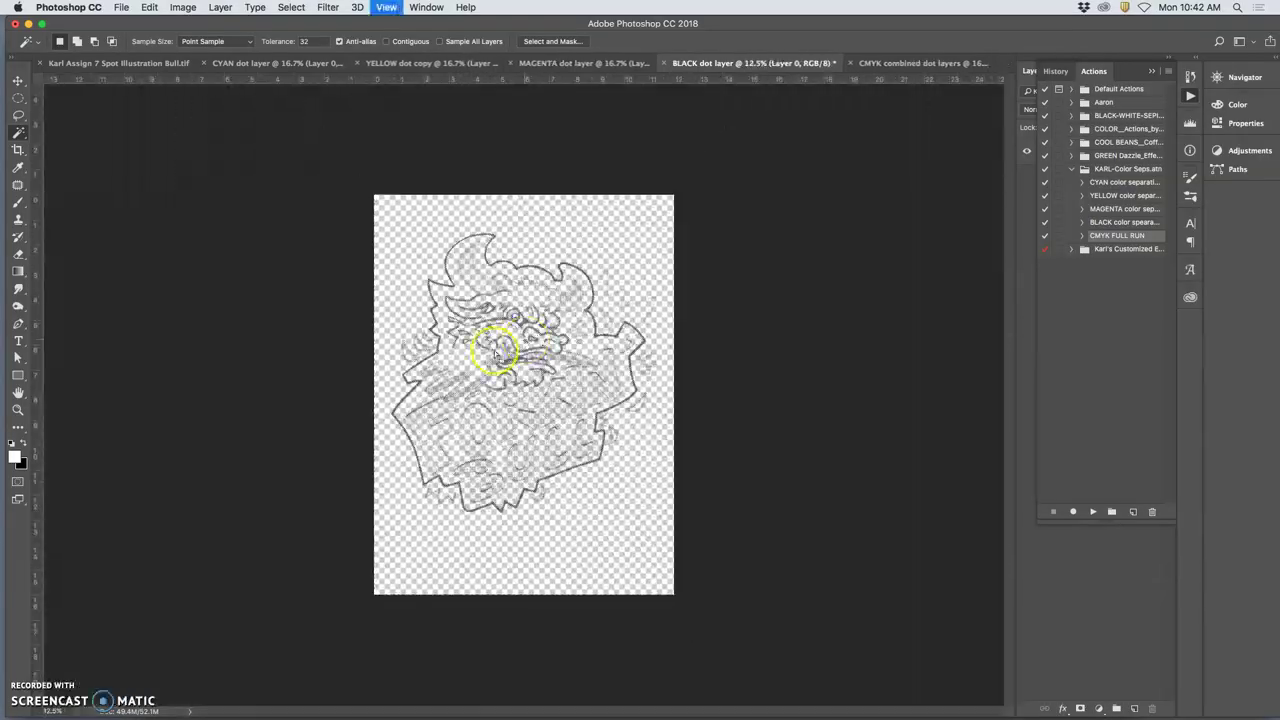
{"action": "left_click", "coordinate": [932, 64]}
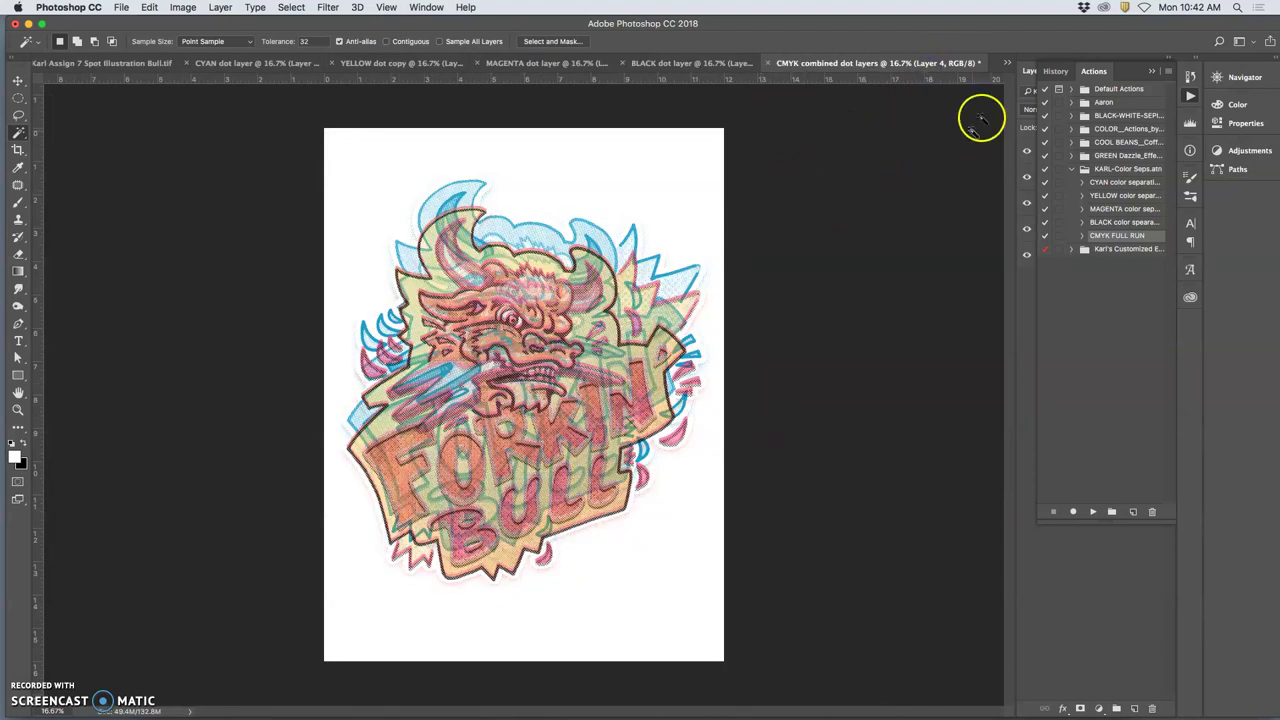
Hide the cyan, magenta and yellow dot layers to inspect the black dots, then restore yellow.
{"action": "left_click", "coordinate": [1027, 72]}
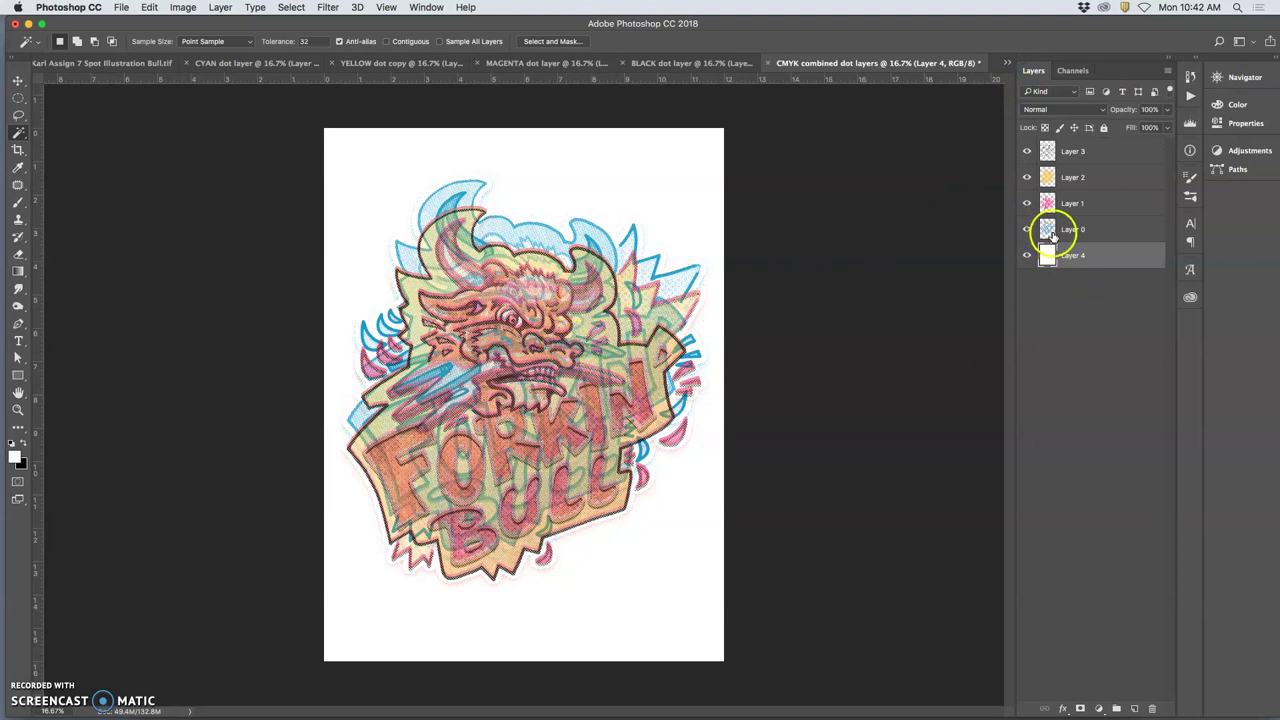
{"action": "left_click_drag", "start_coordinate": [1027, 230], "coordinate": [1026, 188]}
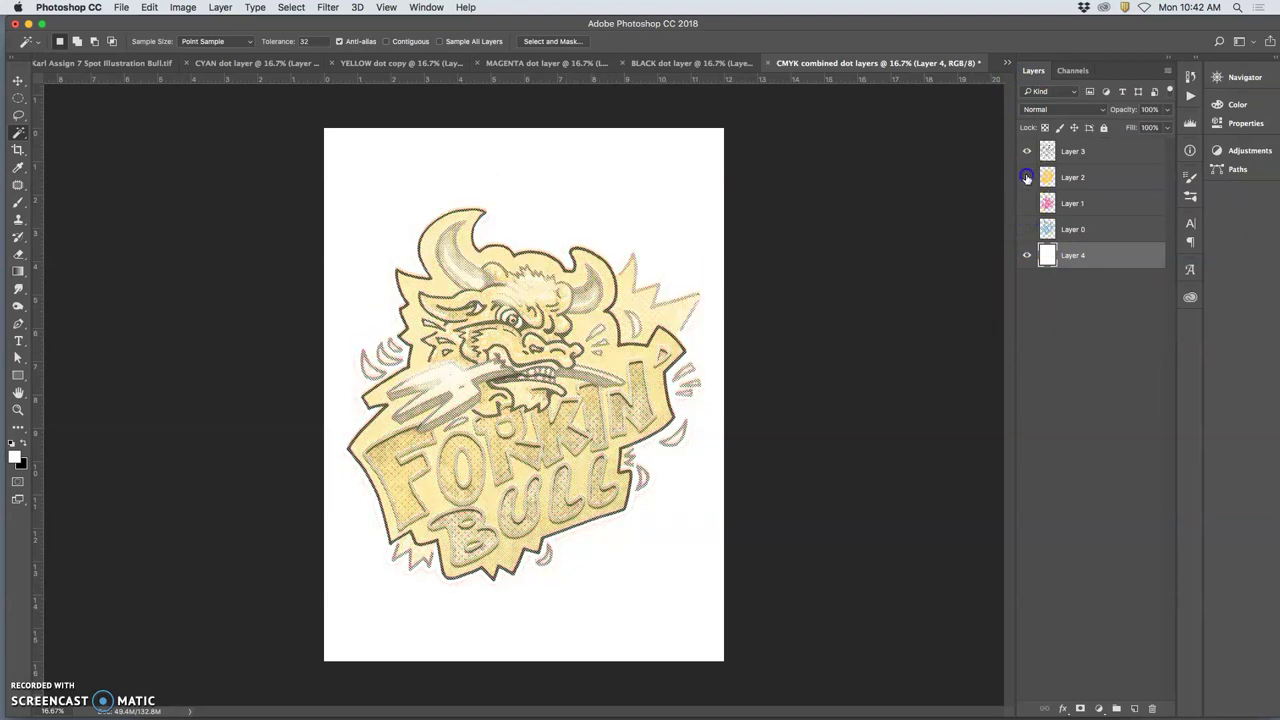
{"action": "left_click", "coordinate": [1026, 177]}
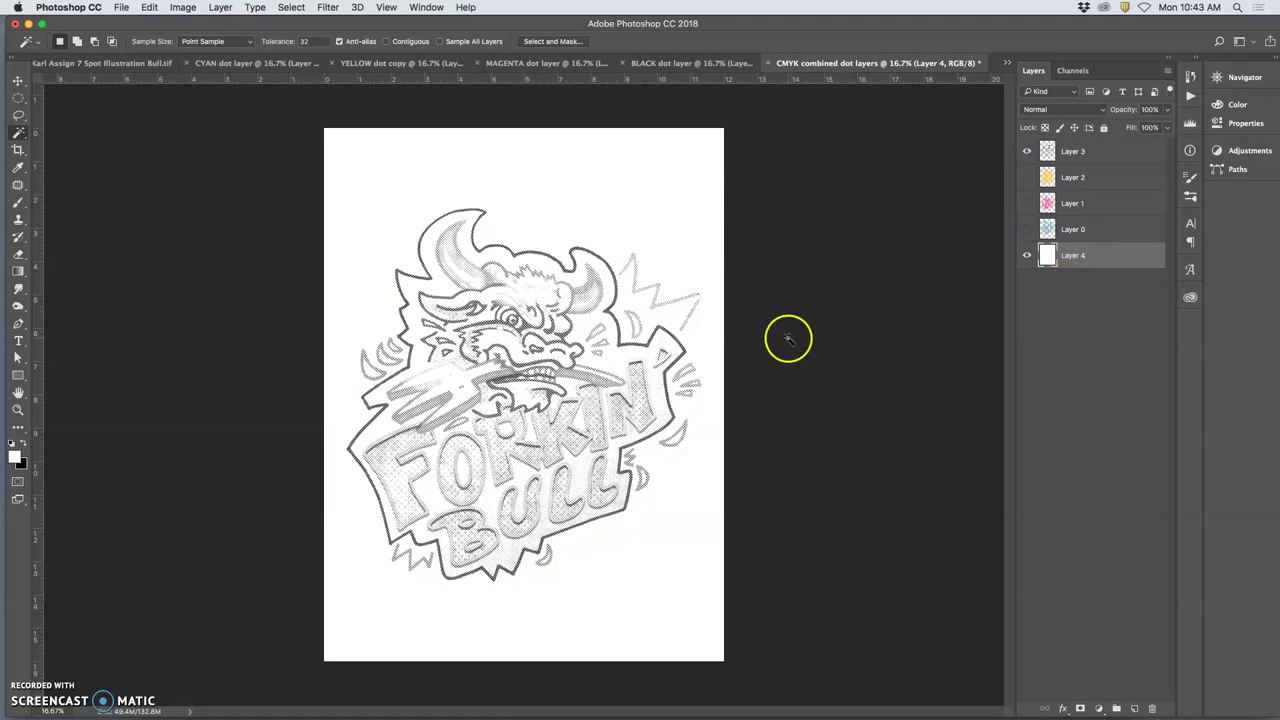
{"action": "key", "text": "super+equal"}
{"action": "key", "text": "super+equal"}
{"action": "key", "text": "super+equal"}
{"action": "key", "text": "super+equal"}
{"action": "key", "text": "super+equal"}
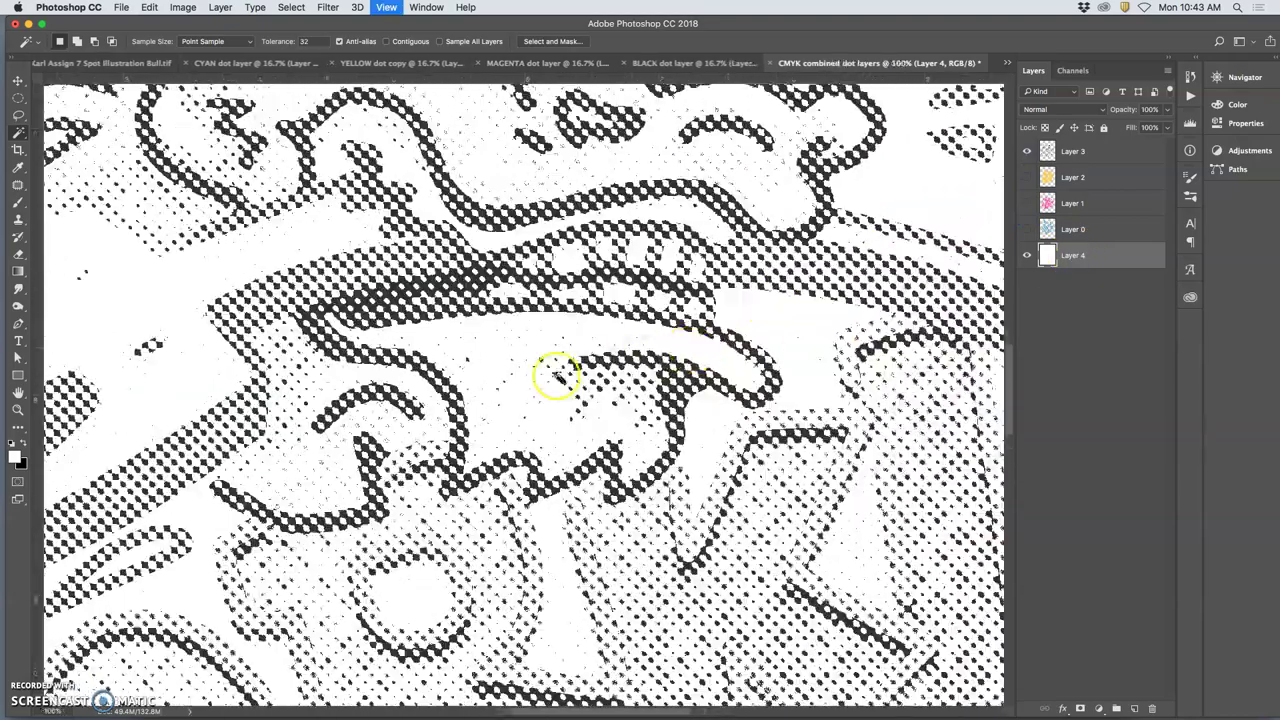
{"action": "key", "text": "super+minus"}
{"action": "key", "text": "super+minus"}
{"action": "key", "text": "super+minus"}
{"action": "key", "text": "super+minus"}
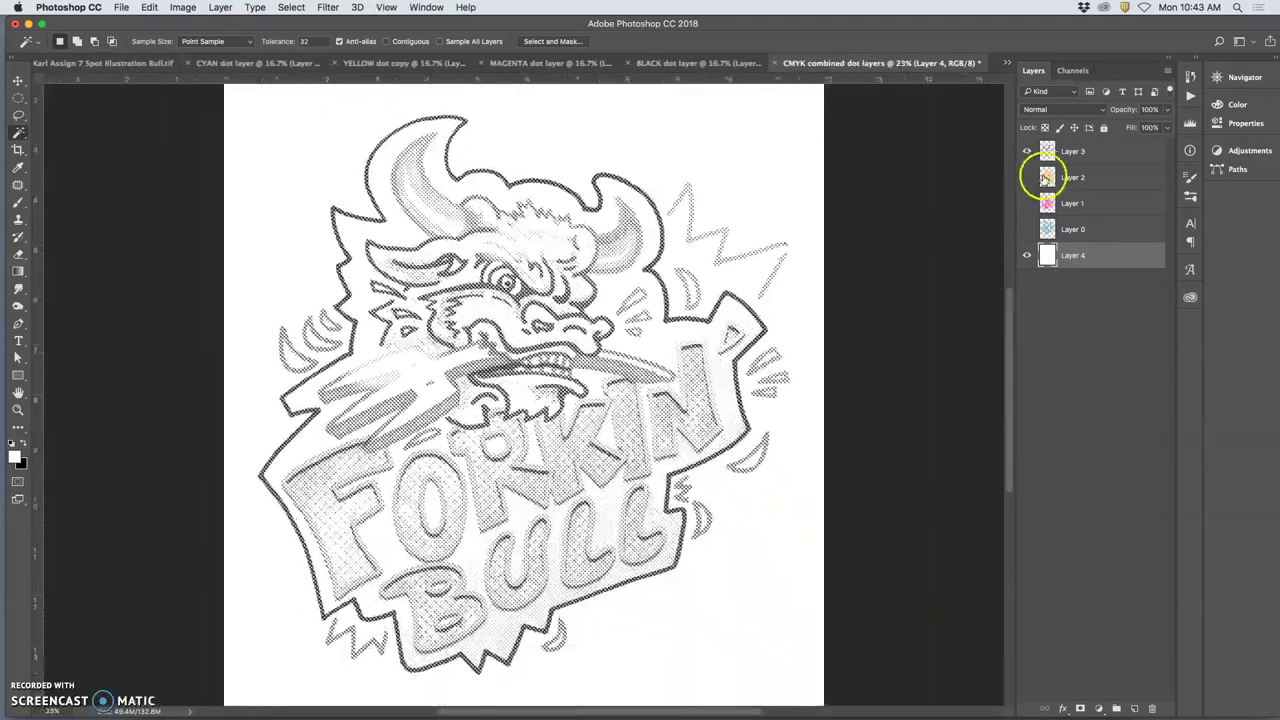
{"action": "left_click", "coordinate": [1026, 177]}
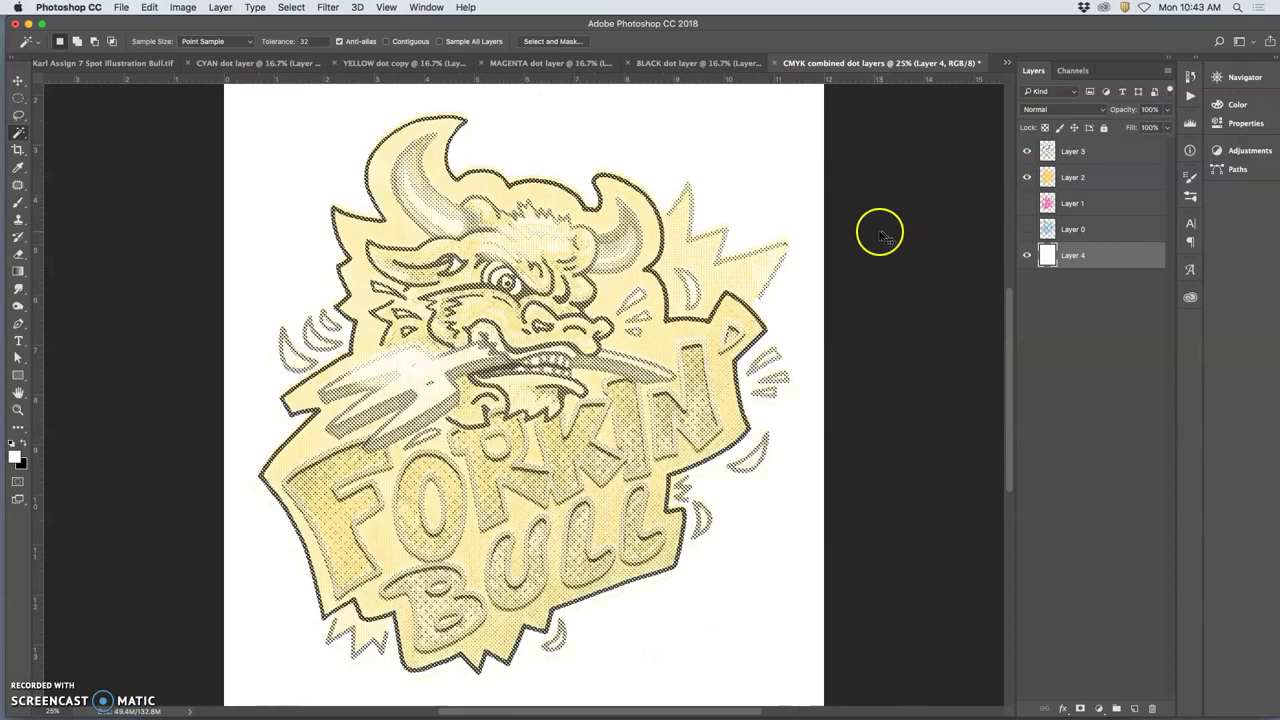
Check the magenta layer, leave it hidden, and select Layer 3 for moving.
{"action": "key", "text": "super+plus"}
{"action": "key", "text": "super+plus"}
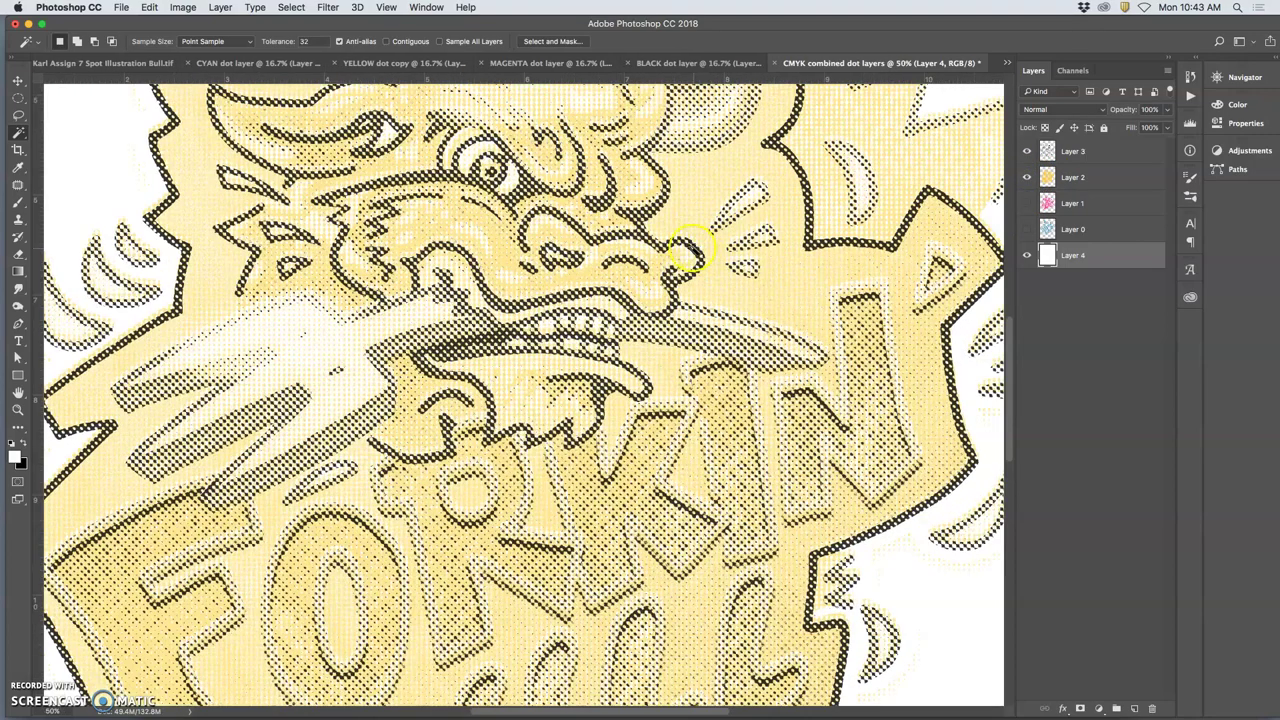
{"action": "scroll", "coordinate": [692, 250], "scroll_direction": "up", "scroll_amount": 3}
{"action": "scroll", "coordinate": [692, 250], "scroll_direction": "up", "scroll_amount": 4}
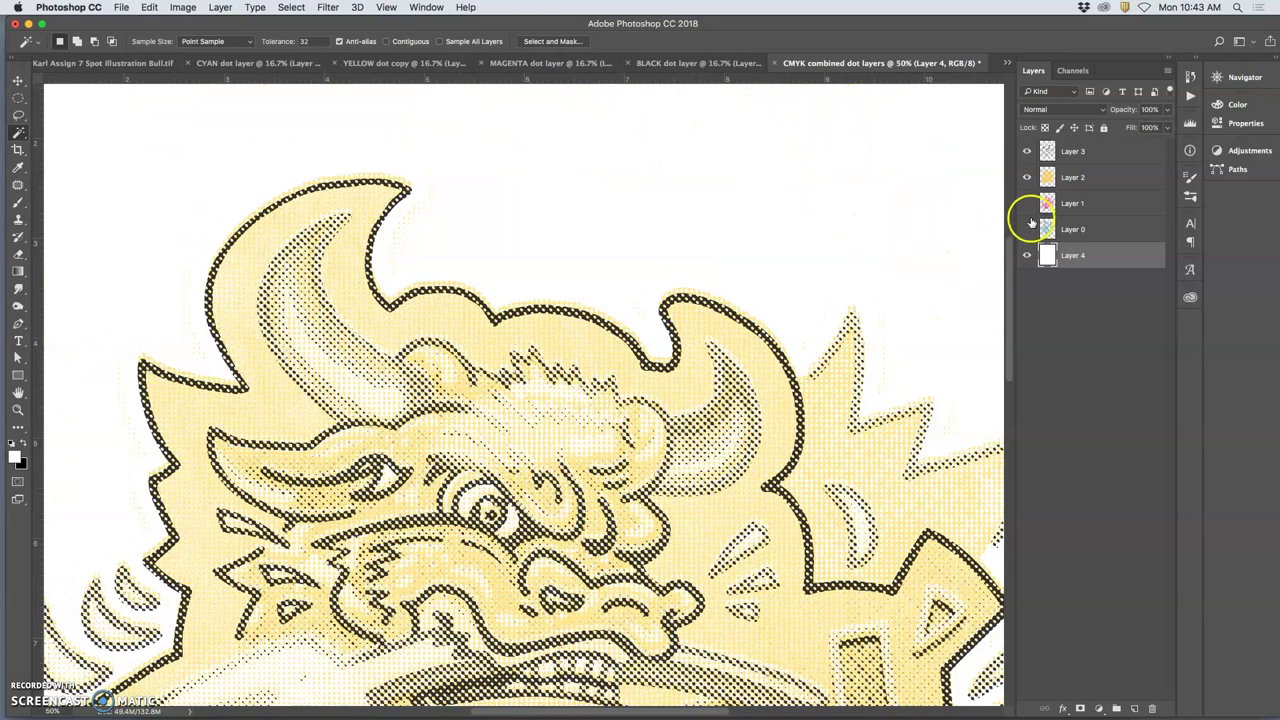
{"action": "left_click", "coordinate": [1025, 203]}
{"action": "left_click", "coordinate": [1025, 203]}
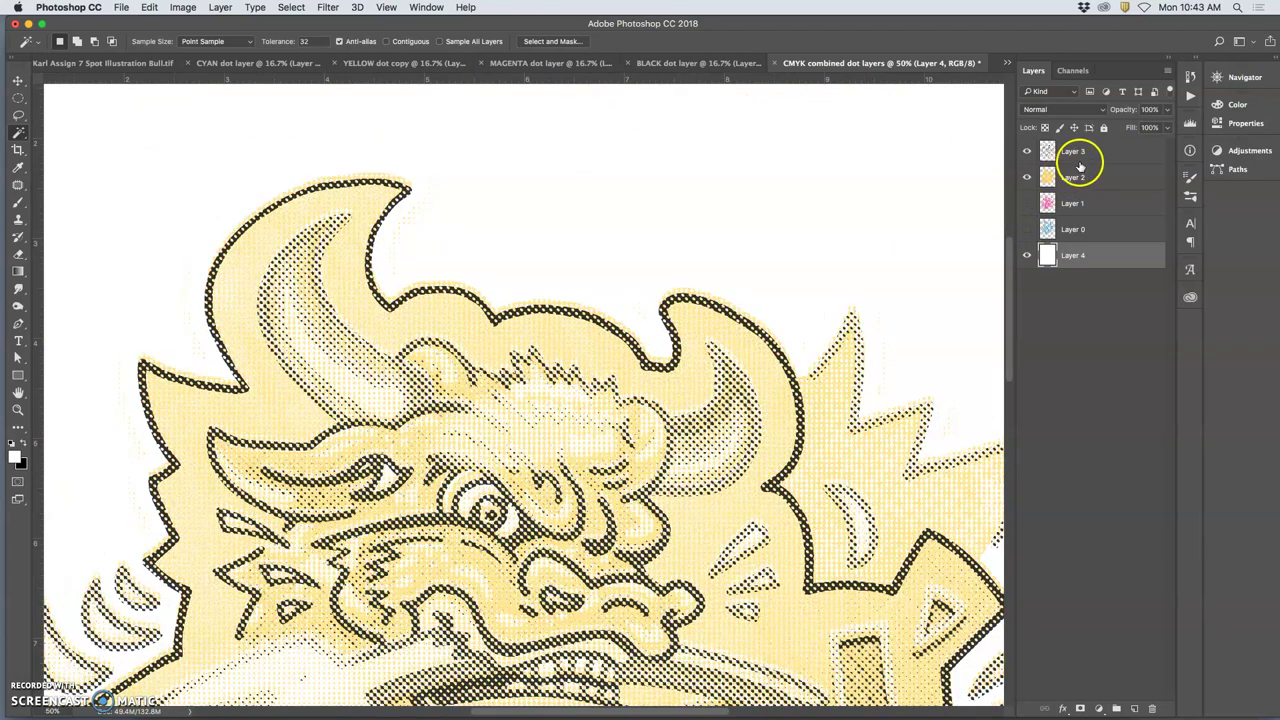
{"action": "left_click", "coordinate": [1084, 155]}
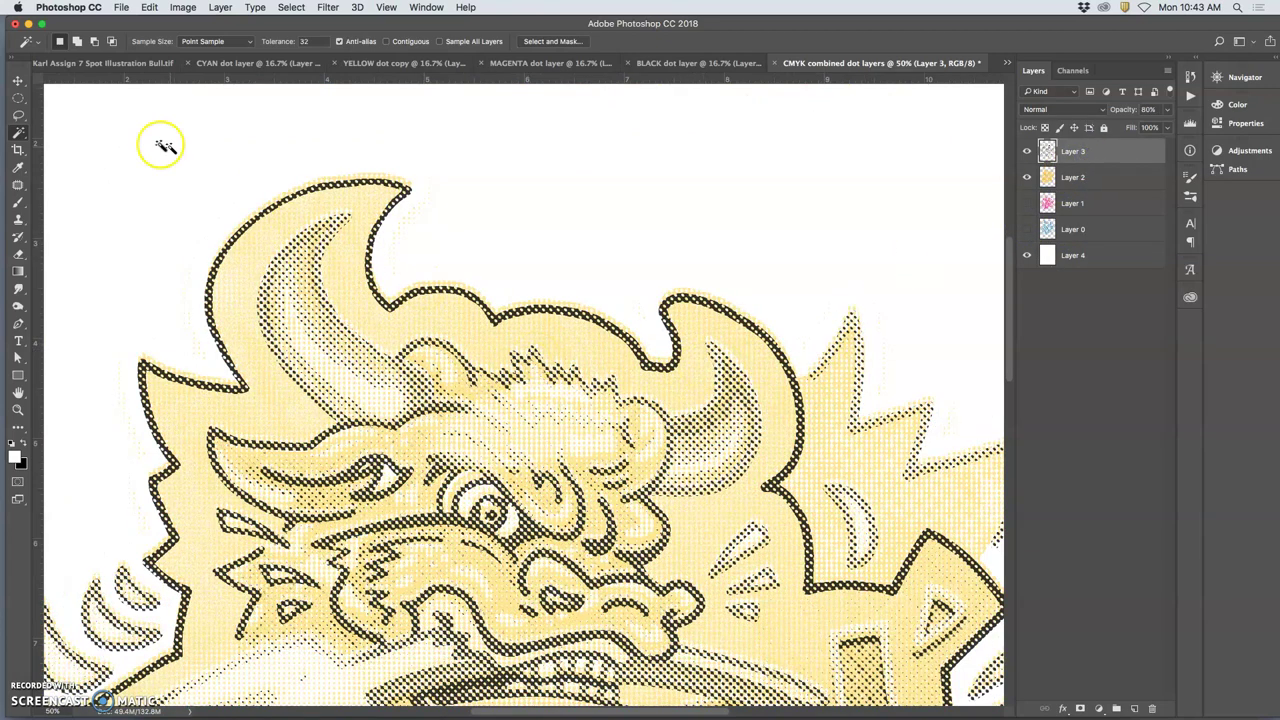
{"action": "left_click", "coordinate": [19, 82]}
Nudge the black Layer 3 into place and turn the magenta and cyan layers back on.
{"action": "left_click_drag", "start_coordinate": [351, 254], "coordinate": [349, 253]}
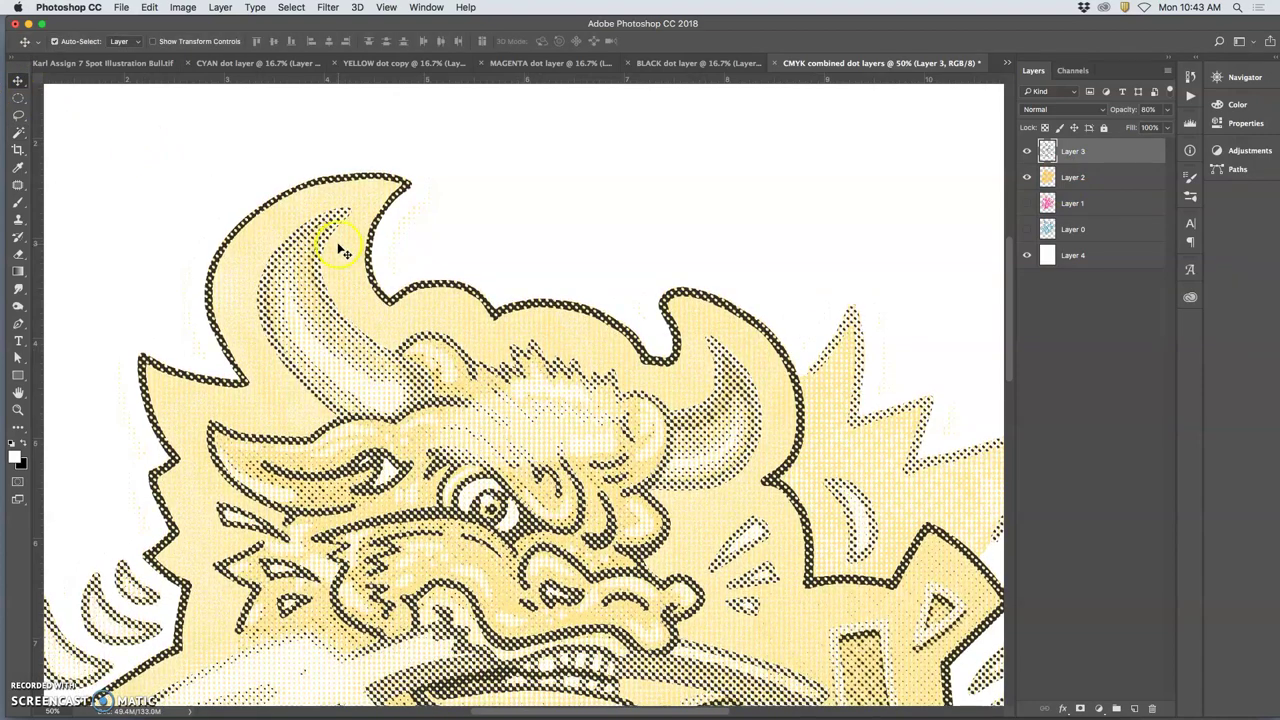
{"action": "scroll", "coordinate": [418, 256], "scroll_direction": "down", "scroll_amount": 10}
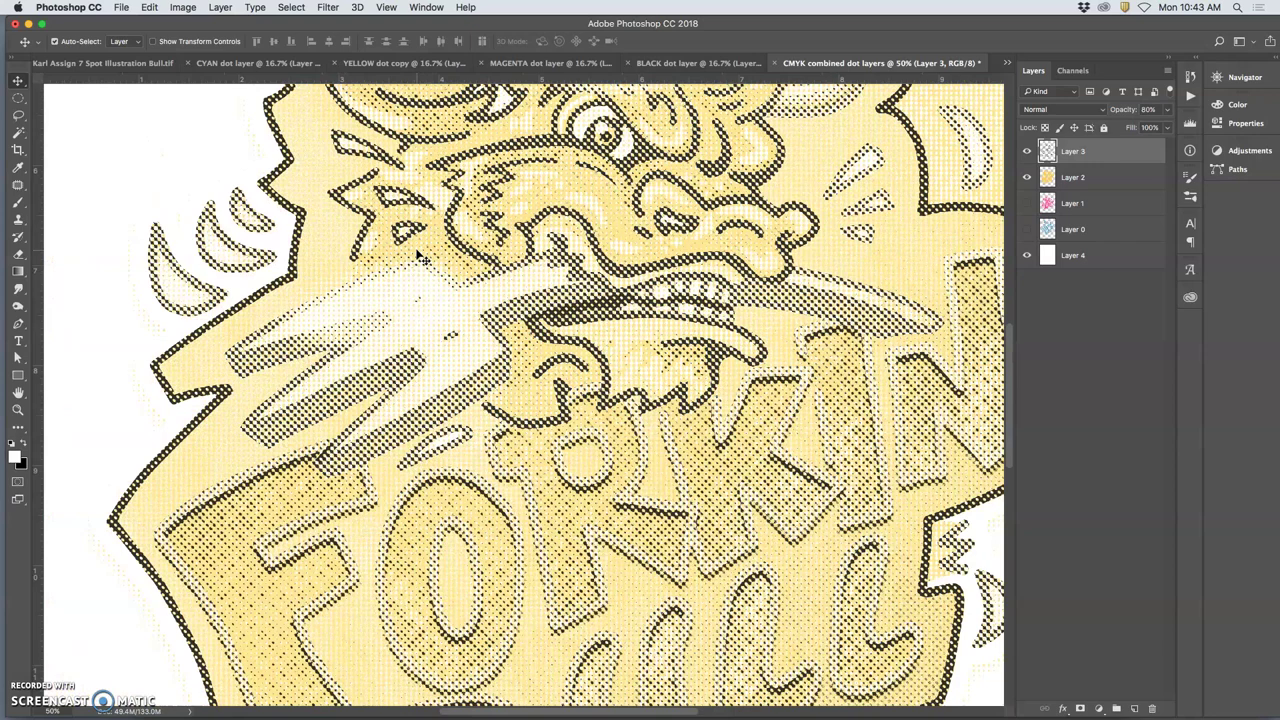
{"action": "left_click", "coordinate": [1027, 204]}
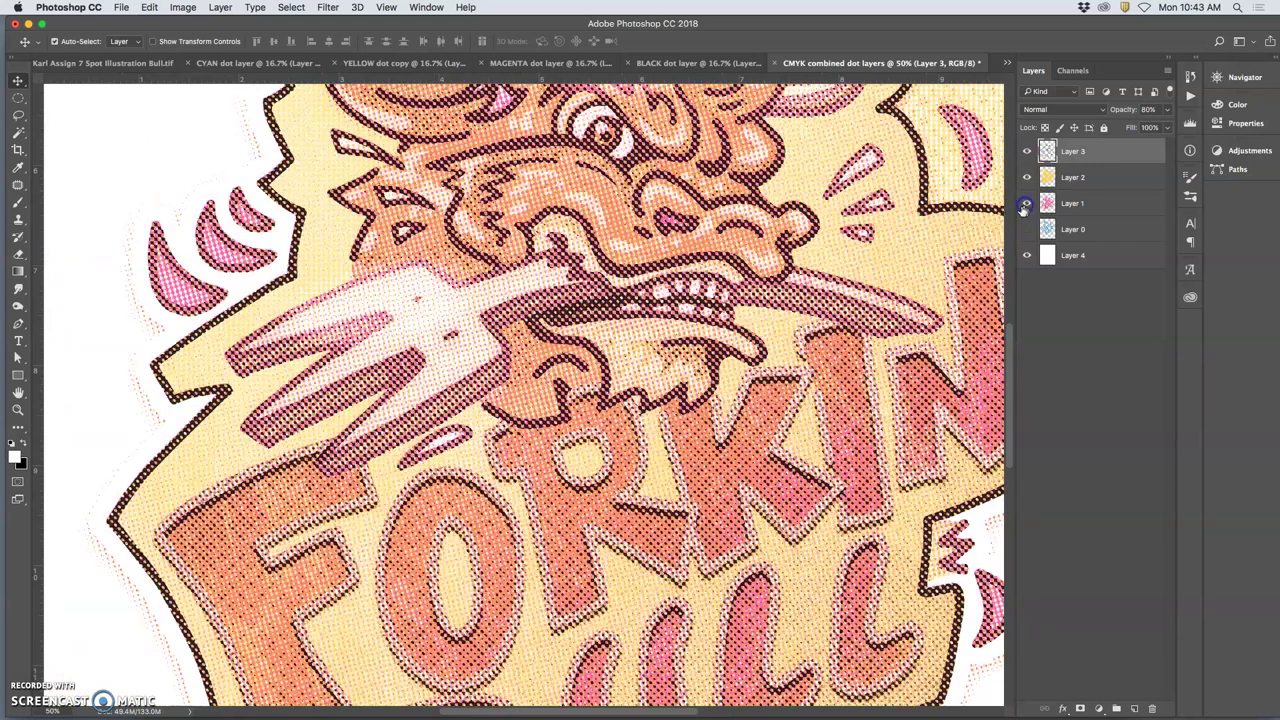
{"action": "left_click", "coordinate": [1077, 204]}
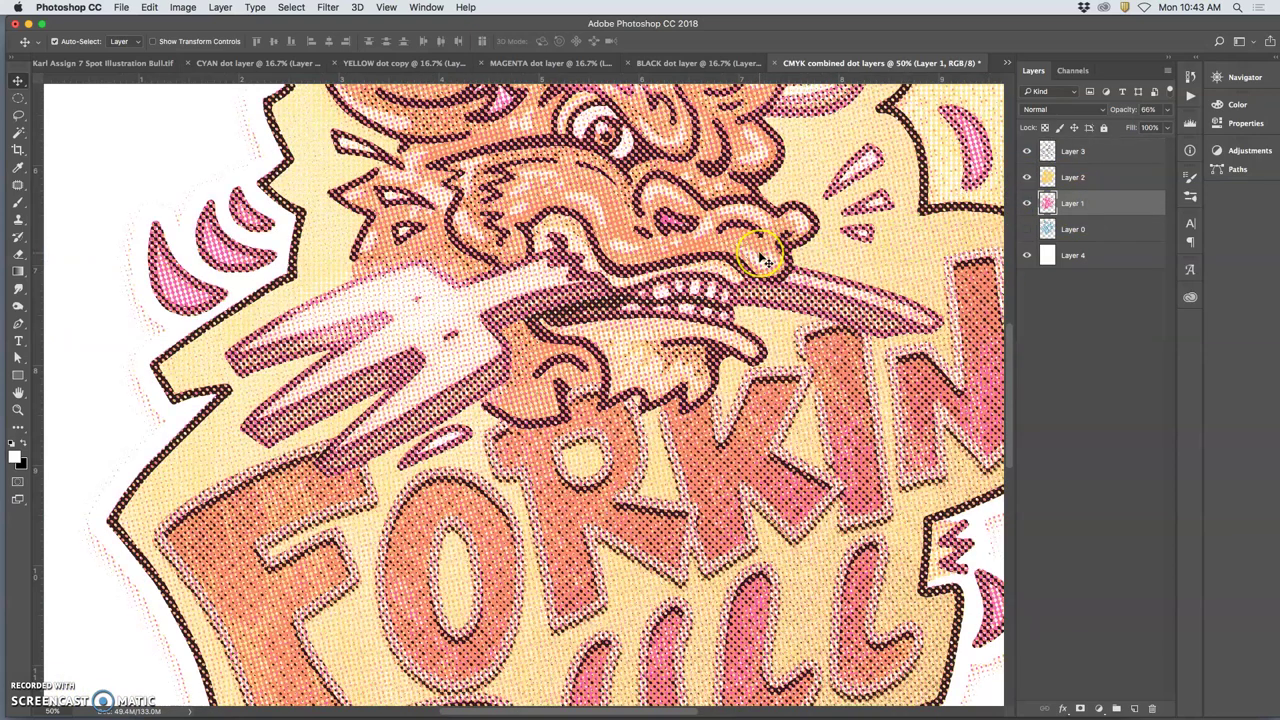
{"action": "scroll", "coordinate": [760, 258], "scroll_direction": "up", "scroll_amount": 5}
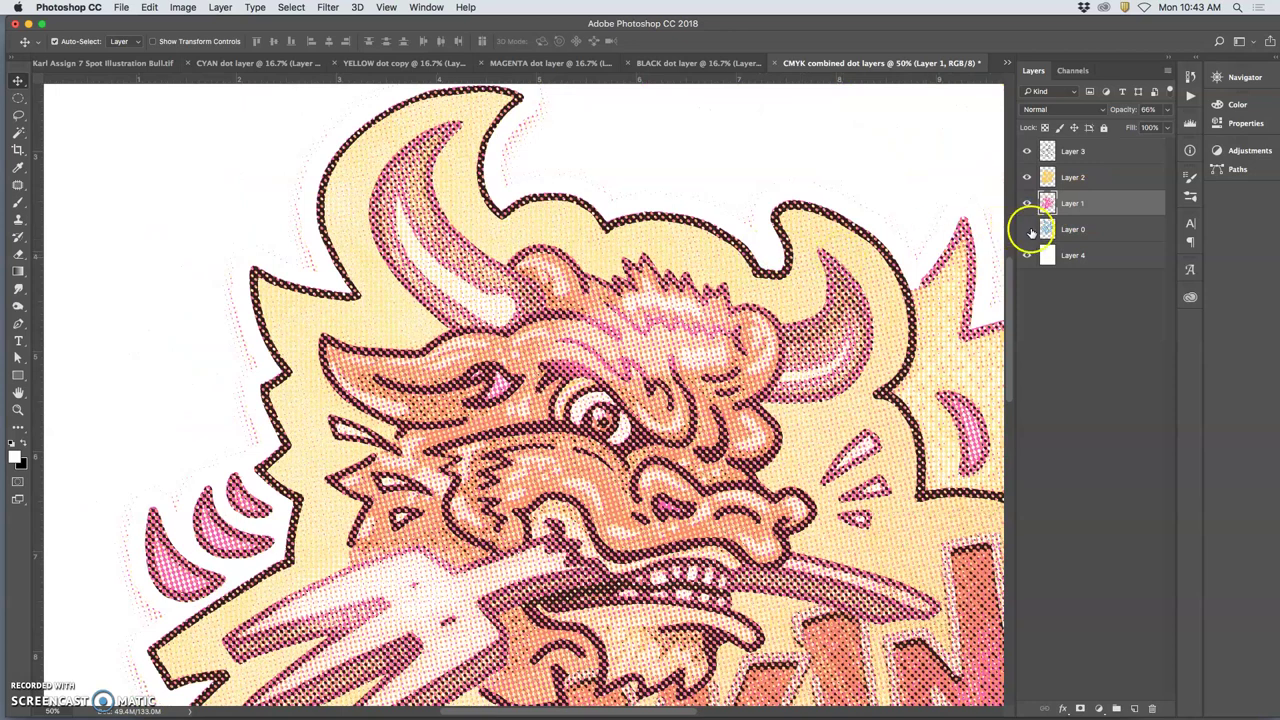
{"action": "left_click", "coordinate": [1027, 230]}
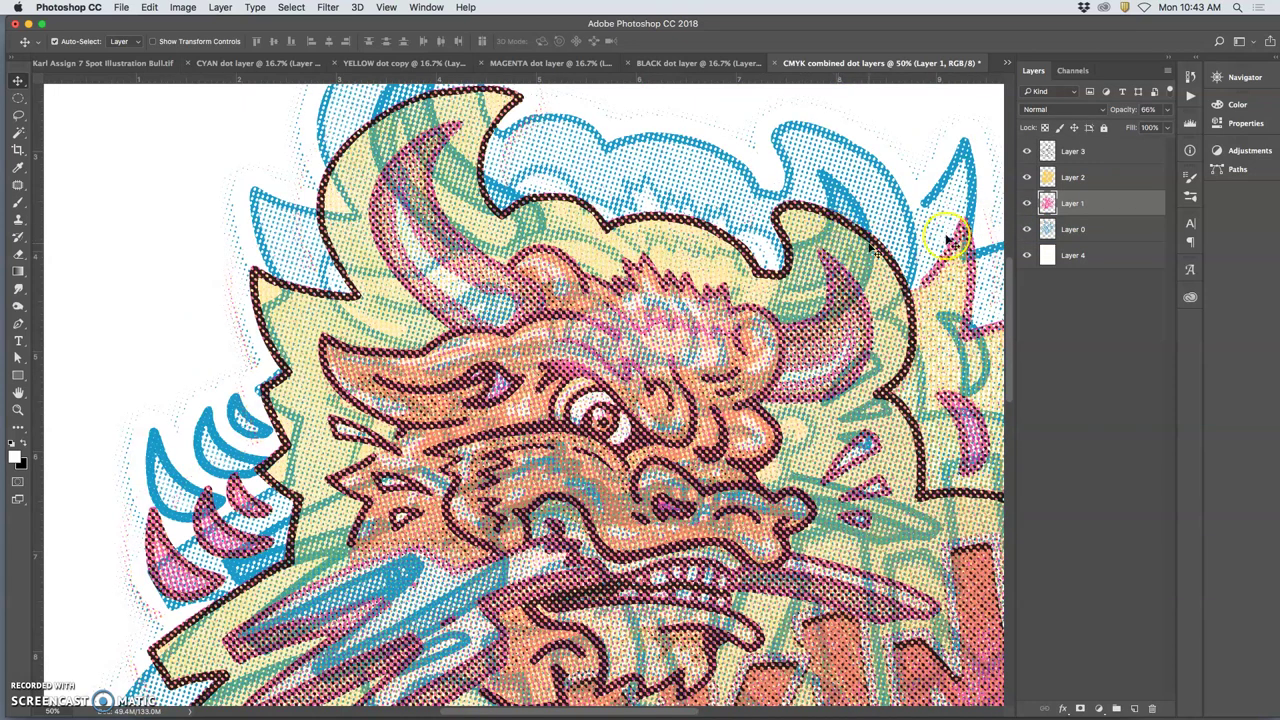
{"action": "left_click", "coordinate": [1050, 228]}
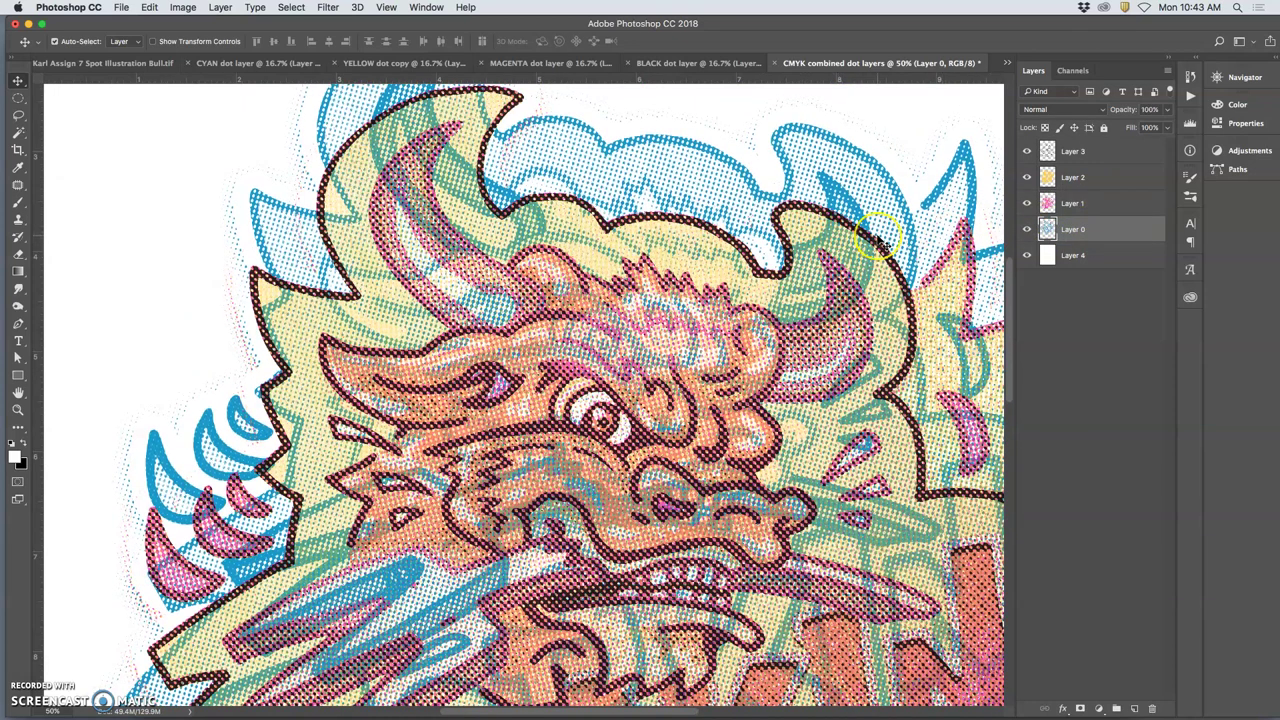
Shift the cyan Layer 0 down with six Shift+Down nudges until it registers with the others.
{"action": "key", "text": "shift+Down"}
{"action": "key", "text": "shift+Down"}
{"action": "key", "text": "shift+Down"}
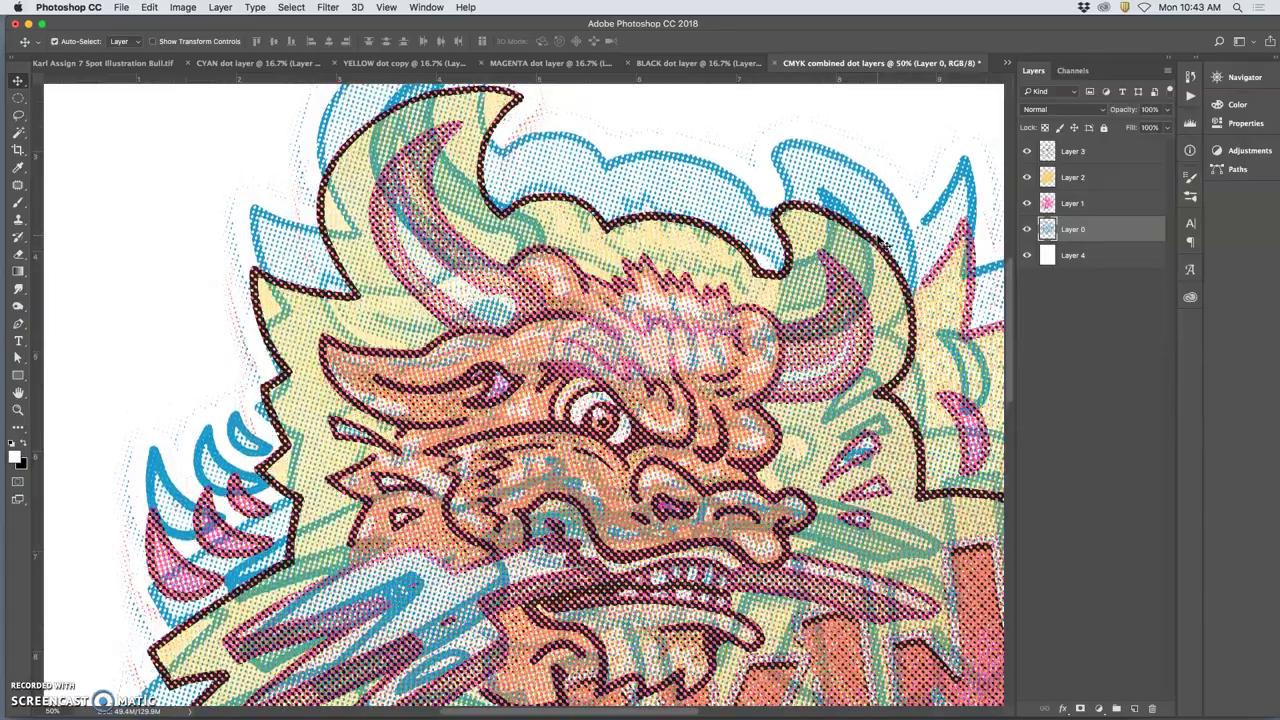
{"action": "key", "text": "shift+Down"}
{"action": "key", "text": "shift+Down"}
{"action": "key", "text": "shift+Down"}
{"action": "key", "text": "shift+Down"}
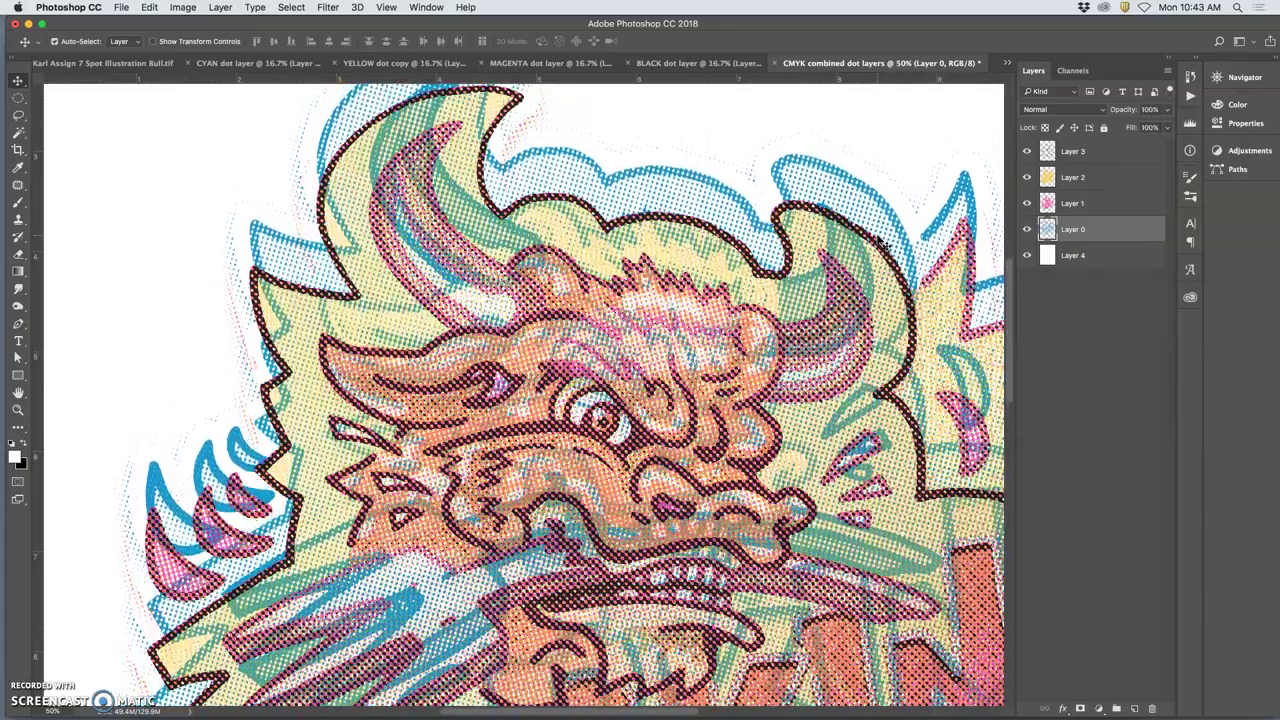
{"action": "key", "text": "shift+Down"}
{"action": "key", "text": "shift+Down"}
{"action": "key", "text": "shift+Down"}
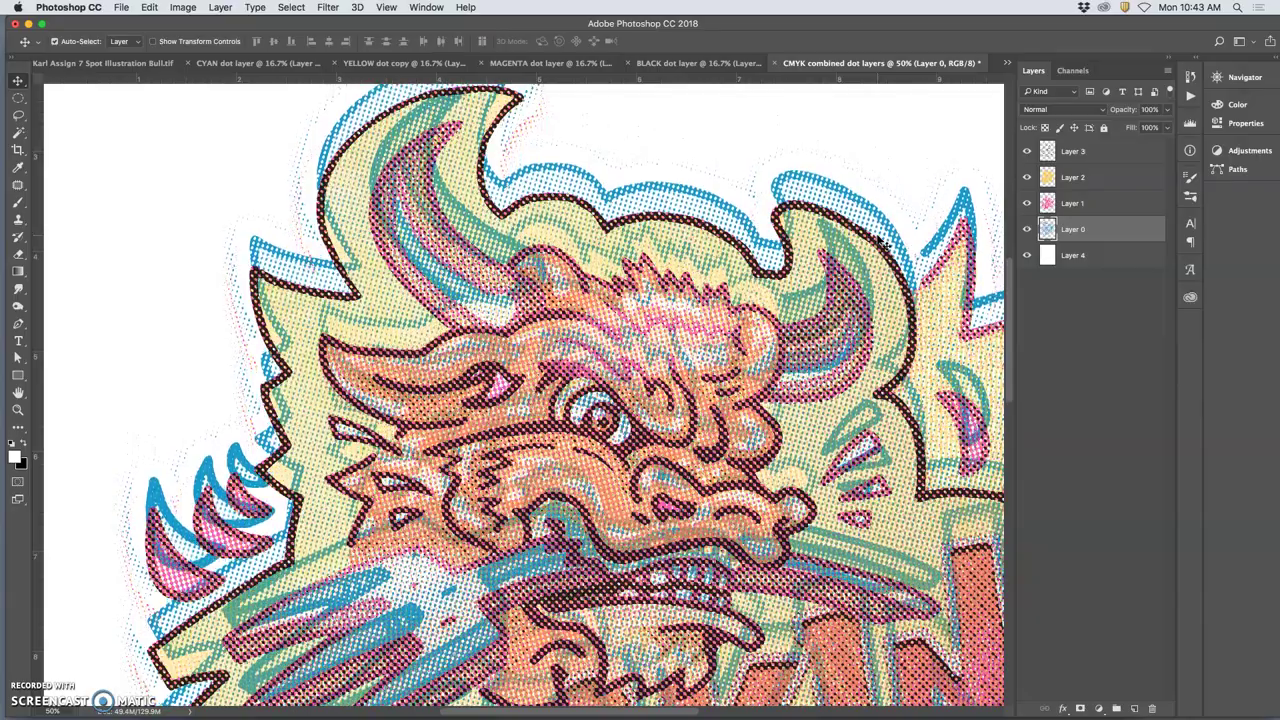
{"action": "key", "text": "shift+Down"}
{"action": "key", "text": "shift+Down"}
{"action": "key", "text": "shift+Down"}
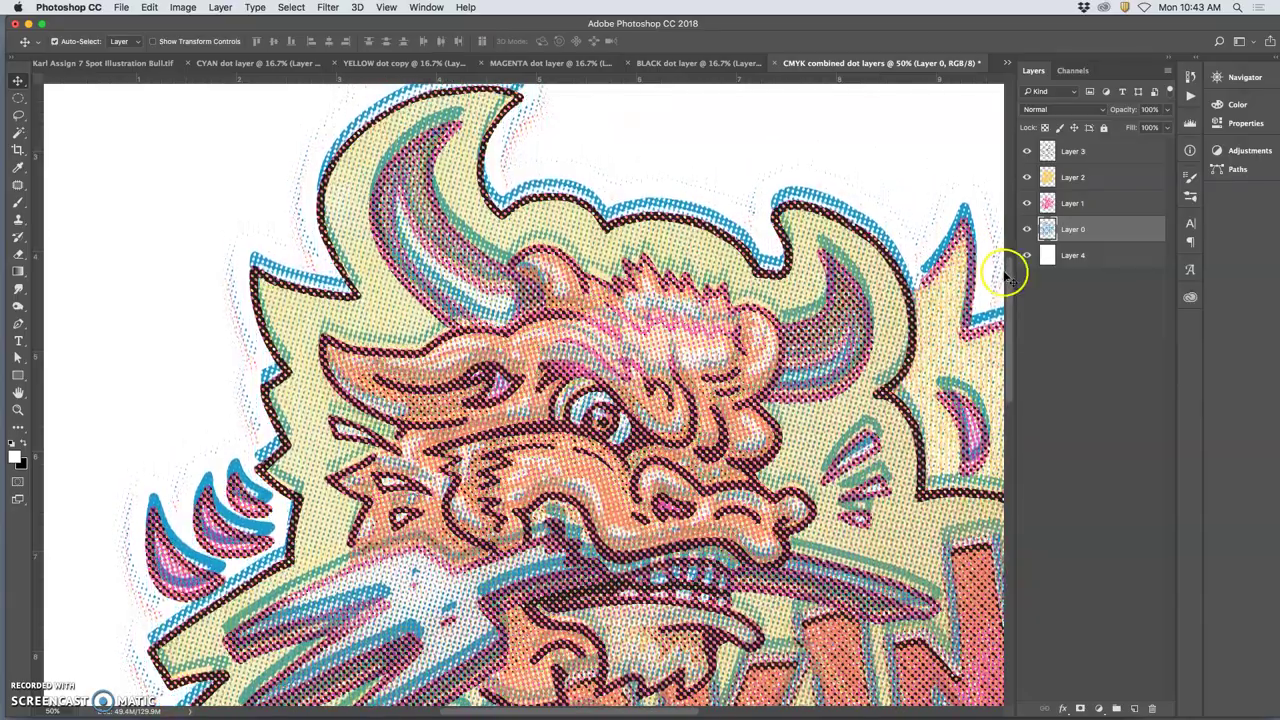
{"action": "left_click", "coordinate": [1092, 240]}
{"action": "key", "text": "shift+Down"}
{"action": "key", "text": "shift+Down"}
{"action": "key", "text": "shift+Down"}
{"action": "key", "text": "shift+Down"}
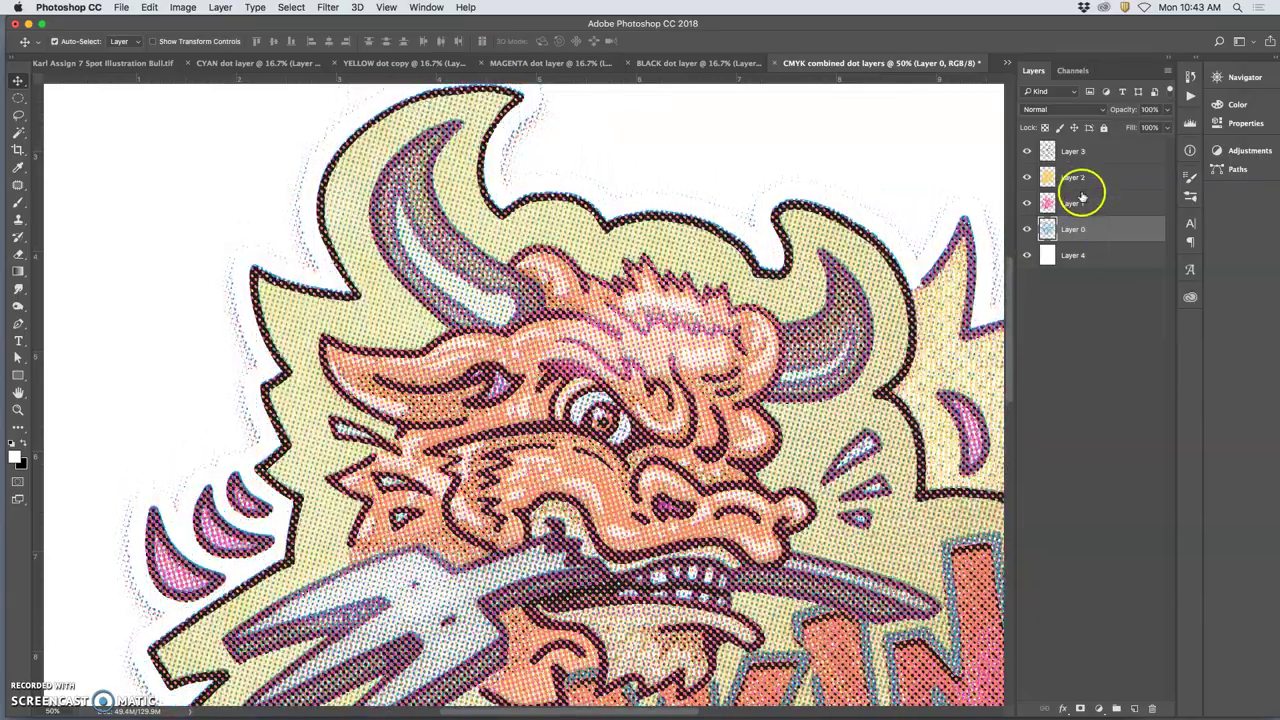
{"action": "key", "text": "shift+Down"}
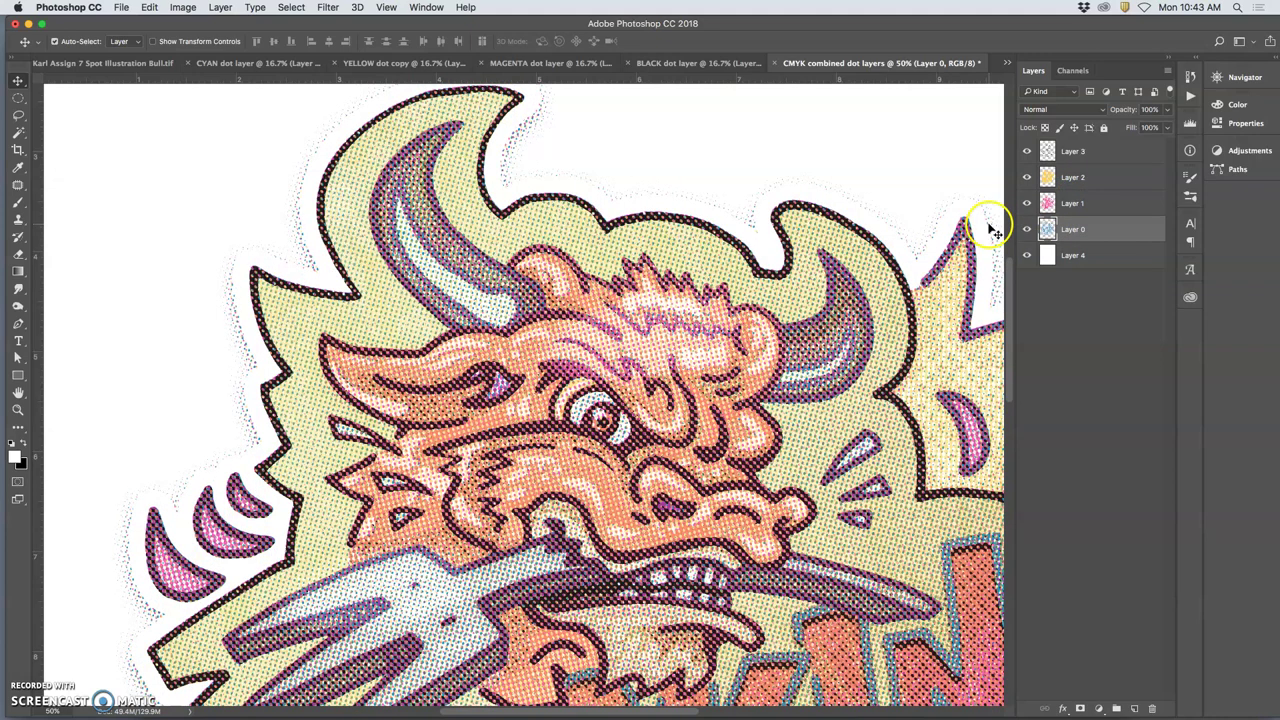
{"action": "key", "text": "super+minus"}
{"action": "key", "text": "super+minus"}
{"action": "key", "text": "super+minus"}
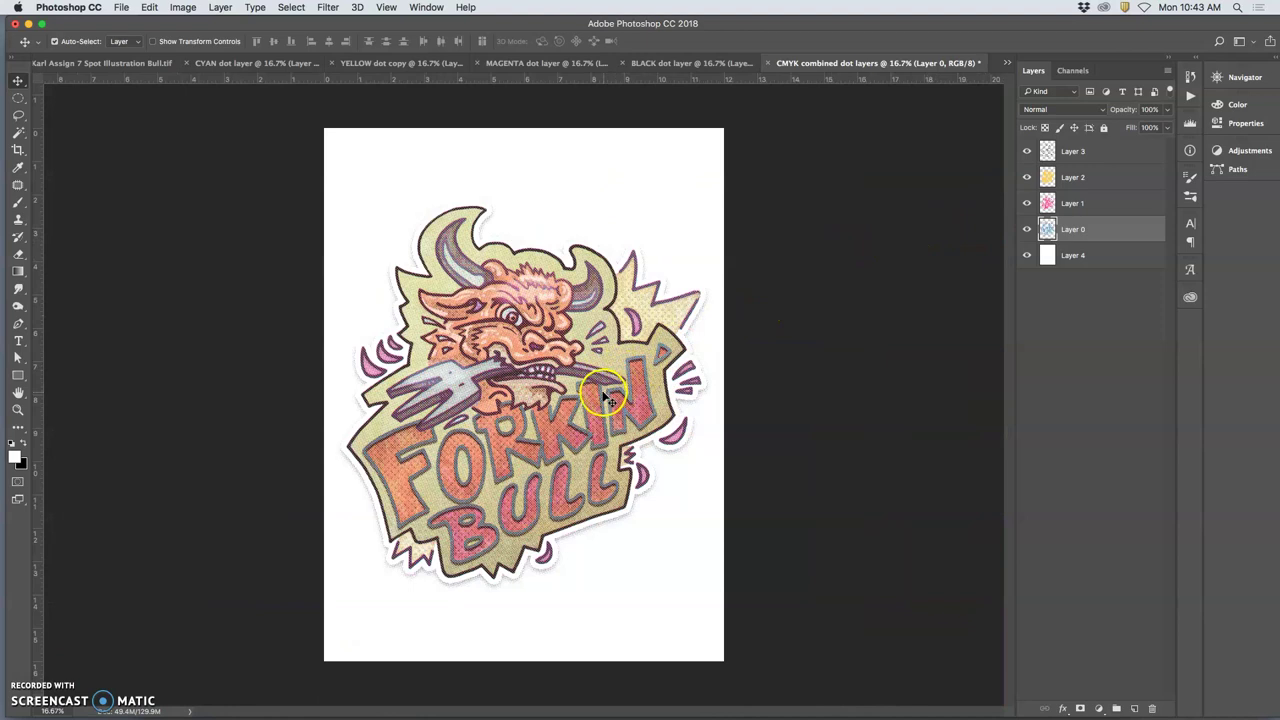
Group the four dot layers 0–3 as Group 1 and copy it.
{"action": "left_click", "coordinate": [1099, 157], "text": "shift"}
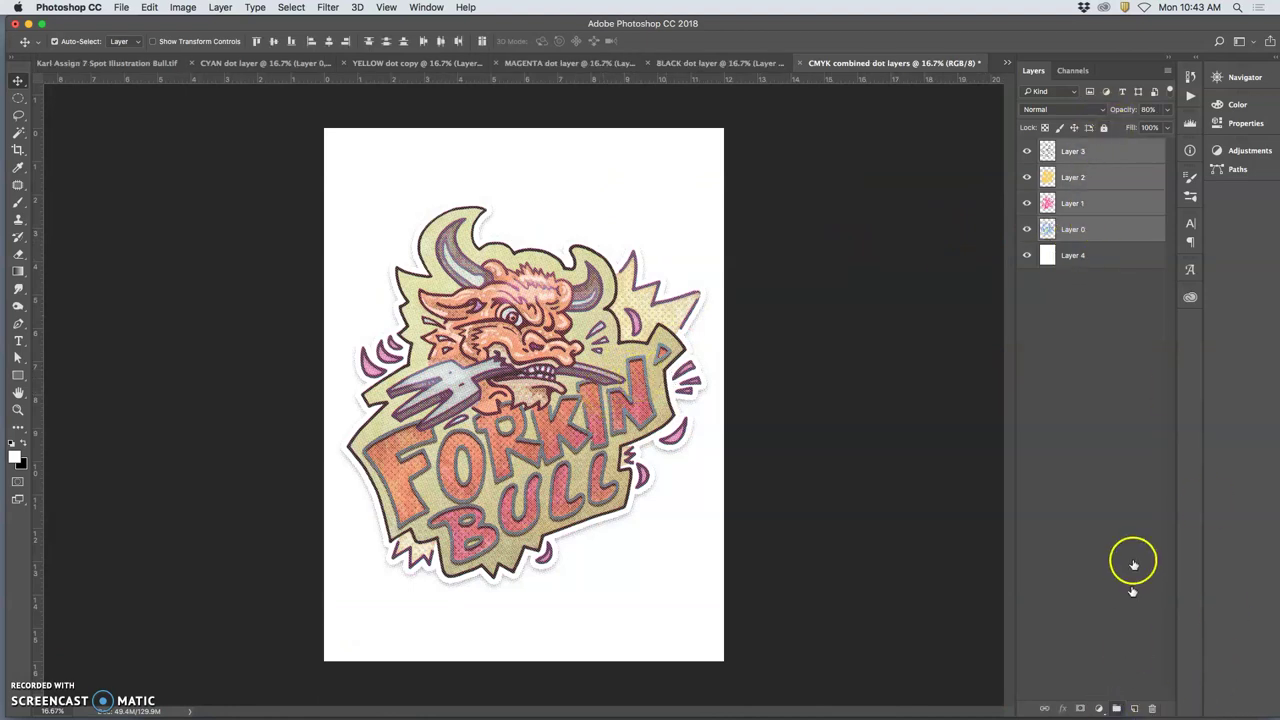
{"action": "key", "text": "super+g"}
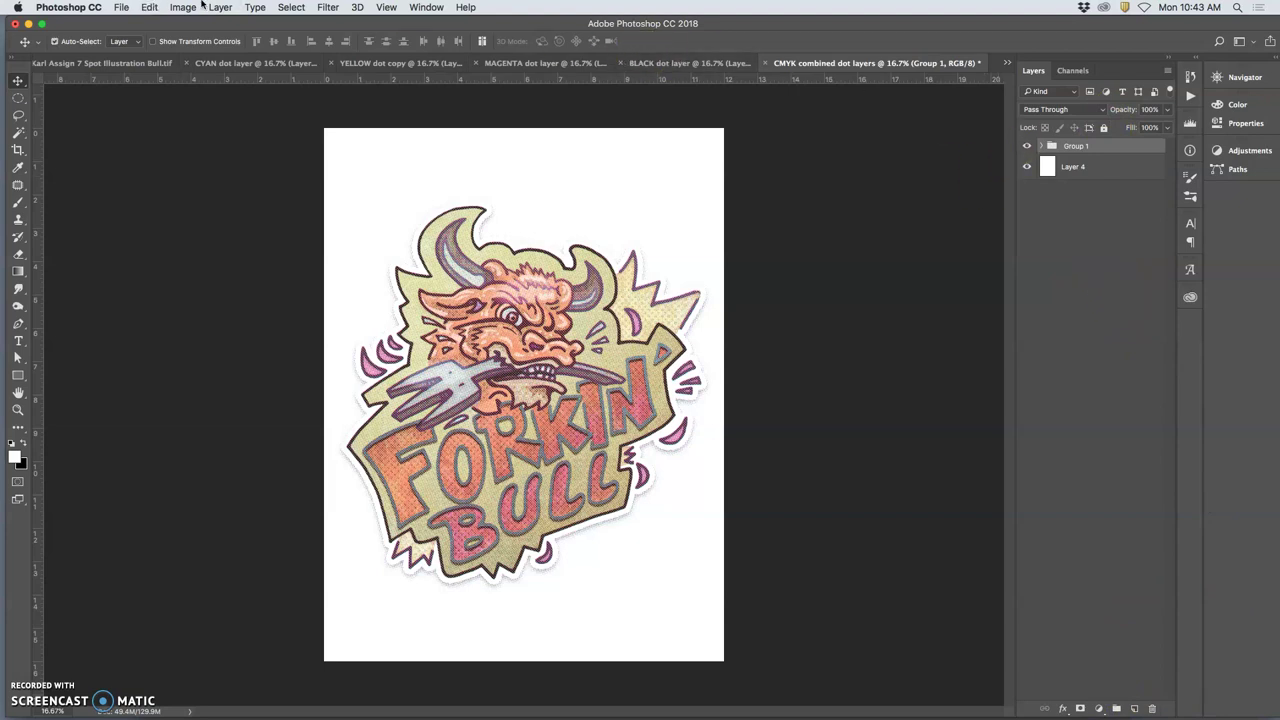
{"action": "left_click", "coordinate": [149, 7]}
{"action": "left_click", "coordinate": [186, 80]}
Paste Group 1 over the original bull TIF and scale it up to about 127%.
{"action": "left_click", "coordinate": [125, 64]}
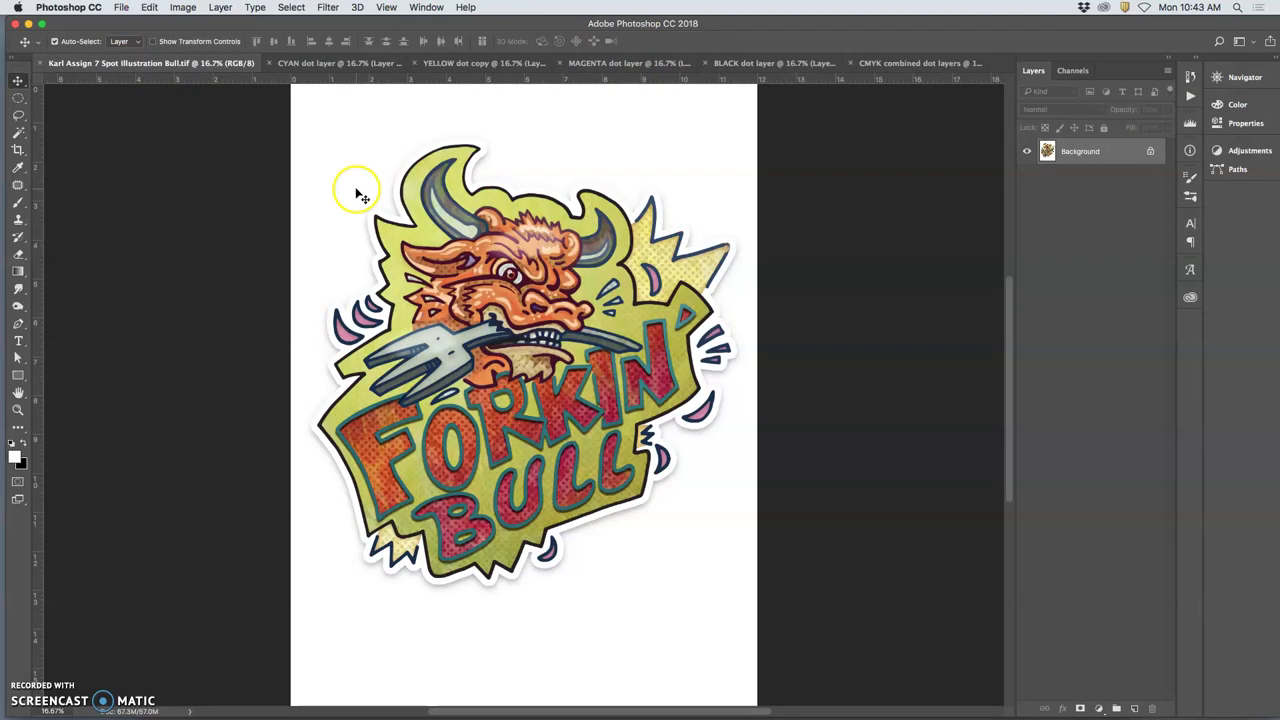
{"action": "key", "text": "super+v"}
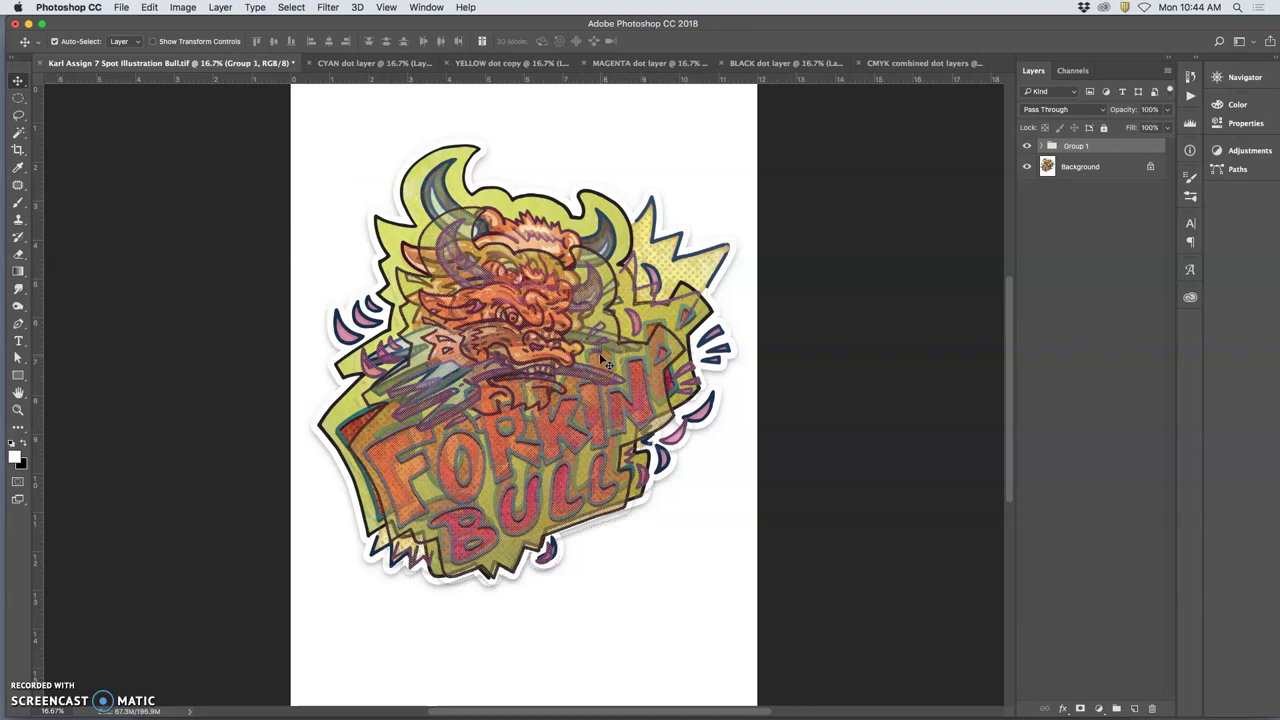
{"action": "key", "text": "super+t"}
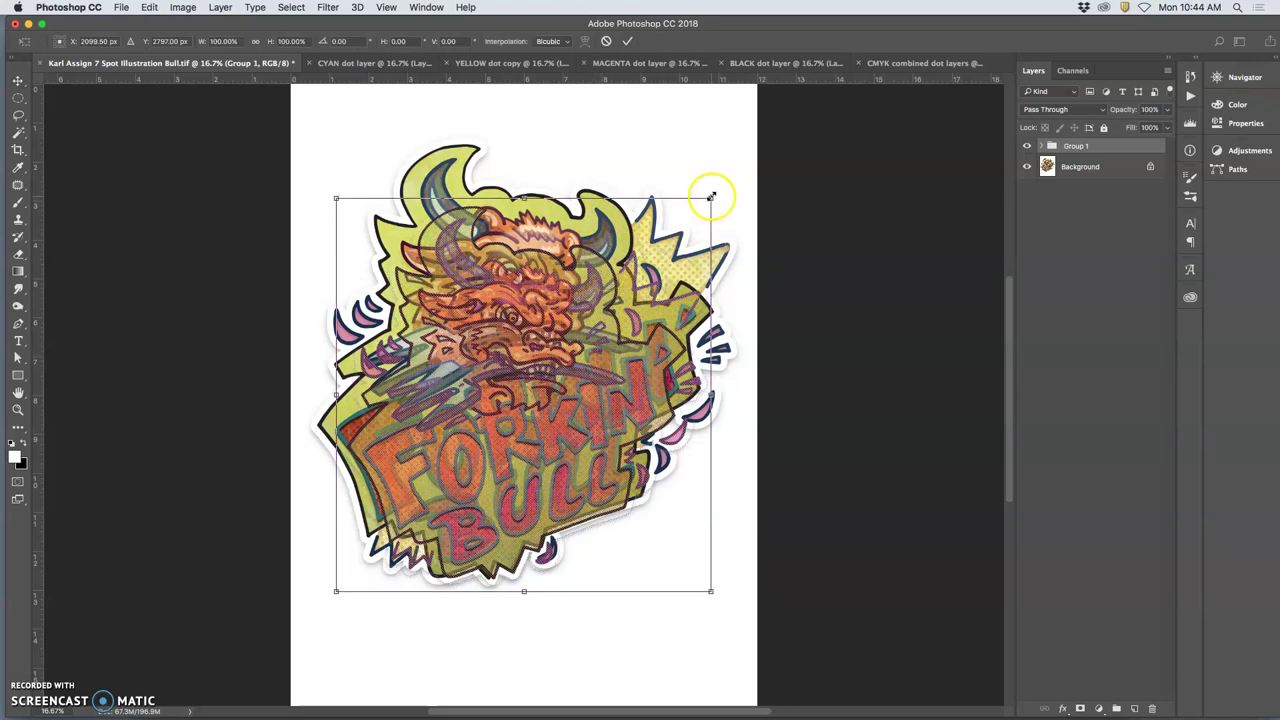
{"action": "left_click_drag", "start_coordinate": [711, 197], "coordinate": [754, 131]}
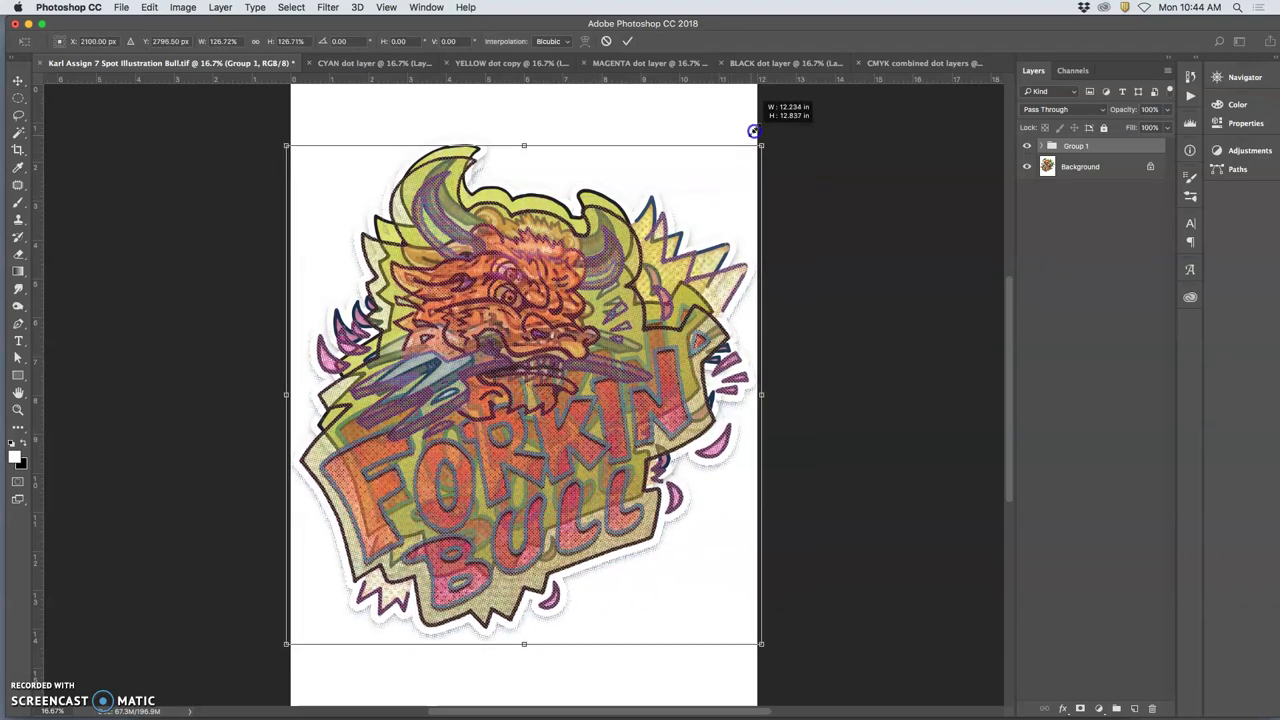